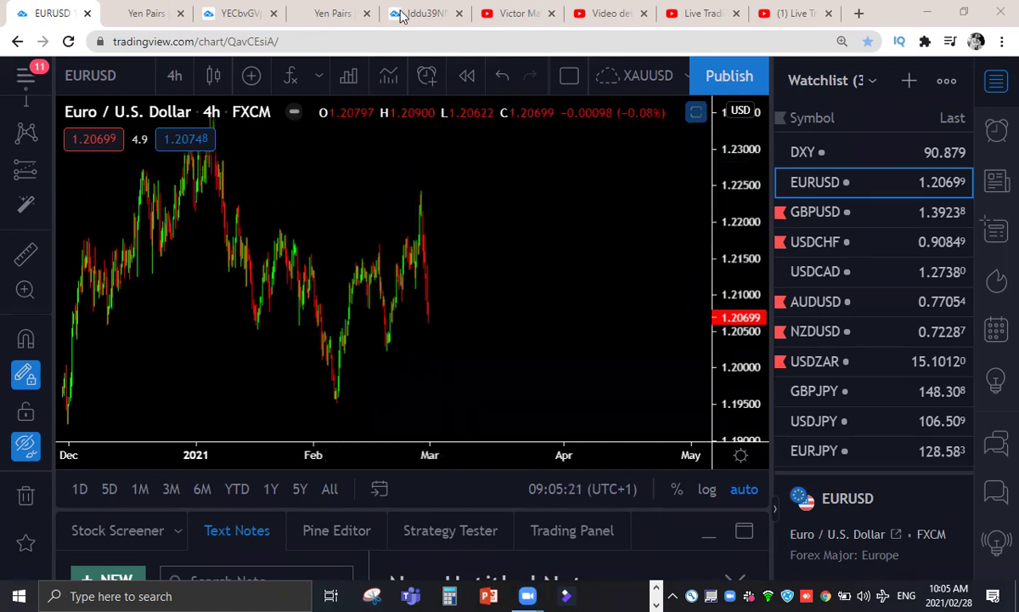
# - Open the video "Cryptocurrency Weekly Outlook 22-26 Feb 2021" from the YouTube channel's uploads and pause it
pyautogui.click(514, 16)
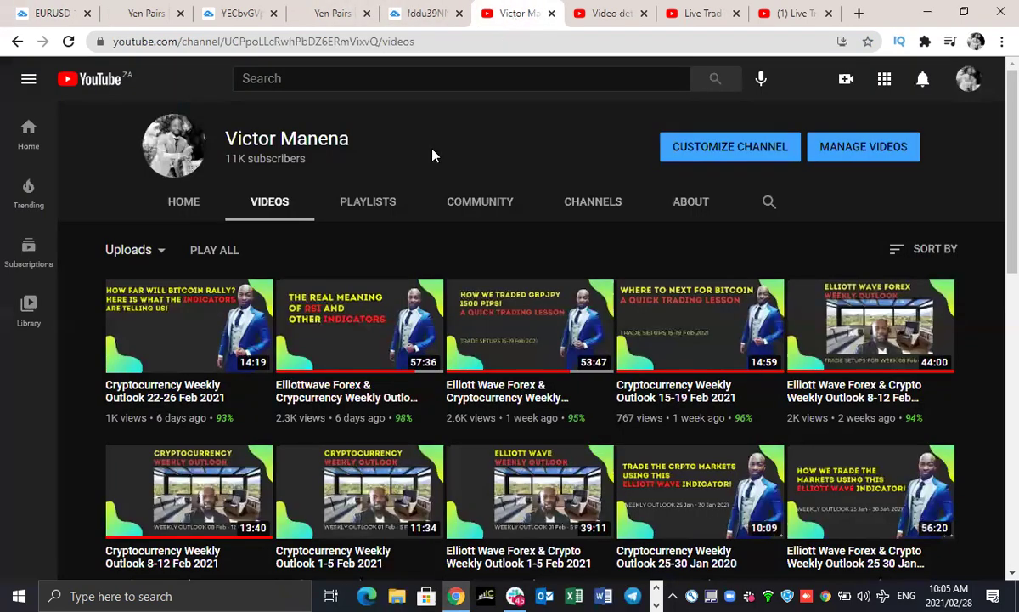
pyautogui.click(196, 304)
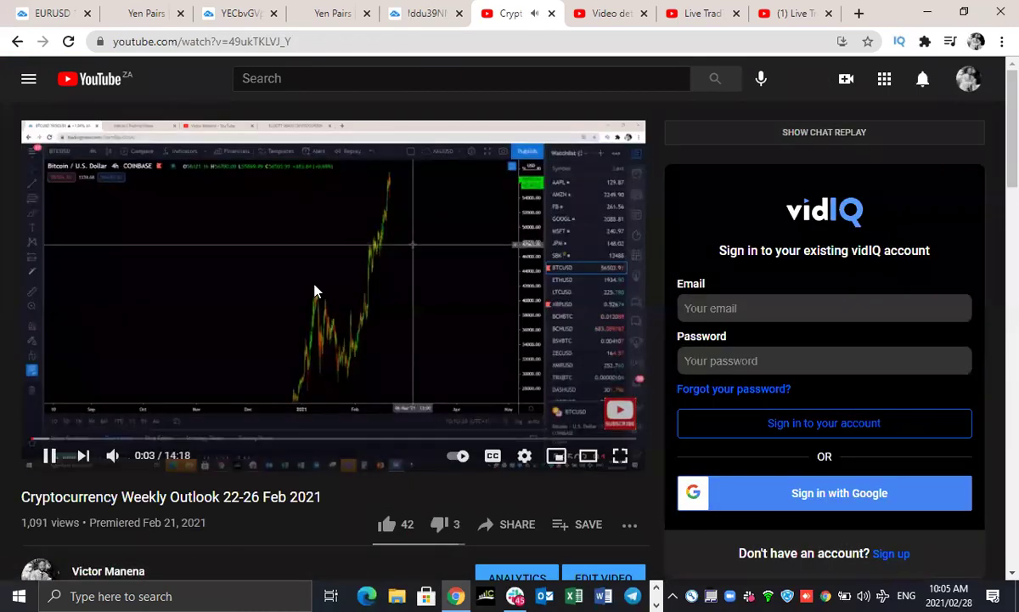
pyautogui.scroll(-2, 314, 289)
pyautogui.scroll(2, 255, 225)
pyautogui.click(345, 425)
# - Expand the full description of the paused Cryptocurrency Weekly Outlook video
pyautogui.scroll(-1, 349, 429)
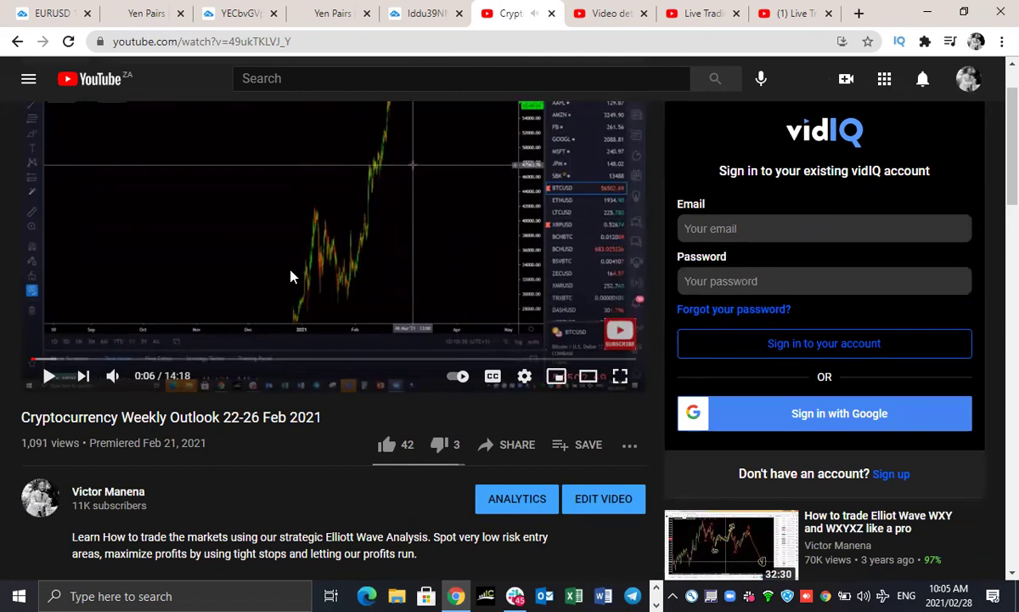
pyautogui.scroll(-3, 292, 309)
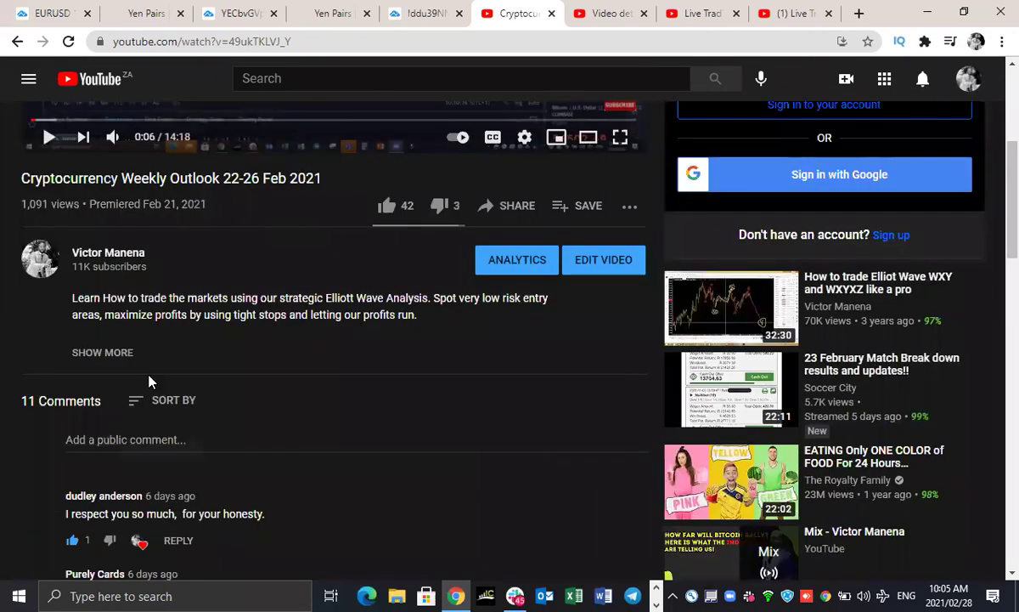
pyautogui.click(104, 352)
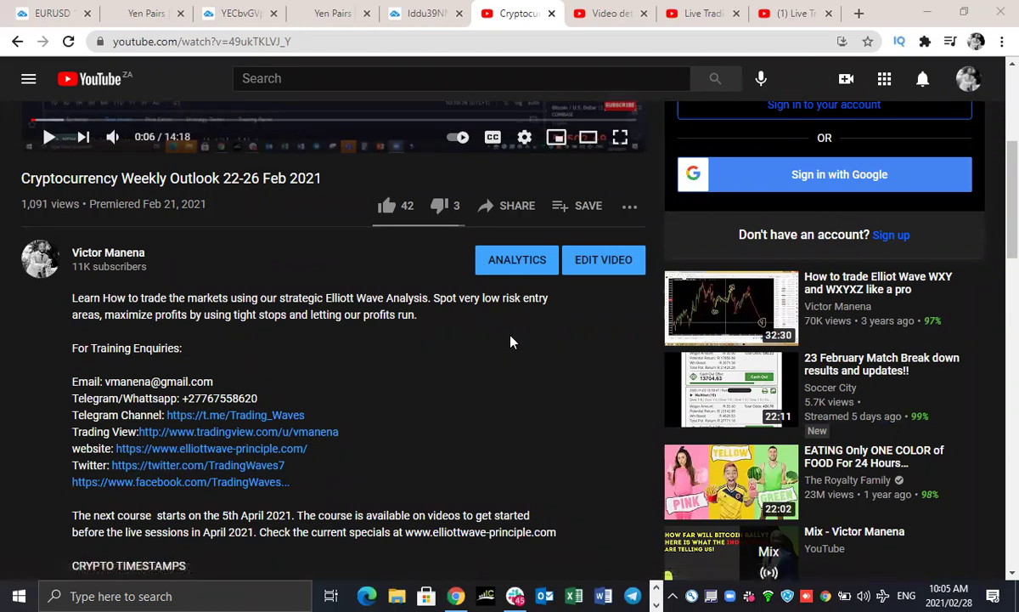
# - Open the elliottwave-principle.com website from the description and look through the homepage down to its Contact Us section
pyautogui.click(219, 457)
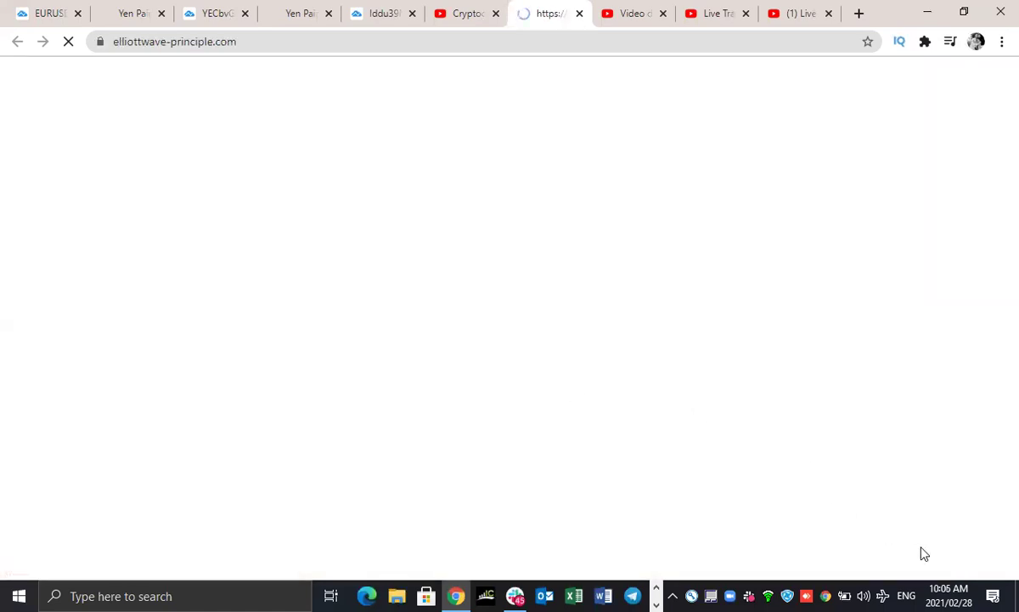
pyautogui.scroll(-5, 928, 506)
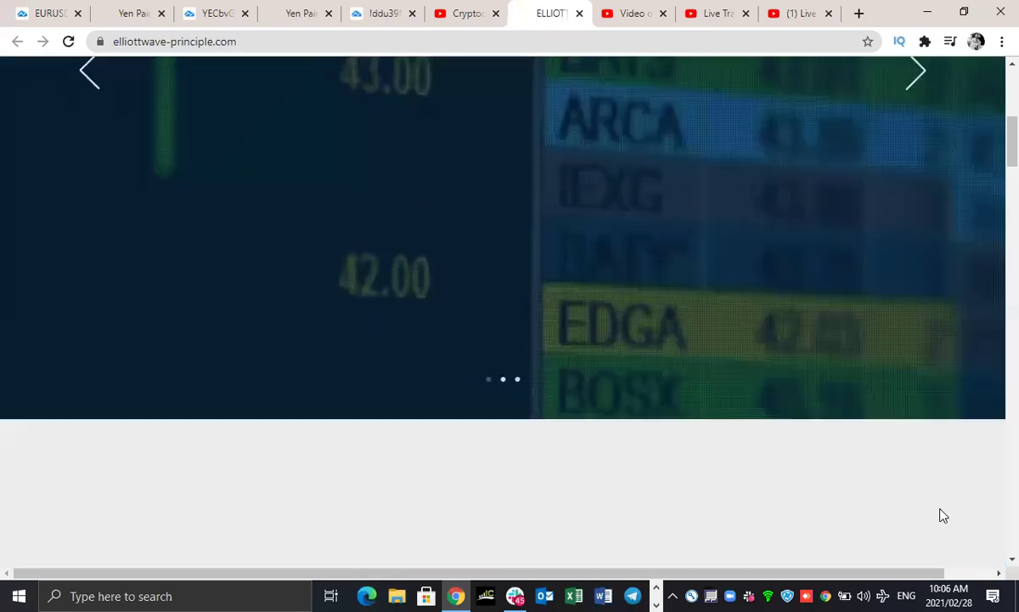
pyautogui.scroll(-3, 943, 514)
pyautogui.scroll(-3, 905, 433)
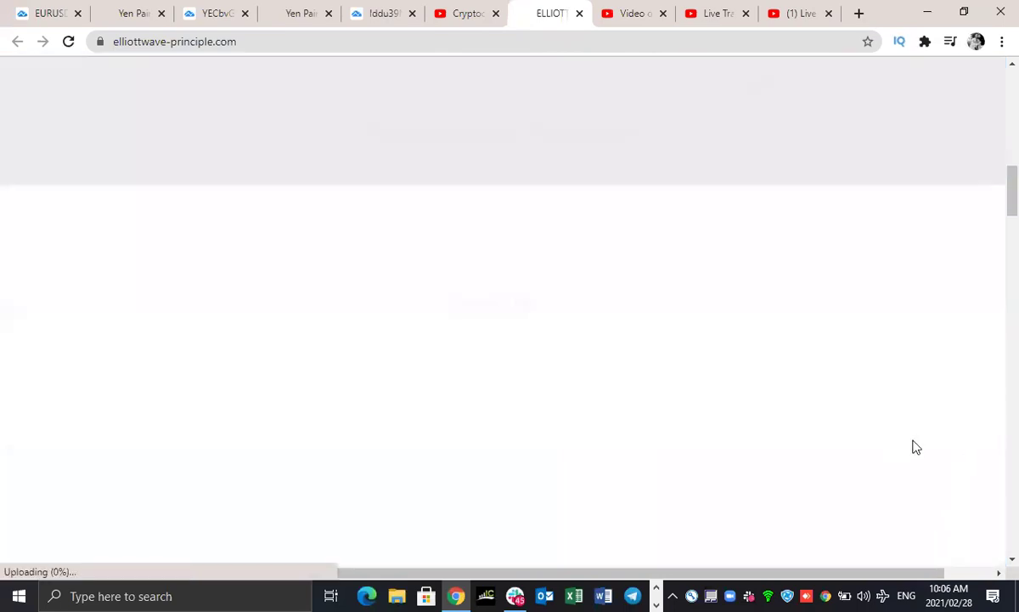
pyautogui.scroll(-5, 925, 459)
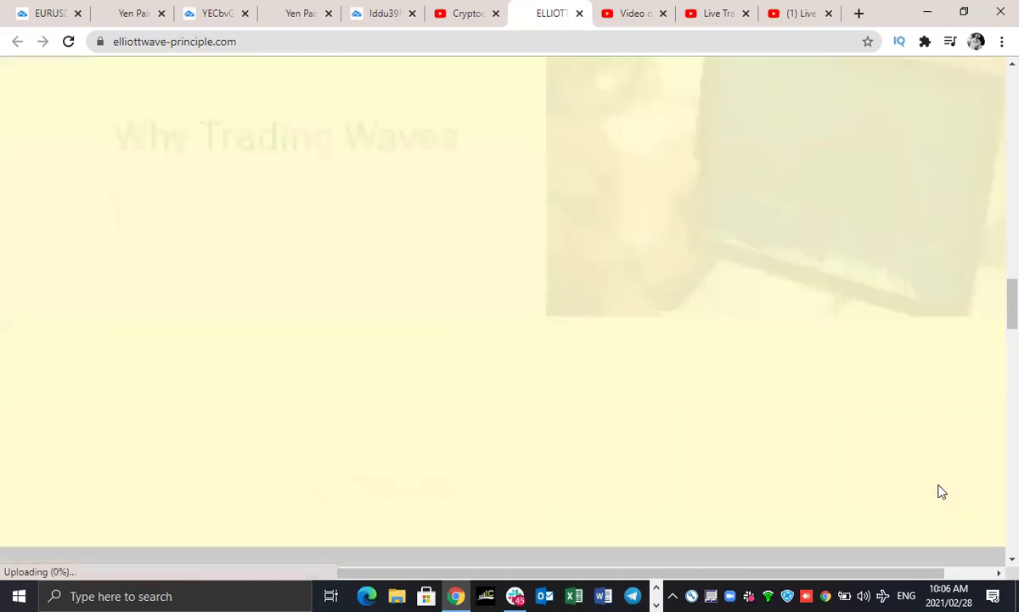
pyautogui.scroll(-10, 939, 491)
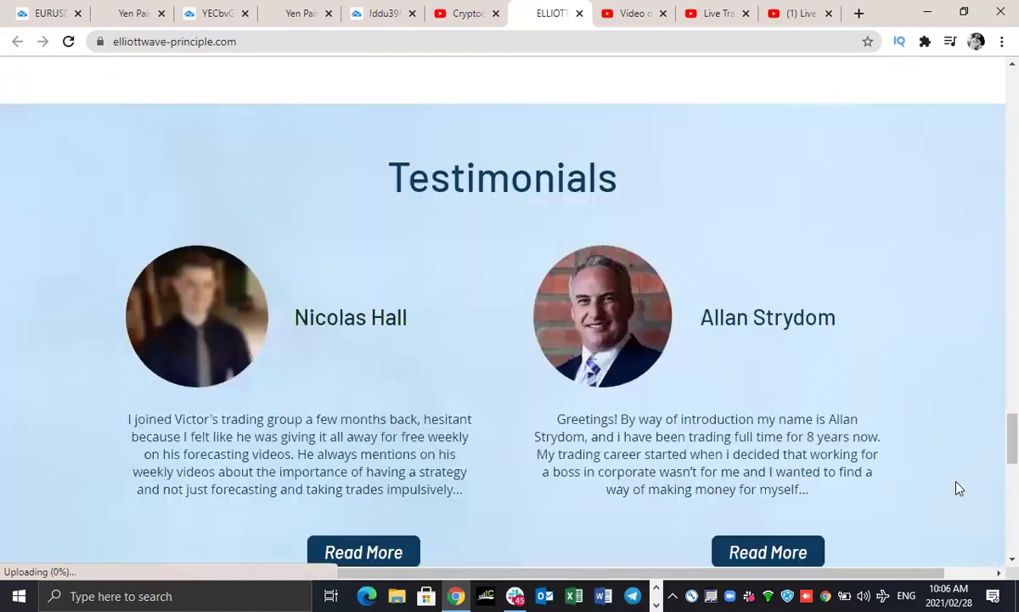
pyautogui.scroll(-2, 959, 491)
pyautogui.scroll(-5, 955, 491)
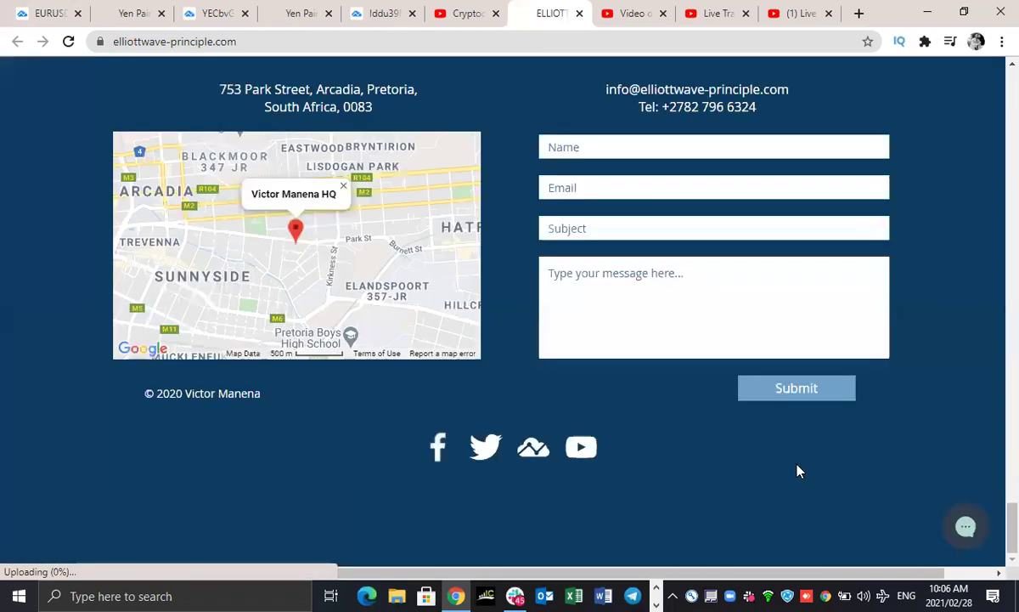
pyautogui.scroll(1, 660, 312)
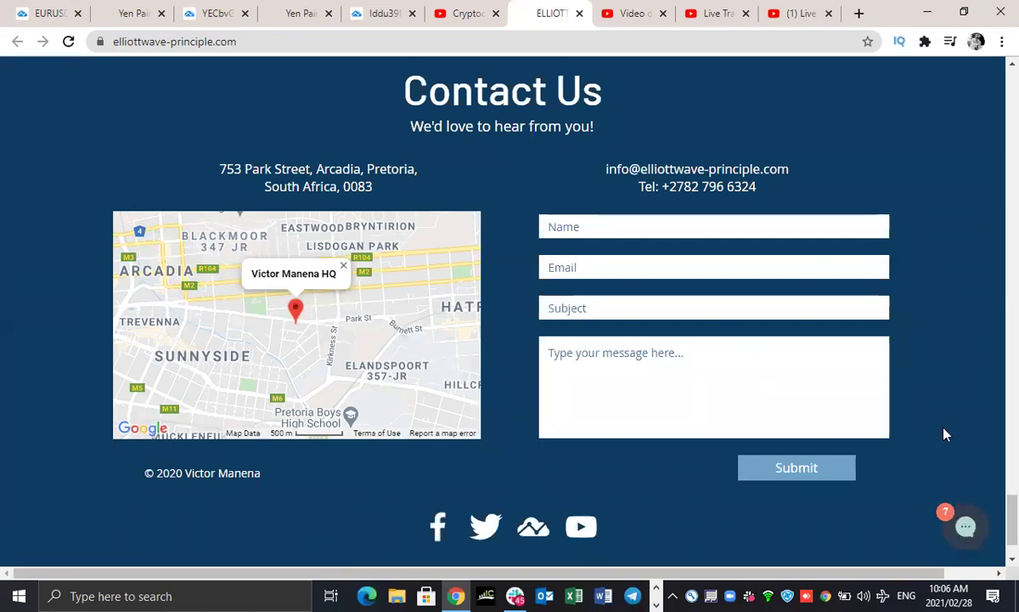
pyautogui.scroll(3, 944, 433)
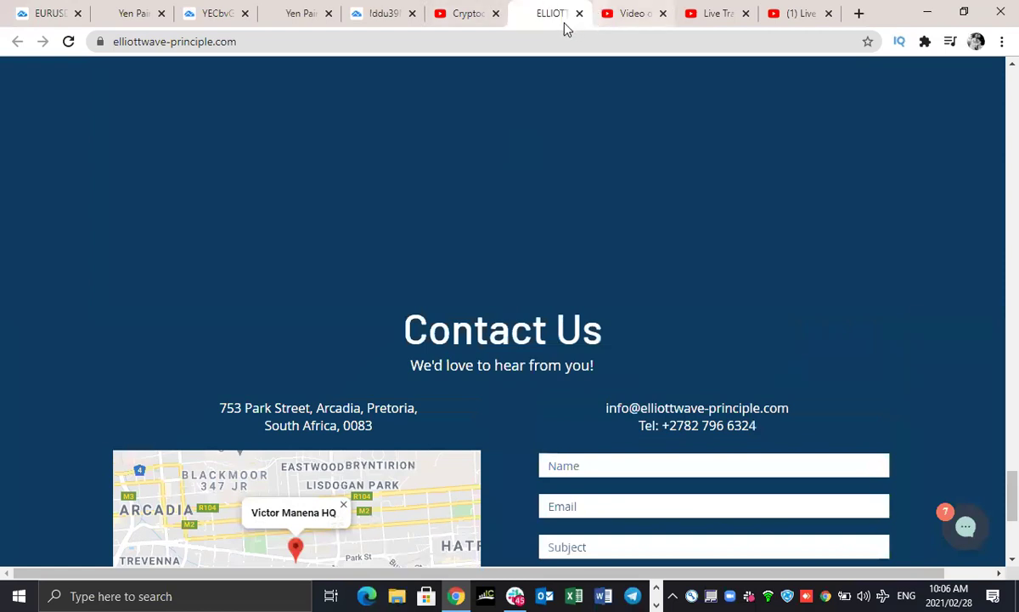
# - Review the course details in the video description again and return to the top of the elliottwave-principle.com homepage
pyautogui.click(464, 24)
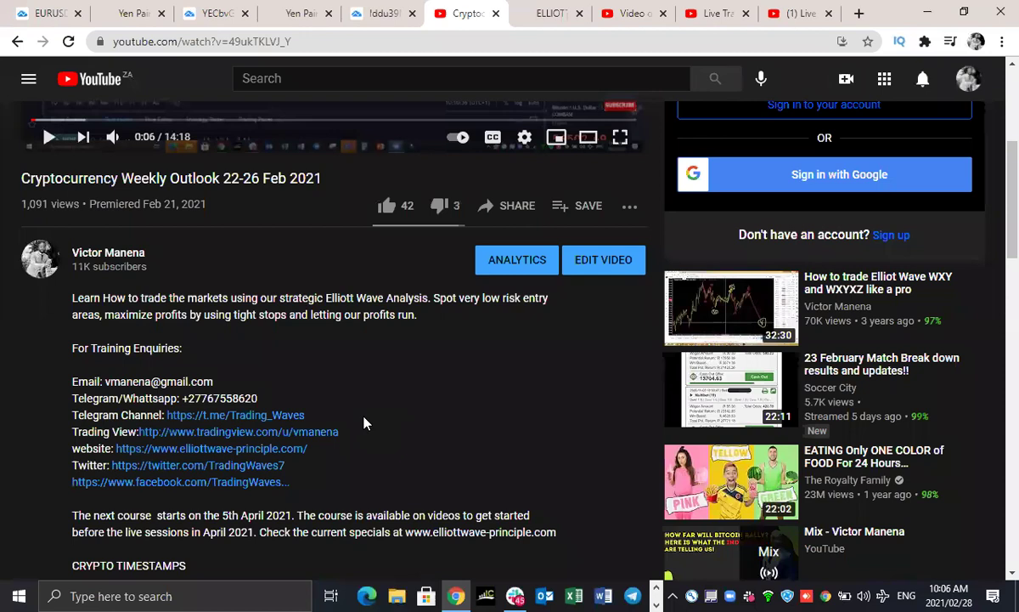
pyautogui.scroll(-1, 416, 515)
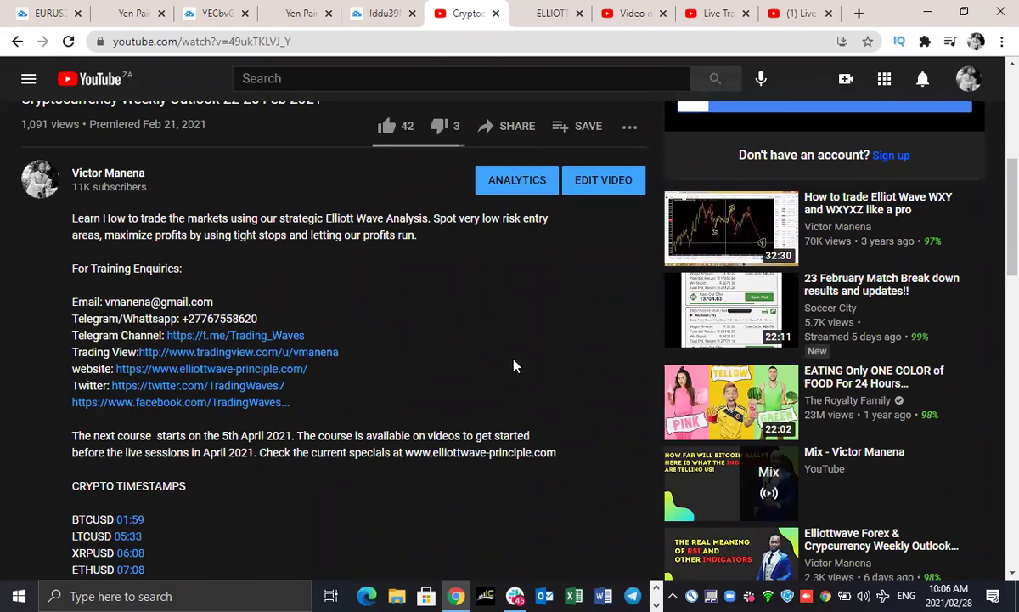
pyautogui.click(548, 15)
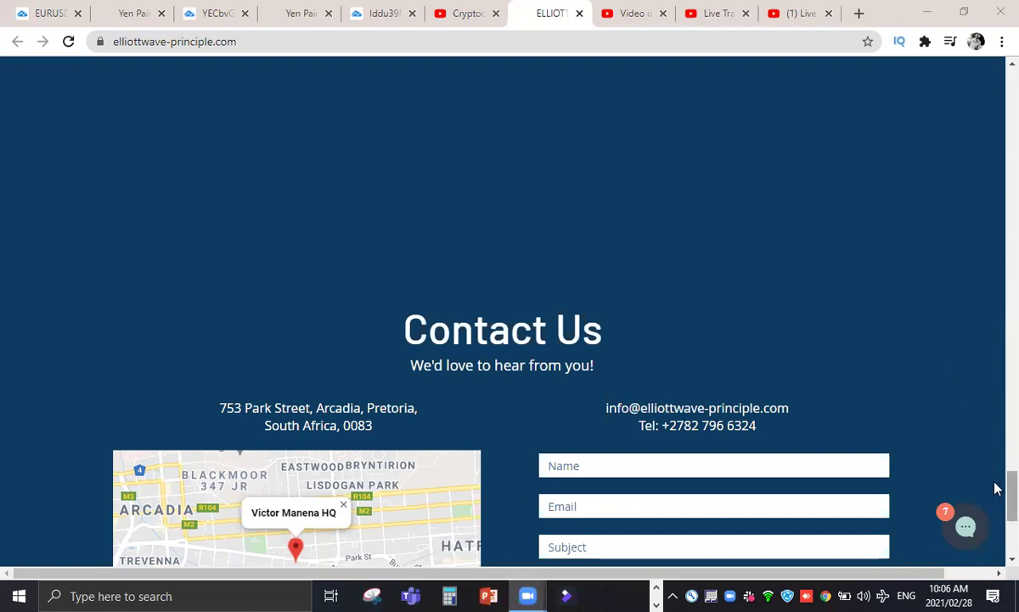
pyautogui.scroll(2, 997, 373)
pyautogui.scroll(20, 998, 374)
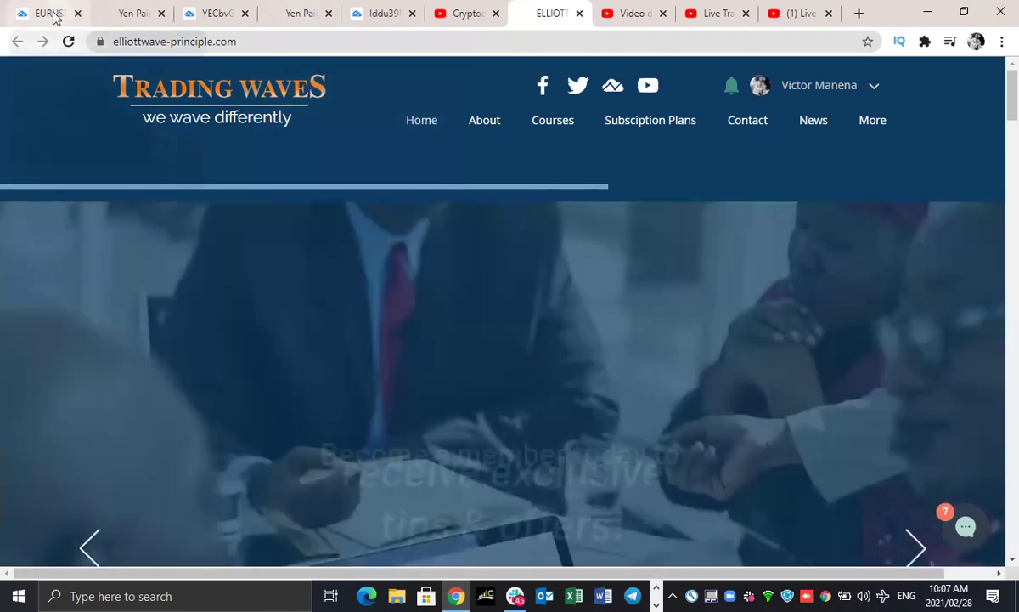
# - Switch to the EURUSD 4h chart and show its price history from August to March
pyautogui.click(51, 13)
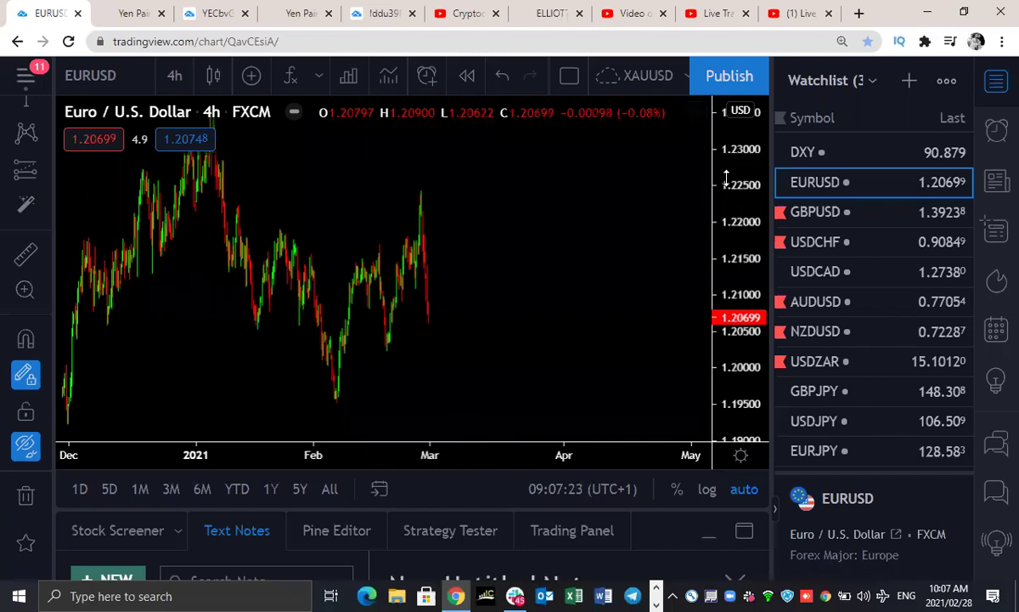
pyautogui.moveTo(732, 212); pyautogui.dragTo(732, 225)
pyautogui.scroll(5, 540, 219)
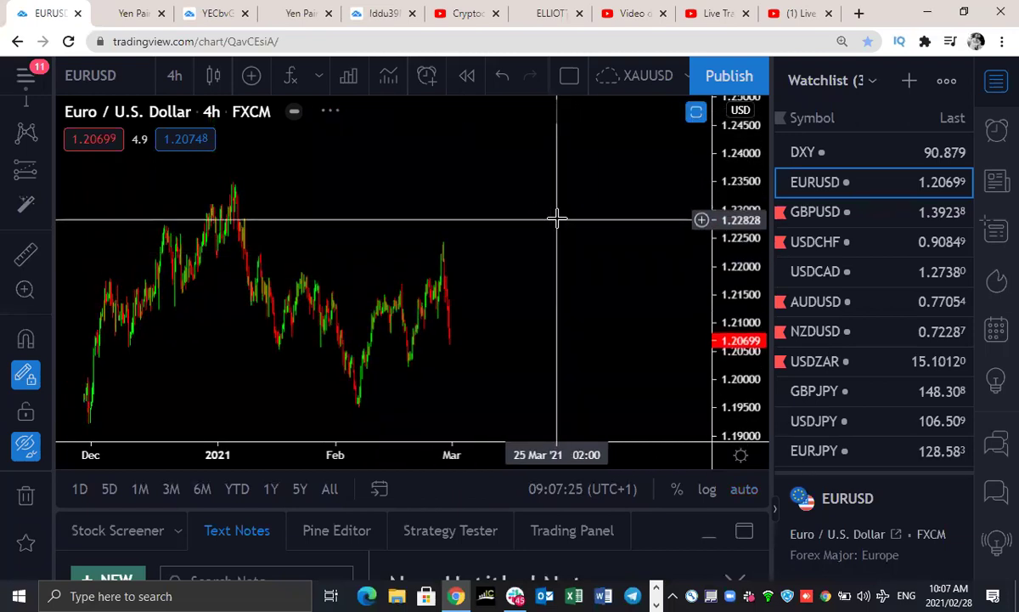
pyautogui.scroll(-5, 624, 222)
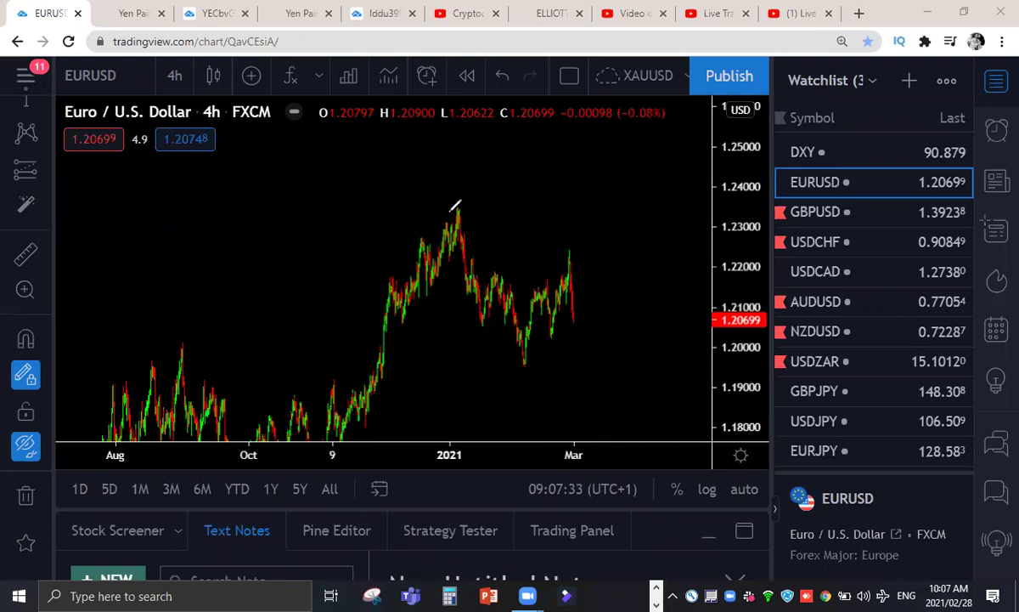
# - Sketch the January-to-February EURUSD decline as a yellow zigzag and the rally from its low in red, and clear the markings
pyautogui.moveTo(457, 215)
pyautogui.mouseDown()
pyautogui.moveTo(481, 306)
pyautogui.moveTo(497, 274)
pyautogui.moveTo(524, 362)
pyautogui.mouseUp()
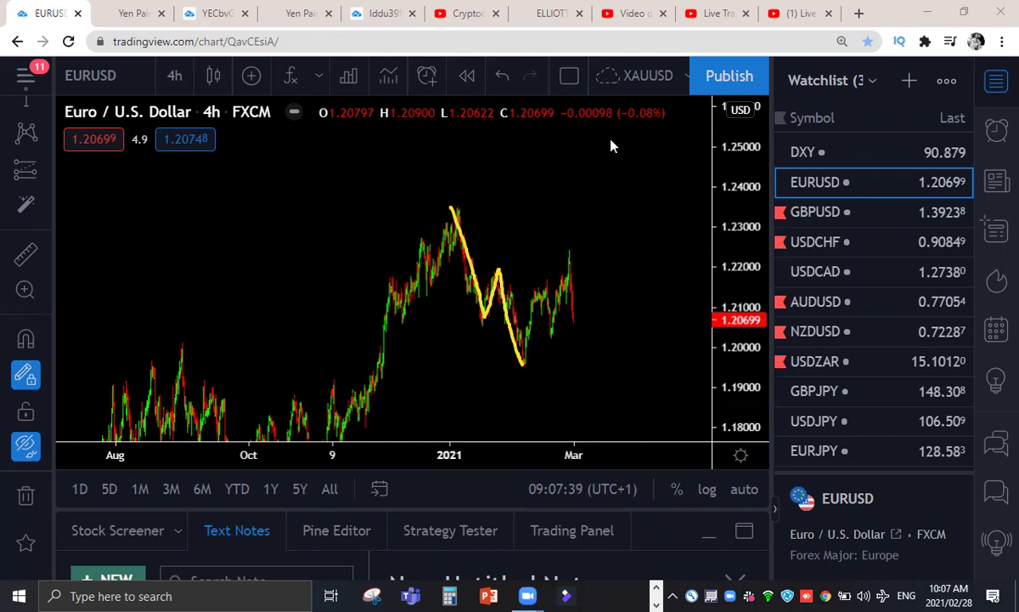
pyautogui.moveTo(521, 363); pyautogui.dragTo(617, 36)
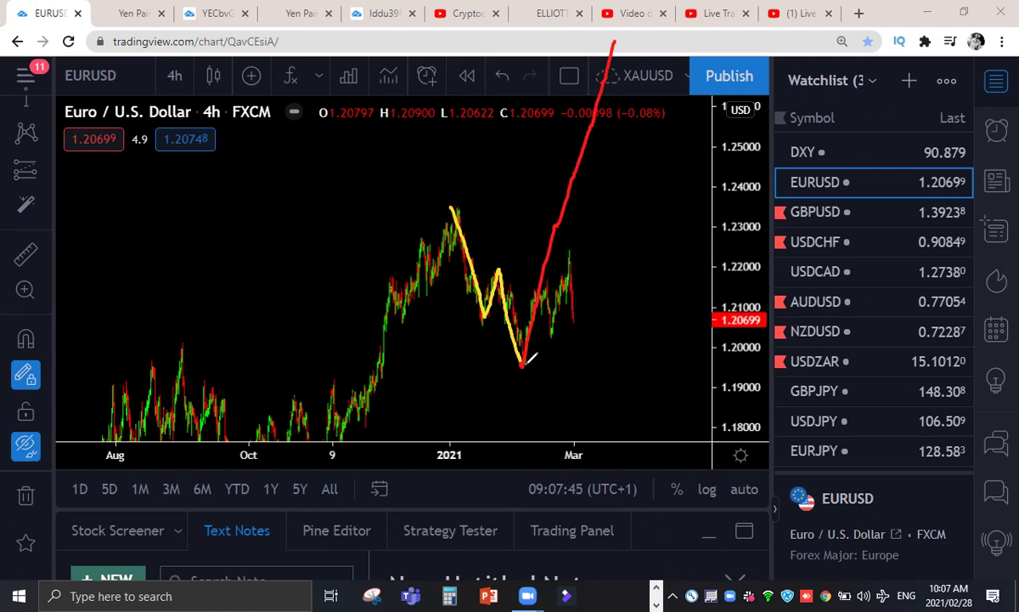
pyautogui.hotkey('ctrl', 'z')
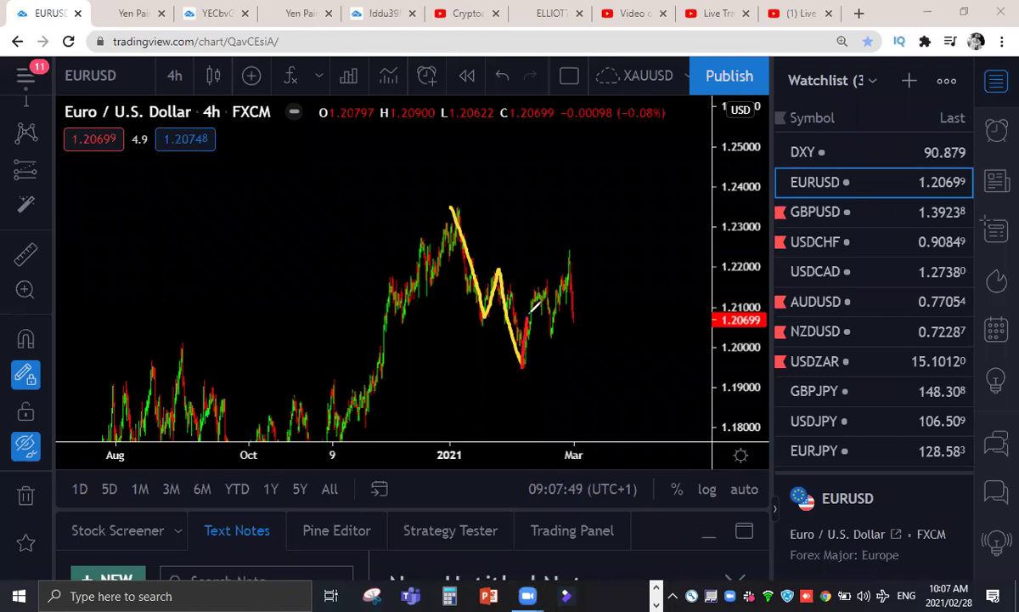
pyautogui.moveTo(523, 363)
pyautogui.mouseDown()
pyautogui.moveTo(549, 337)
pyautogui.moveTo(567, 268)
pyautogui.mouseUp()
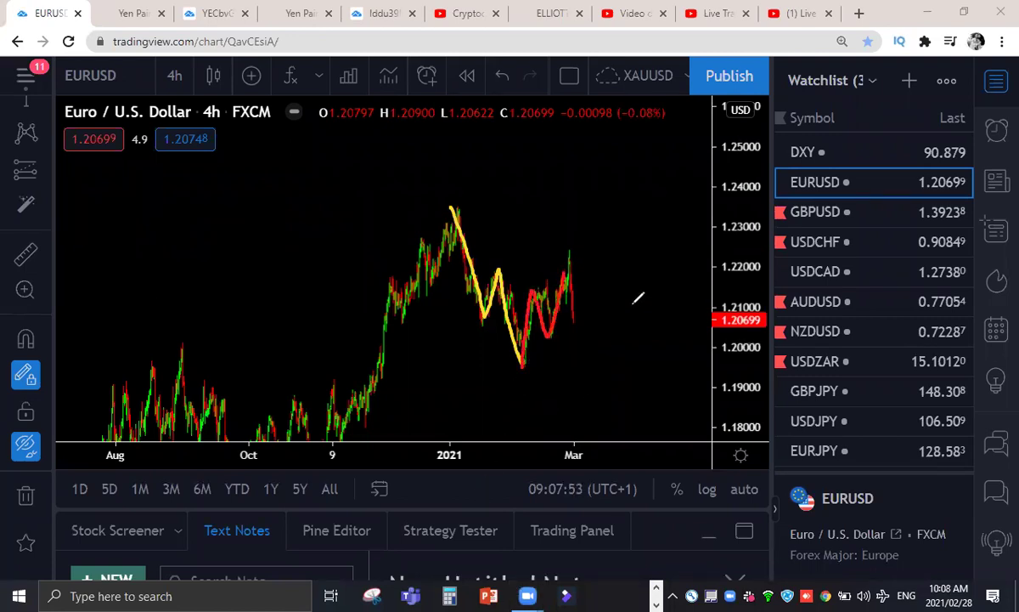
pyautogui.hotkey('ctrl', 'z')
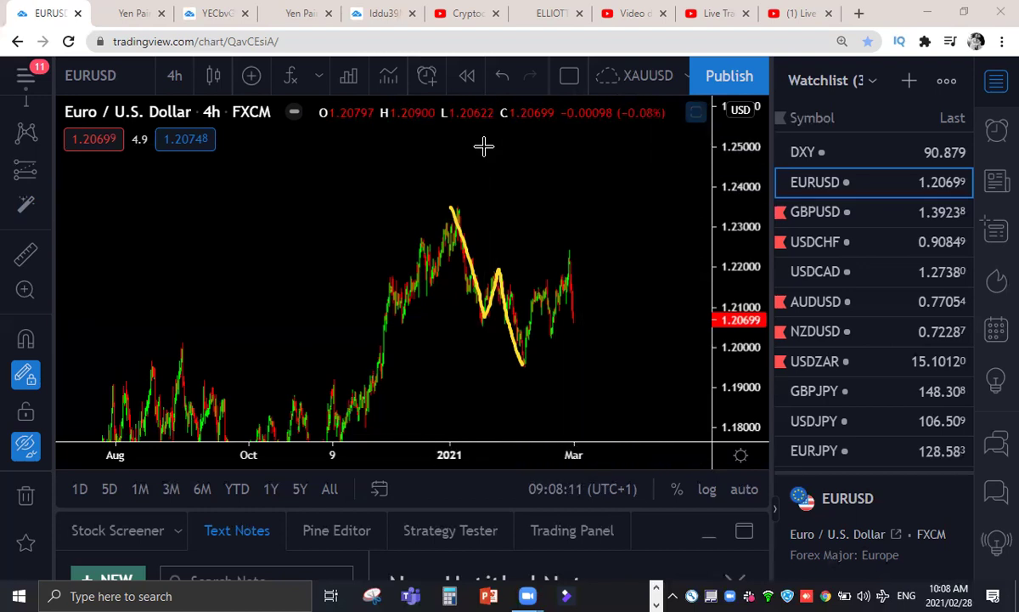
pyautogui.hotkey('ctrl', 'z')
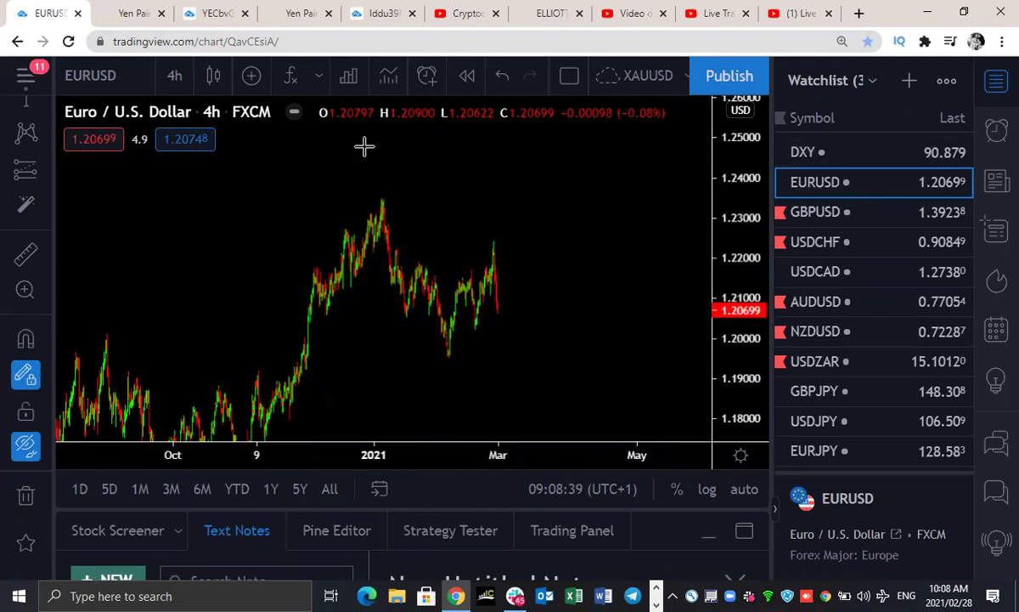
pyautogui.moveTo(465, 344); pyautogui.dragTo(515, 172)
pyautogui.hotkey('ctrl', 'z')
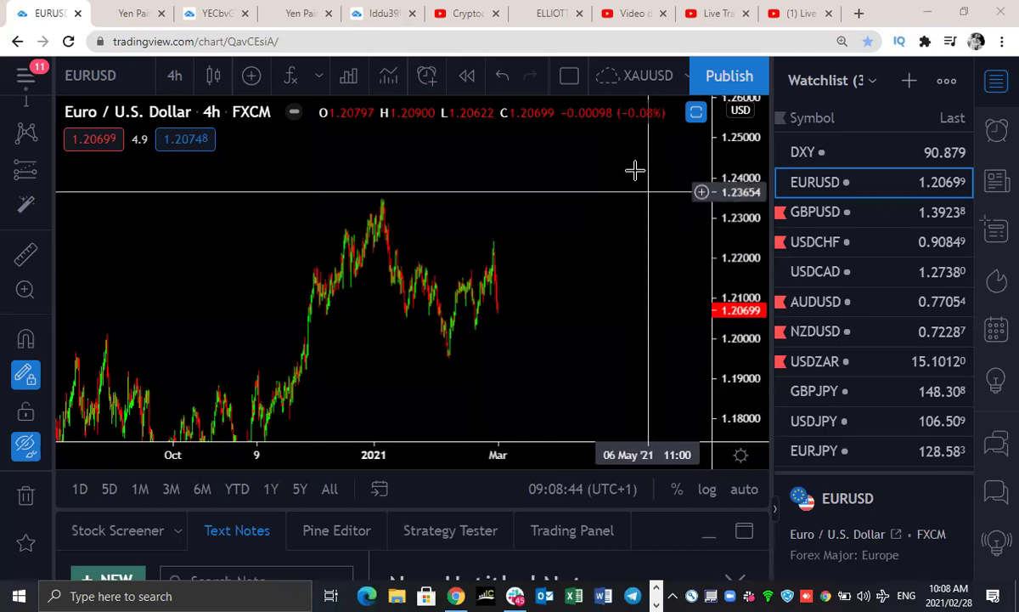
# - Check the system calendar for the date of the "Live Trading Room 24 Feb 2021" recording and show that video full screen
pyautogui.click(633, 14)
pyautogui.click(713, 13)
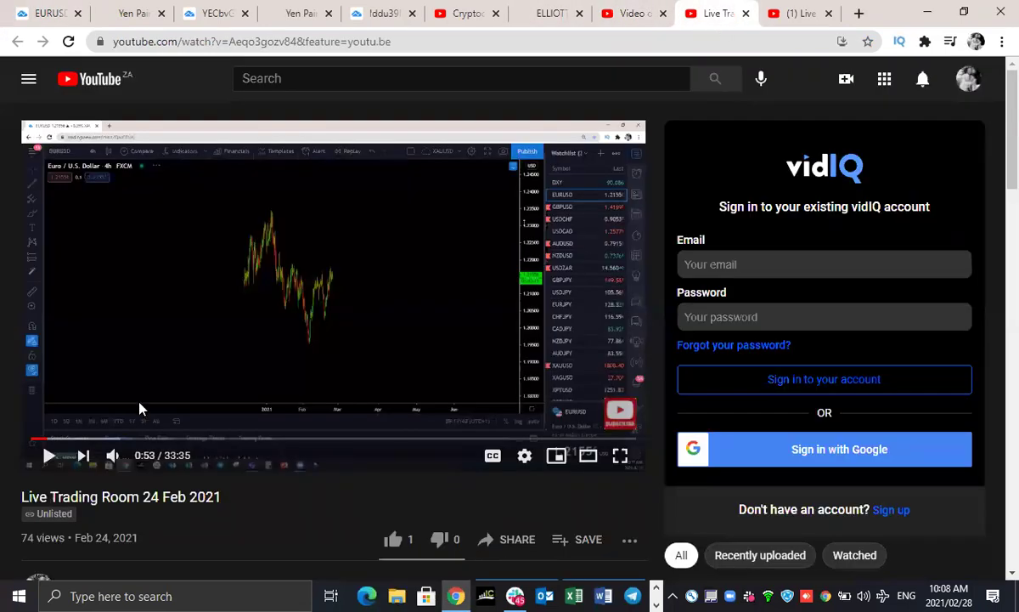
pyautogui.click(950, 594)
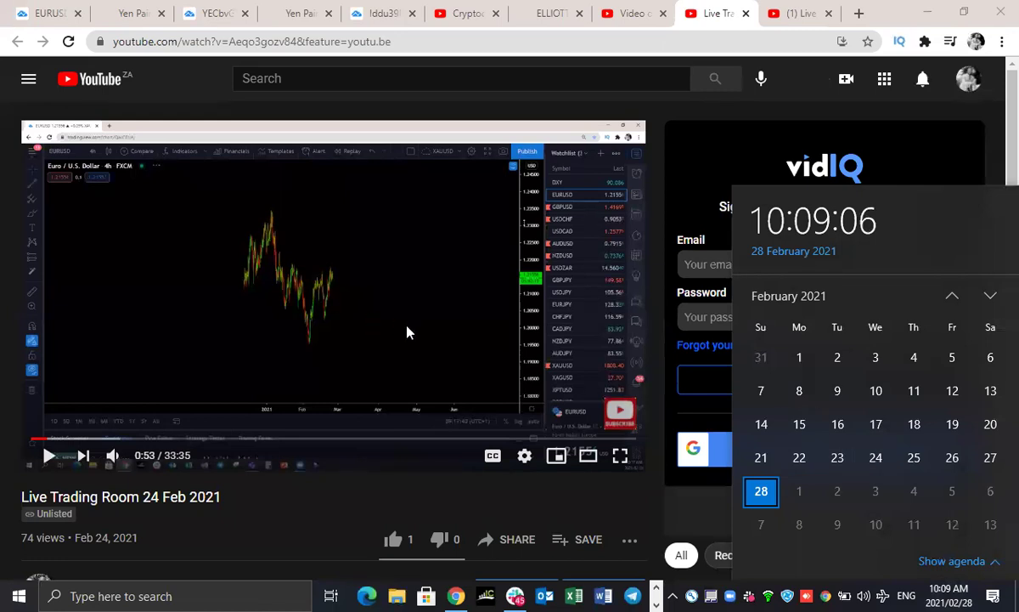
pyautogui.click(726, 150)
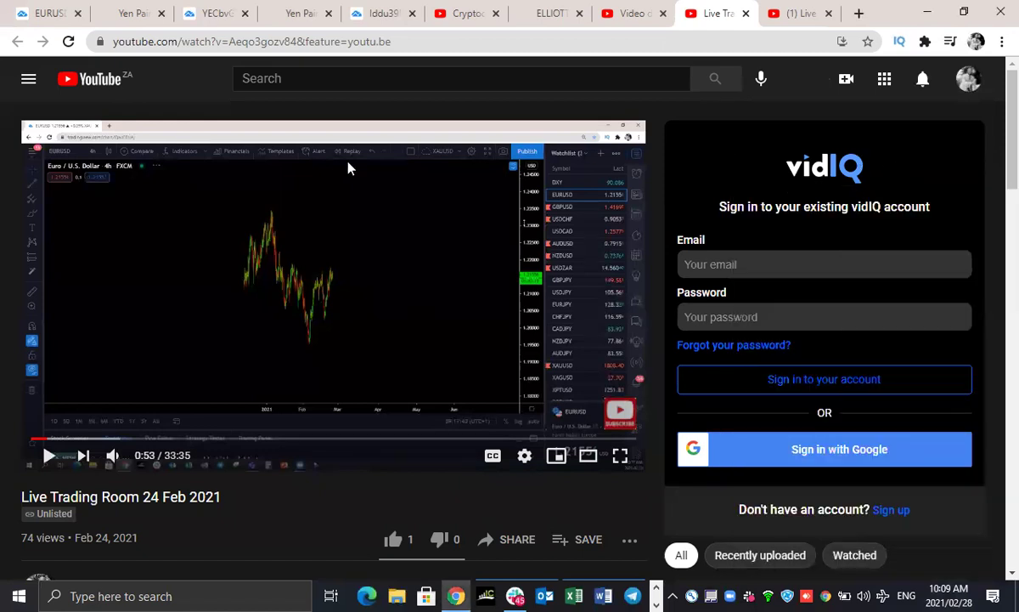
pyautogui.click(620, 456)
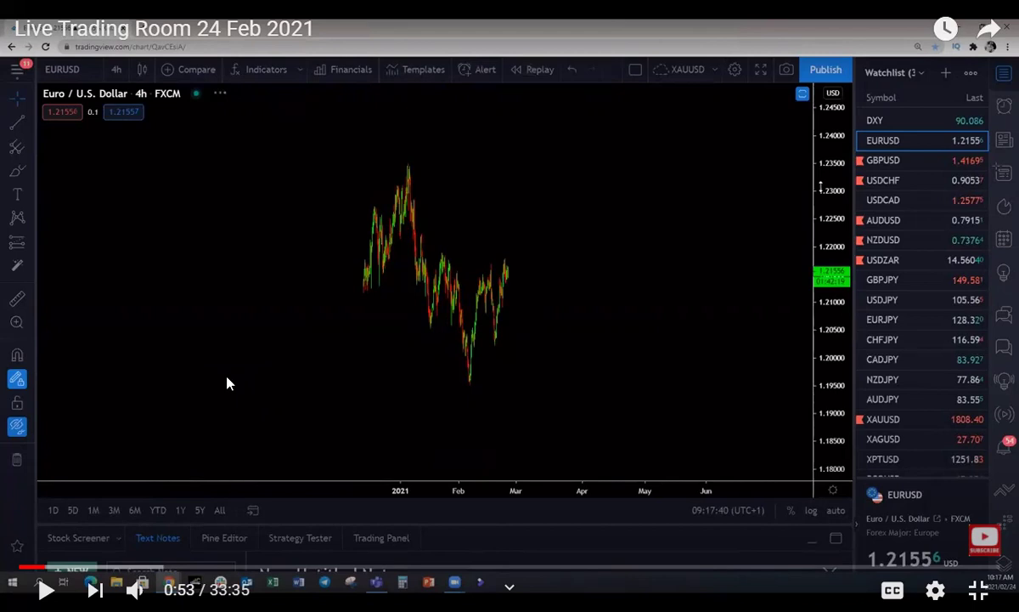
# - Play the Live Trading Room recording, pause it at 1:44 to examine the EURUSD projection, and resume playback
pyautogui.press('space')
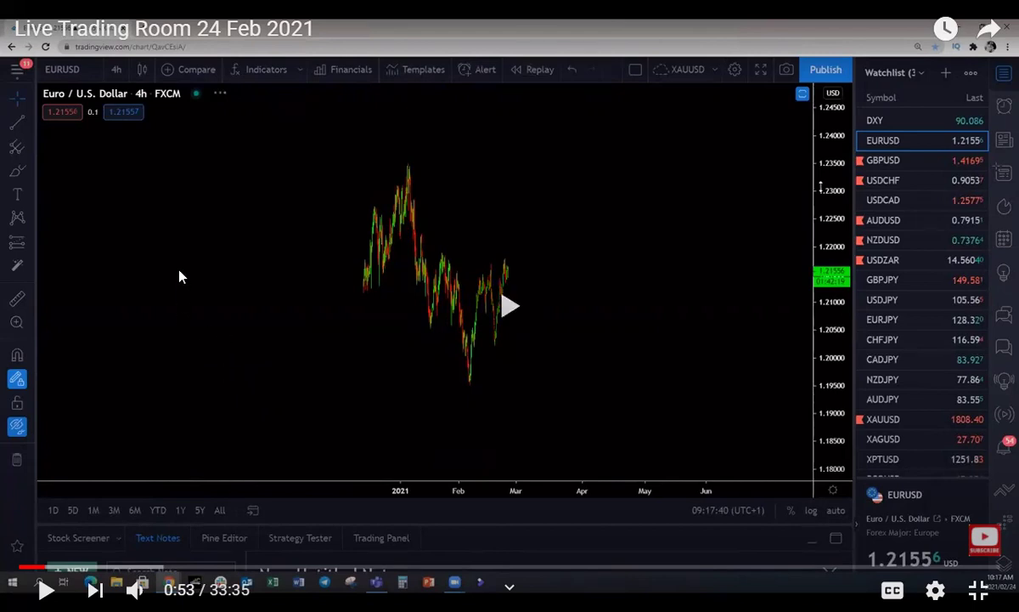
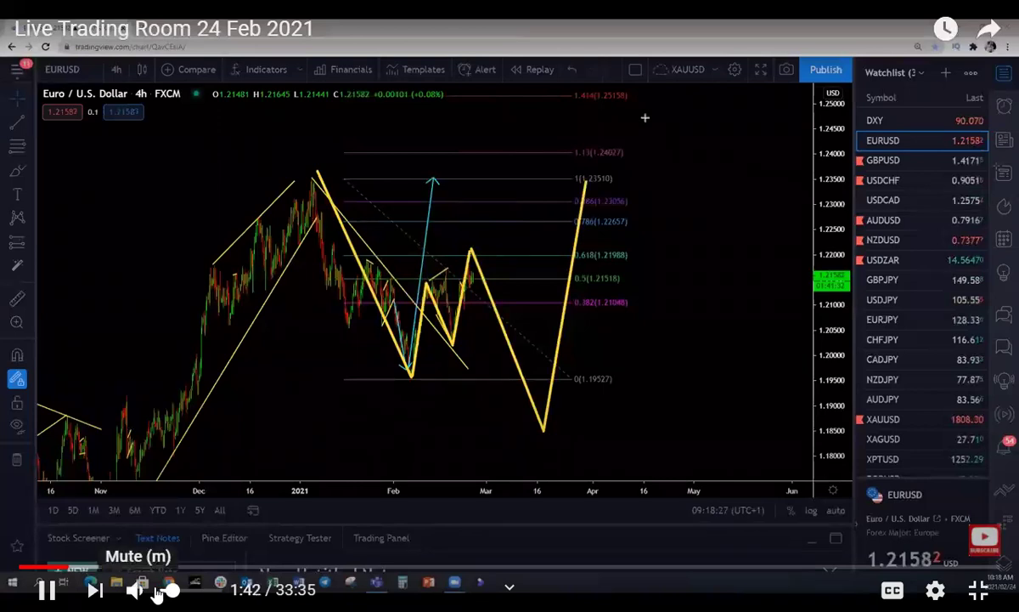
pyautogui.click(157, 333)
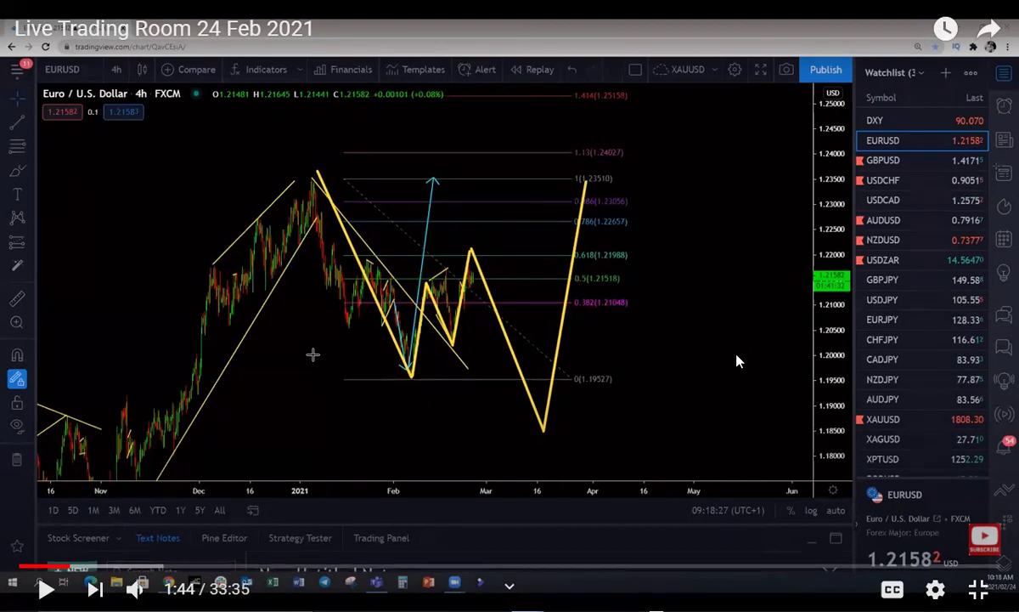
pyautogui.click(654, 400)
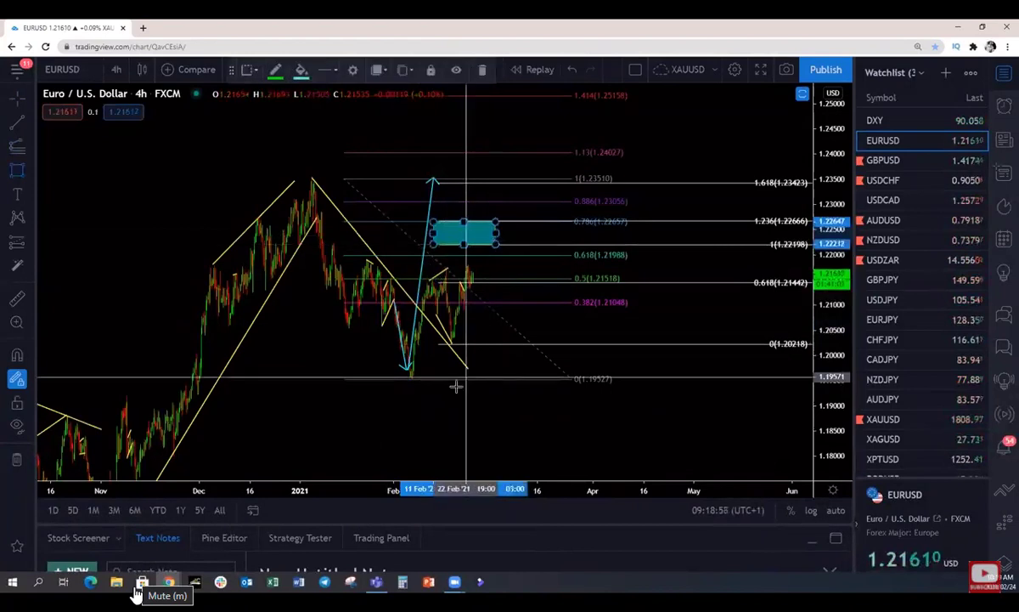
# - Pause the recording at 2:12, sketch the projected EURUSD drop from the target box in red, erase it, and resume playback
pyautogui.click(297, 159)
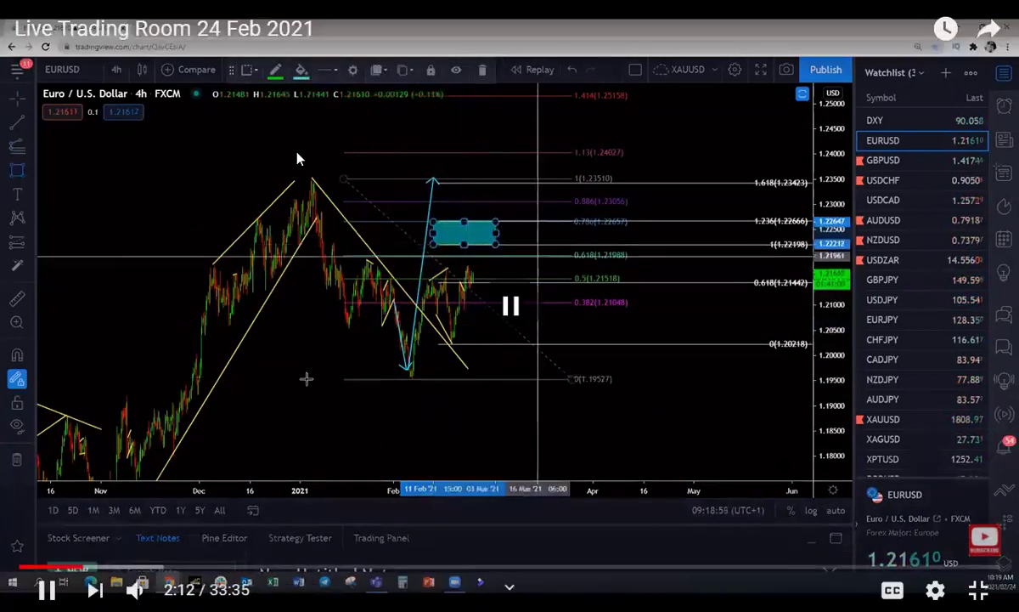
pyautogui.moveTo(477, 248)
pyautogui.mouseDown()
pyautogui.moveTo(476, 227)
pyautogui.moveTo(502, 294)
pyautogui.moveTo(527, 423)
pyautogui.mouseUp()
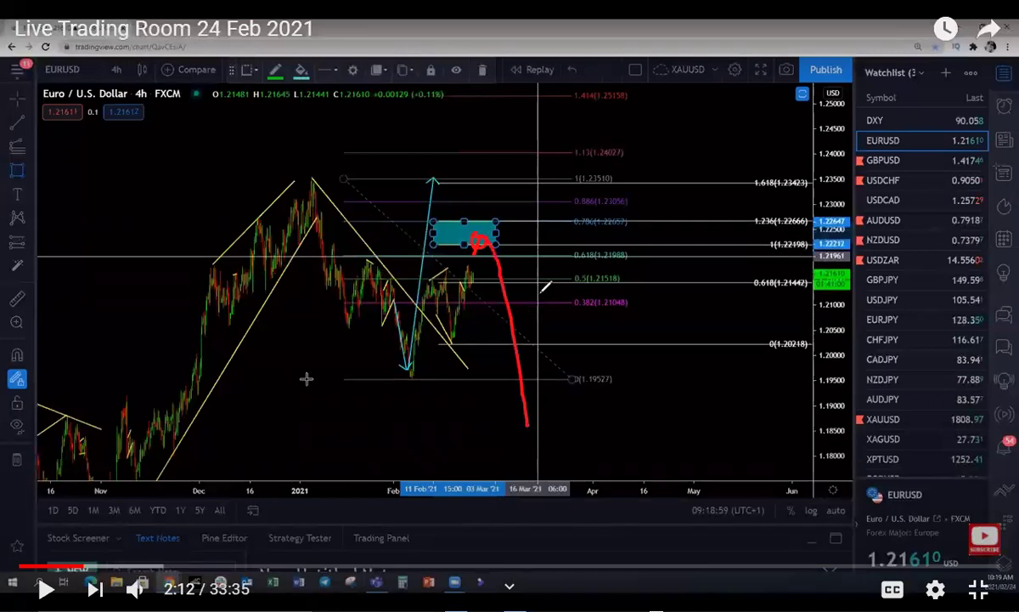
pyautogui.hotkey('ctrl', 'z')
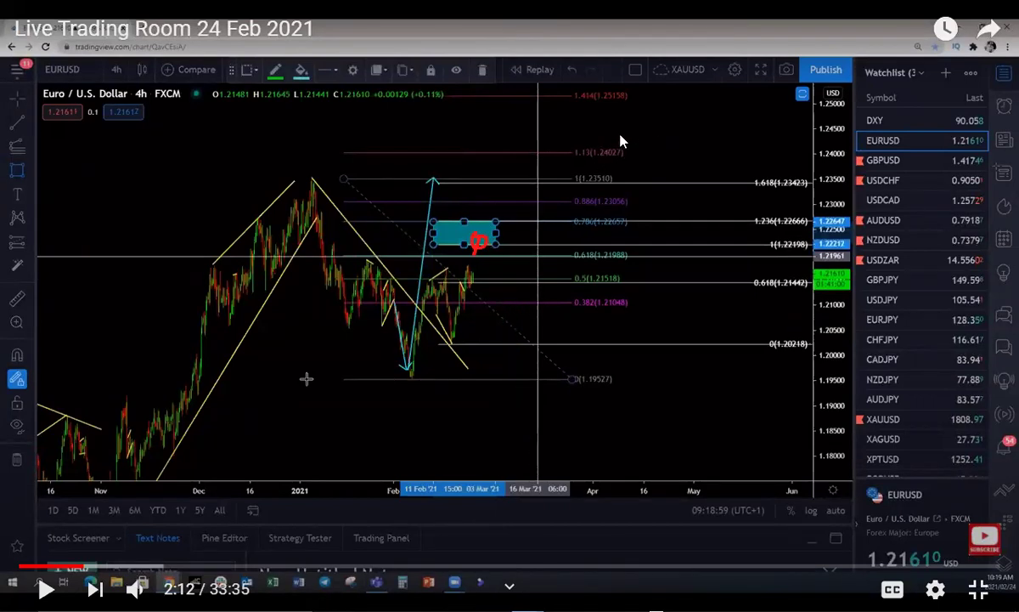
pyautogui.hotkey('ctrl', 'z')
pyautogui.click(681, 402)
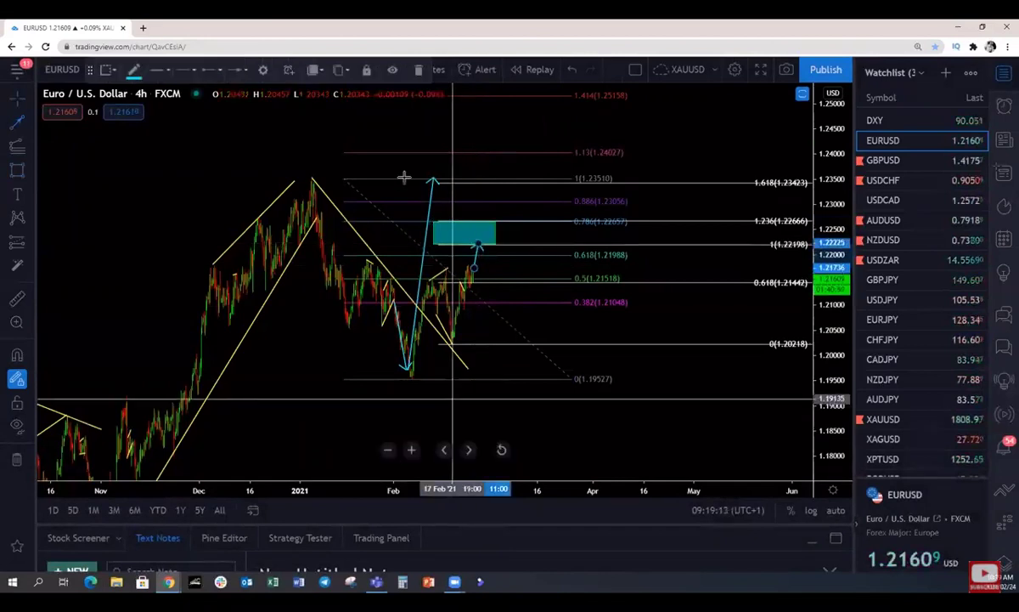
# - Watch the yellow EURUSD wave sketch in the recording, pausing at 2:39, and leave full screen with the video stopped
pyautogui.moveTo(682, 400)
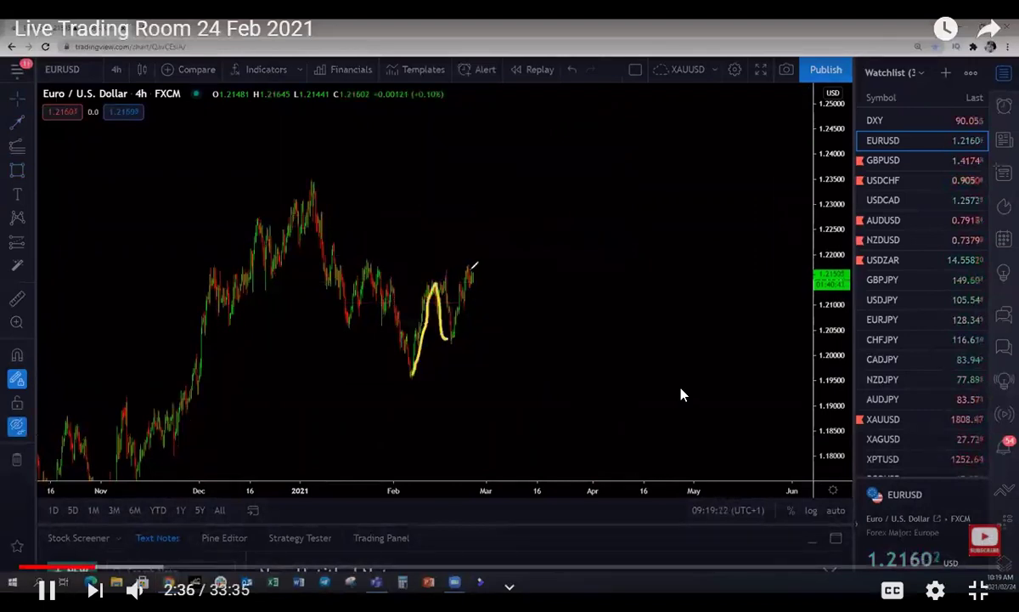
pyautogui.click(656, 339)
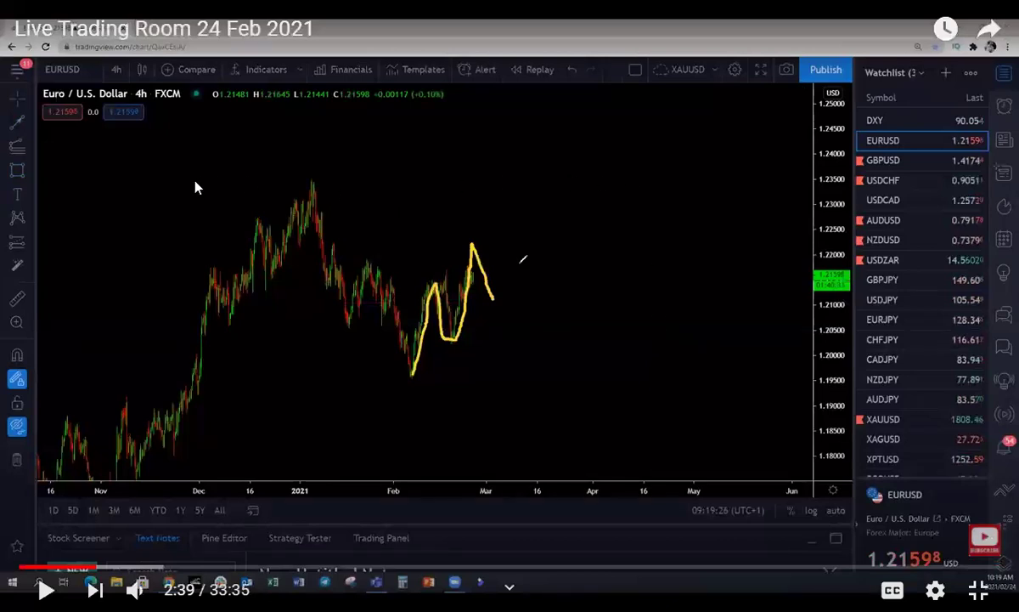
pyautogui.click(571, 274)
pyautogui.press('Escape')
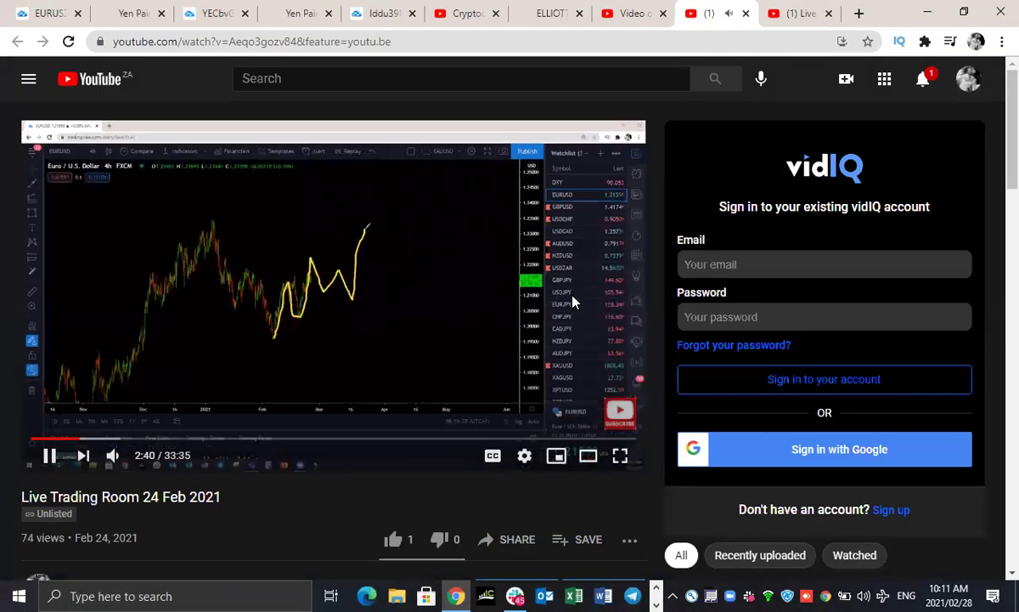
pyautogui.click(416, 291)
# - Switch to the EURUSD 4h chart and show its price history with free space after March
pyautogui.click(40, 13)
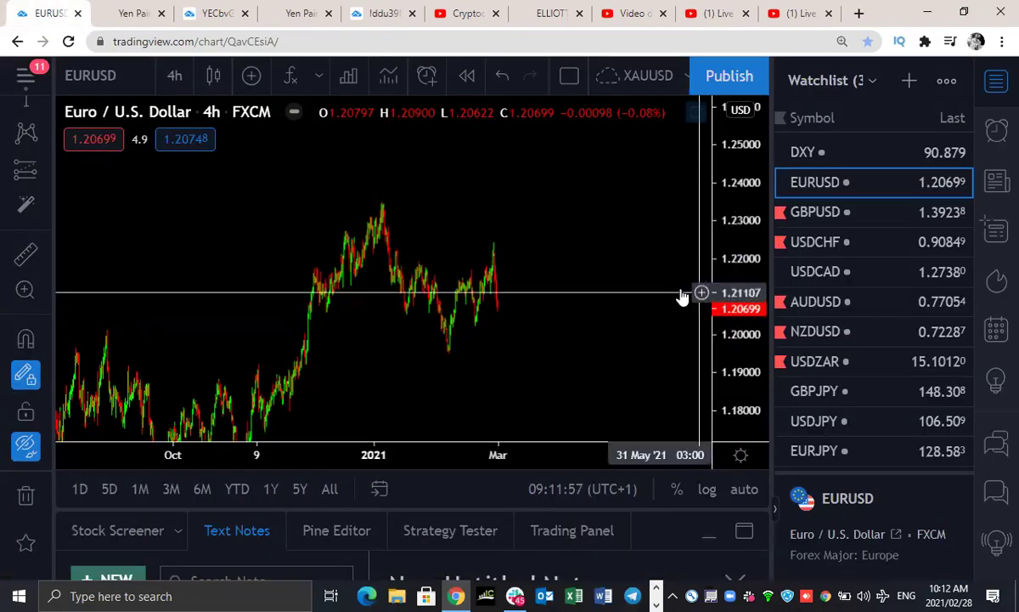
pyautogui.scroll(-2, 664, 286)
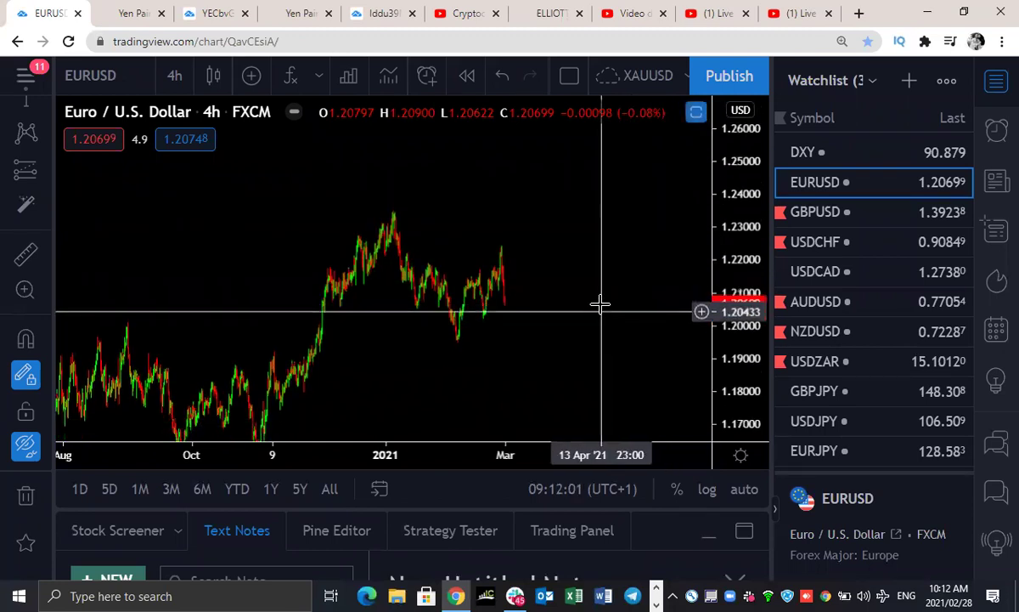
pyautogui.moveTo(598, 302); pyautogui.dragTo(580, 216)
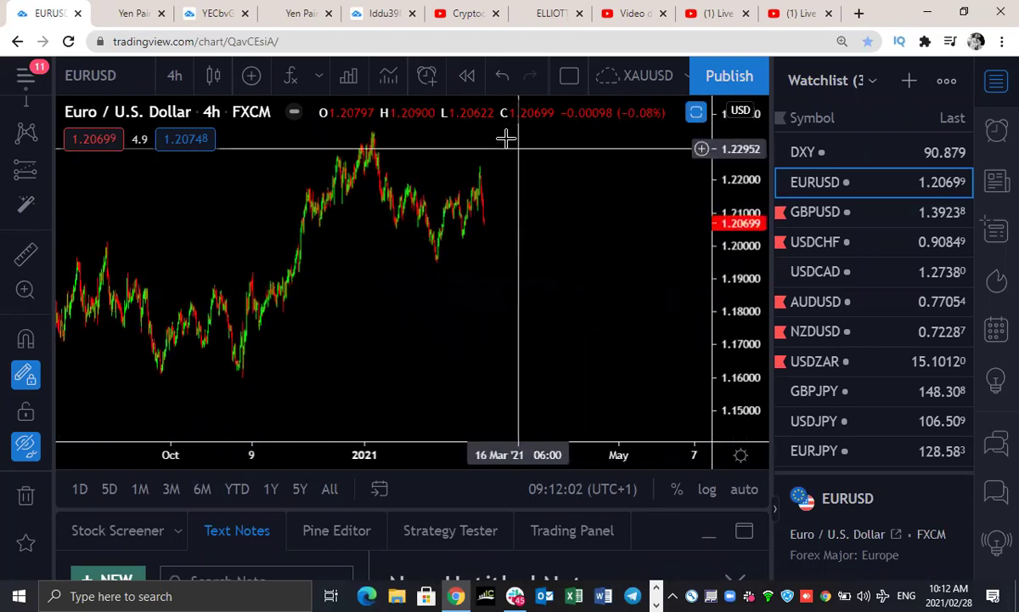
pyautogui.moveTo(371, 134); pyautogui.dragTo(388, 222)
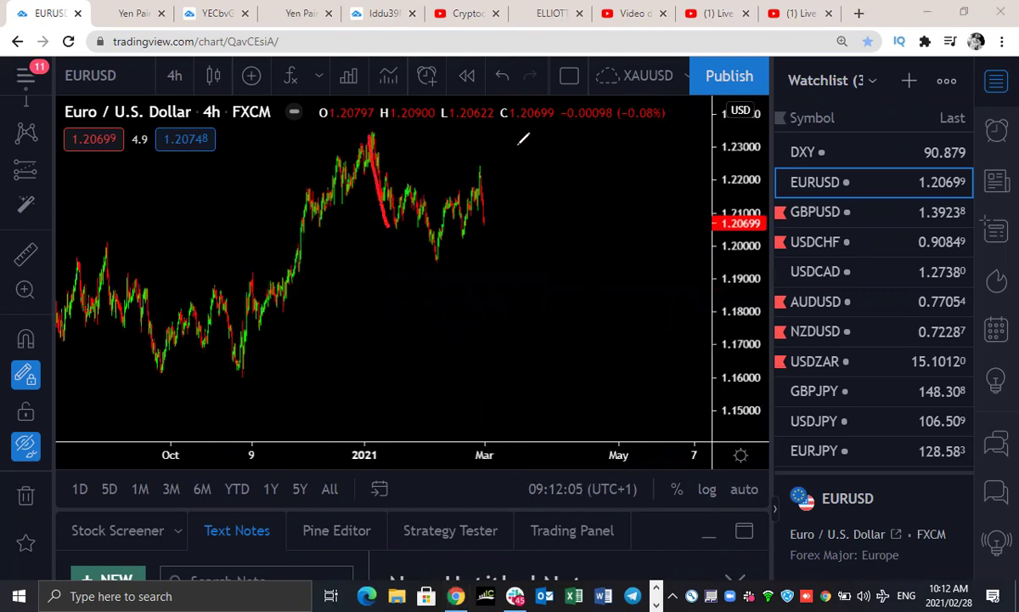
pyautogui.moveTo(370, 134)
pyautogui.mouseDown()
pyautogui.moveTo(393, 219)
pyautogui.moveTo(436, 260)
pyautogui.moveTo(501, 119)
pyautogui.mouseUp()
pyautogui.hotkey('ctrl', 'z')
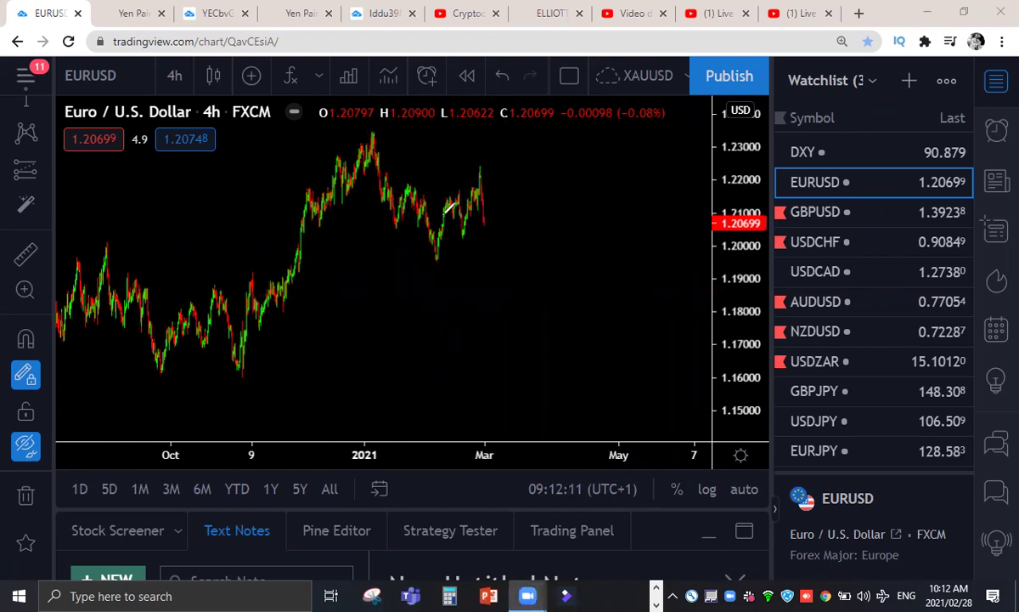
# - Trace the EURUSD decline from the January high, the zigzag rally to the late-February peak, and a projected drop in yellow
pyautogui.moveTo(367, 134)
pyautogui.mouseDown()
pyautogui.moveTo(424, 178)
pyautogui.moveTo(436, 259)
pyautogui.moveTo(489, 156)
pyautogui.moveTo(481, 168)
pyautogui.mouseUp()
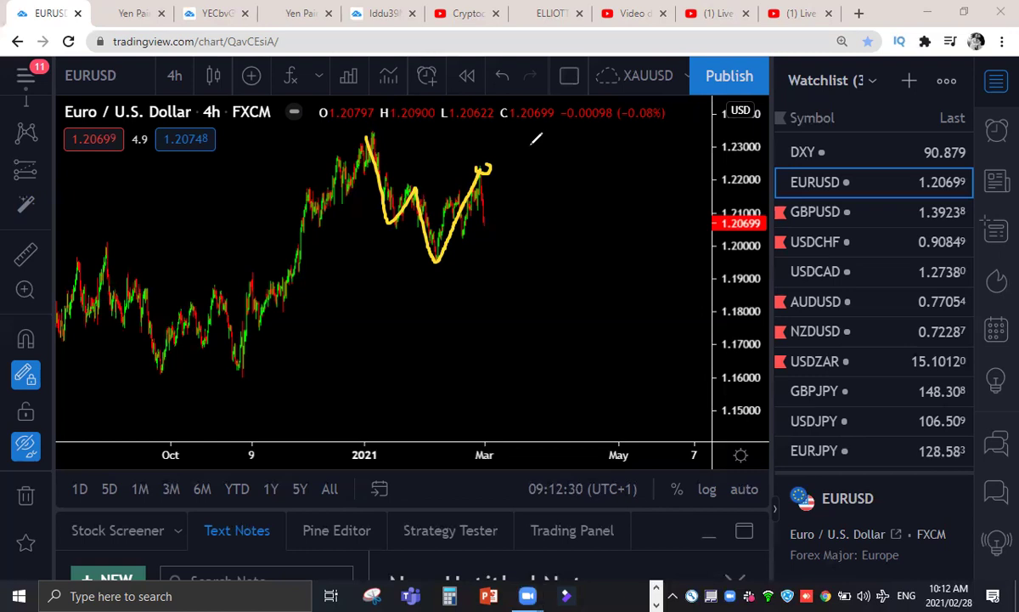
pyautogui.moveTo(483, 172)
pyautogui.mouseDown()
pyautogui.moveTo(488, 222)
pyautogui.moveTo(513, 194)
pyautogui.moveTo(541, 289)
pyautogui.mouseUp()
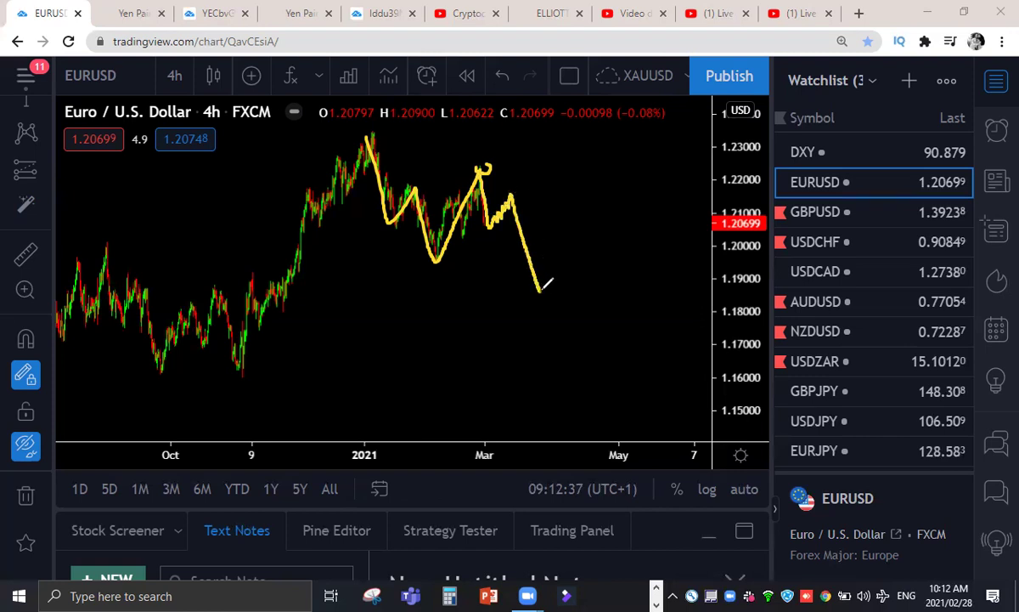
pyautogui.click(455, 227)
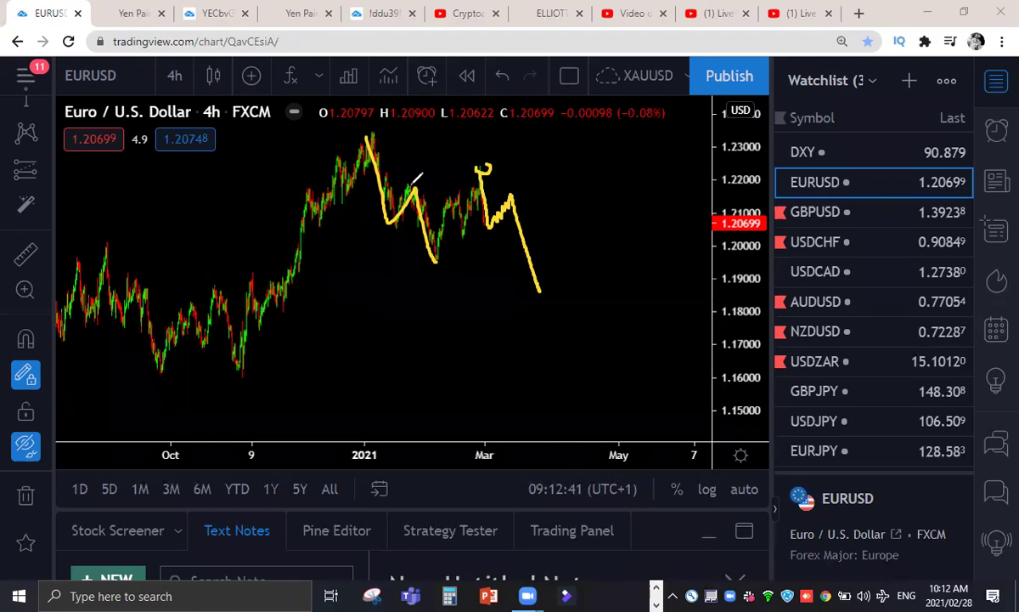
pyautogui.moveTo(435, 262)
pyautogui.mouseDown()
pyautogui.moveTo(454, 202)
pyautogui.moveTo(463, 237)
pyautogui.moveTo(481, 175)
pyautogui.mouseUp()
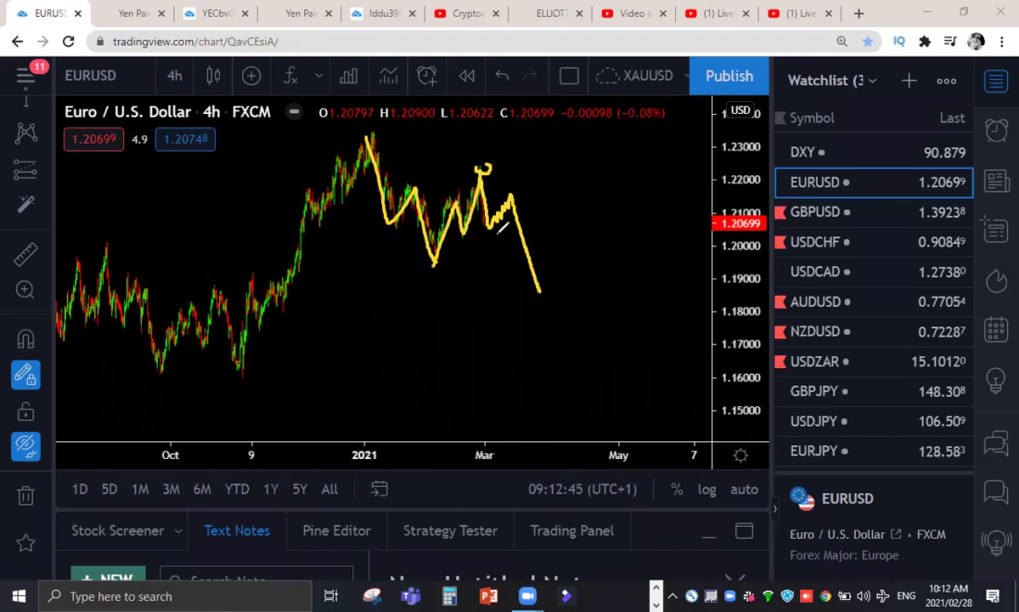
# - Remove the projected-drop strokes and redraw the projection as a zigzag from the late-February peak down to about 1.185
pyautogui.moveTo(500, 222); pyautogui.dragTo(511, 205)
pyautogui.hotkey('ctrl', 'z')
pyautogui.hotkey('ctrl', 'z')
pyautogui.hotkey('ctrl', 'z')
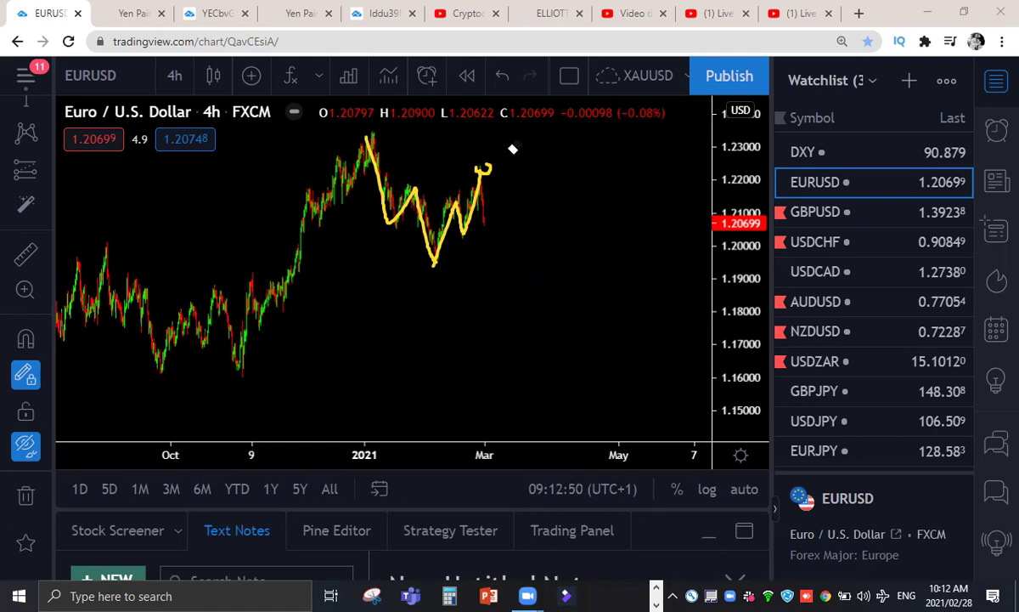
pyautogui.moveTo(485, 165)
pyautogui.mouseDown()
pyautogui.moveTo(492, 216)
pyautogui.moveTo(507, 219)
pyautogui.moveTo(520, 193)
pyautogui.moveTo(544, 287)
pyautogui.mouseUp()
# - Label the sketched February low W, the late-February peak X and the projected low Y, and clear the markings
pyautogui.moveTo(422, 276)
pyautogui.mouseDown()
pyautogui.moveTo(434, 291)
pyautogui.moveTo(446, 272)
pyautogui.mouseUp()
pyautogui.moveTo(494, 136); pyautogui.dragTo(495, 159)
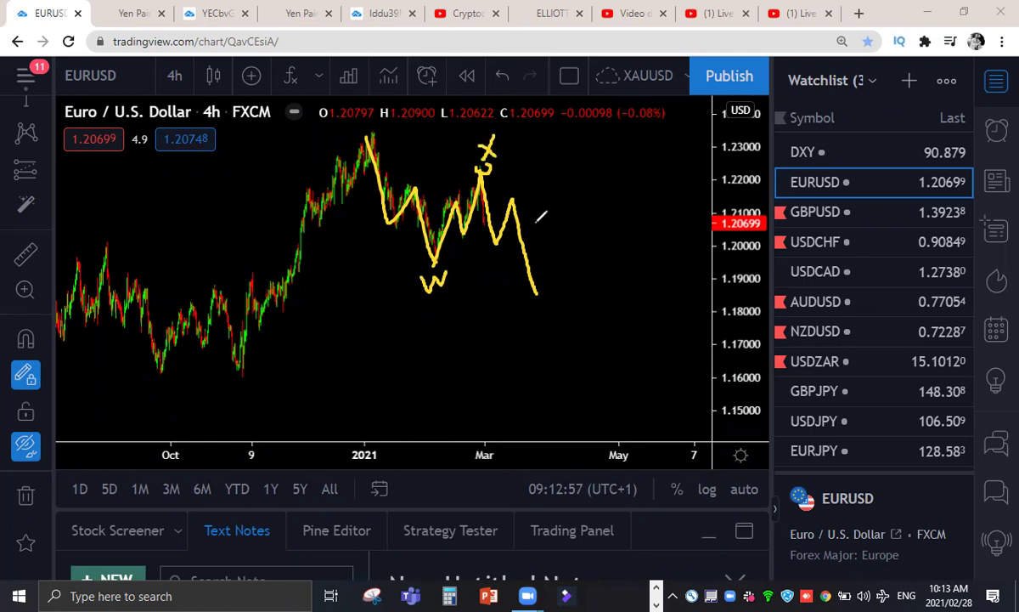
pyautogui.moveTo(534, 306); pyautogui.dragTo(546, 324)
pyautogui.moveTo(554, 299); pyautogui.dragTo(537, 346)
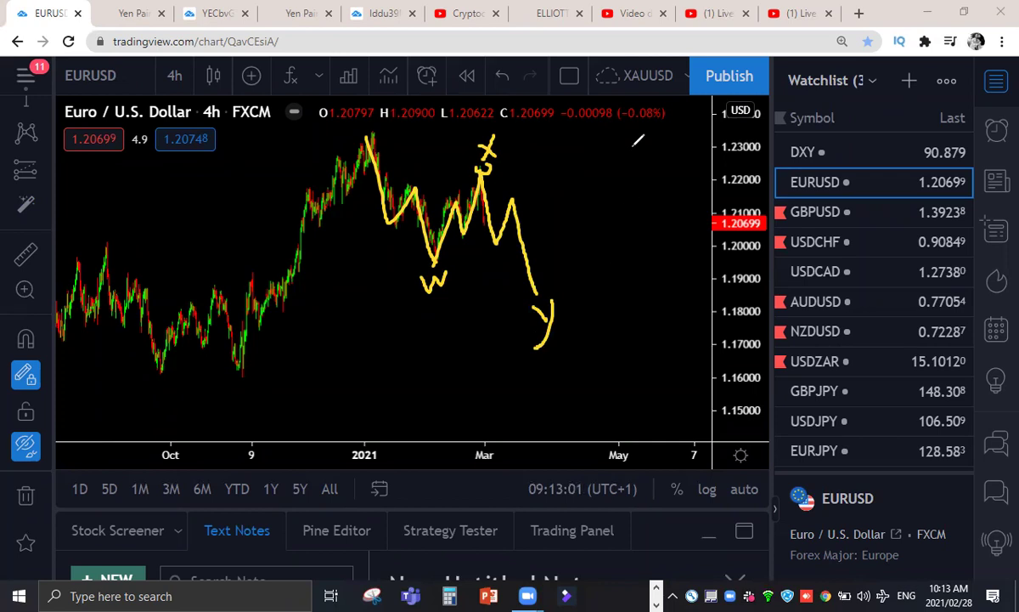
pyautogui.press('Escape')
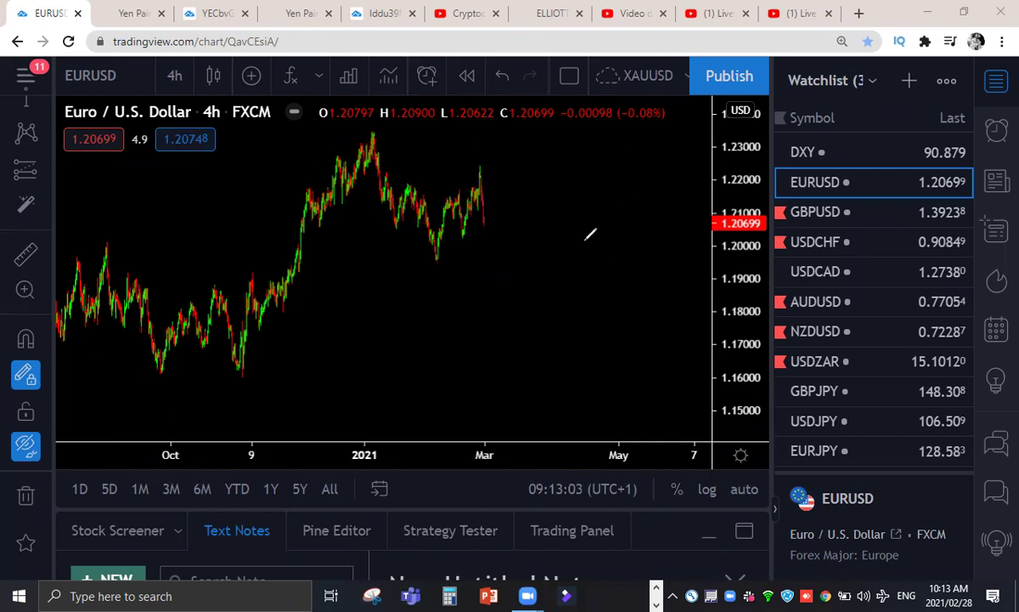
# - Open the EURUSD 4-hours chart from the member site's USD Pairs page and view its wave count
pyautogui.click(127, 19)
pyautogui.scroll(3, 255, 170)
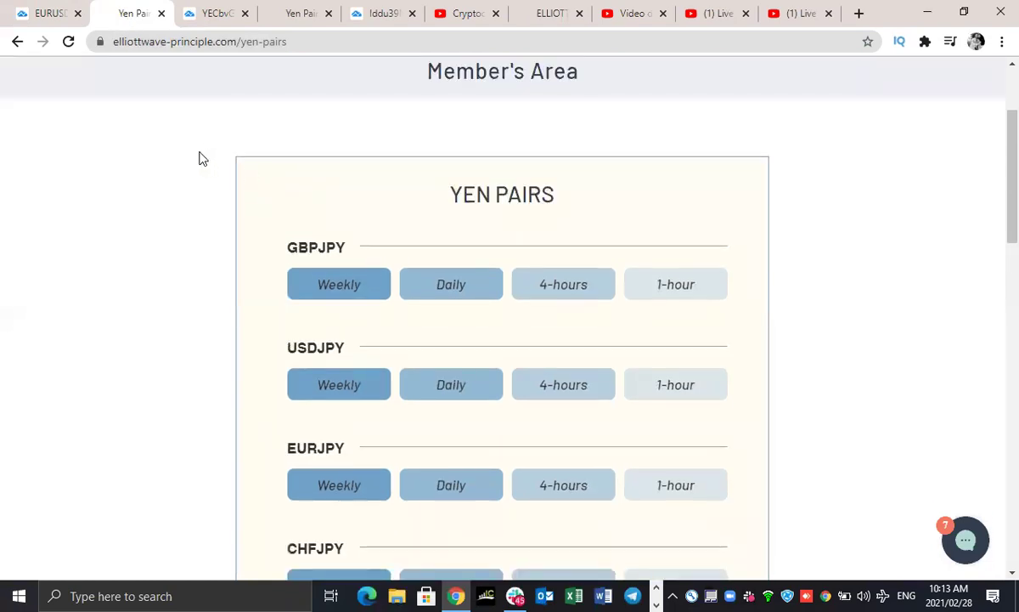
pyautogui.scroll(2, 37, 66)
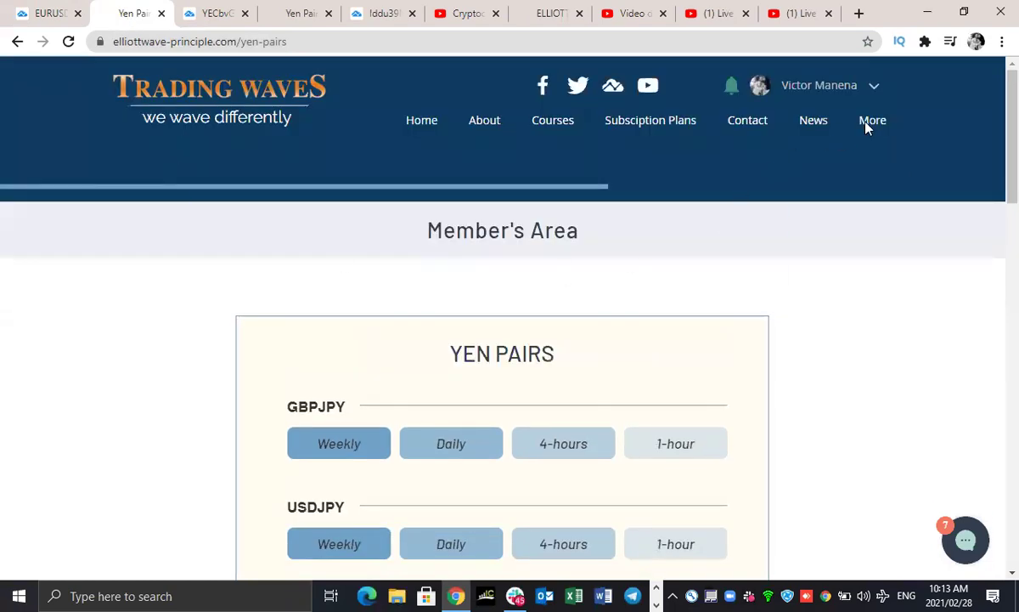
pyautogui.moveTo(866, 123)
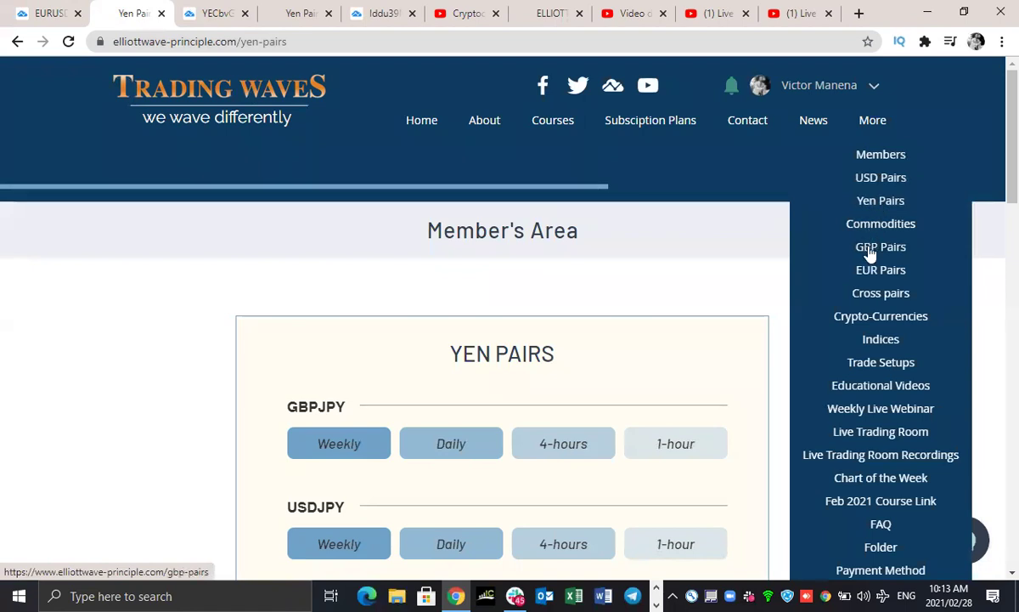
pyautogui.click(881, 180)
pyautogui.click(567, 480)
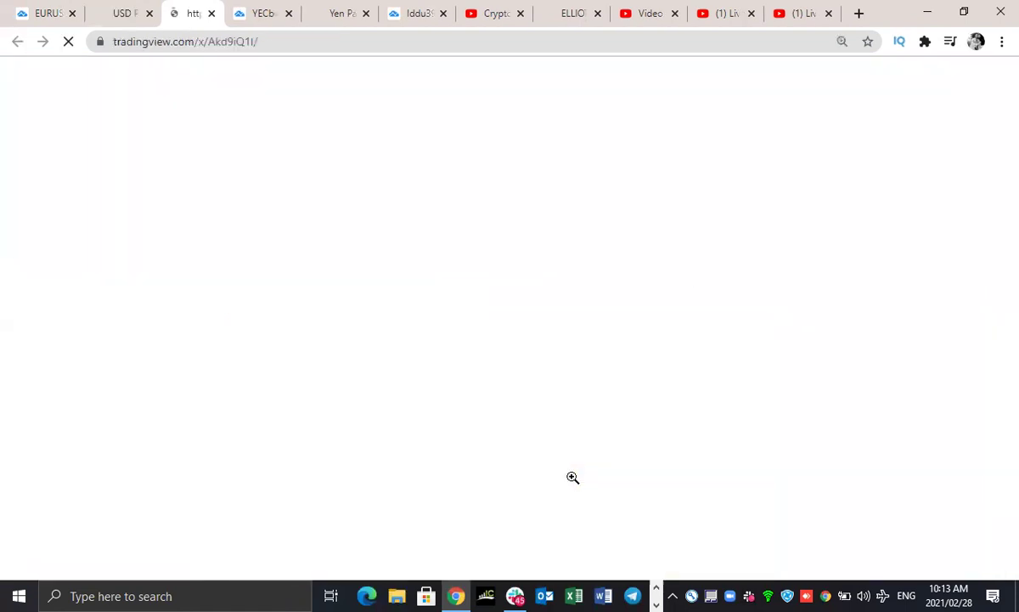
pyautogui.click(692, 349)
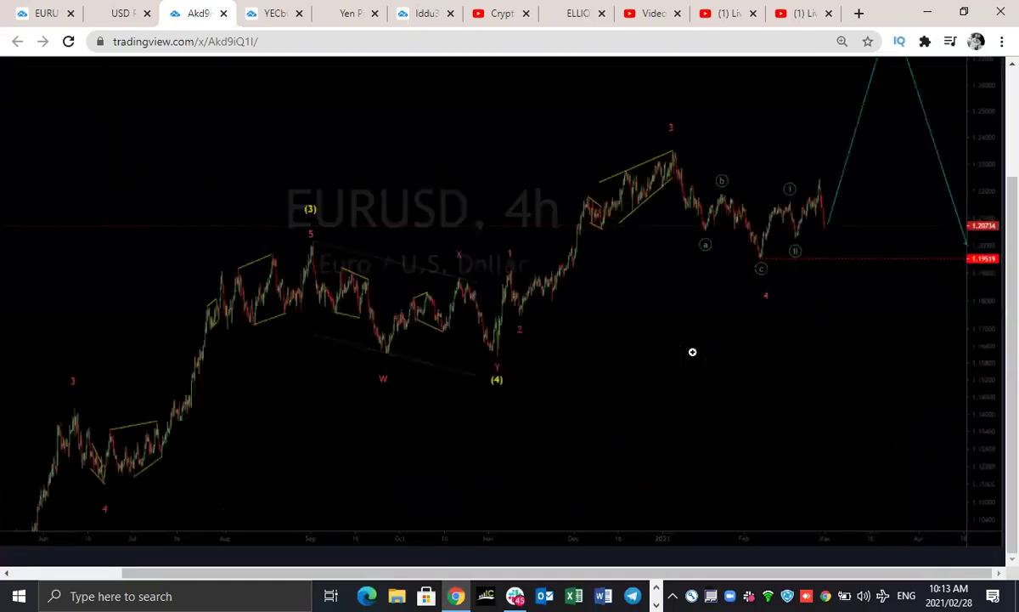
pyautogui.click(691, 350)
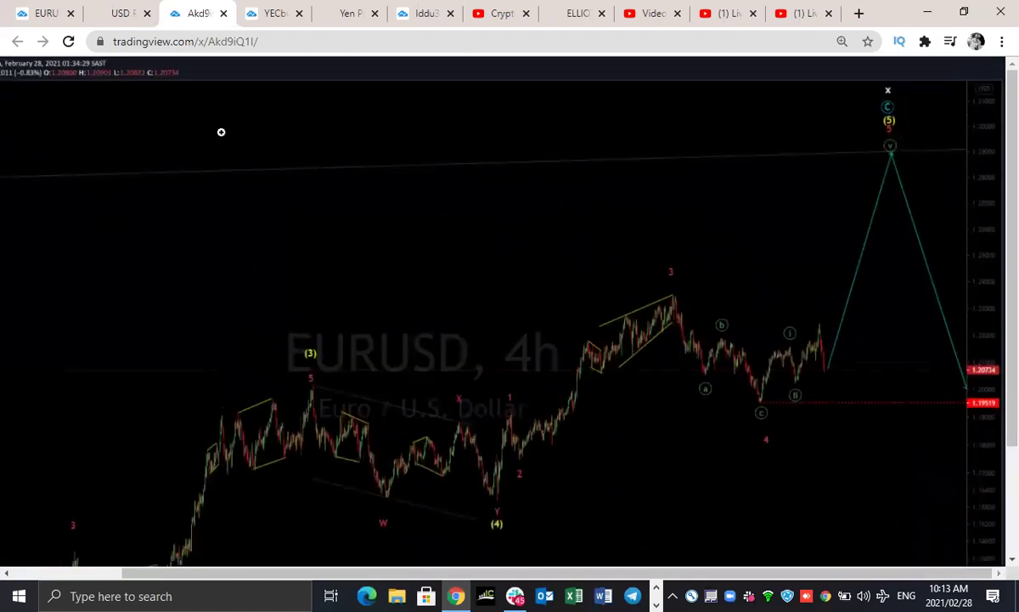
# - Return to the other Yen Pairs page, go to USD Pairs, and open the EURUSD 4-hours chart again
pyautogui.click(323, 15)
pyautogui.scroll(2, 215, 244)
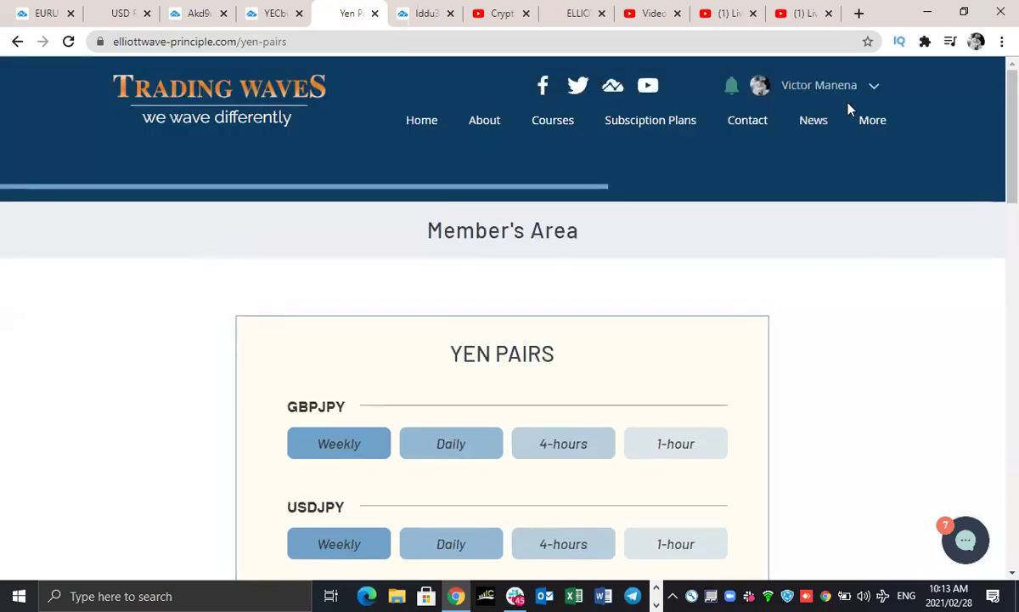
pyautogui.moveTo(873, 134)
pyautogui.click(879, 176)
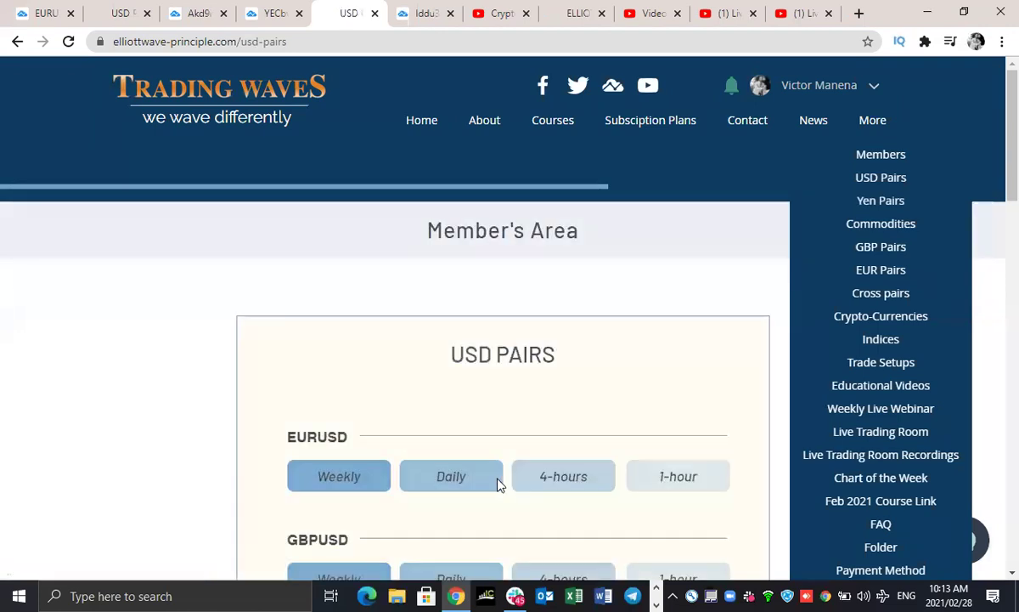
pyautogui.click(586, 474)
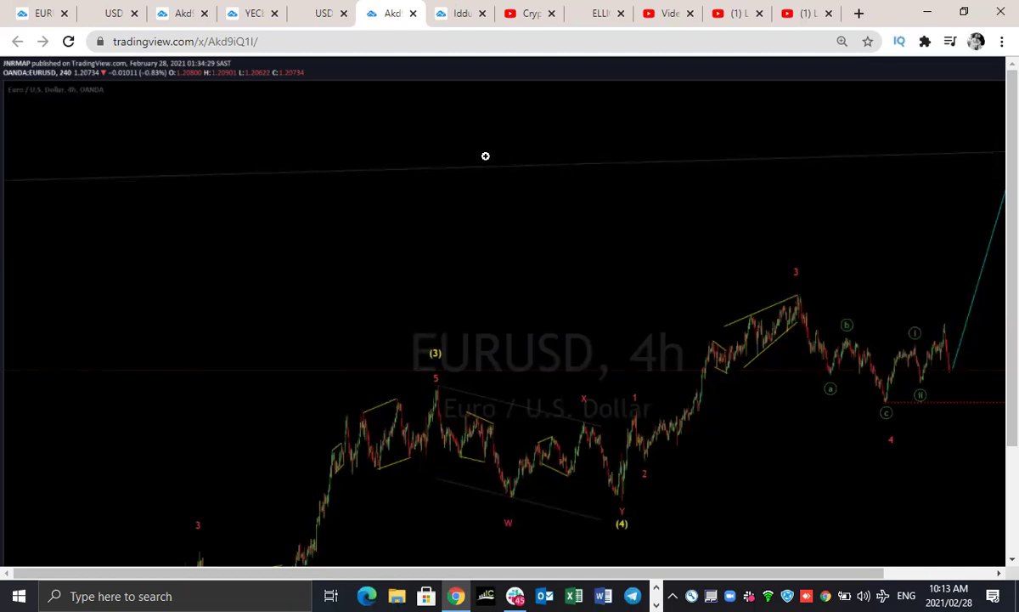
# - Trace waves i and ii in yellow and the projected impulsive rally toward wave v in red, and clear the markings
pyautogui.hscroll(3, 763, 251)
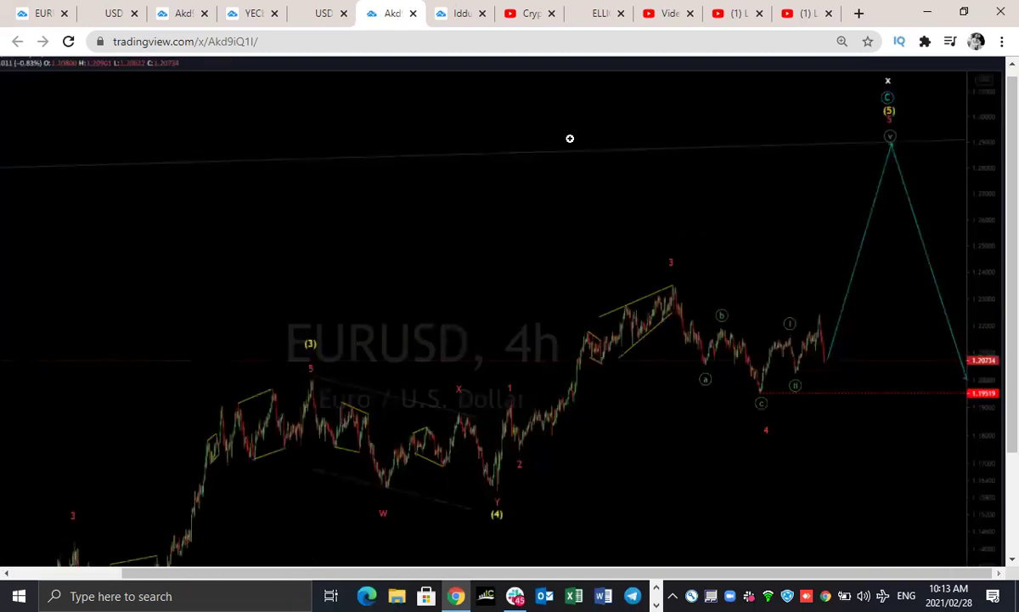
pyautogui.moveTo(764, 391)
pyautogui.mouseDown()
pyautogui.moveTo(793, 342)
pyautogui.moveTo(800, 365)
pyautogui.moveTo(863, 288)
pyautogui.moveTo(905, 173)
pyautogui.mouseUp()
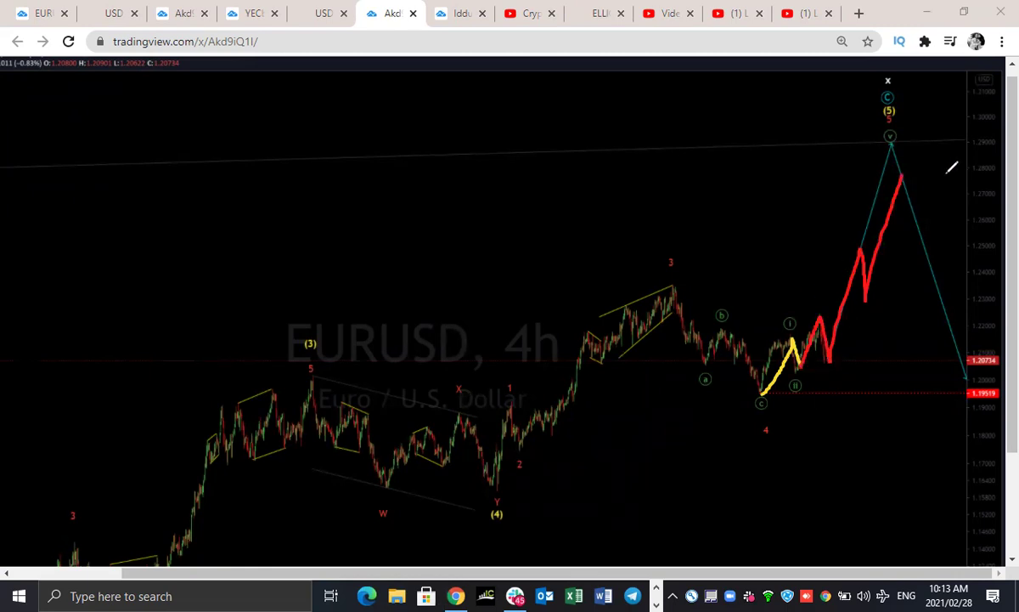
pyautogui.press('Escape')
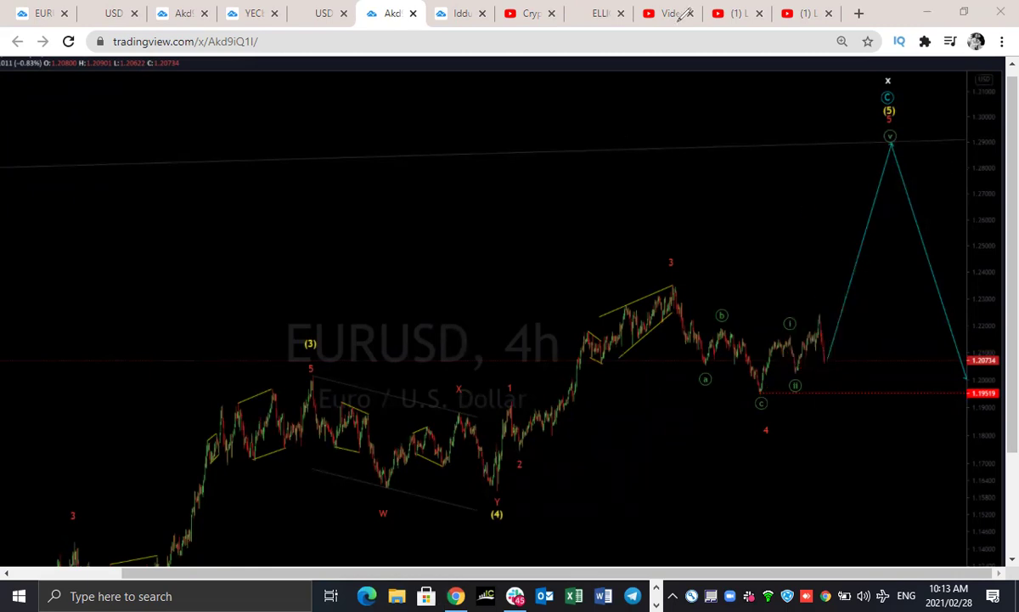
# - Sketch an alternative W-X-Y correction in yellow from the wave 3 high, with a rally from Y to about 1.28
pyautogui.moveTo(825, 354); pyautogui.dragTo(833, 346)
pyautogui.moveTo(680, 293)
pyautogui.mouseDown()
pyautogui.moveTo(690, 316)
pyautogui.moveTo(756, 366)
pyautogui.moveTo(805, 314)
pyautogui.moveTo(863, 433)
pyautogui.mouseUp()
pyautogui.moveTo(734, 407); pyautogui.dragTo(756, 410)
pyautogui.moveTo(808, 273); pyautogui.dragTo(822, 303)
pyautogui.moveTo(848, 446)
pyautogui.mouseDown()
pyautogui.moveTo(856, 458)
pyautogui.moveTo(847, 480)
pyautogui.moveTo(875, 378)
pyautogui.moveTo(963, 160)
pyautogui.mouseUp()
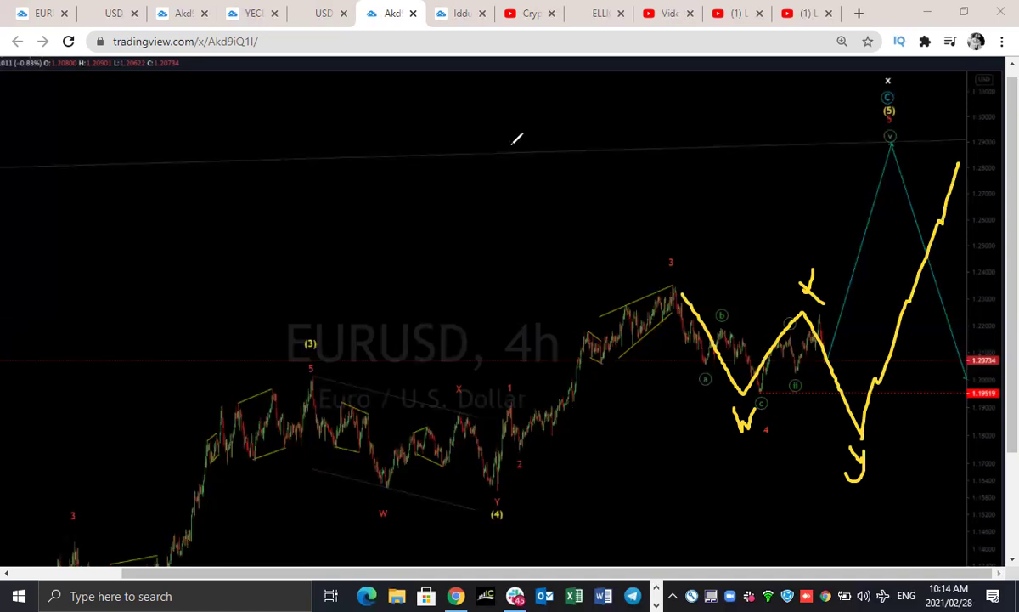
# - Mark in red an upward arrow from wave (4), a 4 below Y, a level line from wave 1's high, and the rally from wave c
pyautogui.moveTo(503, 498)
pyautogui.mouseDown()
pyautogui.moveTo(695, 223)
pyautogui.moveTo(828, 106)
pyautogui.moveTo(819, 174)
pyautogui.moveTo(799, 148)
pyautogui.mouseUp()
pyautogui.moveTo(875, 484)
pyautogui.mouseDown()
pyautogui.moveTo(926, 501)
pyautogui.moveTo(901, 539)
pyautogui.mouseUp()
pyautogui.moveTo(510, 401); pyautogui.dragTo(926, 428)
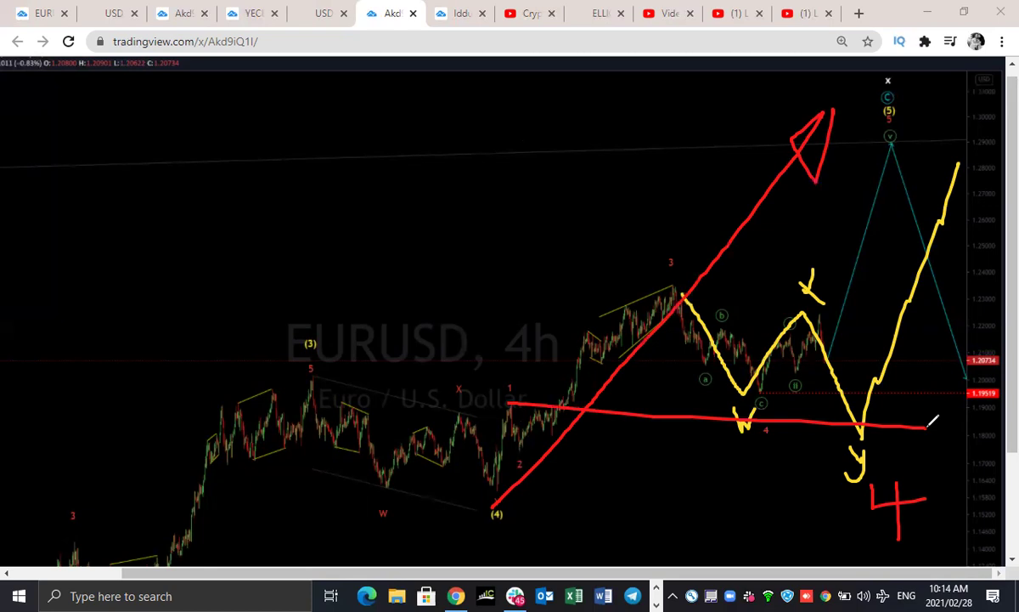
pyautogui.moveTo(763, 398); pyautogui.dragTo(818, 270)
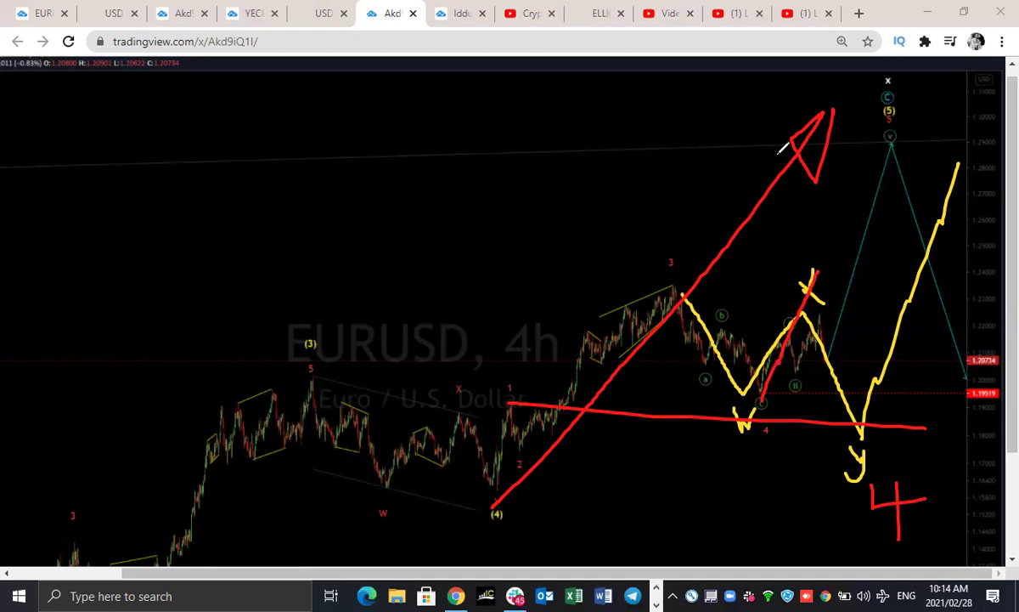
# - Clear the wave markings from the EURUSD chart, make a short stroke beside the latest price, and clear it too
pyautogui.press('e')
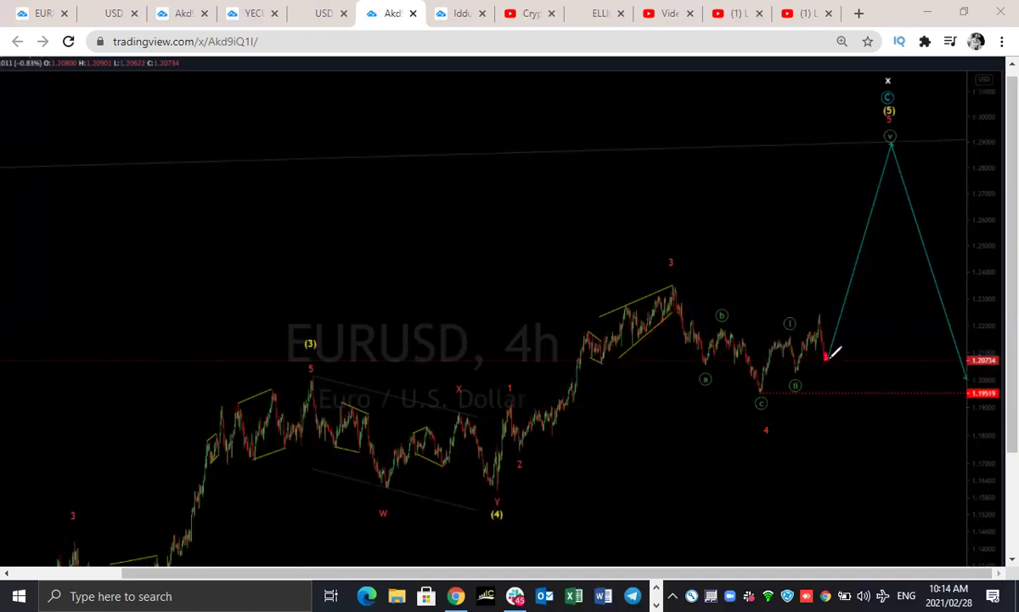
pyautogui.moveTo(834, 348); pyautogui.dragTo(838, 371)
pyautogui.press('e')
# - Return to the live chart page and display the U.S. Dollar Index (DXY) on the 4h chart with a compressed price scale
pyautogui.click(36, 14)
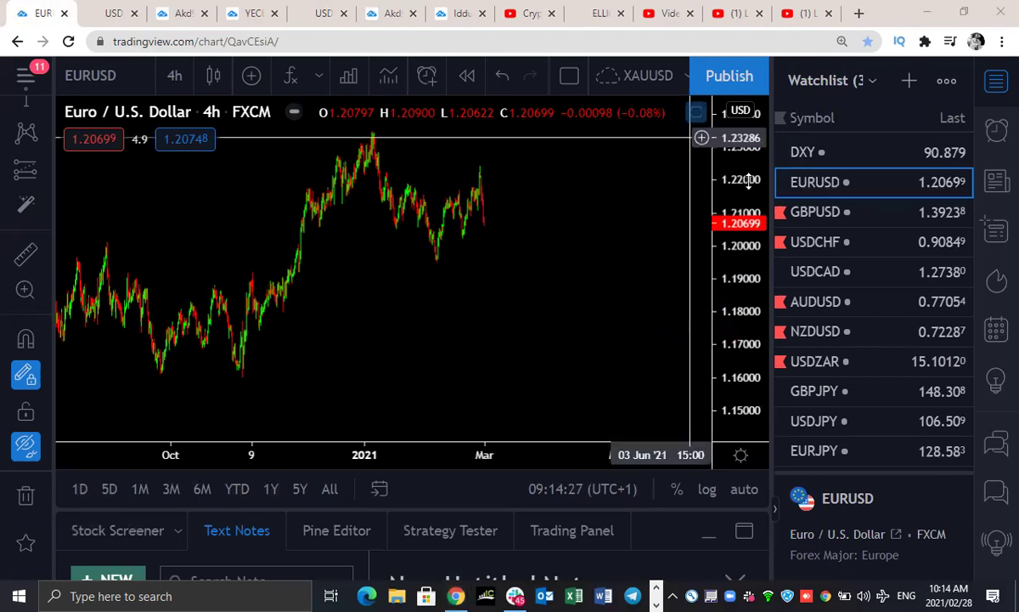
pyautogui.click(833, 153)
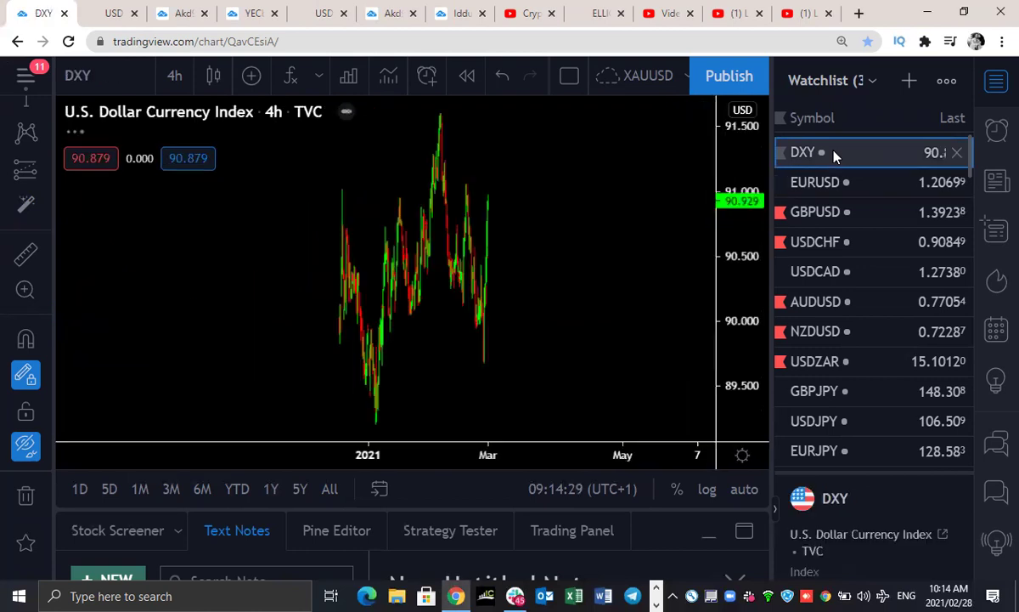
pyautogui.moveTo(734, 235); pyautogui.dragTo(727, 363)
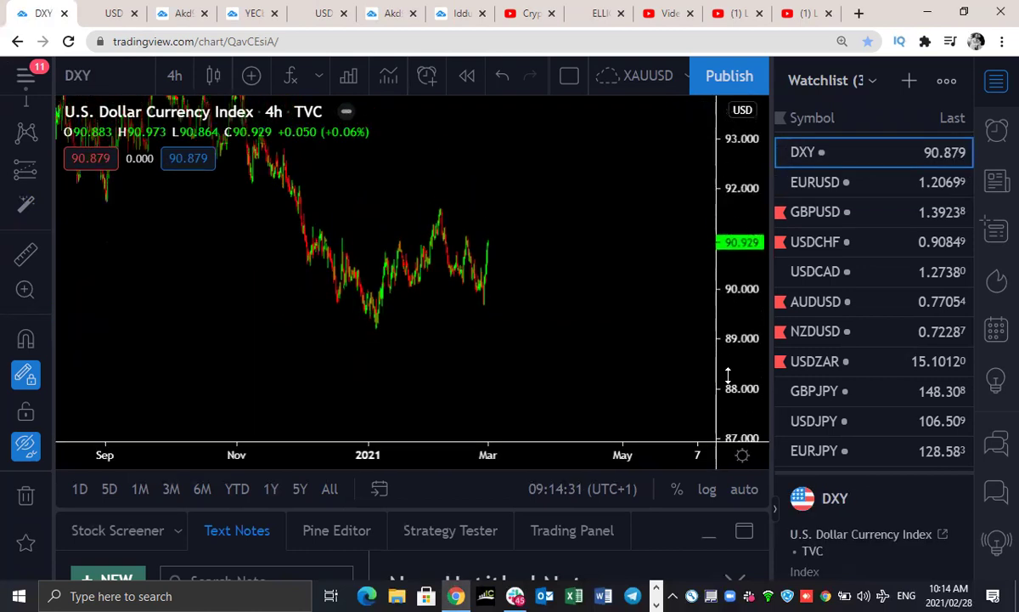
pyautogui.moveTo(735, 262); pyautogui.dragTo(699, 296)
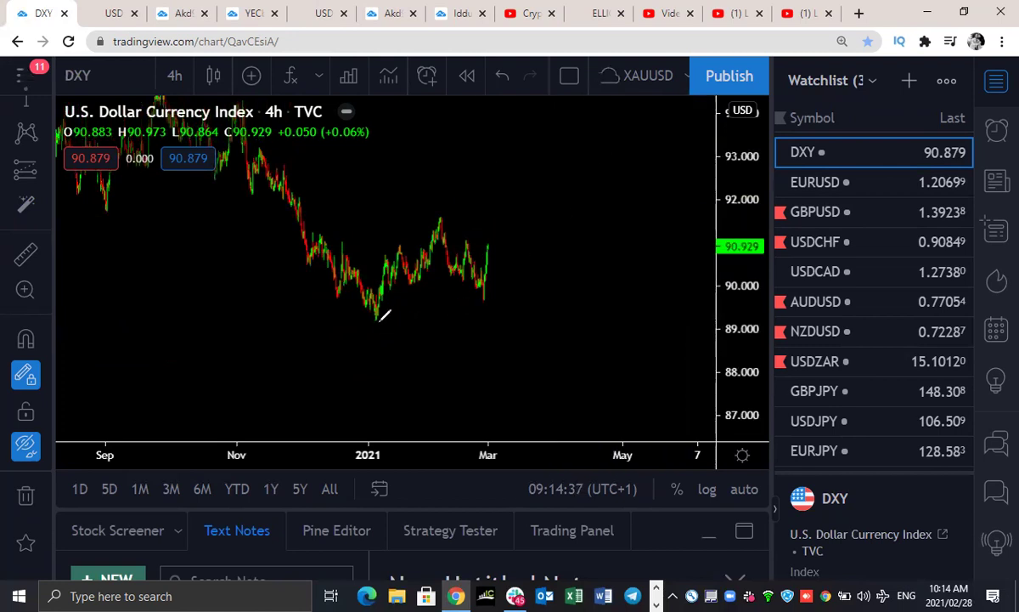
# - Trace in yellow the DXY rise from the January low to W, the pullback to X, and a projected rally with an arrowhead above 92
pyautogui.moveTo(375, 319)
pyautogui.mouseDown()
pyautogui.moveTo(400, 252)
pyautogui.moveTo(408, 284)
pyautogui.moveTo(440, 220)
pyautogui.moveTo(457, 272)
pyautogui.moveTo(466, 246)
pyautogui.moveTo(484, 299)
pyautogui.mouseUp()
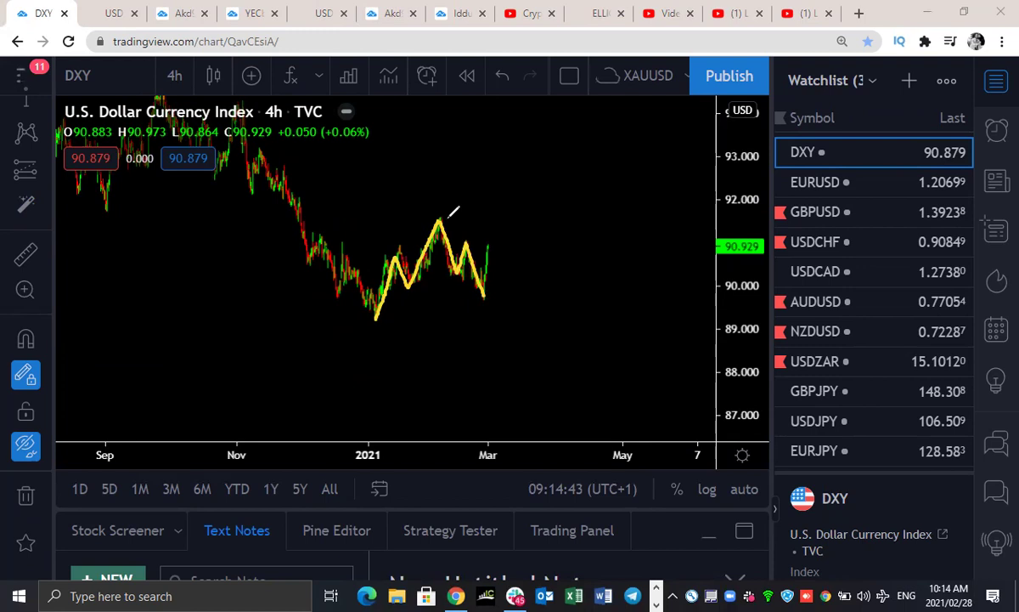
pyautogui.moveTo(440, 219)
pyautogui.mouseDown()
pyautogui.moveTo(501, 273)
pyautogui.moveTo(480, 272)
pyautogui.moveTo(497, 229)
pyautogui.moveTo(512, 251)
pyautogui.moveTo(535, 193)
pyautogui.mouseUp()
pyautogui.click(477, 297)
pyautogui.moveTo(422, 200)
pyautogui.mouseDown()
pyautogui.moveTo(431, 209)
pyautogui.moveTo(439, 200)
pyautogui.mouseUp()
pyautogui.moveTo(481, 310)
pyautogui.mouseDown()
pyautogui.moveTo(493, 323)
pyautogui.moveTo(482, 324)
pyautogui.mouseUp()
pyautogui.click(529, 175)
pyautogui.moveTo(542, 174); pyautogui.dragTo(536, 190)
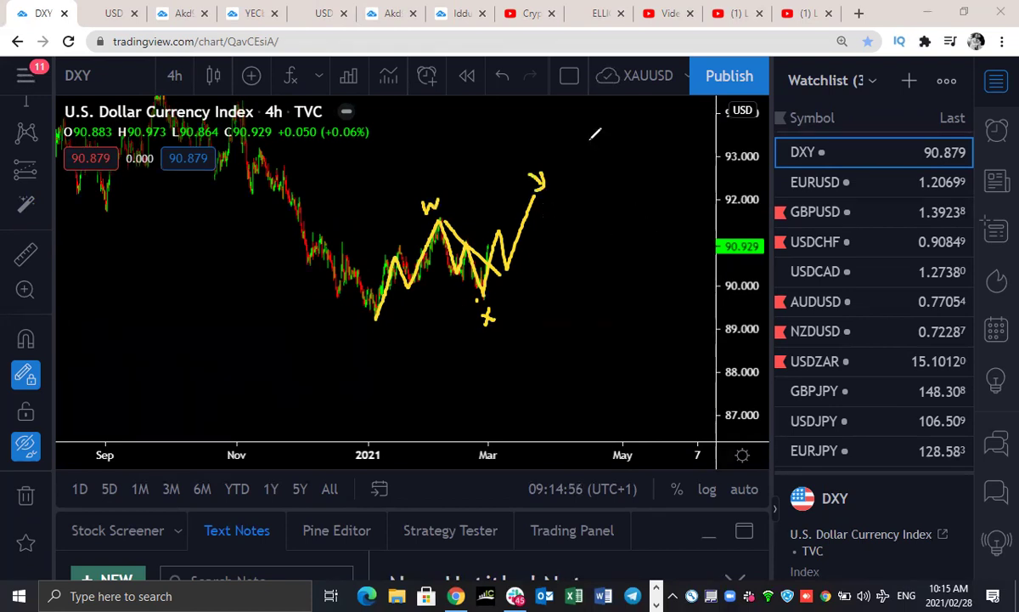
# - Sketch a declining W-X-Y pattern in red beside the DXY count, and add yellow reversal strokes from the ends of both patterns
pyautogui.moveTo(574, 191)
pyautogui.mouseDown()
pyautogui.moveTo(595, 250)
pyautogui.moveTo(673, 230)
pyautogui.moveTo(685, 211)
pyautogui.moveTo(724, 311)
pyautogui.mouseUp()
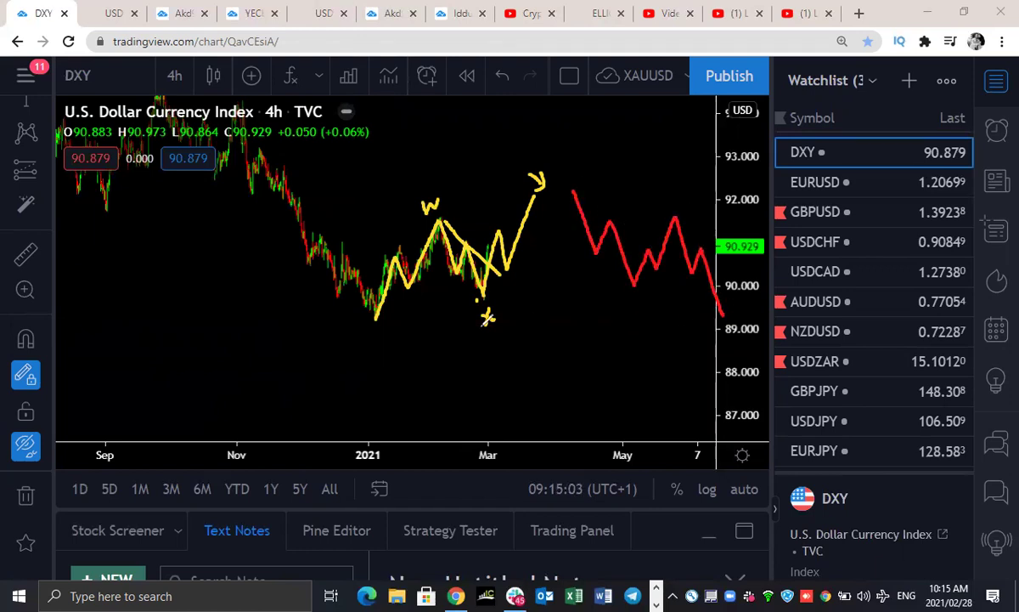
pyautogui.moveTo(620, 291); pyautogui.dragTo(642, 292)
pyautogui.moveTo(680, 180)
pyautogui.mouseDown()
pyautogui.moveTo(676, 207)
pyautogui.moveTo(690, 199)
pyautogui.mouseUp()
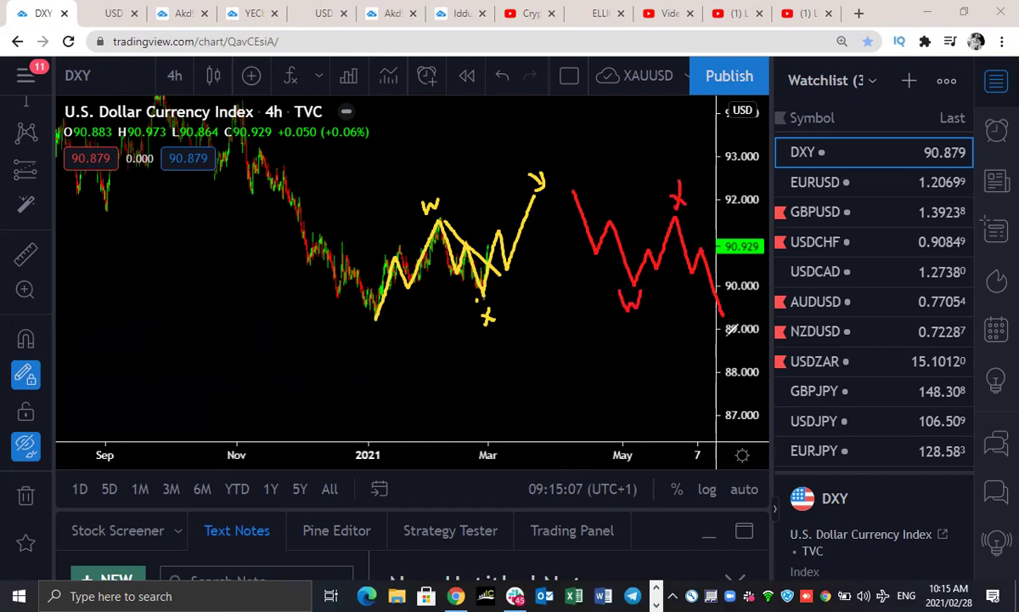
pyautogui.moveTo(736, 321); pyautogui.dragTo(709, 367)
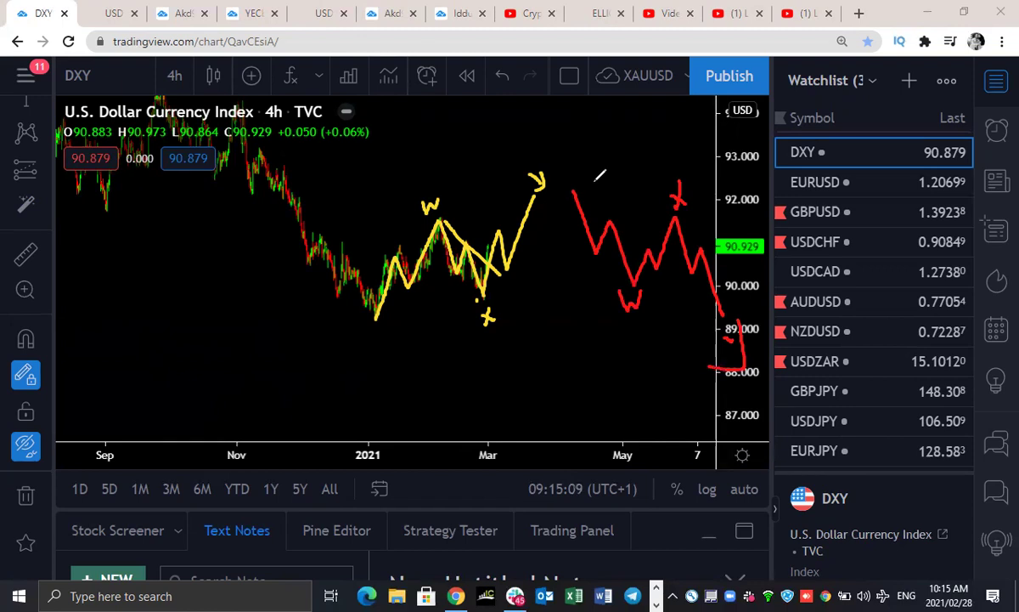
pyautogui.moveTo(543, 198); pyautogui.dragTo(598, 488)
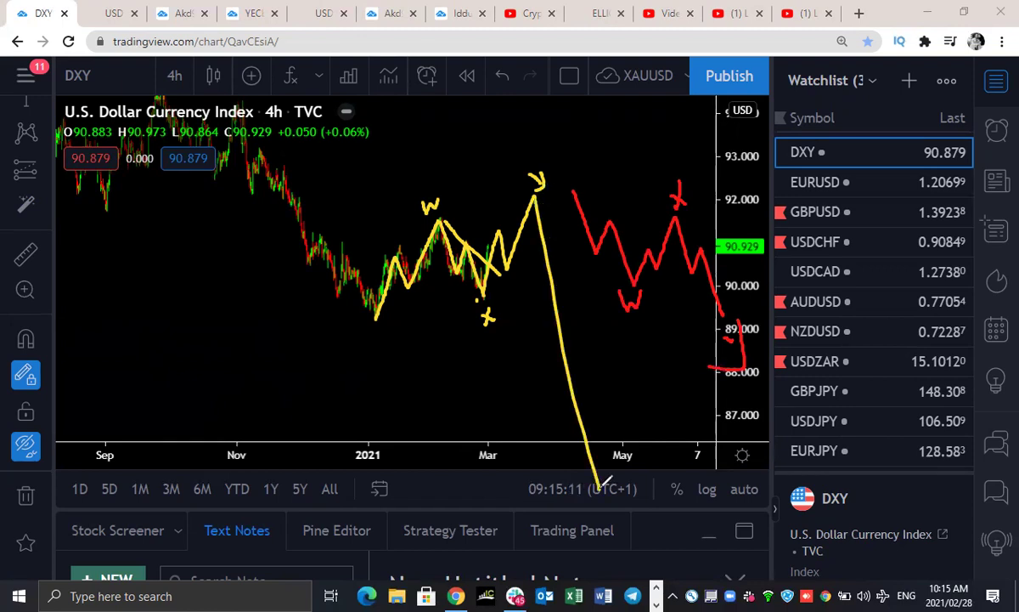
pyautogui.moveTo(726, 313); pyautogui.dragTo(781, 143)
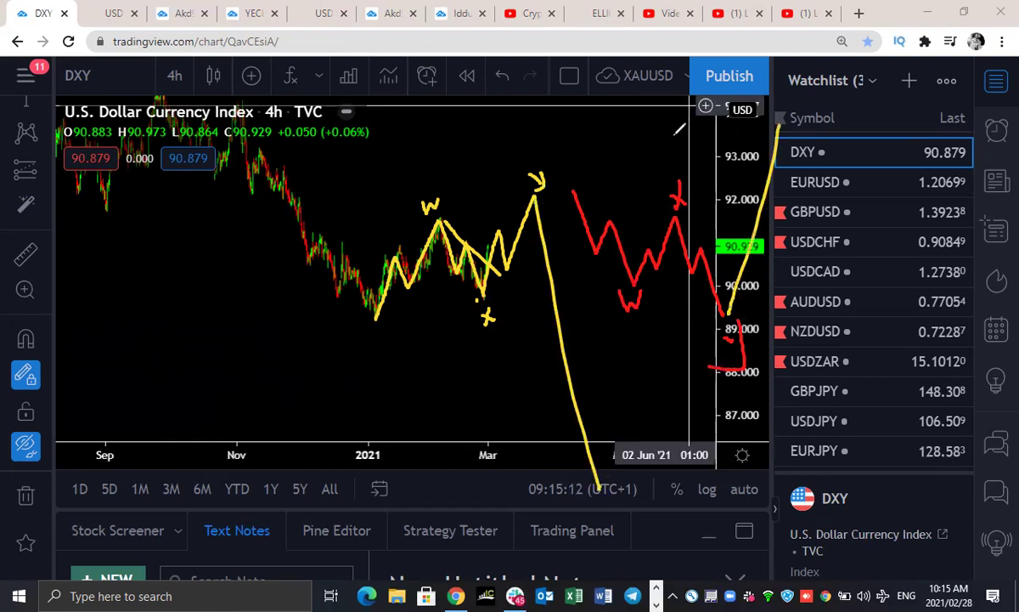
# - Hide the watchlist, shift the DXY price bars back to free space for the projection, and clear all the markings
pyautogui.click(994, 85)
pyautogui.moveTo(758, 299); pyautogui.dragTo(292, 299)
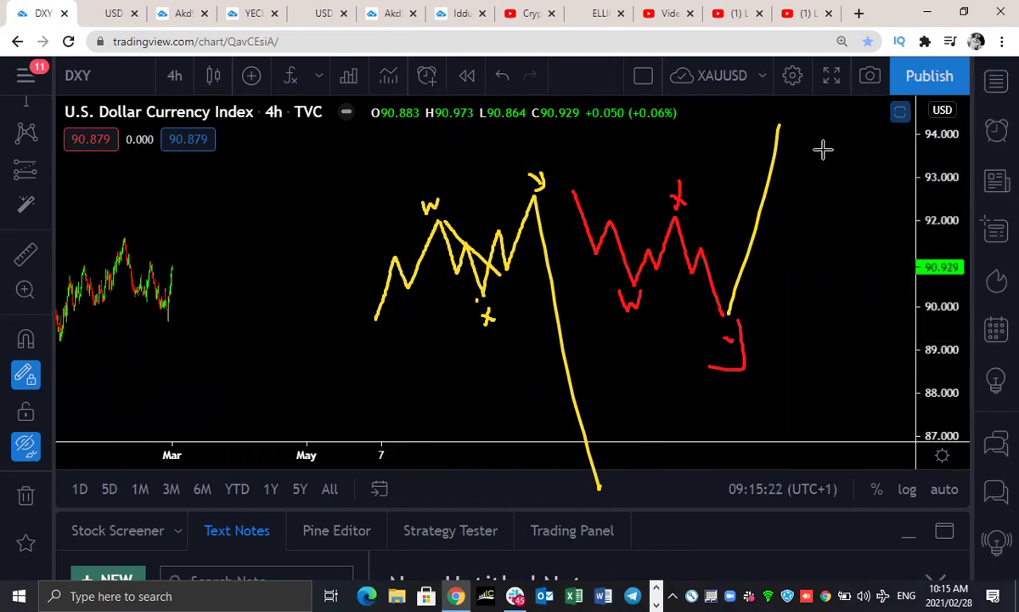
pyautogui.hotkey('ctrl', 'alt', 'h')
pyautogui.rightClick(788, 166)
pyautogui.press('Escape')
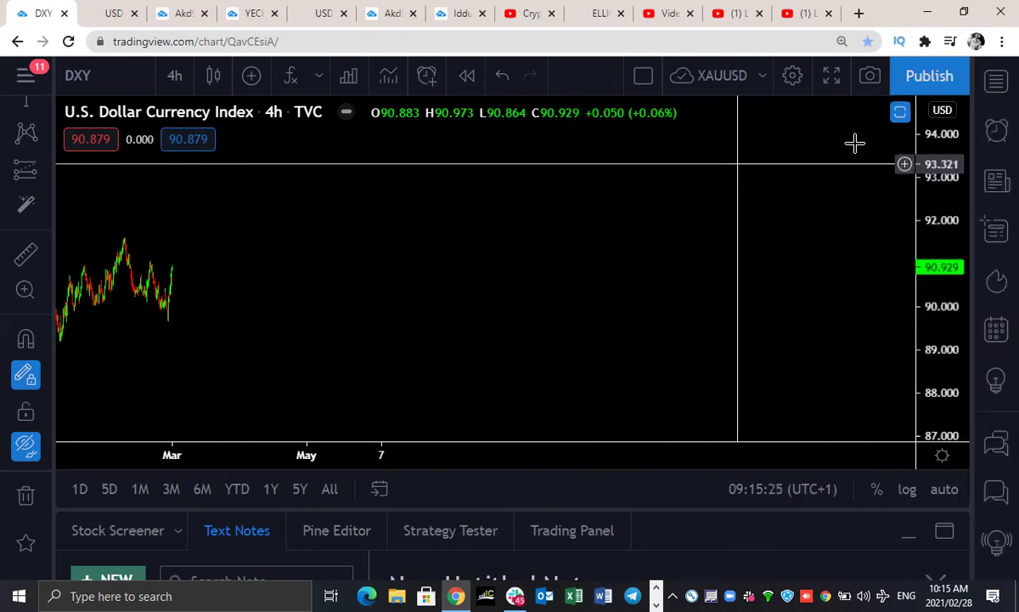
# - Show the watchlist again and open the GBPUSD 4h chart, with the price scale and time range adjusted to show the 2021 high
pyautogui.click(996, 81)
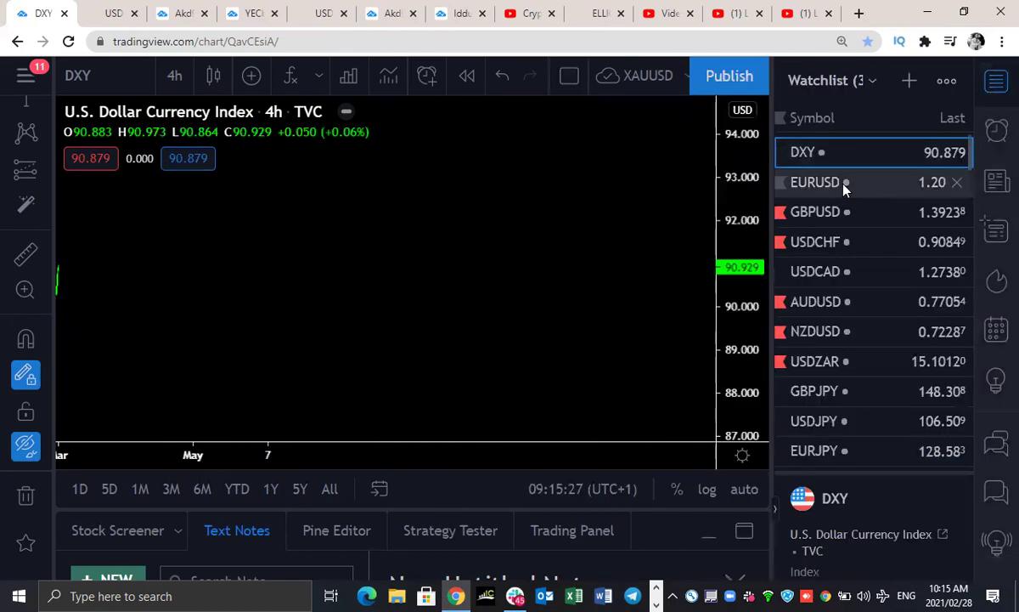
pyautogui.click(838, 214)
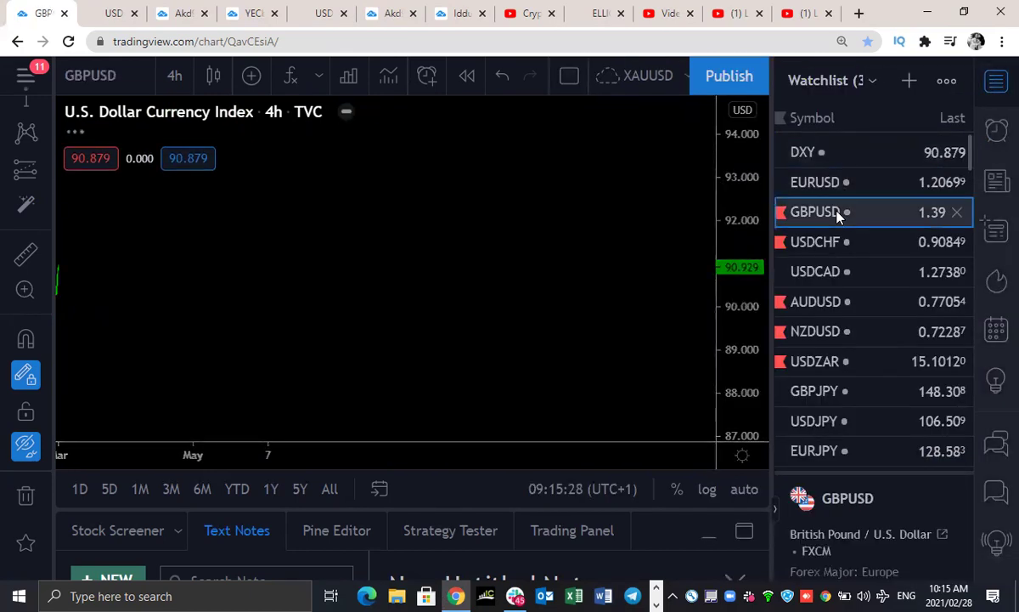
pyautogui.moveTo(500, 256); pyautogui.dragTo(764, 259)
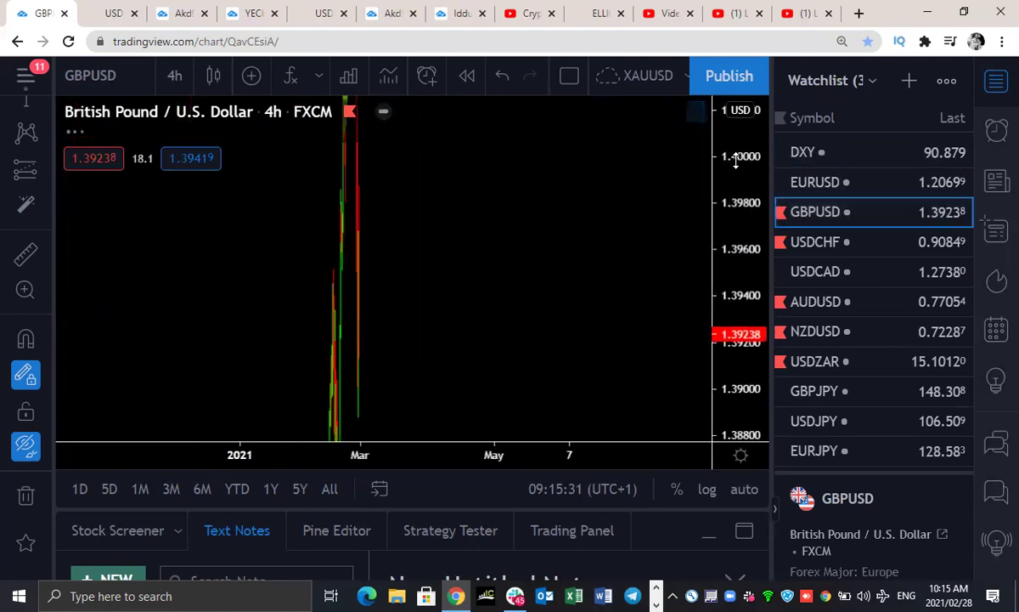
pyautogui.moveTo(446, 239); pyautogui.dragTo(546, 269)
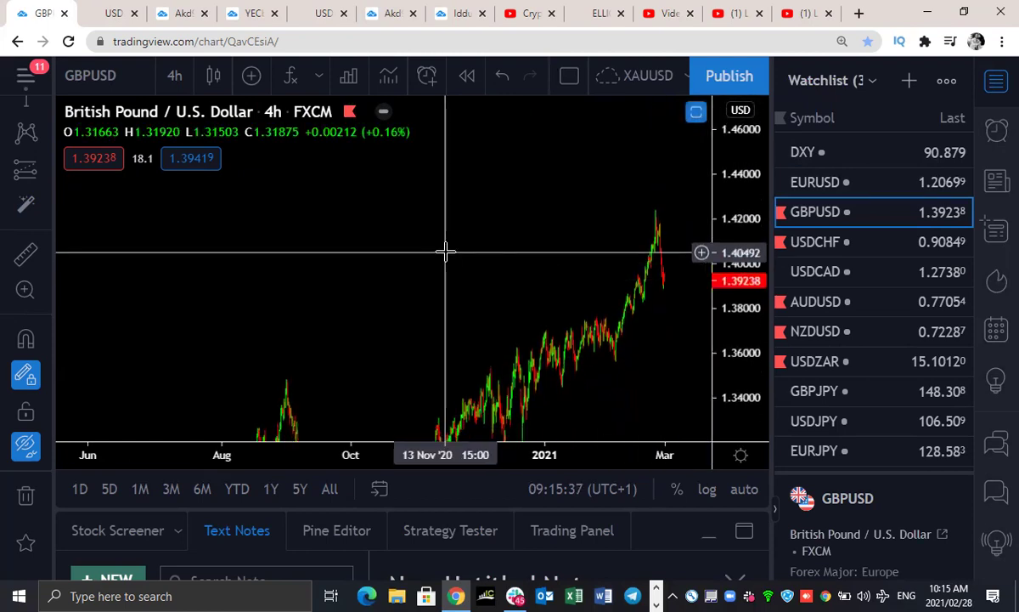
pyautogui.scroll(2, 463, 146)
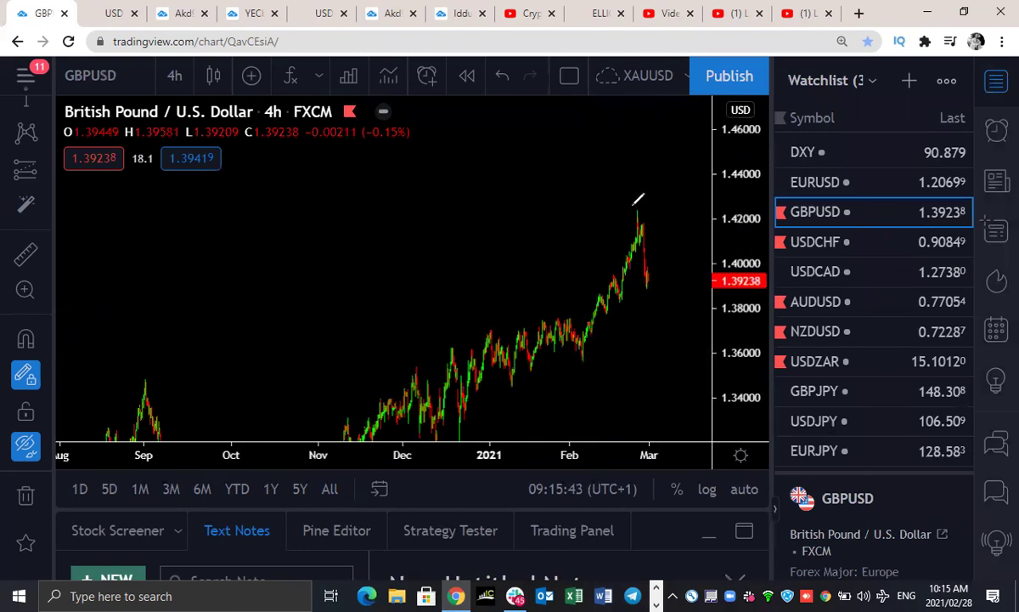
# - Mark in yellow a level line from the GBPUSD 2021 high and the drop from it to about 1.39, and clear the markings
pyautogui.moveTo(641, 205); pyautogui.dragTo(740, 195)
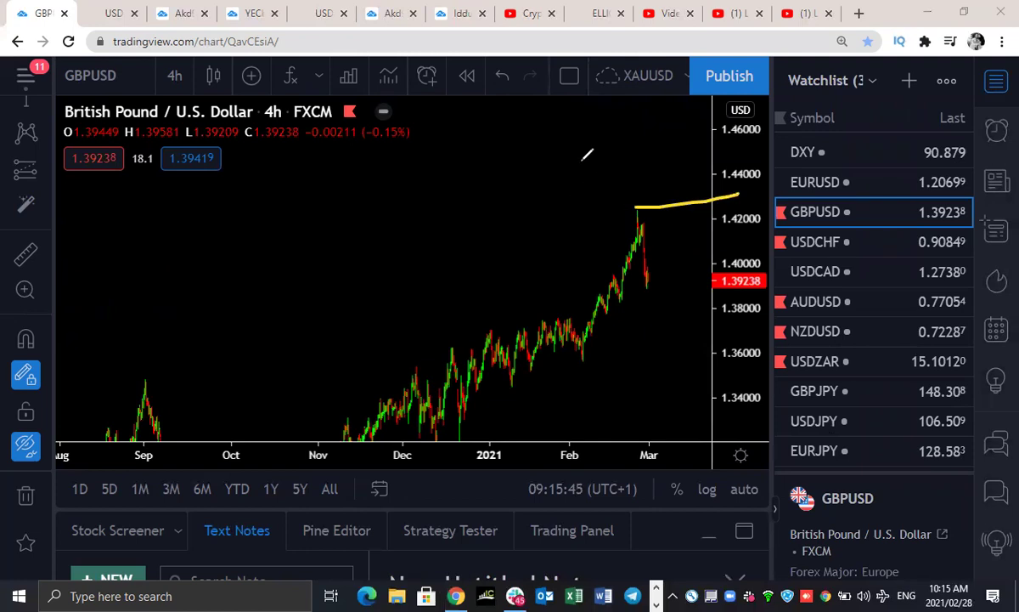
pyautogui.moveTo(637, 208); pyautogui.dragTo(645, 293)
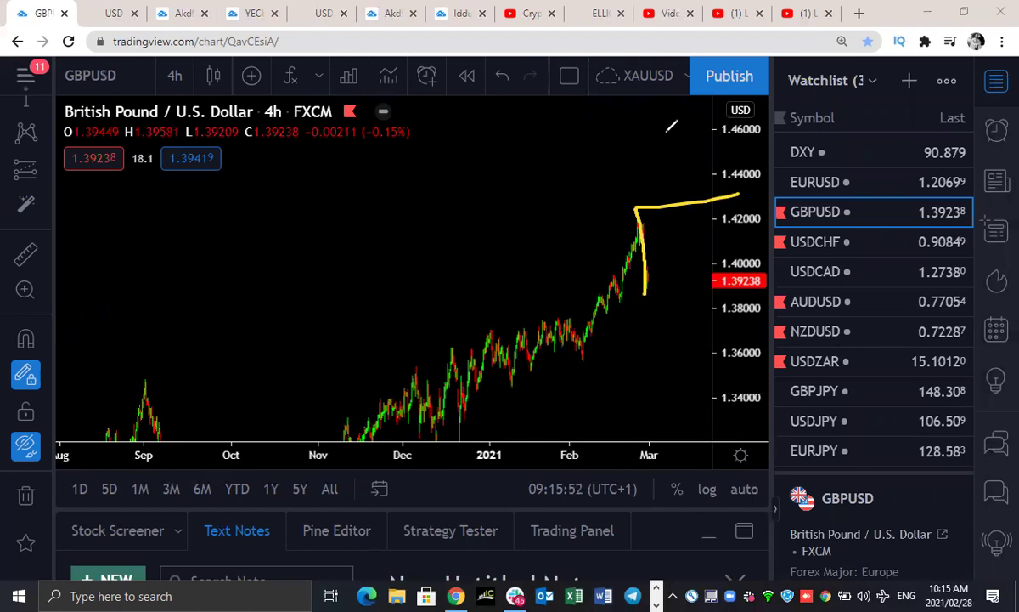
pyautogui.hotkey('ctrl', 'z')
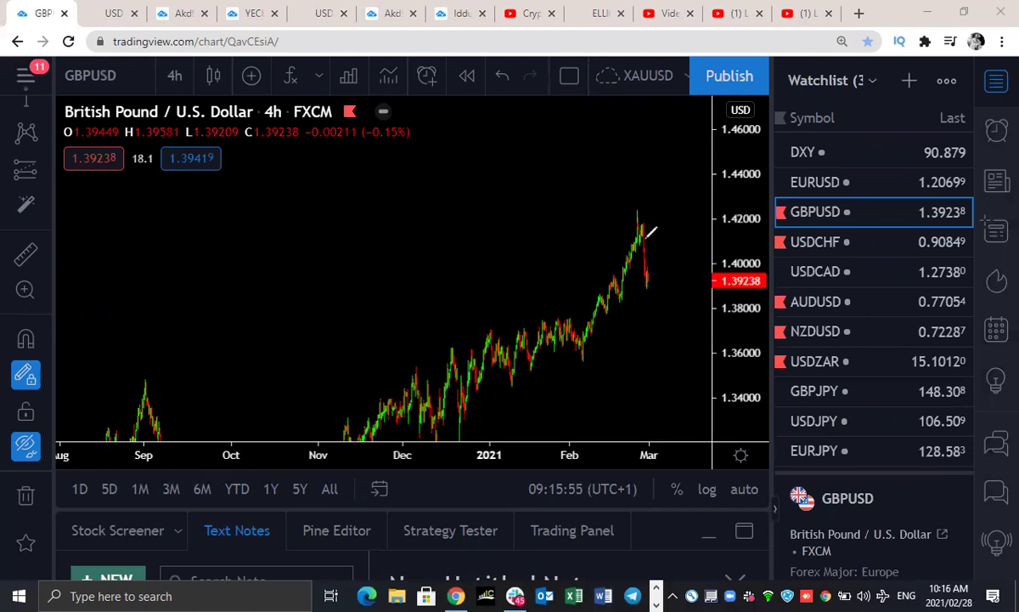
pyautogui.hotkey('ctrl', 'z')
# - Switch the GBPUSD chart to the weekly timeframe and compress the price scale to show the long-term swings
pyautogui.click(174, 75)
pyautogui.scroll(-4, 210, 433)
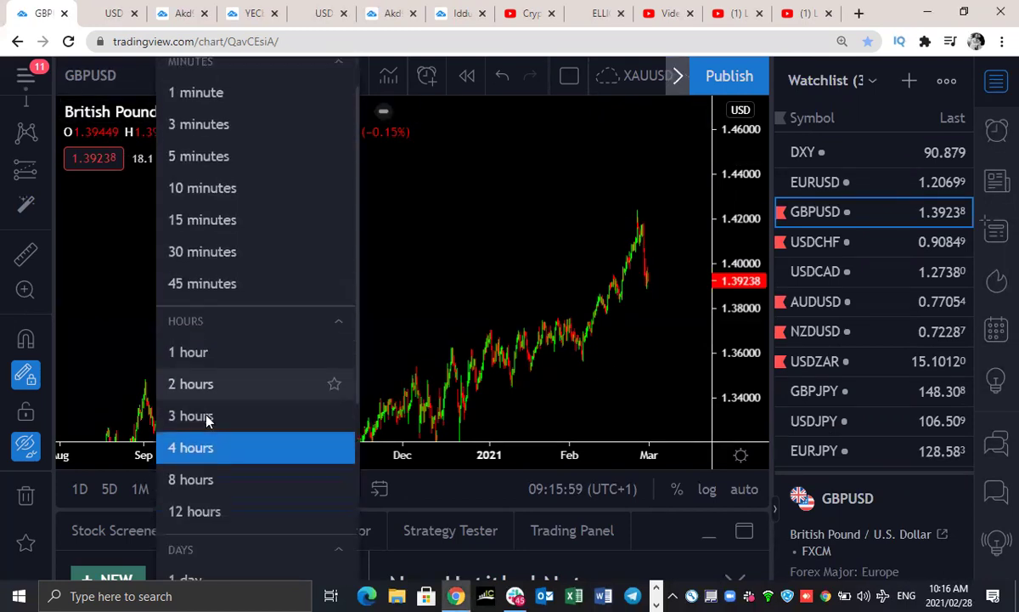
pyautogui.click(224, 349)
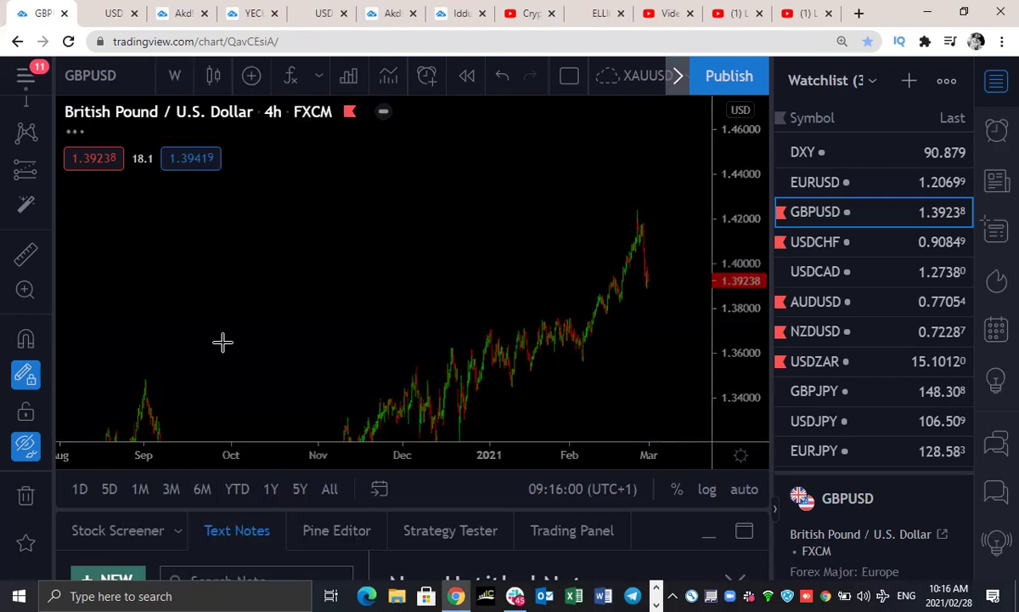
pyautogui.moveTo(735, 189); pyautogui.dragTo(760, 448)
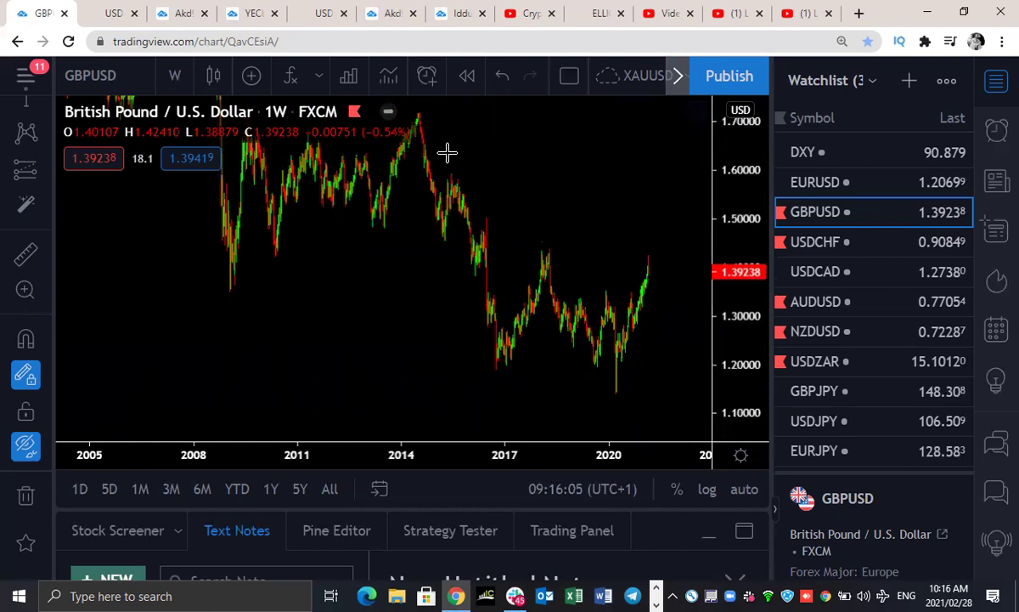
# - Trace the GBPUSD swings since 2016 and their upper boundary in yellow, mark the lower boundary and projected reversal in red, and clear the markings
pyautogui.moveTo(499, 371)
pyautogui.mouseDown()
pyautogui.moveTo(528, 330)
pyautogui.moveTo(579, 321)
pyautogui.moveTo(621, 384)
pyautogui.moveTo(657, 247)
pyautogui.mouseUp()
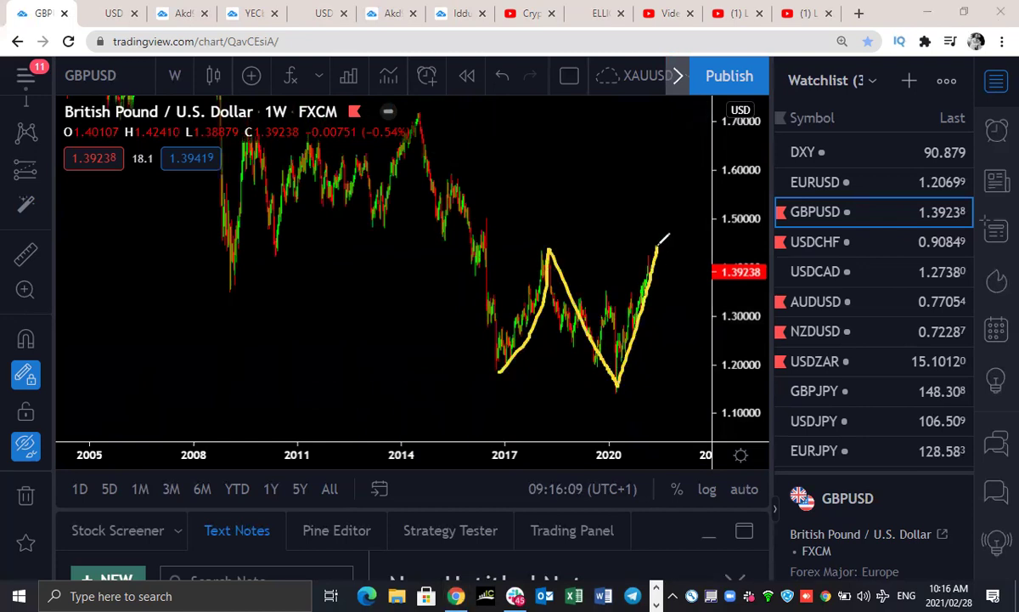
pyautogui.moveTo(538, 252); pyautogui.dragTo(685, 248)
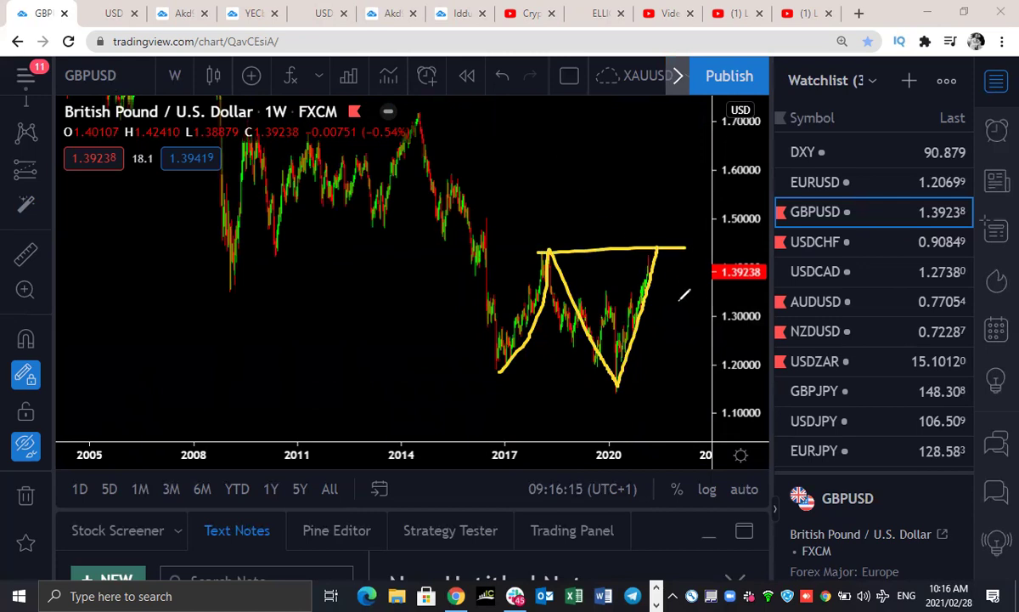
pyautogui.moveTo(498, 367); pyautogui.dragTo(652, 366)
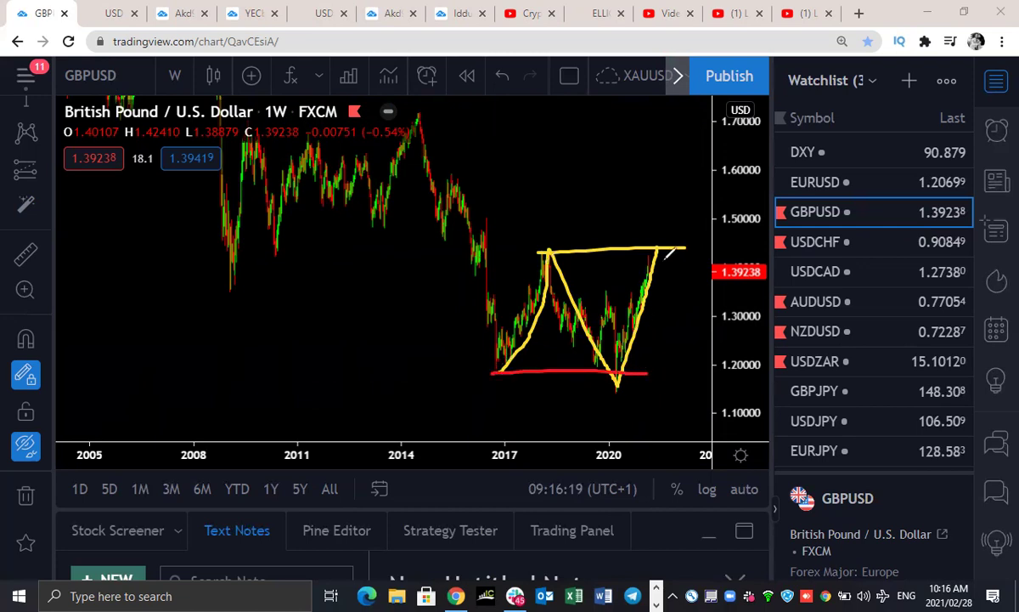
pyautogui.moveTo(651, 251)
pyautogui.mouseDown()
pyautogui.moveTo(654, 277)
pyautogui.moveTo(668, 223)
pyautogui.moveTo(673, 326)
pyautogui.mouseUp()
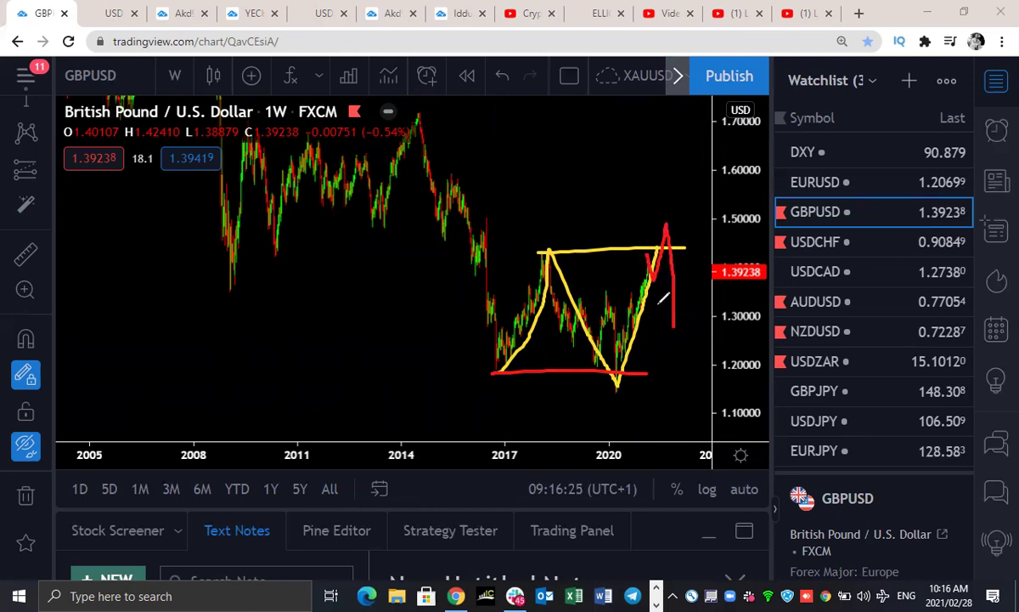
pyautogui.press('Escape')
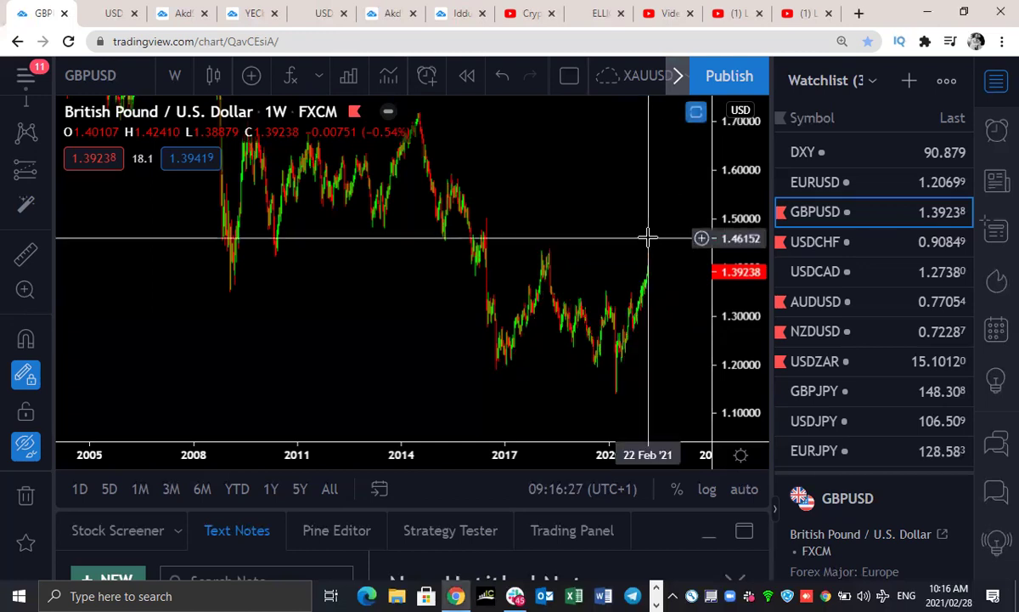
# - Sketch in red a GBPUSD dip from the 2021 high to about 1.36 and a rally above 1.45, and clear the sketch
pyautogui.scroll(5, 648, 234)
pyautogui.scroll(2, 648, 235)
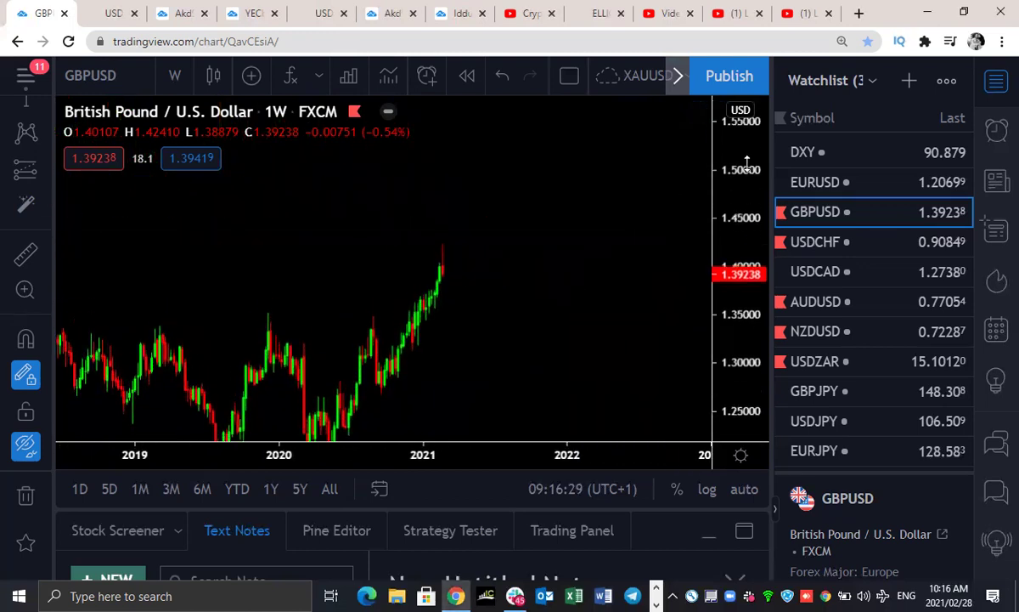
pyautogui.moveTo(562, 307); pyautogui.dragTo(533, 213)
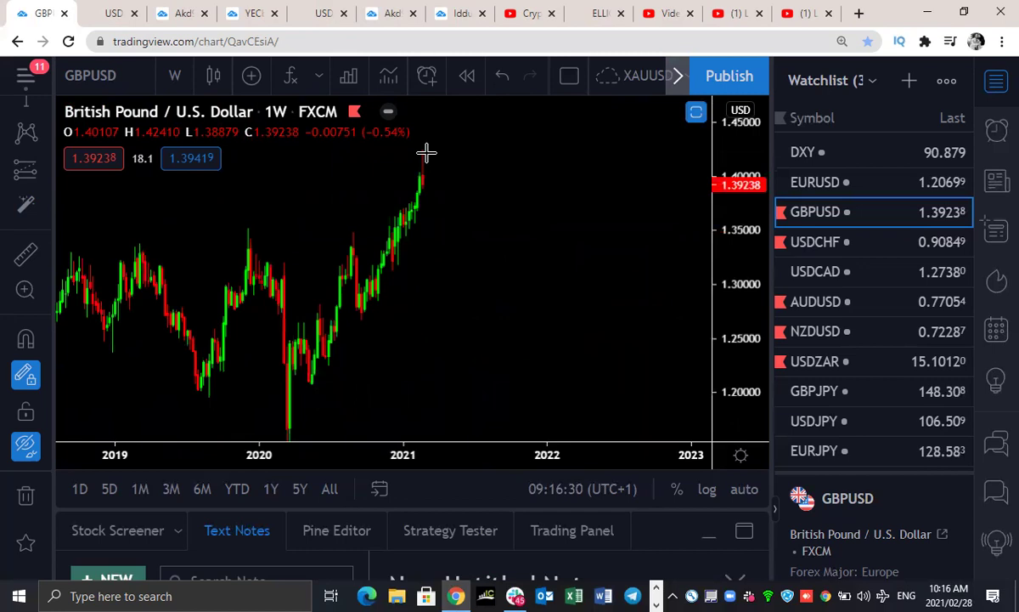
pyautogui.moveTo(427, 184)
pyautogui.mouseDown()
pyautogui.moveTo(439, 175)
pyautogui.moveTo(448, 212)
pyautogui.moveTo(469, 127)
pyautogui.mouseUp()
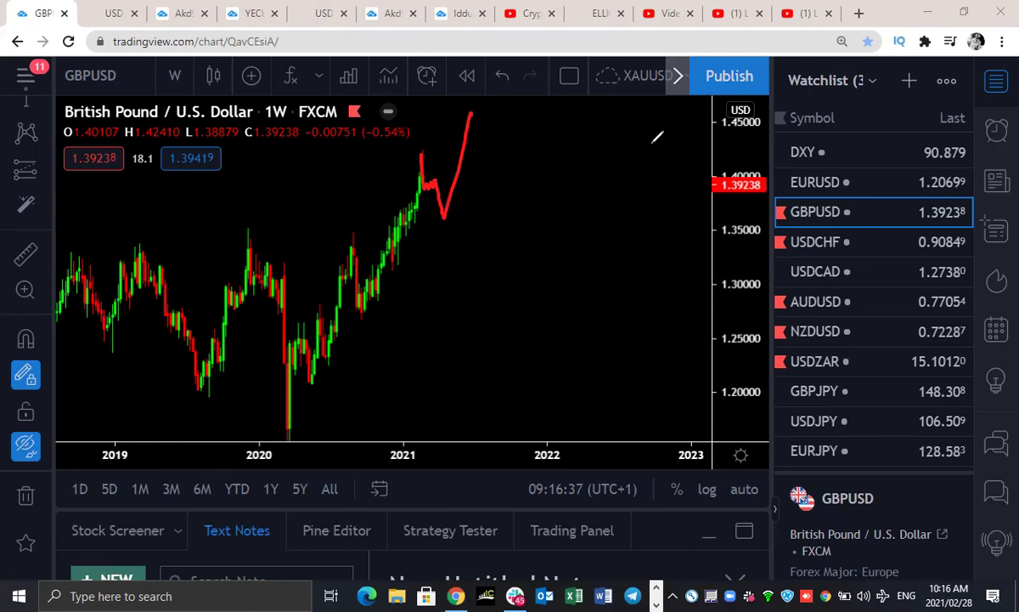
pyautogui.hotkey('ctrl', 'z')
# - Outline in red the rally and flag off the 2020 low, and project a mirrored drop, bear flag and breakdown to about 1.27
pyautogui.moveTo(277, 449)
pyautogui.mouseDown()
pyautogui.moveTo(292, 324)
pyautogui.moveTo(285, 340)
pyautogui.moveTo(313, 384)
pyautogui.mouseUp()
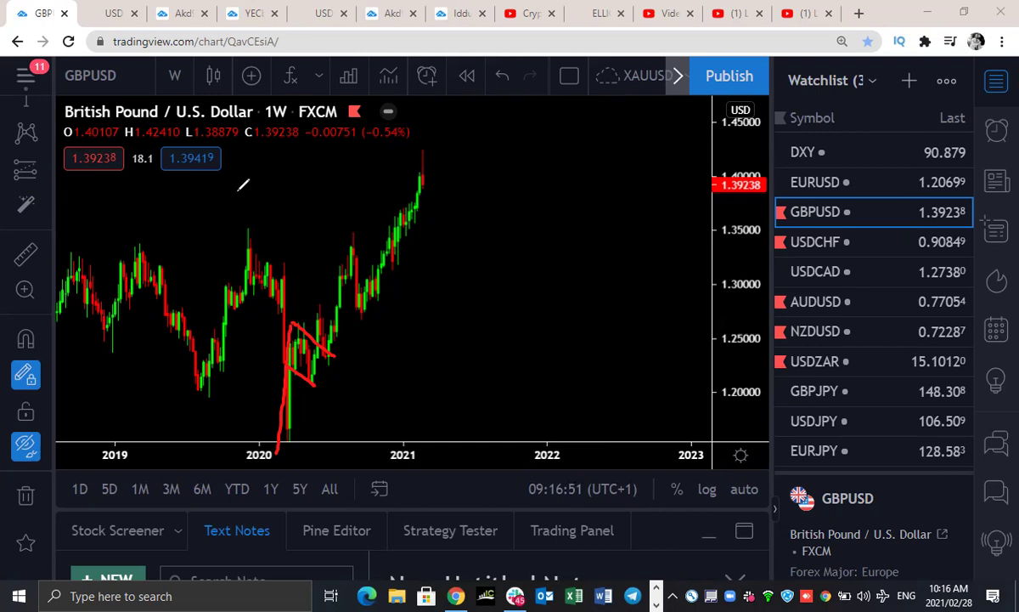
pyautogui.moveTo(427, 146)
pyautogui.mouseDown()
pyautogui.moveTo(432, 249)
pyautogui.moveTo(447, 219)
pyautogui.moveTo(459, 224)
pyautogui.moveTo(438, 253)
pyautogui.moveTo(484, 228)
pyautogui.moveTo(457, 318)
pyautogui.mouseUp()
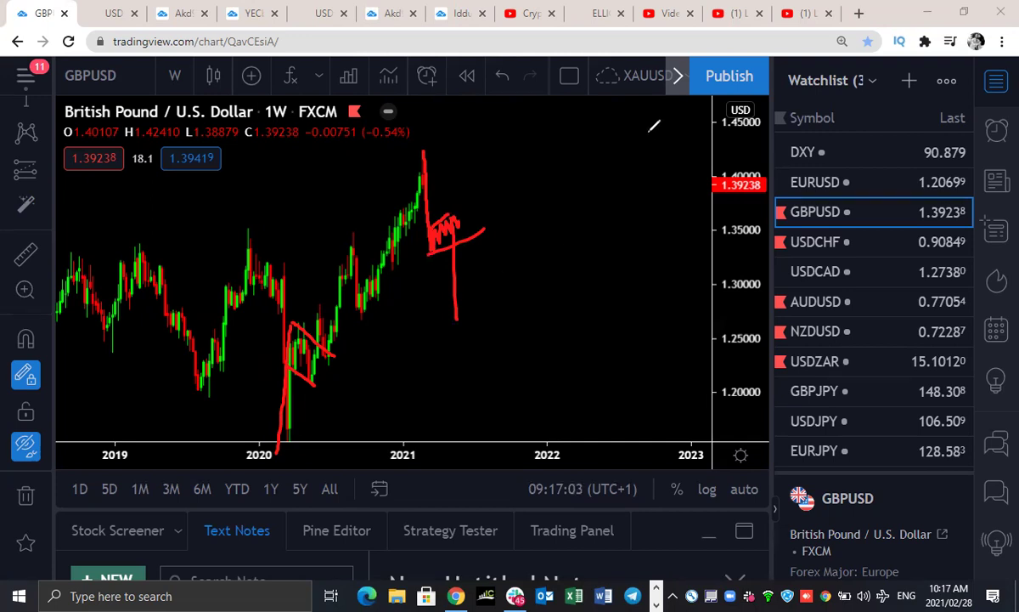
# - Clear the red sketch and switch the GBPUSD chart to the daily timeframe, showing the price action since 2019
pyautogui.press('Escape')
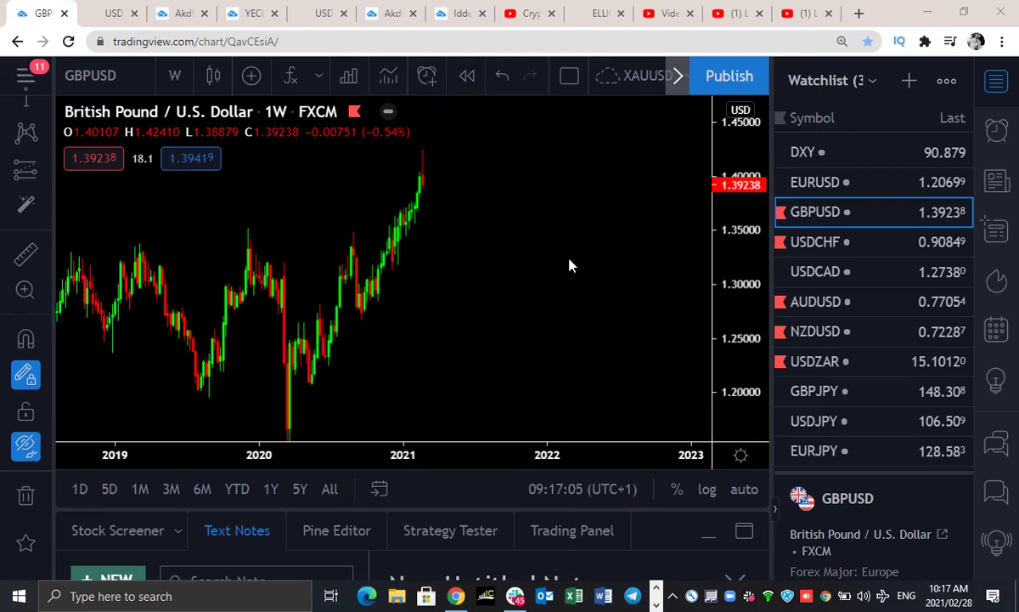
pyautogui.moveTo(453, 305); pyautogui.dragTo(642, 274)
pyautogui.scroll(-5, 642, 273)
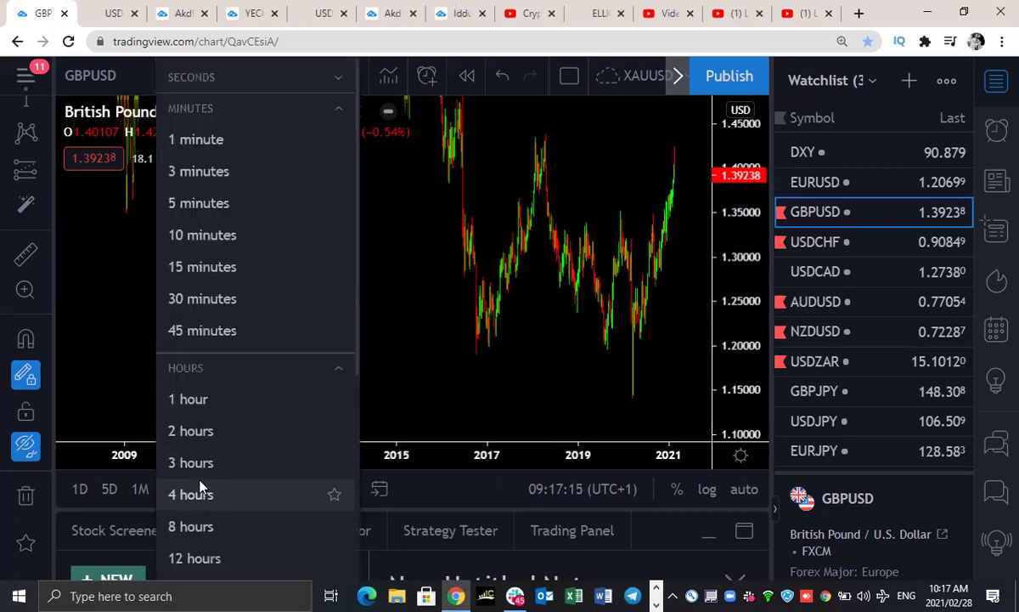
pyautogui.scroll(-2, 187, 451)
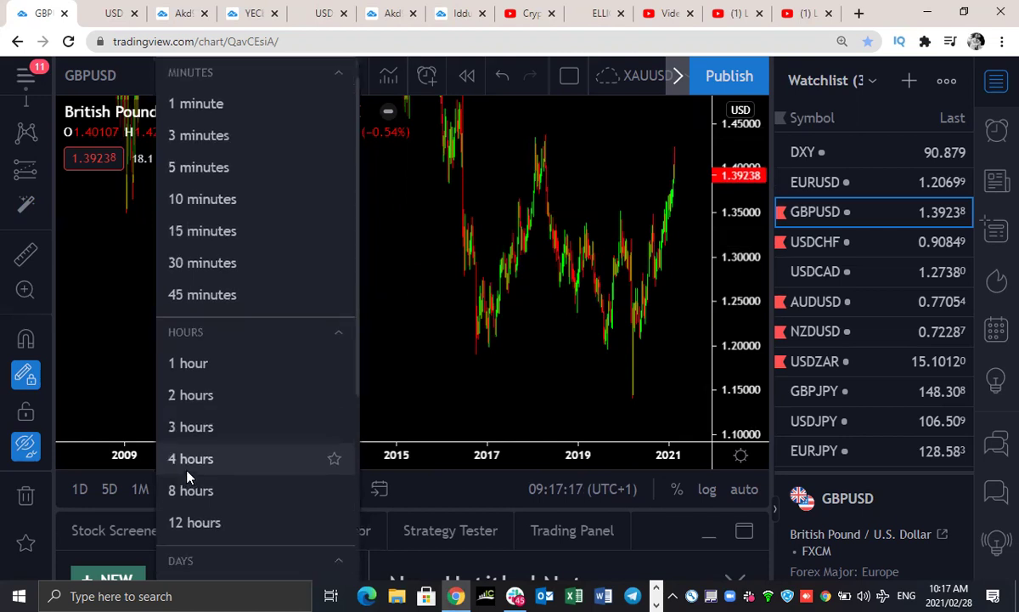
pyautogui.click(191, 468)
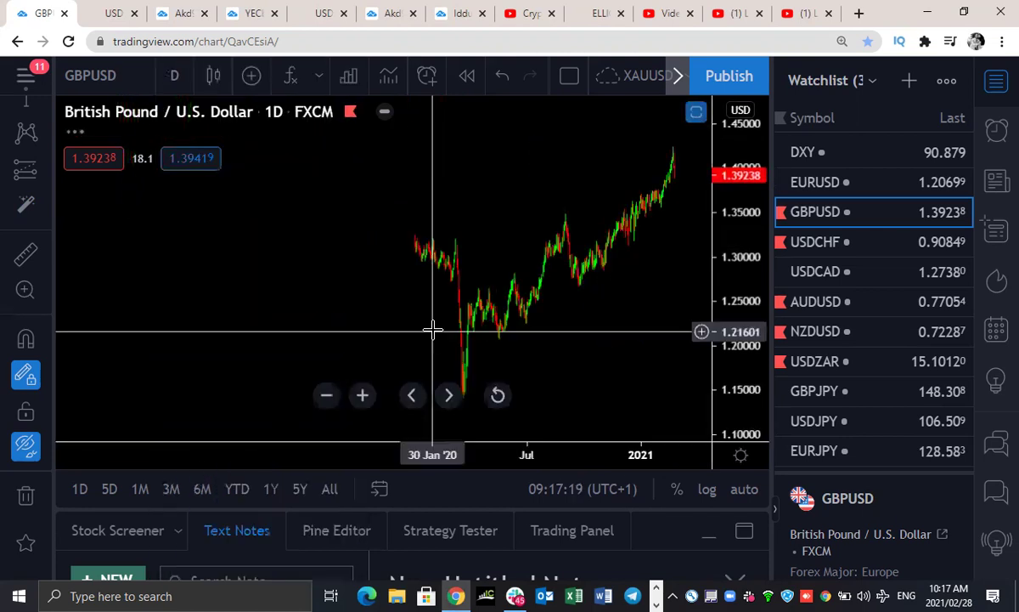
pyautogui.scroll(4, 656, 340)
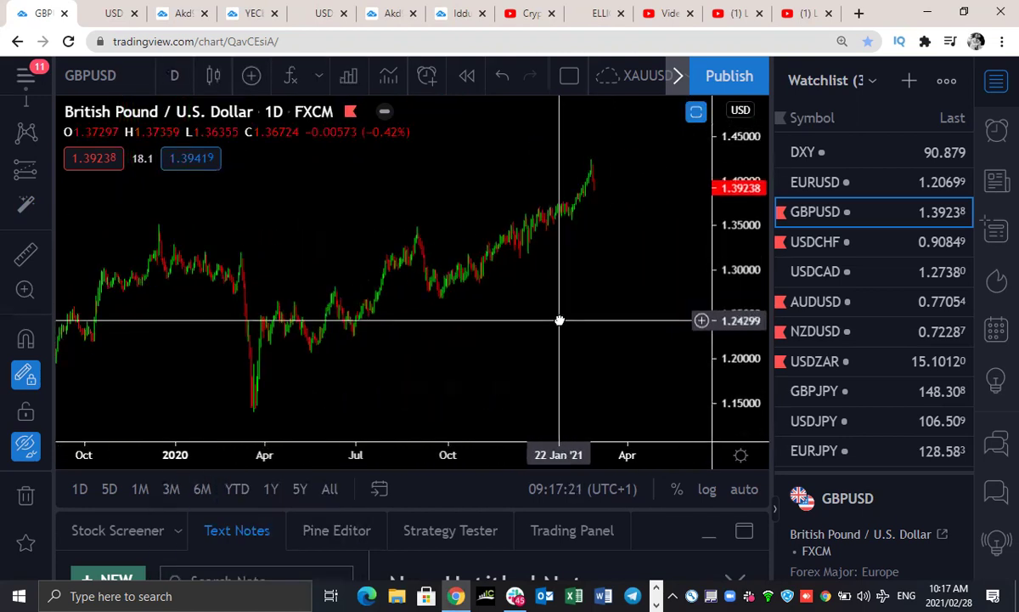
pyautogui.scroll(-3, 630, 237)
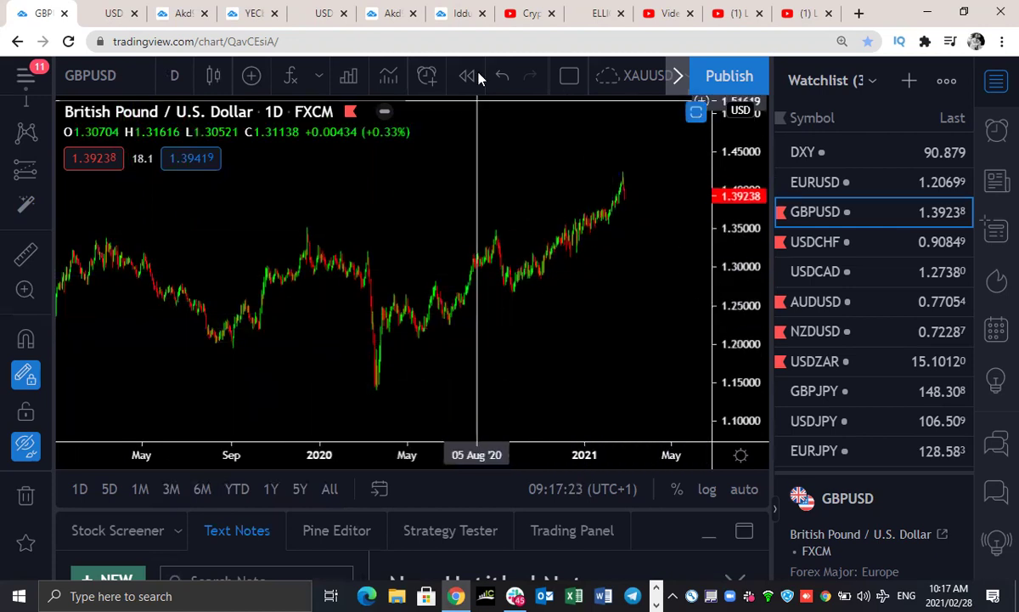
# - Trace in red the daily GBPUSD swings off the 2020 low, and project a sideways range above 1.35 with a rally to about 1.50
pyautogui.moveTo(393, 290); pyautogui.dragTo(426, 288)
pyautogui.moveTo(412, 337); pyautogui.dragTo(454, 324)
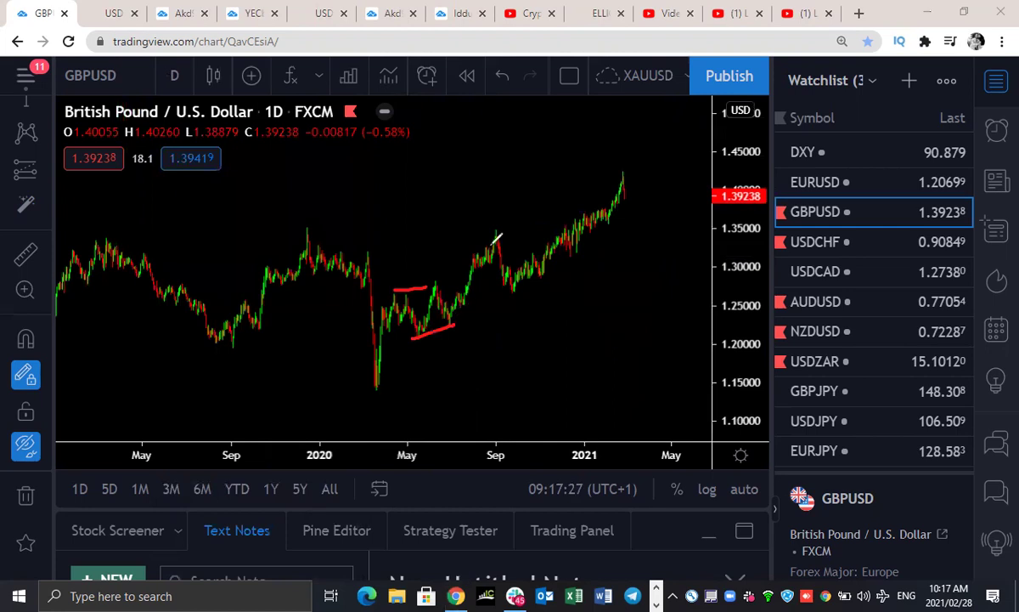
pyautogui.moveTo(368, 389)
pyautogui.mouseDown()
pyautogui.moveTo(406, 287)
pyautogui.moveTo(435, 316)
pyautogui.moveTo(500, 220)
pyautogui.moveTo(512, 297)
pyautogui.moveTo(620, 174)
pyautogui.moveTo(639, 221)
pyautogui.moveTo(649, 176)
pyautogui.moveTo(668, 225)
pyautogui.mouseUp()
pyautogui.moveTo(620, 174); pyautogui.dragTo(663, 175)
pyautogui.moveTo(661, 225); pyautogui.dragTo(706, 113)
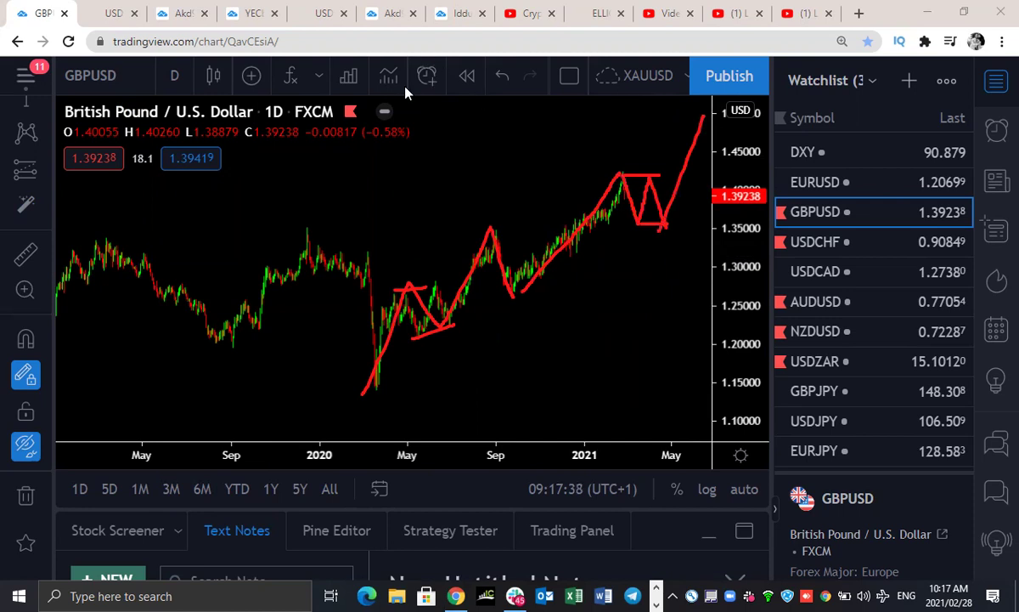
# - Overlay an alternative GBPUSD count in yellow with larger swings, a zigzag dip to about 1.30 and a rally to about 1.49
pyautogui.moveTo(376, 392)
pyautogui.mouseDown()
pyautogui.moveTo(478, 237)
pyautogui.moveTo(496, 222)
pyautogui.moveTo(524, 291)
pyautogui.moveTo(655, 113)
pyautogui.mouseUp()
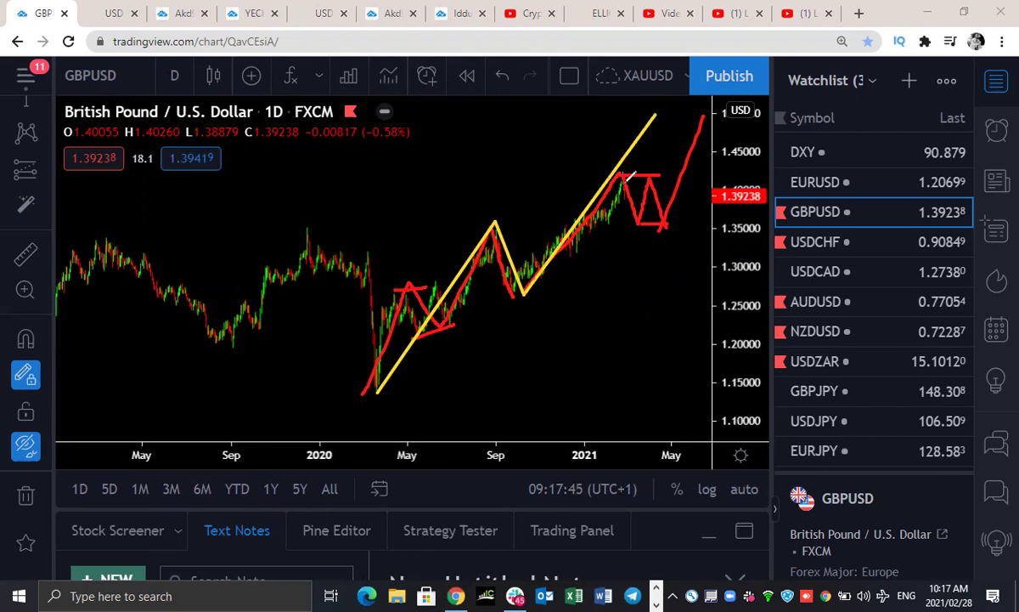
pyautogui.moveTo(631, 178)
pyautogui.mouseDown()
pyautogui.moveTo(637, 225)
pyautogui.moveTo(680, 265)
pyautogui.moveTo(718, 119)
pyautogui.mouseUp()
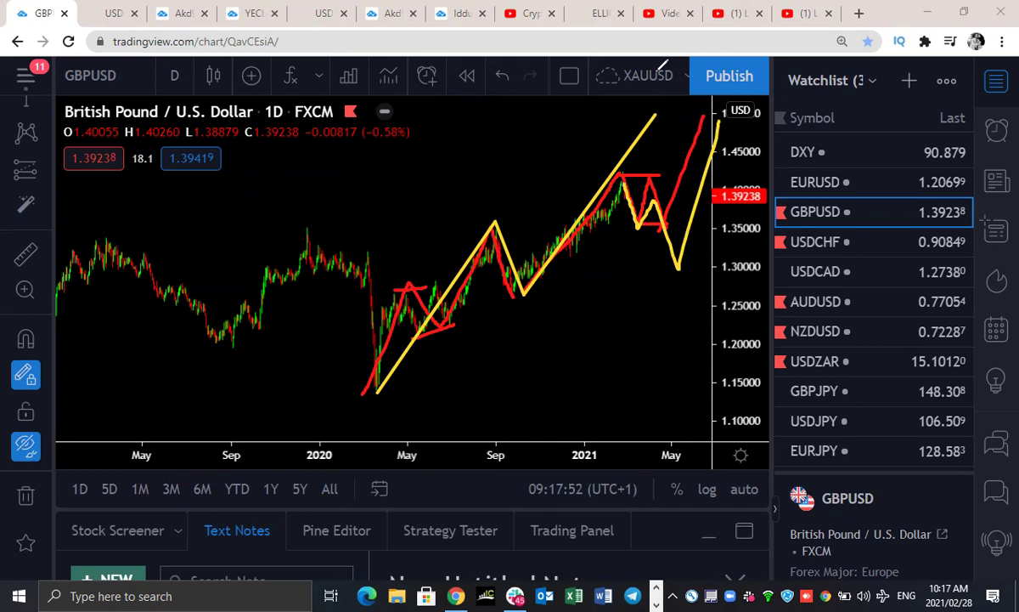
# - Clear the markings and sketch in yellow a stepped GBPUSD decline from the 2021 high to about 1.35
pyautogui.hotkey('ctrl', 'alt', 'h')
pyautogui.moveTo(626, 173); pyautogui.dragTo(644, 225)
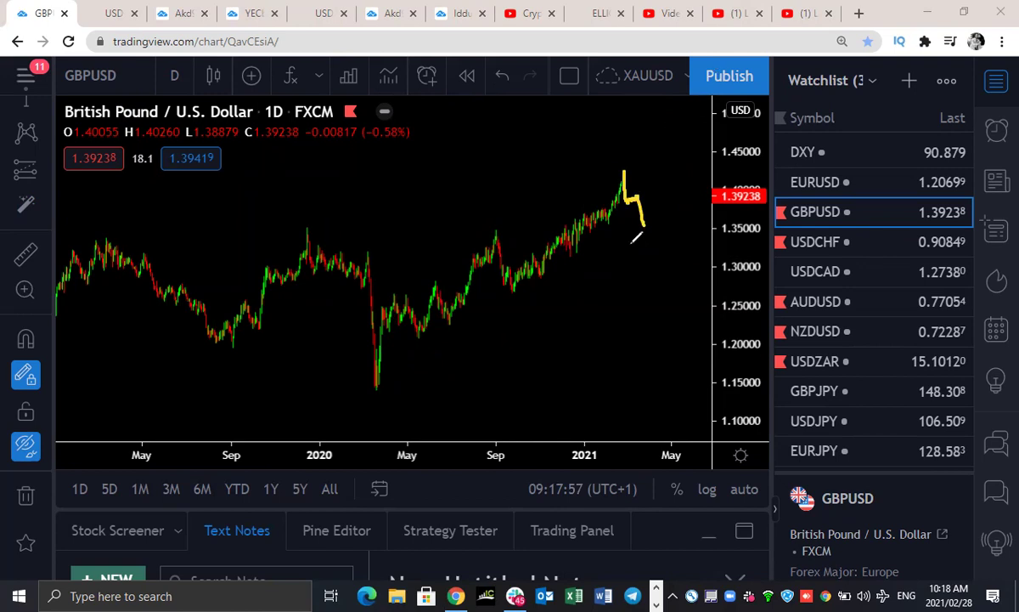
# - Load the USDCHF daily chart and show its decline since 2020
pyautogui.click(848, 242)
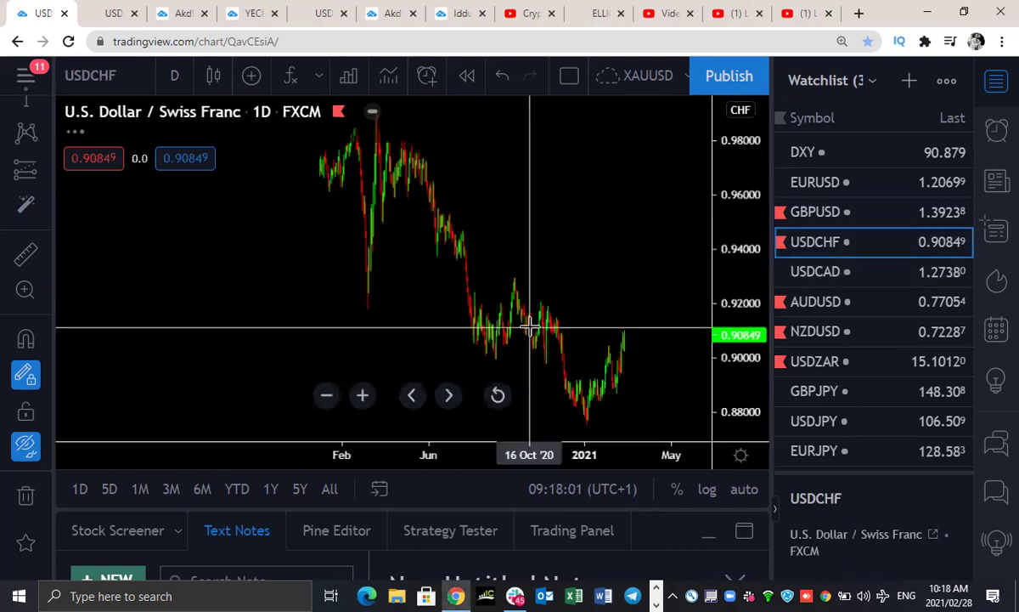
pyautogui.scroll(2, 625, 311)
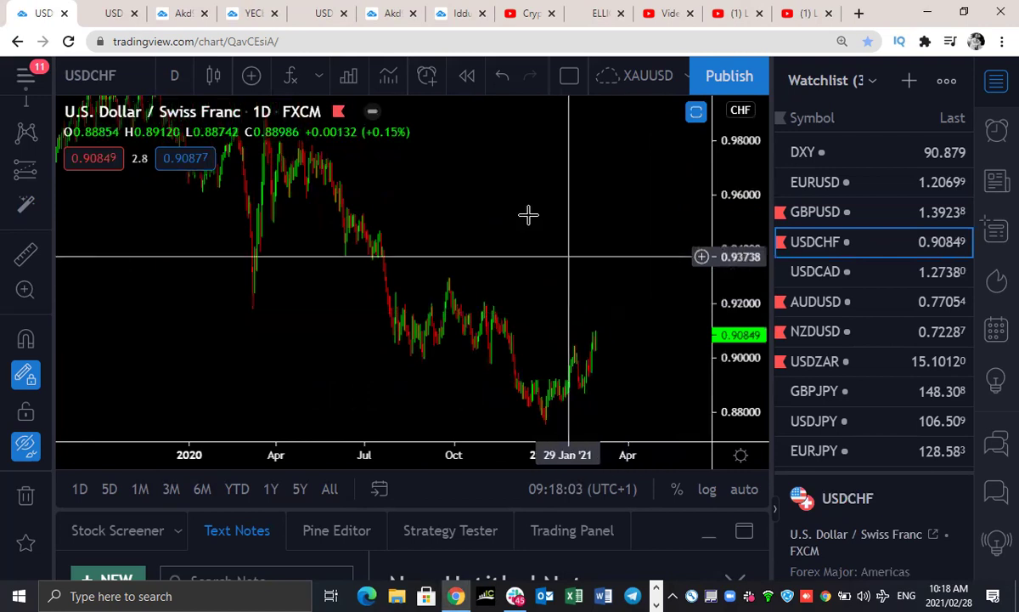
pyautogui.click(391, 77)
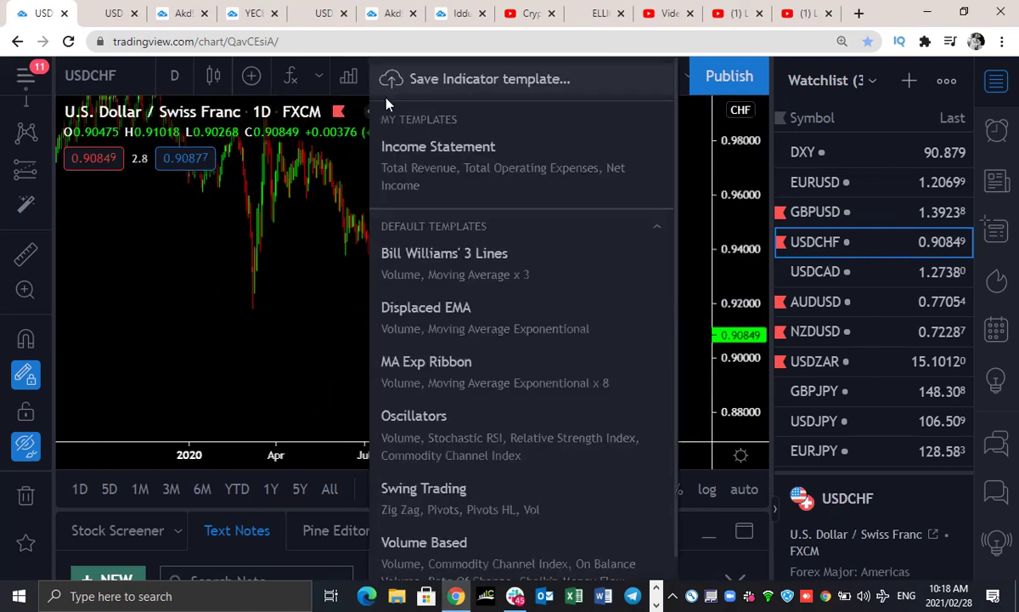
pyautogui.click(352, 345)
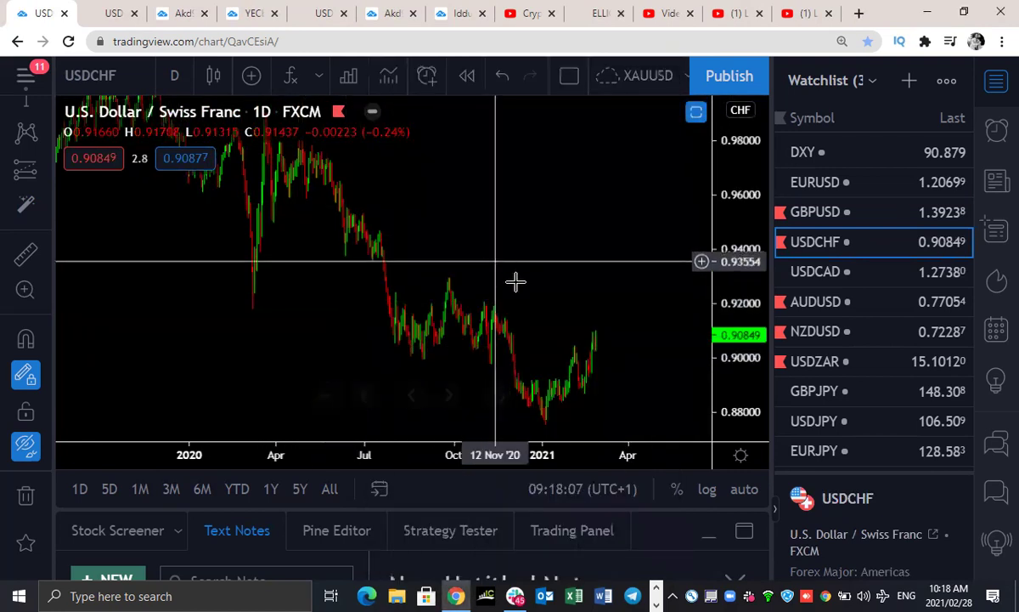
# - Sketch in yellow the USDCHF zigzag rally from the January 2021 low to about 0.915, and clear the sketch
pyautogui.moveTo(545, 424)
pyautogui.mouseDown()
pyautogui.moveTo(582, 342)
pyautogui.moveTo(586, 384)
pyautogui.moveTo(607, 325)
pyautogui.mouseUp()
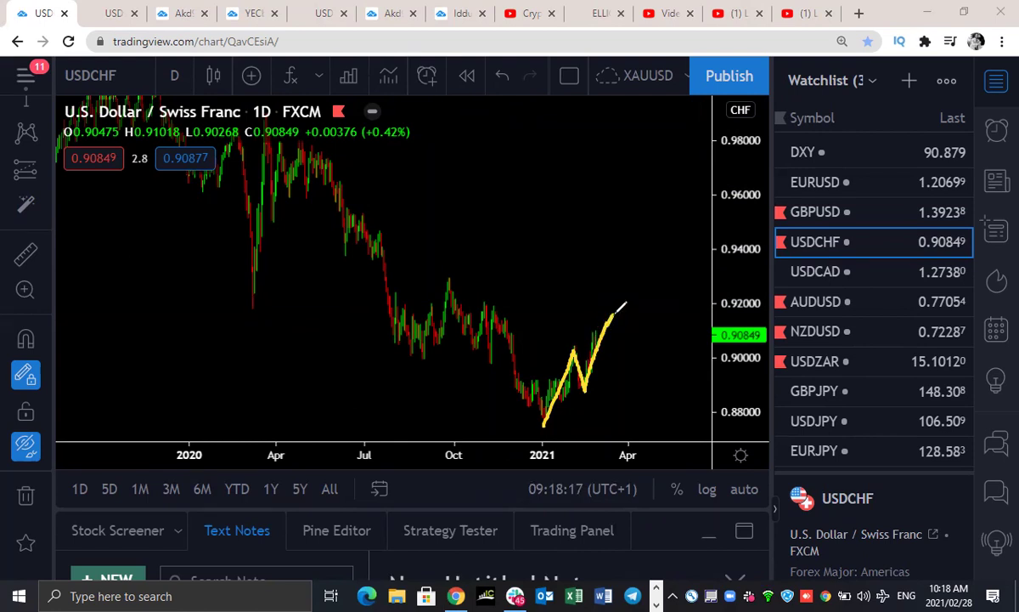
pyautogui.moveTo(616, 311); pyautogui.dragTo(613, 308)
pyautogui.hotkey('ctrl', 'z')
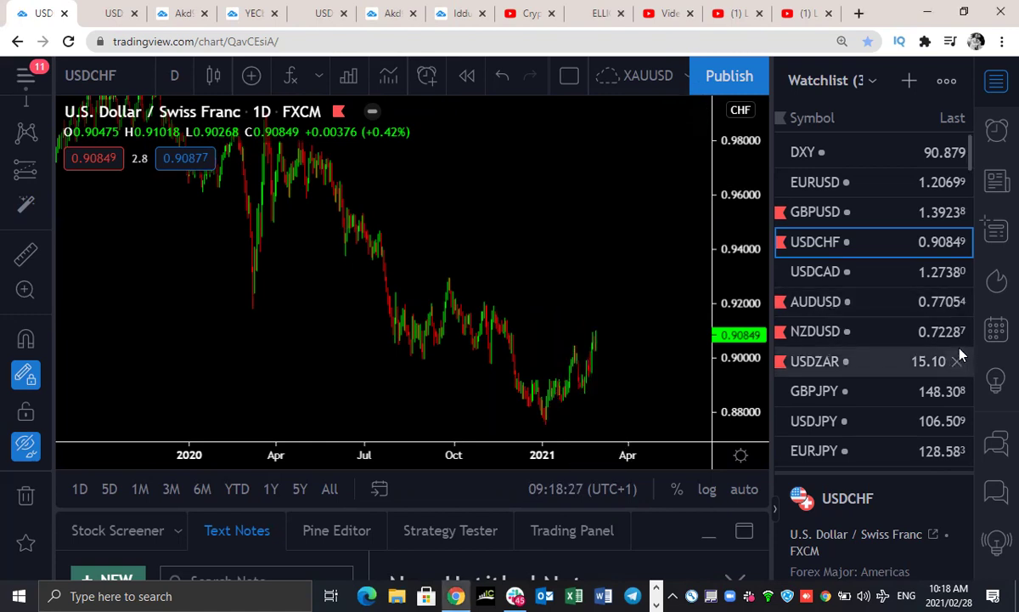
# - Load the USDCAD daily chart and show the price action since early 2019
pyautogui.click(835, 278)
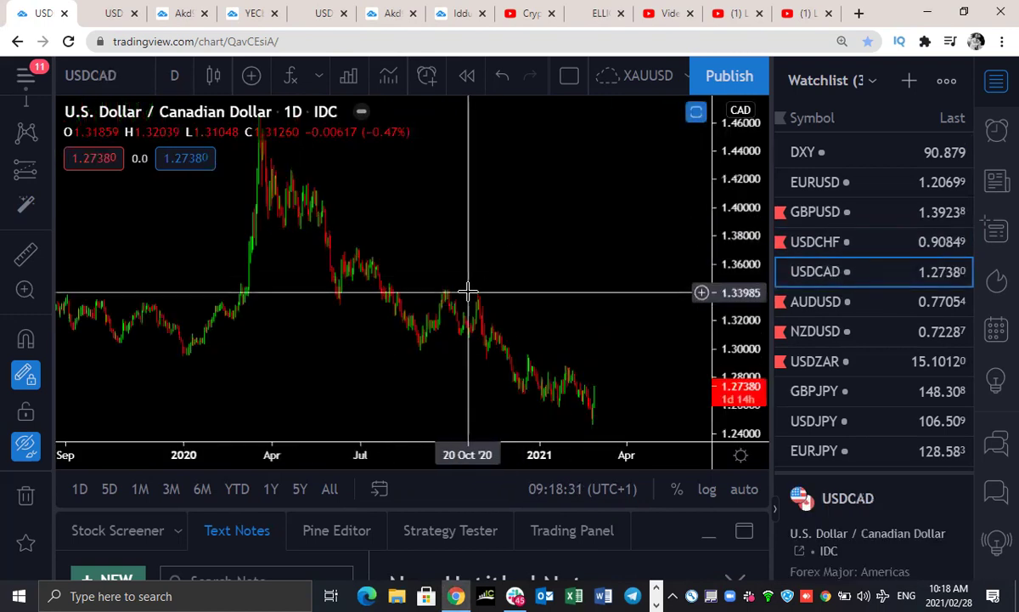
pyautogui.scroll(2, 466, 291)
pyautogui.scroll(-3, 485, 250)
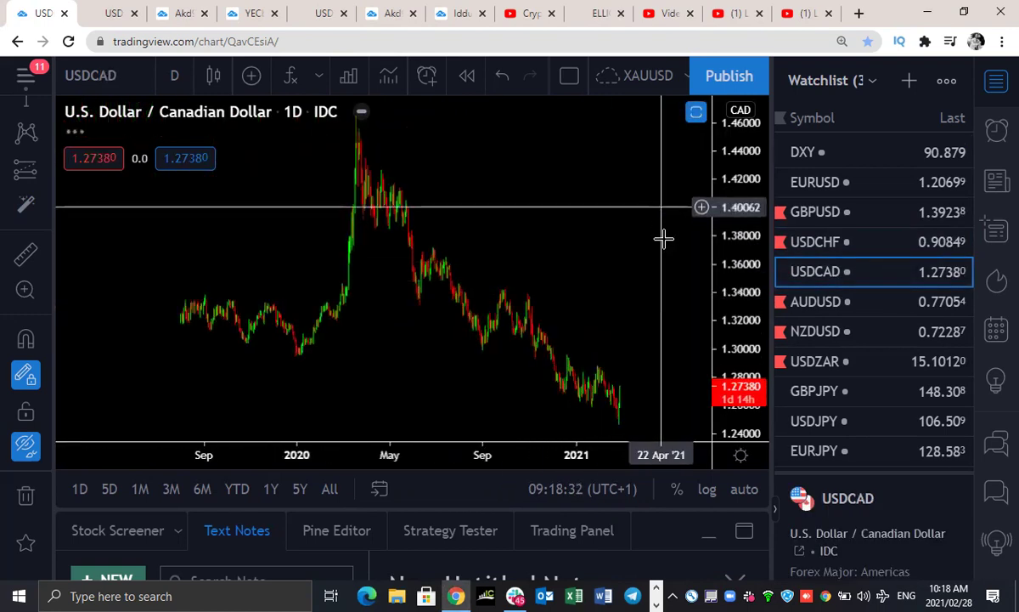
pyautogui.scroll(-2, 664, 239)
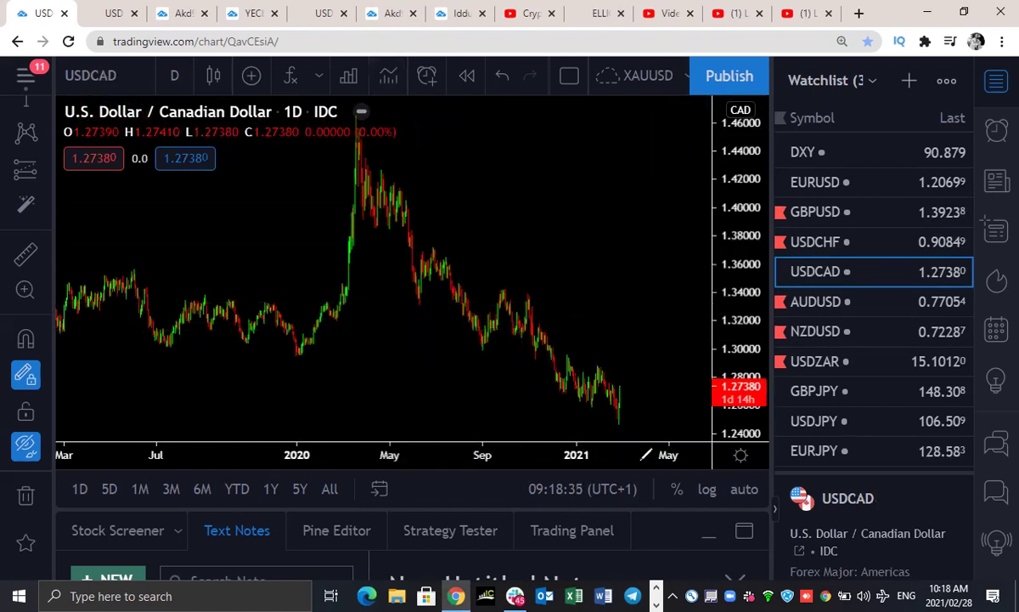
# - Outline in yellow the descending channel at the recent USDCAD lows, and project a breakout with a consolidation and rally to about 1.31
pyautogui.click(556, 391)
pyautogui.click(626, 424)
pyautogui.click(633, 388)
pyautogui.moveTo(626, 422)
pyautogui.mouseDown()
pyautogui.moveTo(629, 357)
pyautogui.moveTo(661, 371)
pyautogui.moveTo(659, 323)
pyautogui.mouseUp()
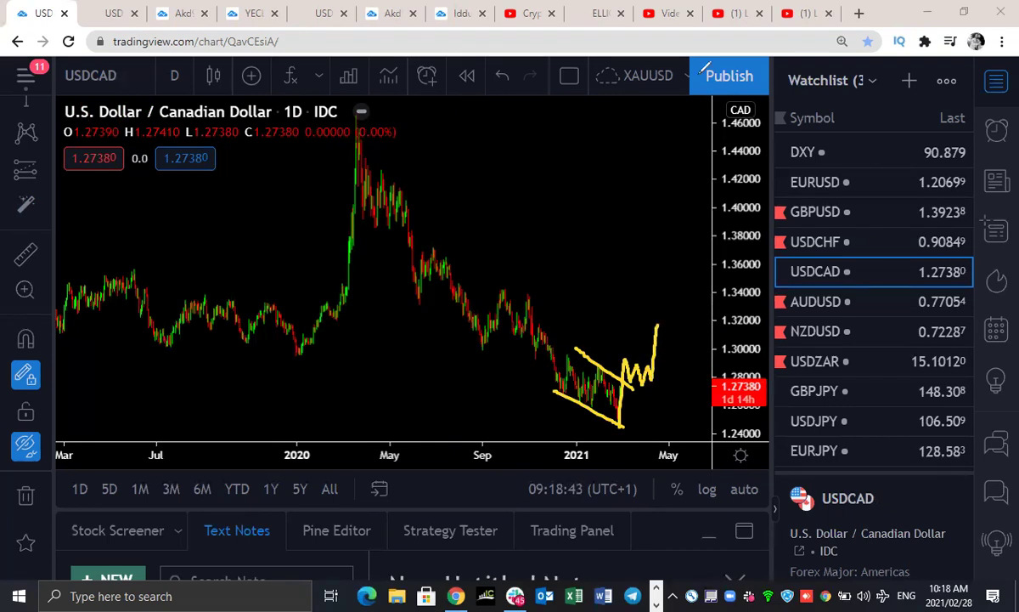
# - Bound the projected USDCAD consolidation, sketch the drop after the rally to about 1.24, and clear the markings
pyautogui.moveTo(623, 361)
pyautogui.mouseDown()
pyautogui.moveTo(650, 364)
pyautogui.moveTo(643, 382)
pyautogui.mouseUp()
pyautogui.moveTo(662, 327)
pyautogui.mouseDown()
pyautogui.moveTo(661, 312)
pyautogui.moveTo(686, 427)
pyautogui.mouseUp()
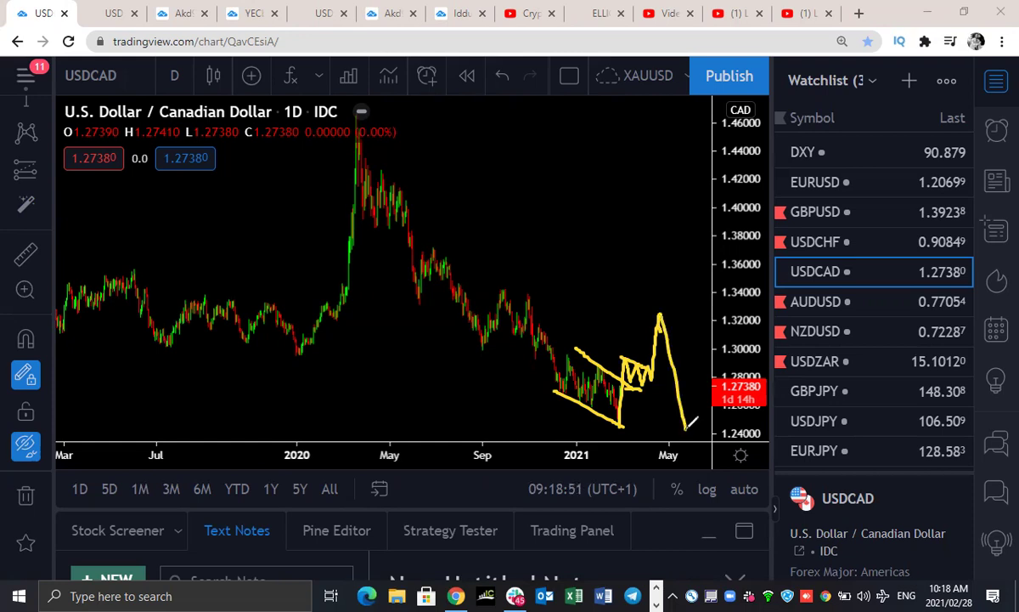
pyautogui.hotkey('ctrl', 'z')
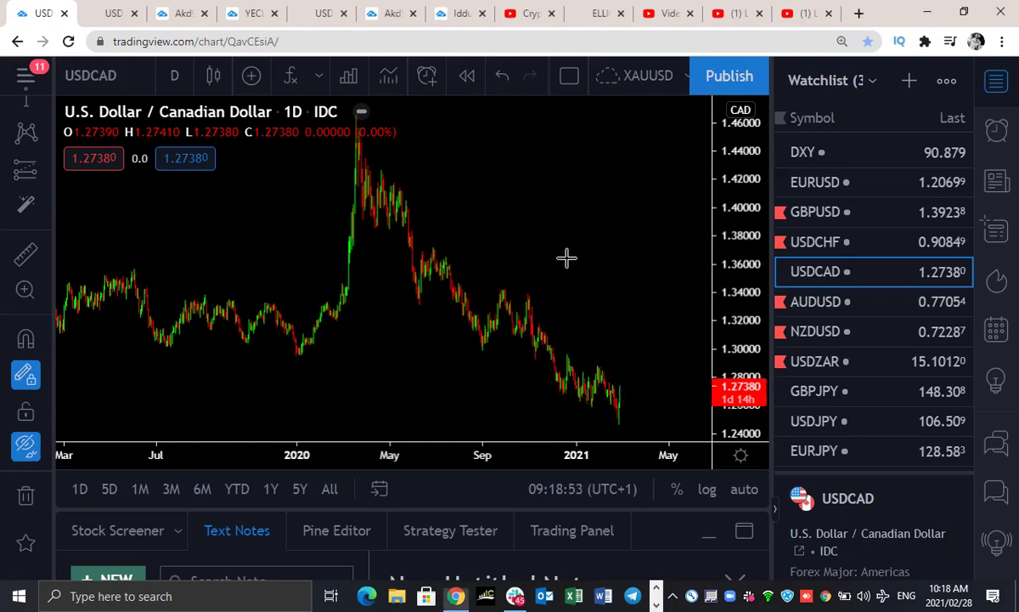
# - Switch the USDCAD chart to the weekly timeframe and compress the price scale to show the swings since 2014
pyautogui.click(184, 79)
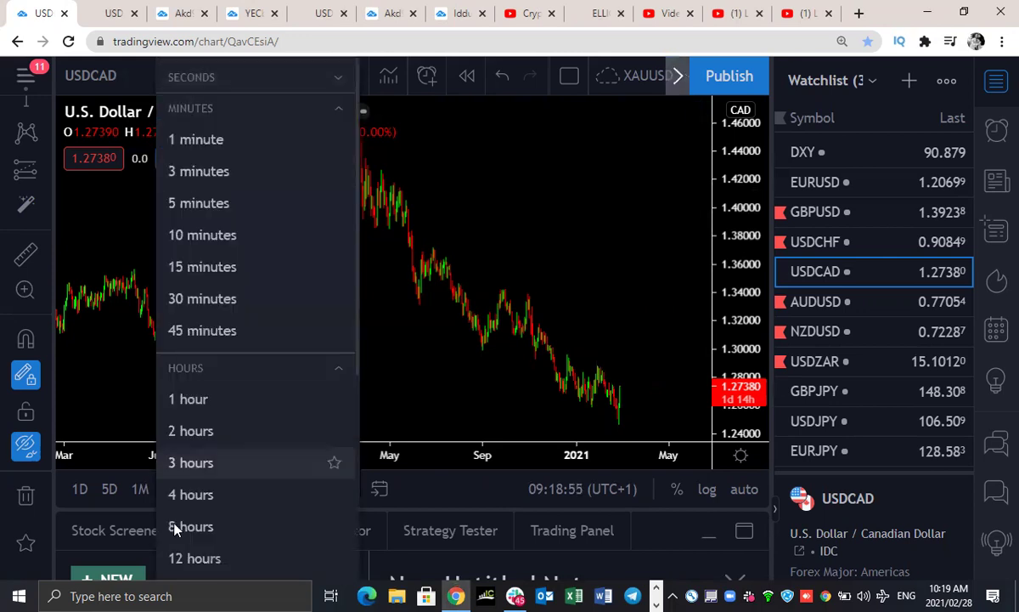
pyautogui.scroll(-4, 175, 523)
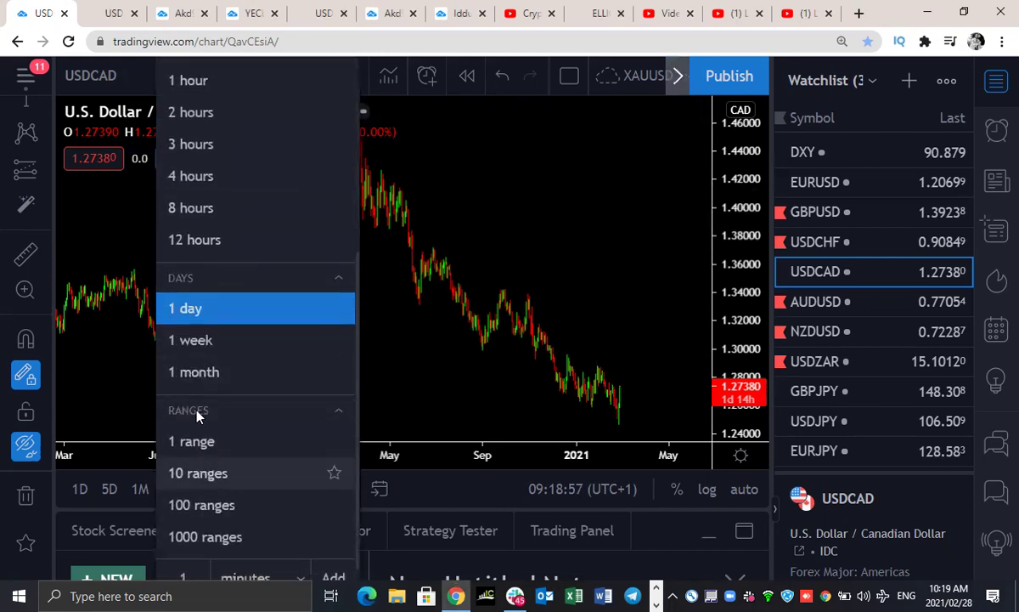
pyautogui.click(213, 343)
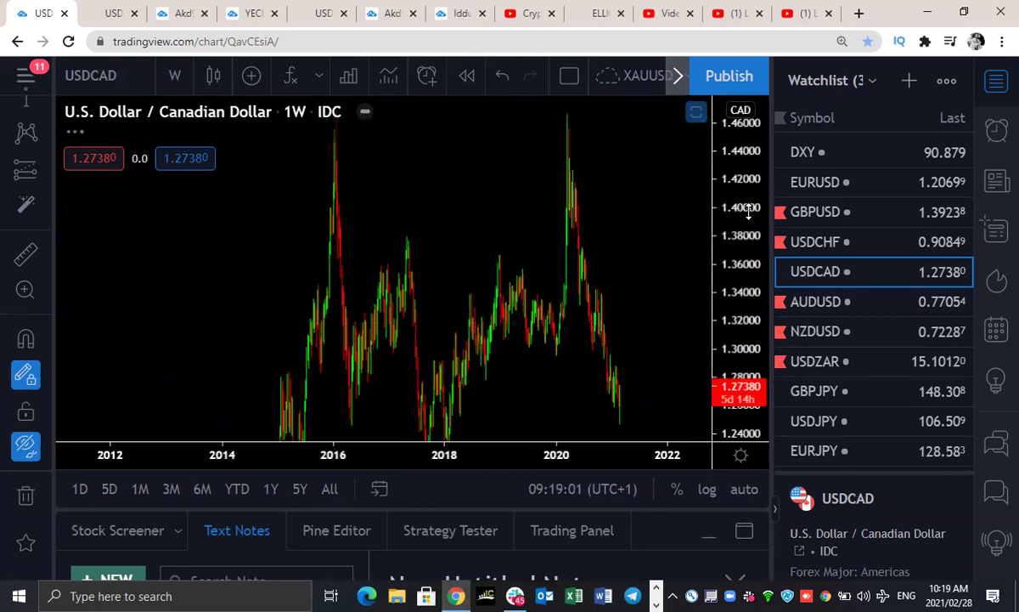
pyautogui.moveTo(753, 357); pyautogui.dragTo(753, 387)
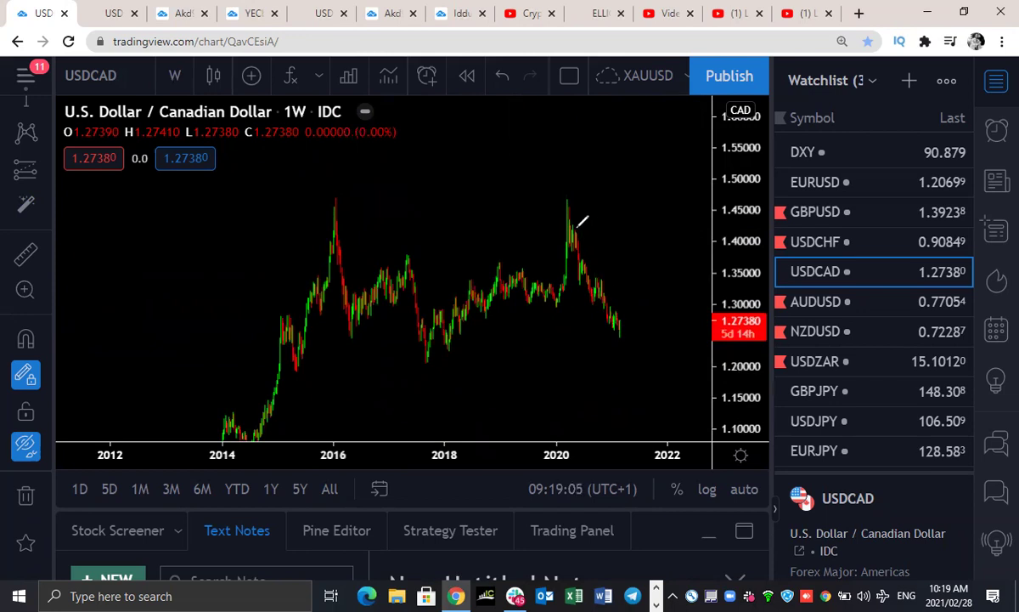
# - Trace the 2016–2020 USDCAD swings in yellow, mark the decline, 2017 support line and projected break to about 1.18 in red, and clear the markings
pyautogui.moveTo(337, 200)
pyautogui.mouseDown()
pyautogui.moveTo(341, 237)
pyautogui.moveTo(395, 263)
pyautogui.moveTo(421, 361)
pyautogui.moveTo(510, 275)
pyautogui.moveTo(545, 304)
pyautogui.moveTo(575, 206)
pyautogui.mouseUp()
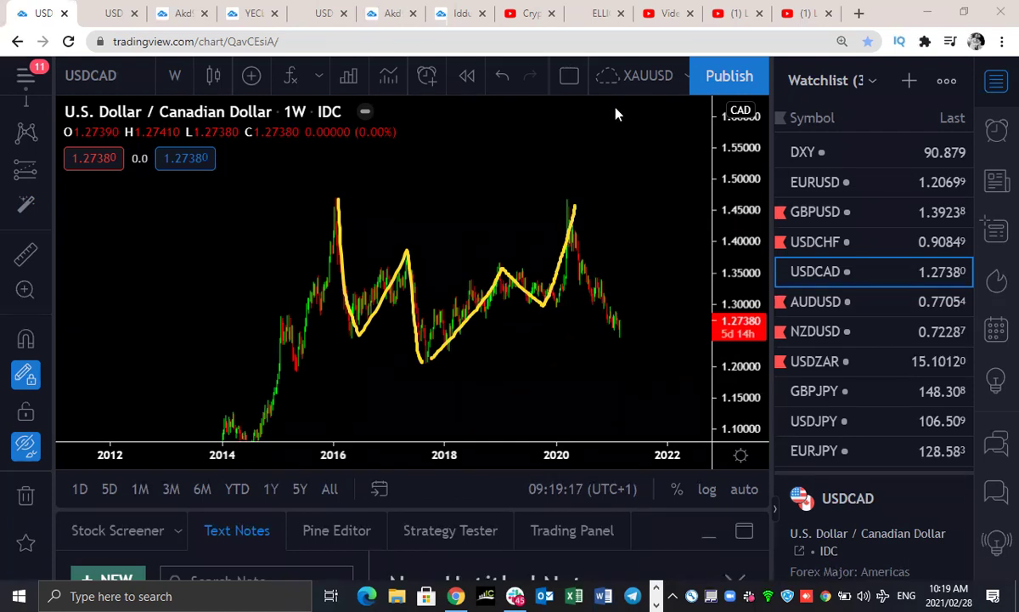
pyautogui.moveTo(568, 202); pyautogui.dragTo(629, 357)
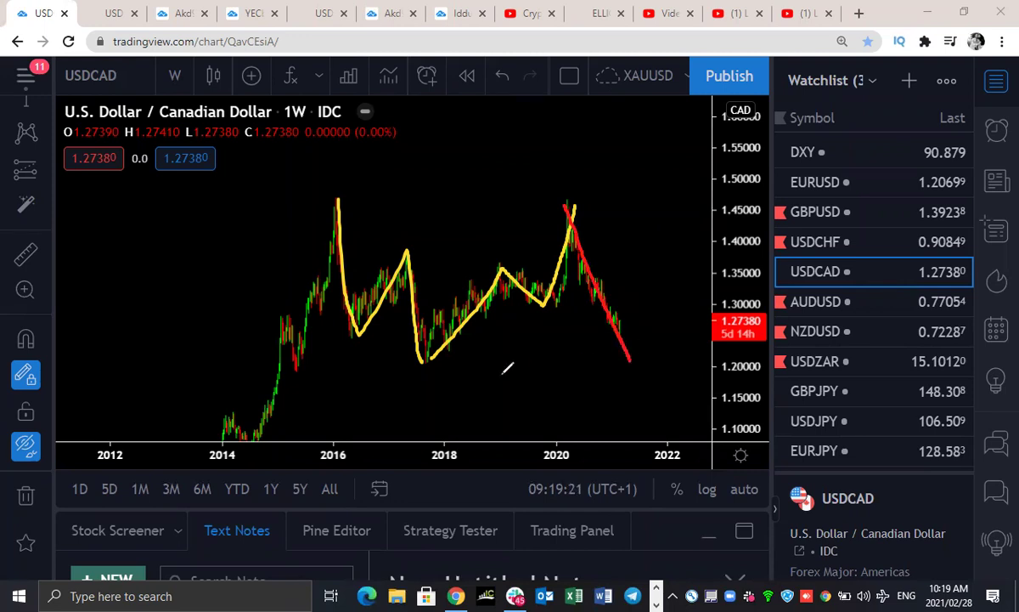
pyautogui.moveTo(424, 360)
pyautogui.mouseDown()
pyautogui.moveTo(646, 353)
pyautogui.moveTo(634, 311)
pyautogui.moveTo(626, 317)
pyautogui.moveTo(636, 309)
pyautogui.moveTo(639, 379)
pyautogui.mouseUp()
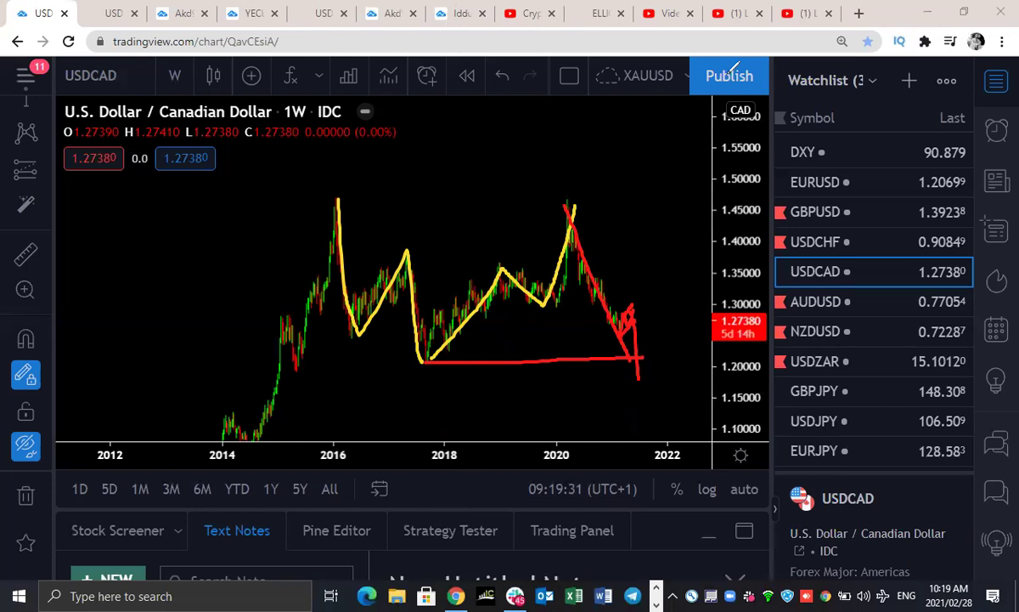
pyautogui.press('Escape')
# - Load the AUDUSD weekly chart and frame the price action from mid-2018 to the 2021 high
pyautogui.click(832, 302)
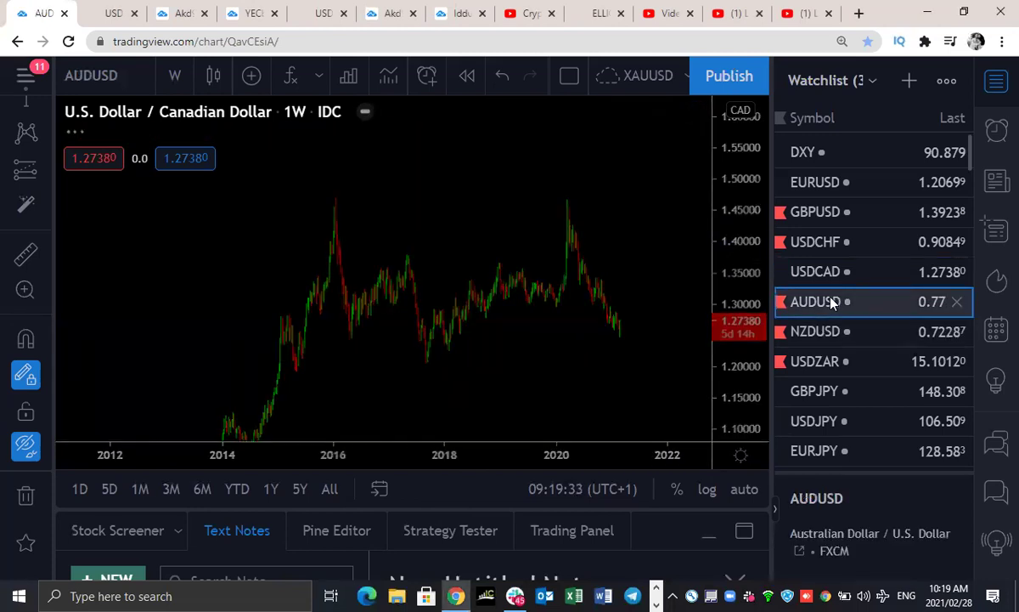
pyautogui.scroll(1, 633, 359)
pyautogui.scroll(5, 633, 358)
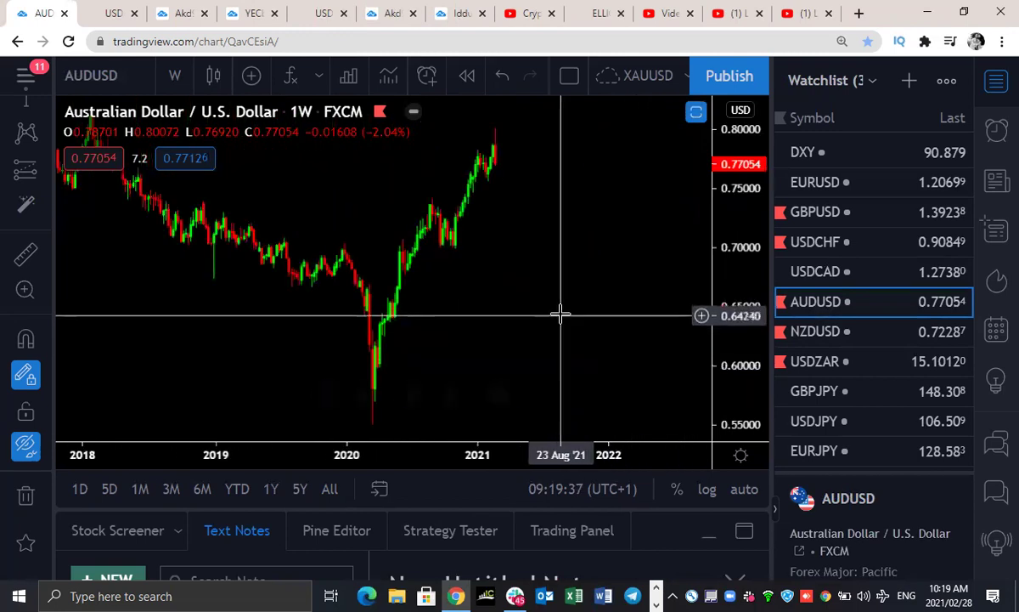
pyautogui.scroll(2, 560, 315)
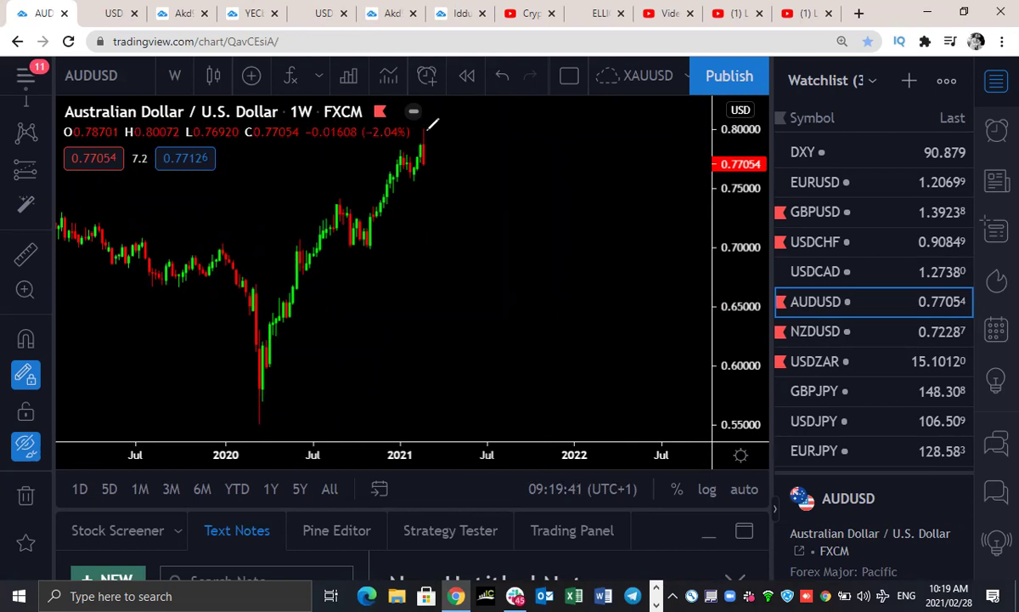
pyautogui.moveTo(450, 265); pyautogui.dragTo(584, 257)
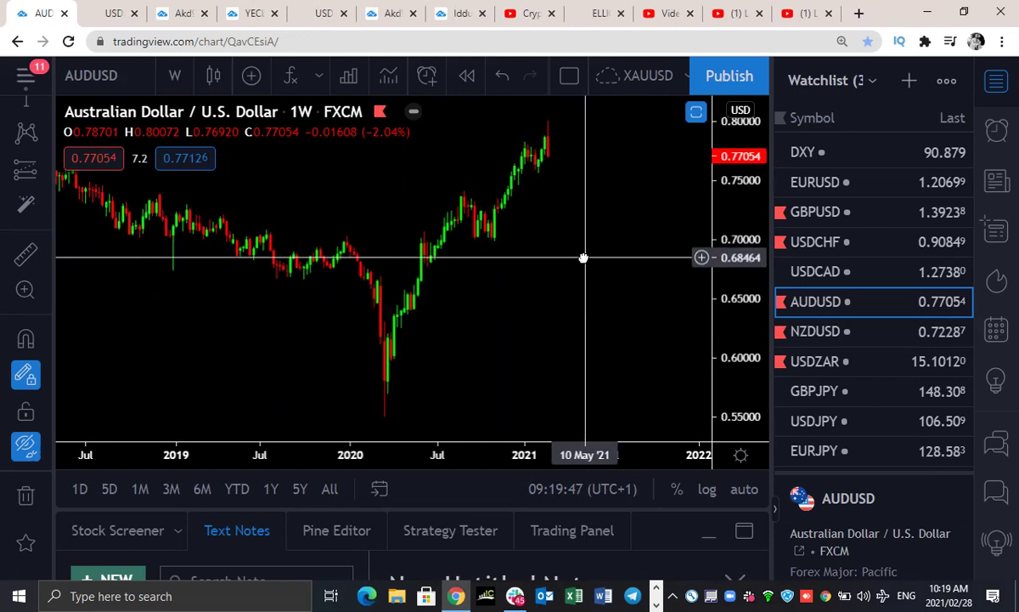
pyautogui.moveTo(584, 259); pyautogui.dragTo(588, 262)
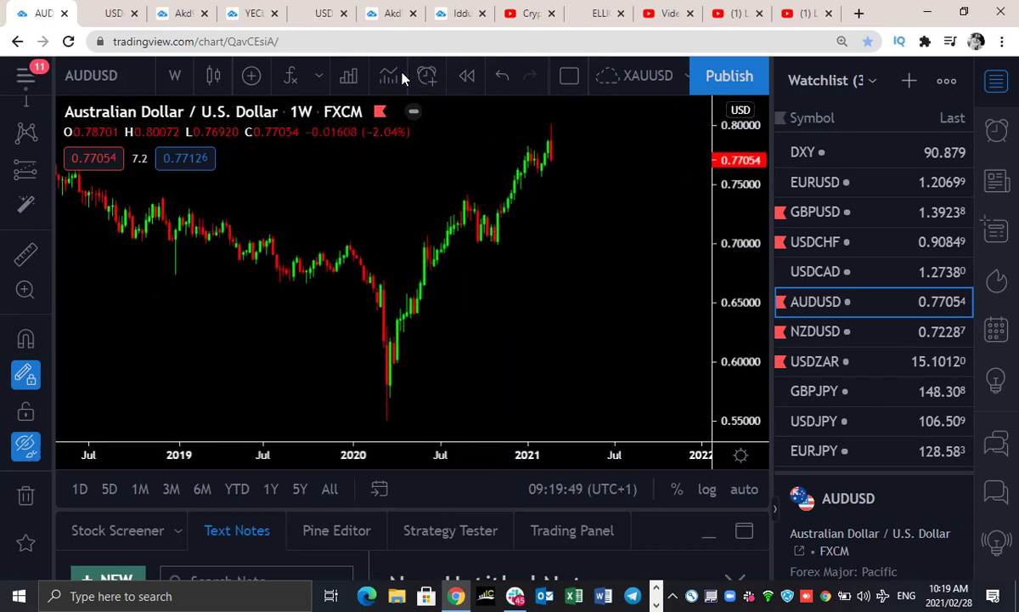
# - Sketch AUDUSD's projected pullback to about 0.73, outline the late-2020 correction, mark a level near 0.72, trace the 2020–2021 rally, and clear the markings
pyautogui.moveTo(551, 126)
pyautogui.mouseDown()
pyautogui.moveTo(561, 160)
pyautogui.moveTo(576, 150)
pyautogui.moveTo(578, 204)
pyautogui.mouseUp()
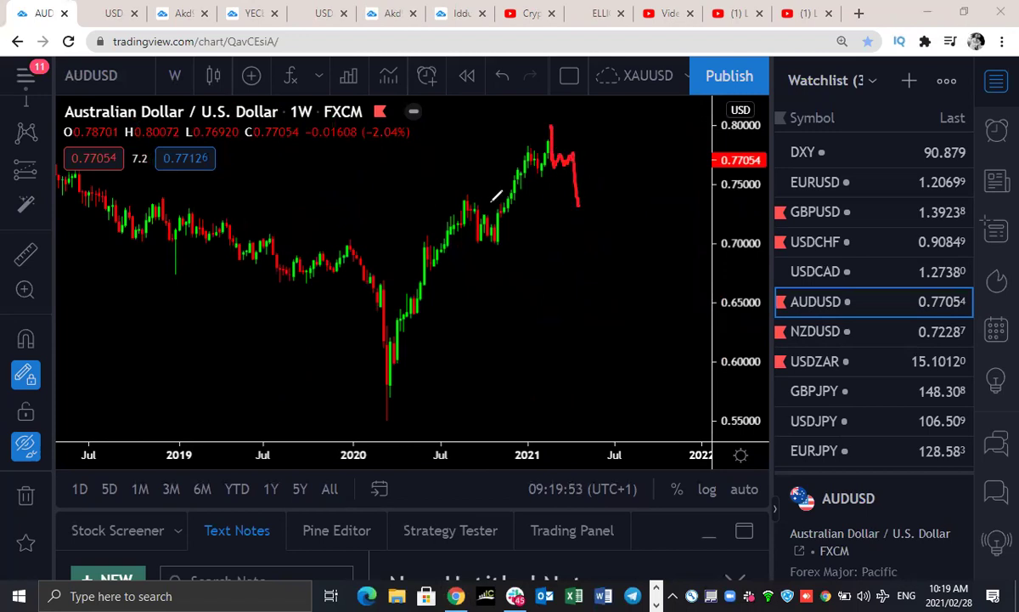
pyautogui.moveTo(468, 194)
pyautogui.mouseDown()
pyautogui.moveTo(477, 228)
pyautogui.moveTo(491, 211)
pyautogui.moveTo(500, 240)
pyautogui.moveTo(485, 205)
pyautogui.mouseUp()
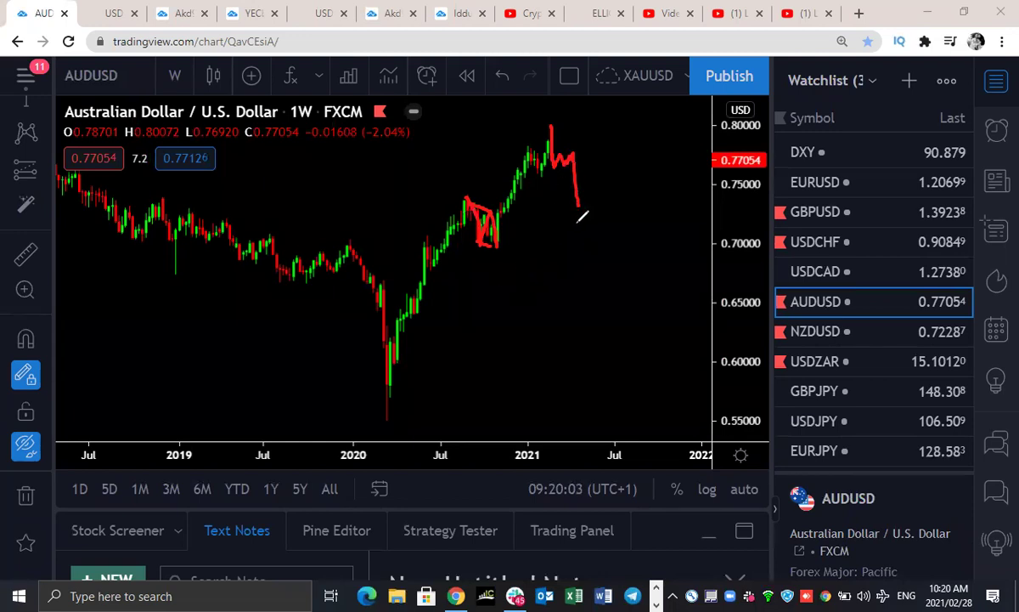
pyautogui.moveTo(573, 224); pyautogui.dragTo(598, 222)
pyautogui.moveTo(383, 415); pyautogui.dragTo(524, 155)
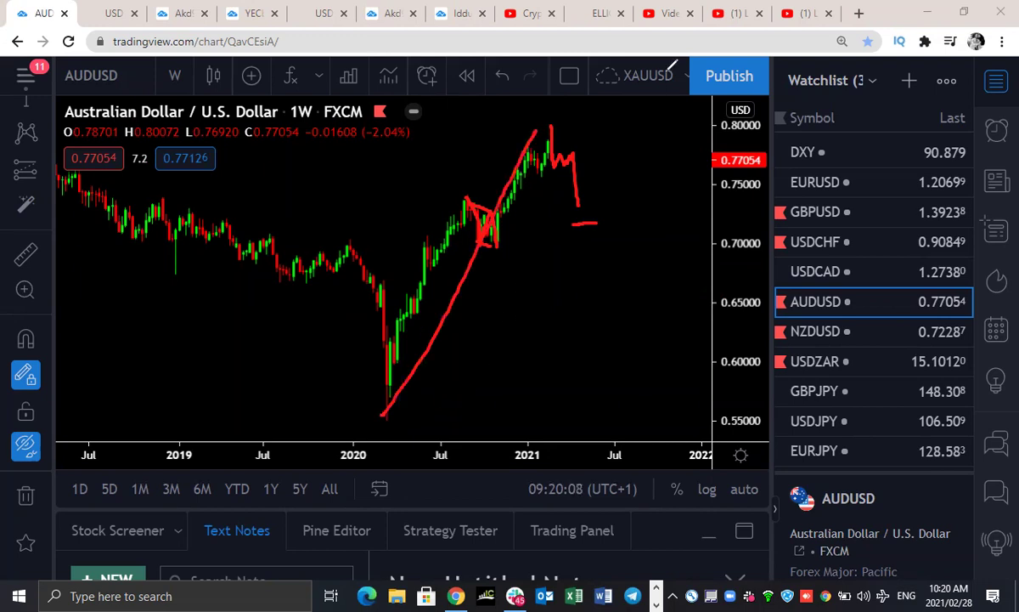
pyautogui.press('e')
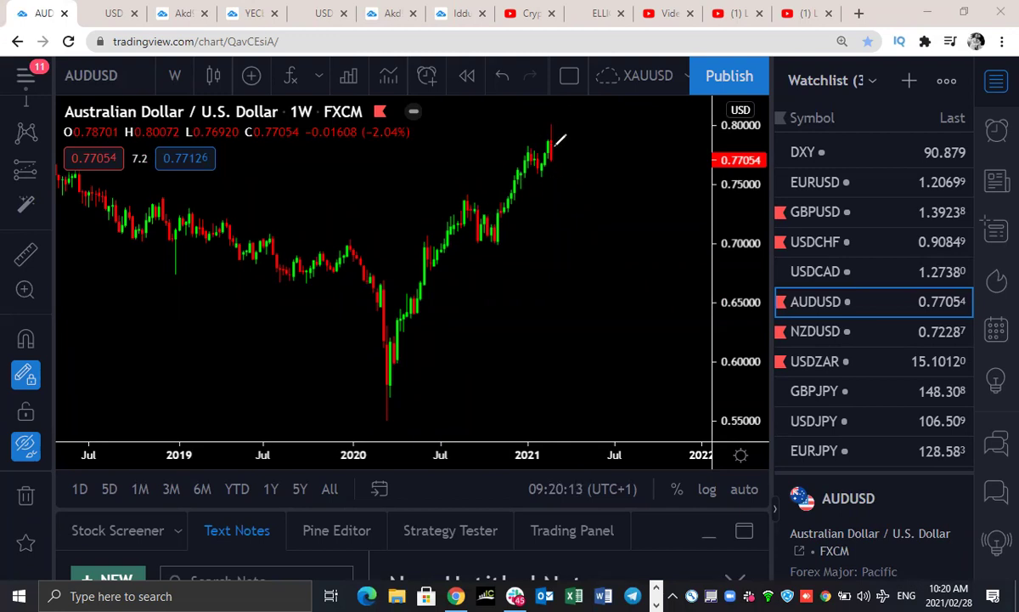
# - Trace AUDUSD's rally from the 2020 low and a projected pullback to about 0.68 with a rebound in red, and circle the pullback in yellow
pyautogui.moveTo(597, 113); pyautogui.dragTo(597, 202)
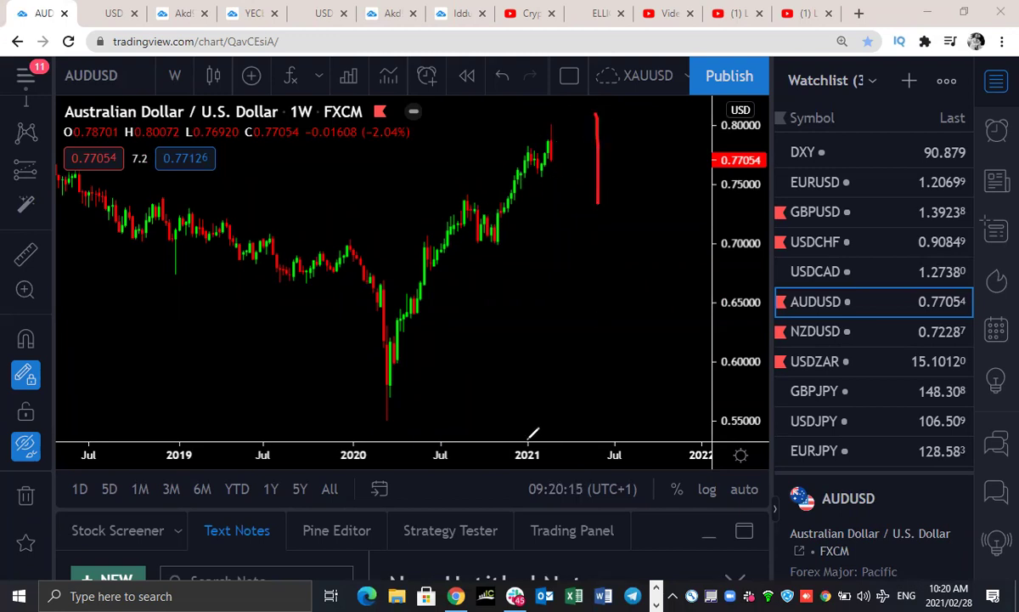
pyautogui.moveTo(387, 414)
pyautogui.mouseDown()
pyautogui.moveTo(401, 346)
pyautogui.moveTo(449, 236)
pyautogui.moveTo(469, 209)
pyautogui.moveTo(502, 208)
pyautogui.moveTo(545, 115)
pyautogui.mouseUp()
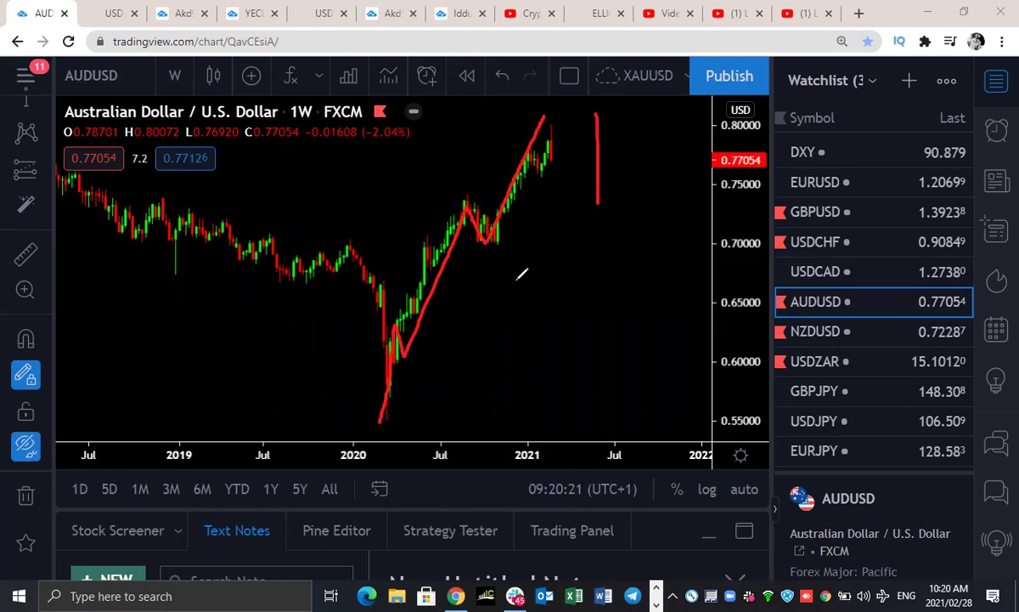
pyautogui.moveTo(549, 116)
pyautogui.mouseDown()
pyautogui.moveTo(570, 189)
pyautogui.moveTo(584, 190)
pyautogui.moveTo(592, 246)
pyautogui.moveTo(607, 255)
pyautogui.moveTo(633, 159)
pyautogui.mouseUp()
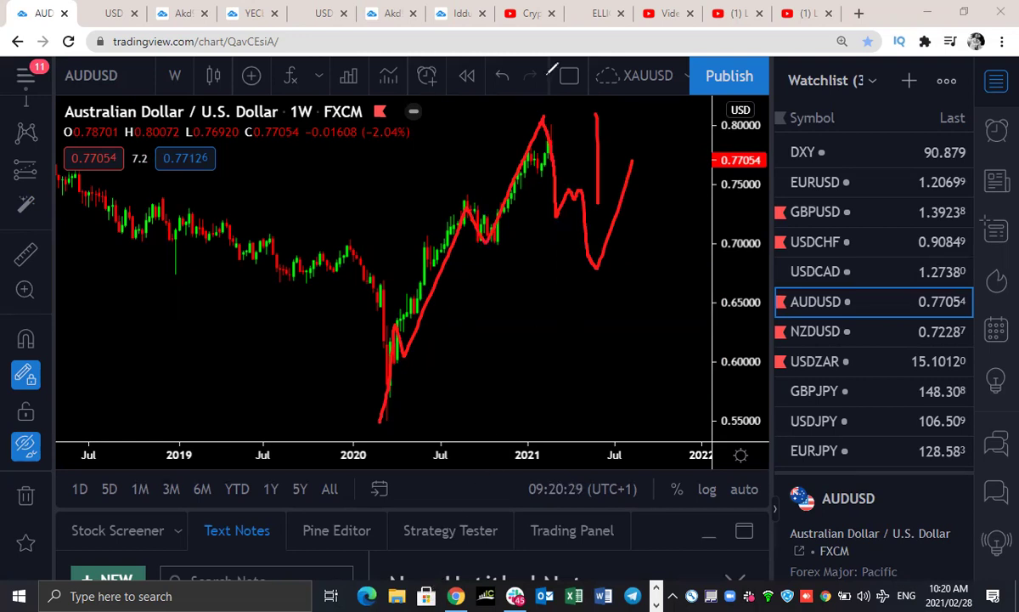
pyautogui.moveTo(552, 159)
pyautogui.mouseDown()
pyautogui.moveTo(544, 170)
pyautogui.moveTo(567, 246)
pyautogui.moveTo(593, 208)
pyautogui.moveTo(558, 154)
pyautogui.mouseUp()
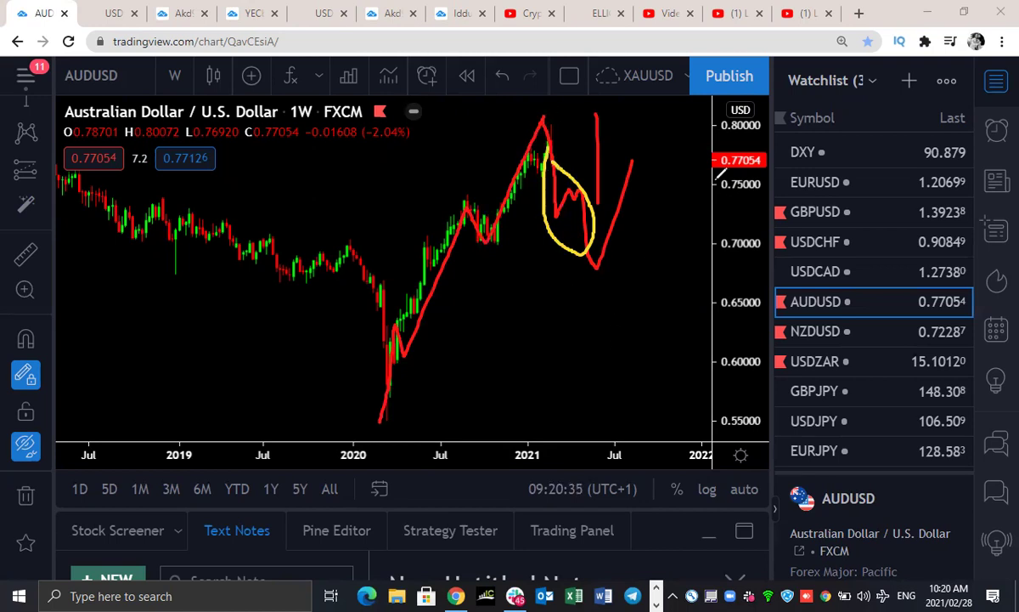
# - Load the NZDUSD weekly chart, trace the rally from the 2020 low in yellow, and sketch a projected drop to about 0.68
pyautogui.click(819, 338)
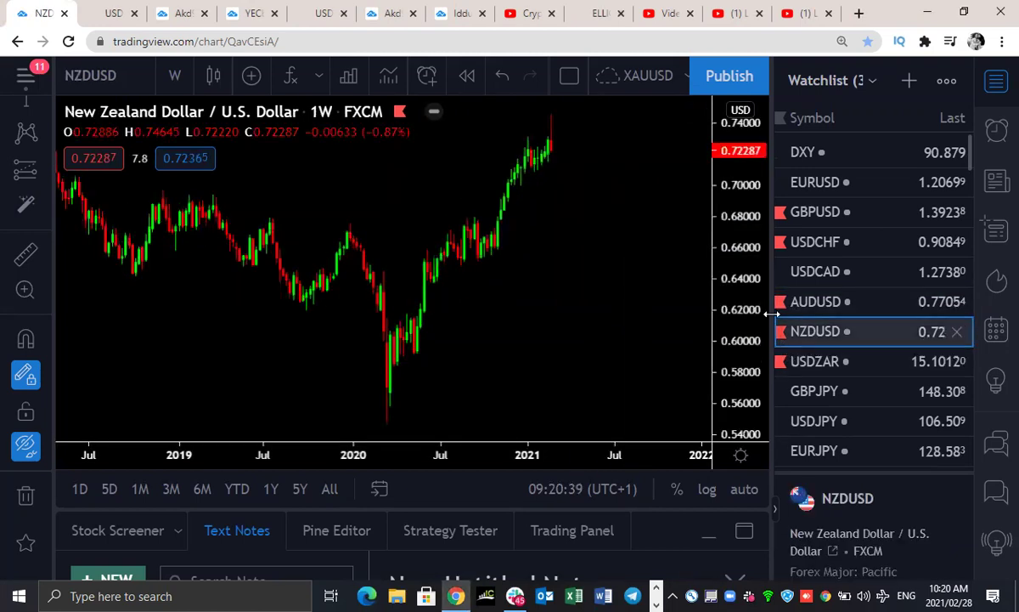
pyautogui.click(175, 75)
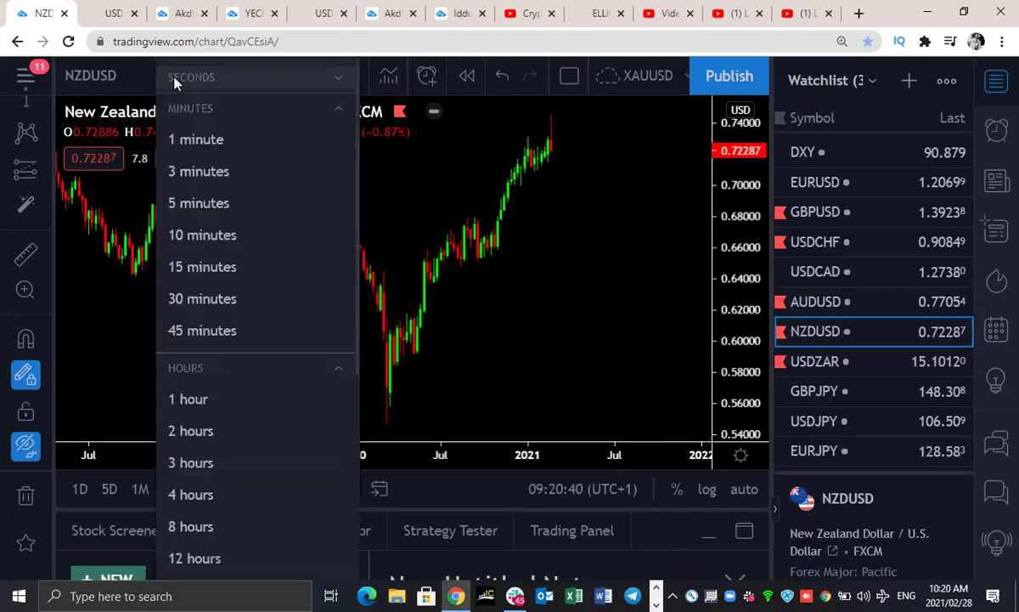
pyautogui.scroll(-2, 196, 499)
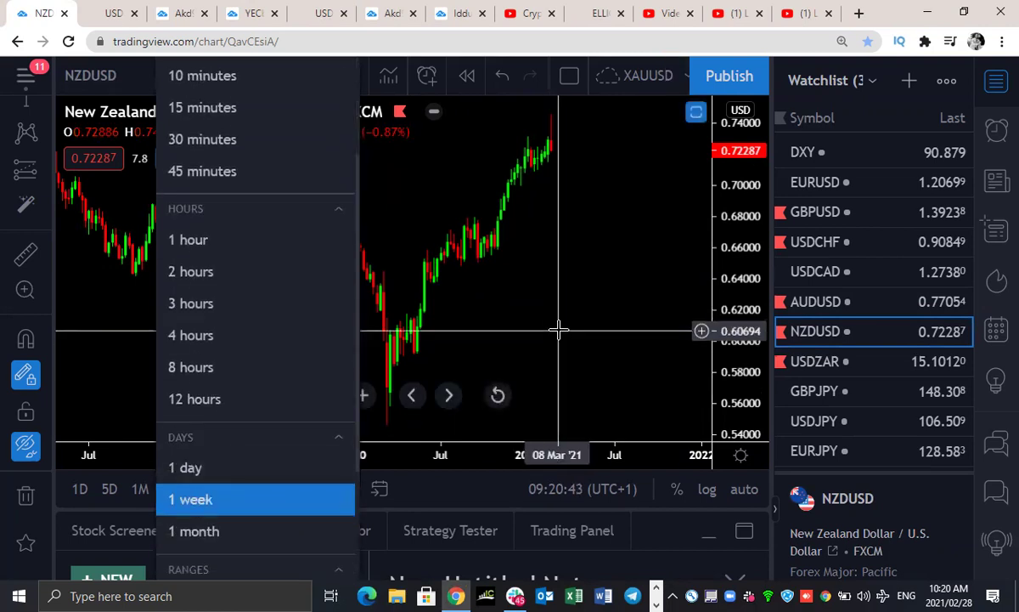
pyautogui.moveTo(374, 422)
pyautogui.mouseDown()
pyautogui.moveTo(463, 233)
pyautogui.moveTo(495, 255)
pyautogui.moveTo(558, 111)
pyautogui.moveTo(556, 151)
pyautogui.moveTo(578, 214)
pyautogui.mouseUp()
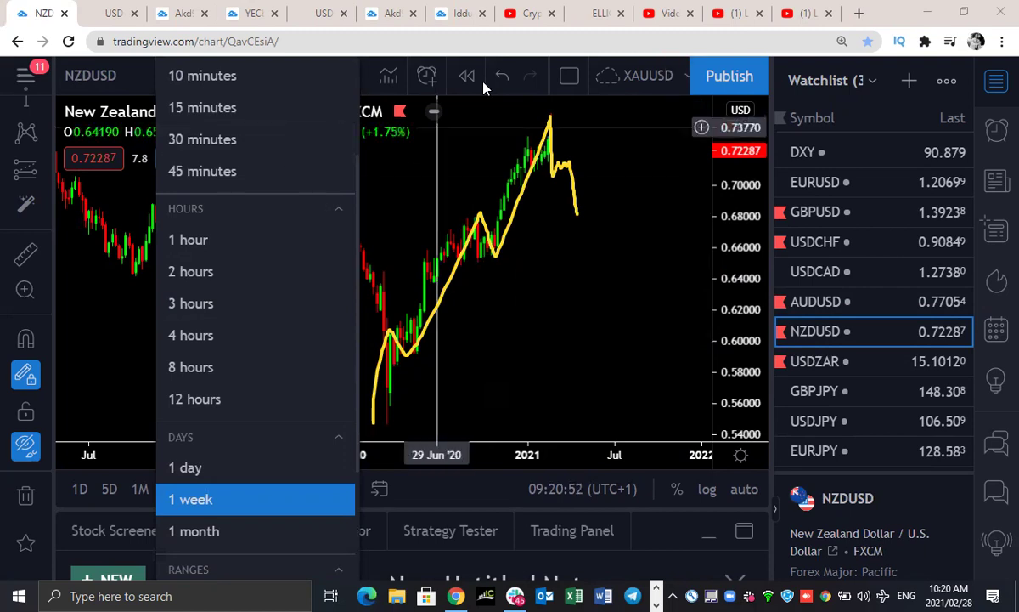
# - Clear the NZDUSD markings, switch to the 4-hour timeframe, and frame the price action since November 2020 with room ahead of the latest candle
pyautogui.click(177, 77)
pyautogui.click(178, 77)
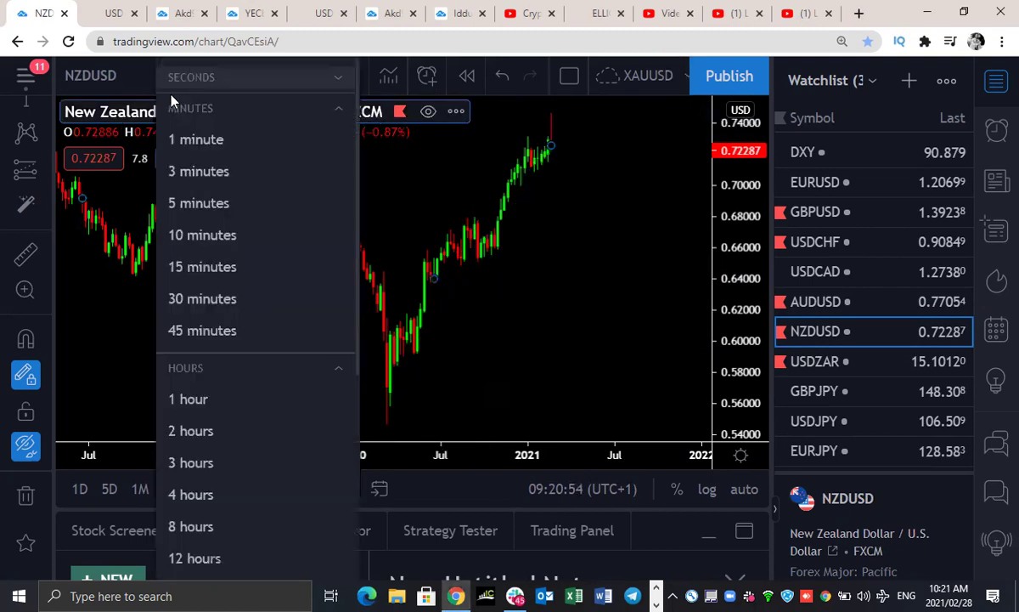
pyautogui.click(204, 502)
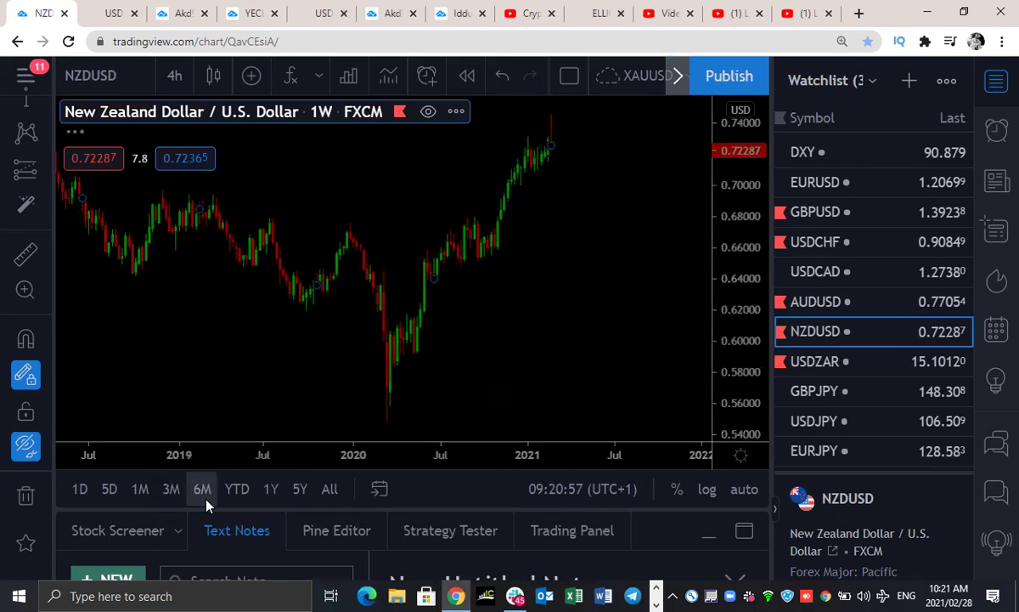
pyautogui.click(744, 490)
pyautogui.scroll(-5, 687, 391)
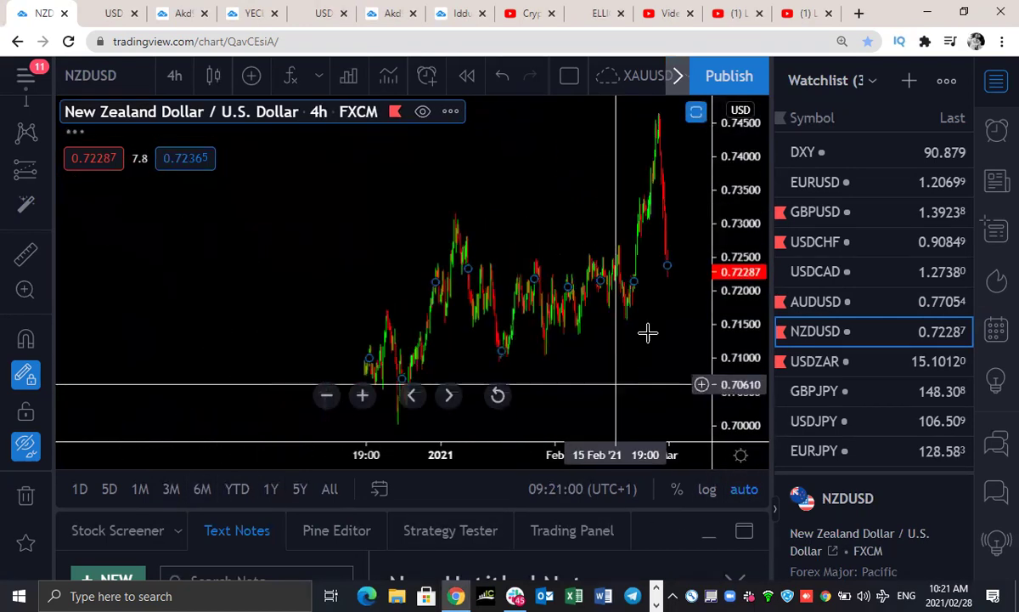
pyautogui.scroll(-3, 648, 333)
pyautogui.scroll(-2, 603, 318)
pyautogui.moveTo(603, 319); pyautogui.dragTo(492, 327)
# - Sketch a down-up-down correction from NZDUSD's January 2021 high, draw a horizontal line along that high at about 0.73, and clear the markings
pyautogui.moveTo(389, 192); pyautogui.dragTo(455, 265)
pyautogui.moveTo(491, 204)
pyautogui.mouseDown()
pyautogui.moveTo(536, 123)
pyautogui.moveTo(570, 279)
pyautogui.mouseUp()
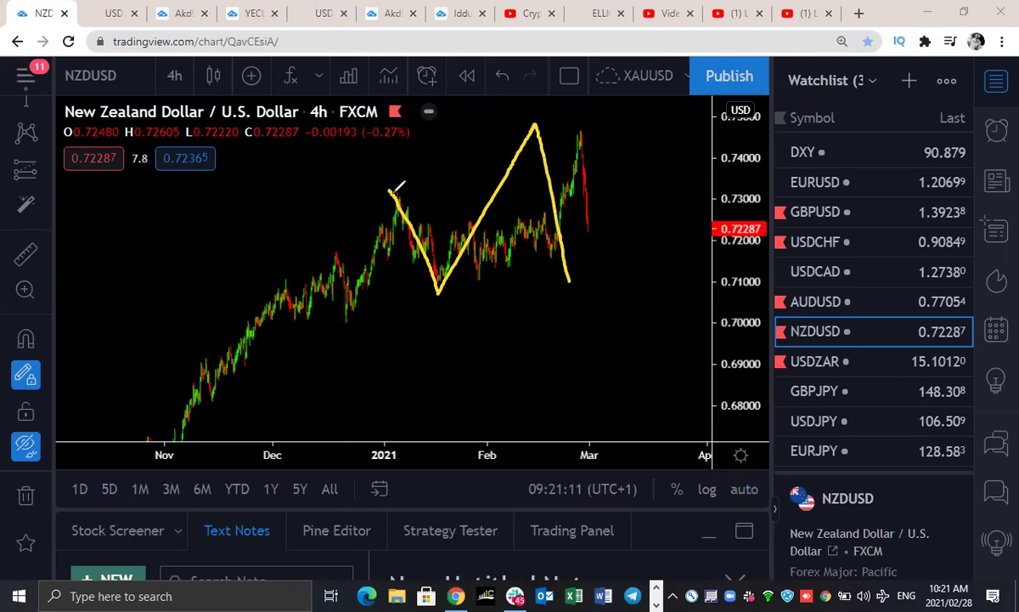
pyautogui.moveTo(389, 193); pyautogui.dragTo(635, 192)
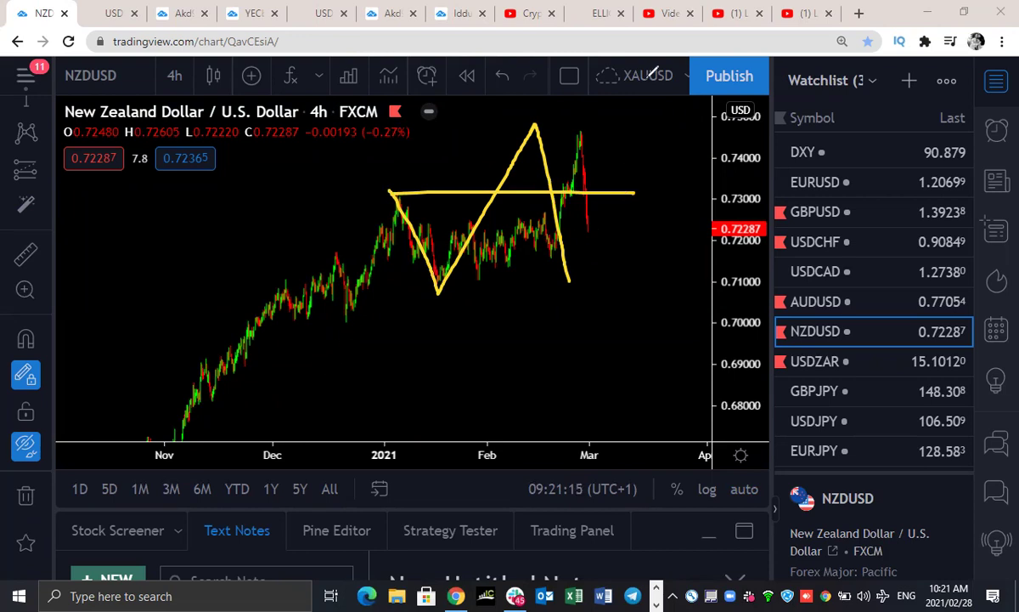
pyautogui.press('e')
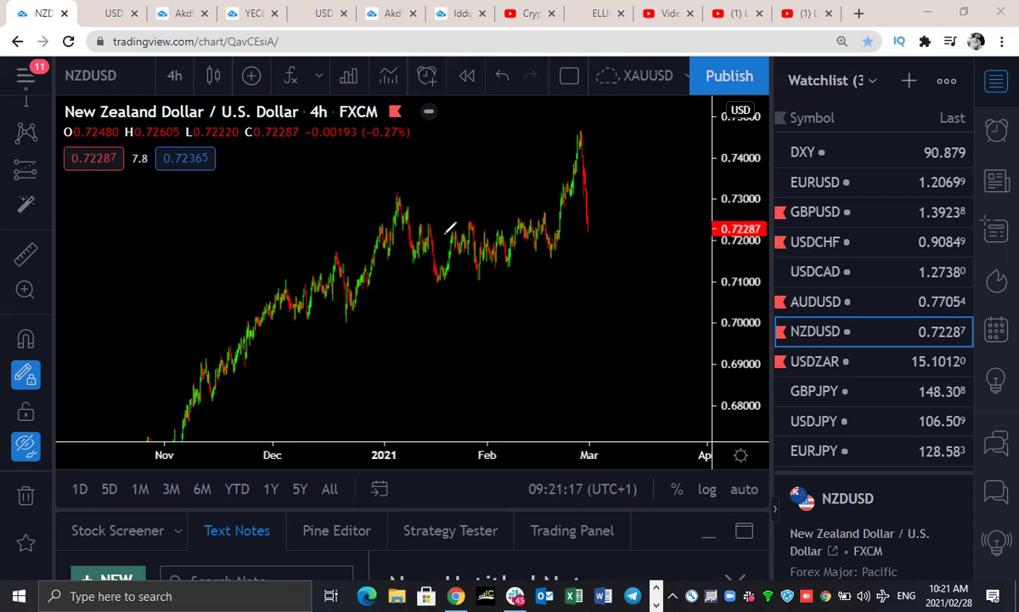
# - Trace NZDUSD's 2021 swings with a projected drop to about 0.70, swap them for an alternative recovery toward the February high, and clear the markings
pyautogui.moveTo(400, 206)
pyautogui.mouseDown()
pyautogui.moveTo(441, 221)
pyautogui.moveTo(439, 265)
pyautogui.moveTo(514, 245)
pyautogui.moveTo(585, 130)
pyautogui.moveTo(588, 231)
pyautogui.moveTo(608, 223)
pyautogui.moveTo(612, 309)
pyautogui.mouseUp()
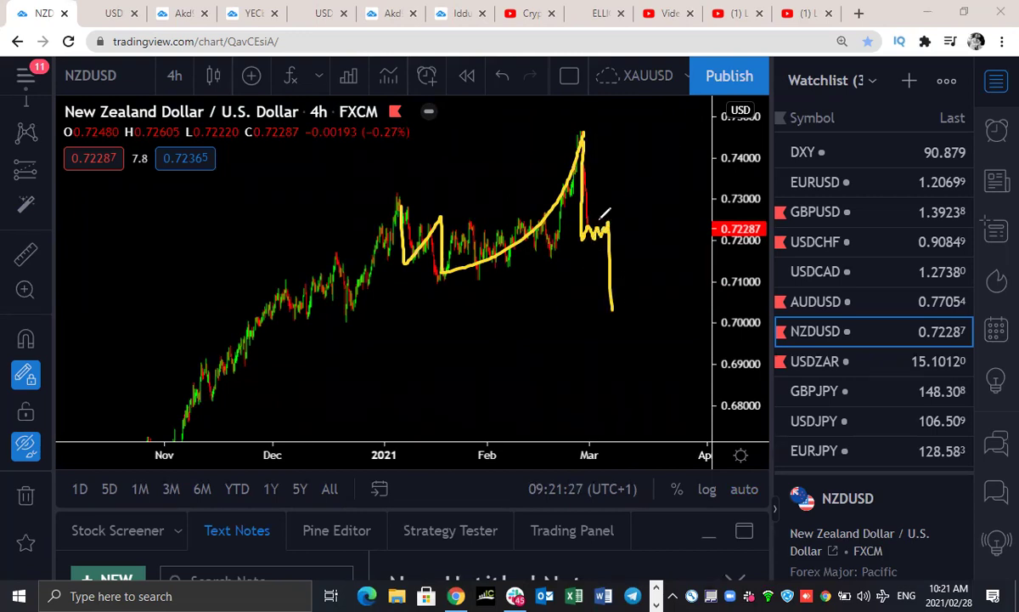
pyautogui.hotkey('ctrl', 'z')
pyautogui.moveTo(588, 224)
pyautogui.mouseDown()
pyautogui.moveTo(601, 227)
pyautogui.moveTo(667, 143)
pyautogui.moveTo(682, 267)
pyautogui.moveTo(769, 4)
pyautogui.mouseUp()
pyautogui.moveTo(591, 136); pyautogui.dragTo(652, 127)
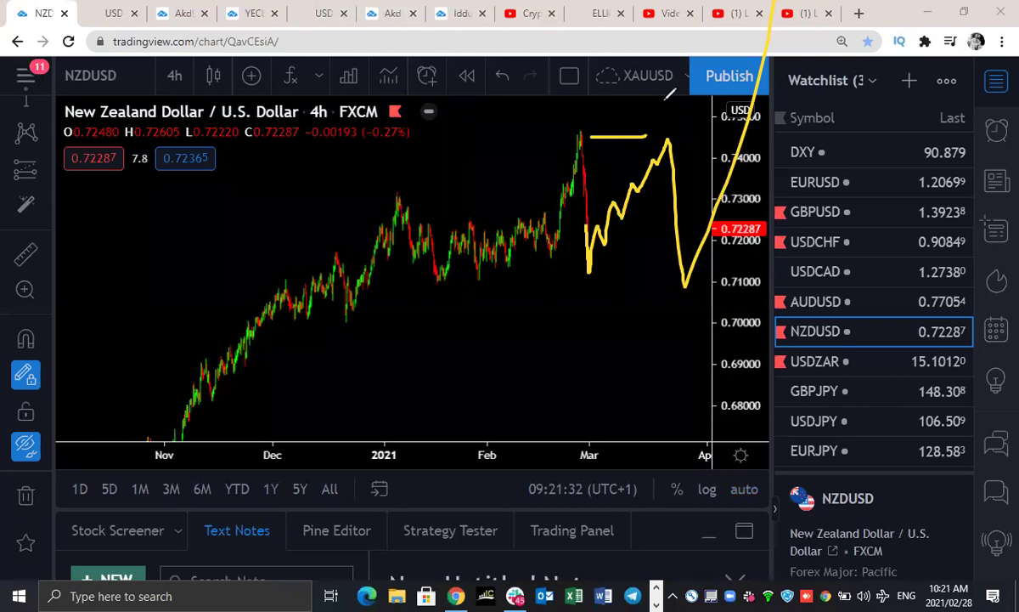
pyautogui.hotkey('ctrl', 'z')
# - Switch the NZDUSD chart to the daily timeframe
pyautogui.click(158, 69)
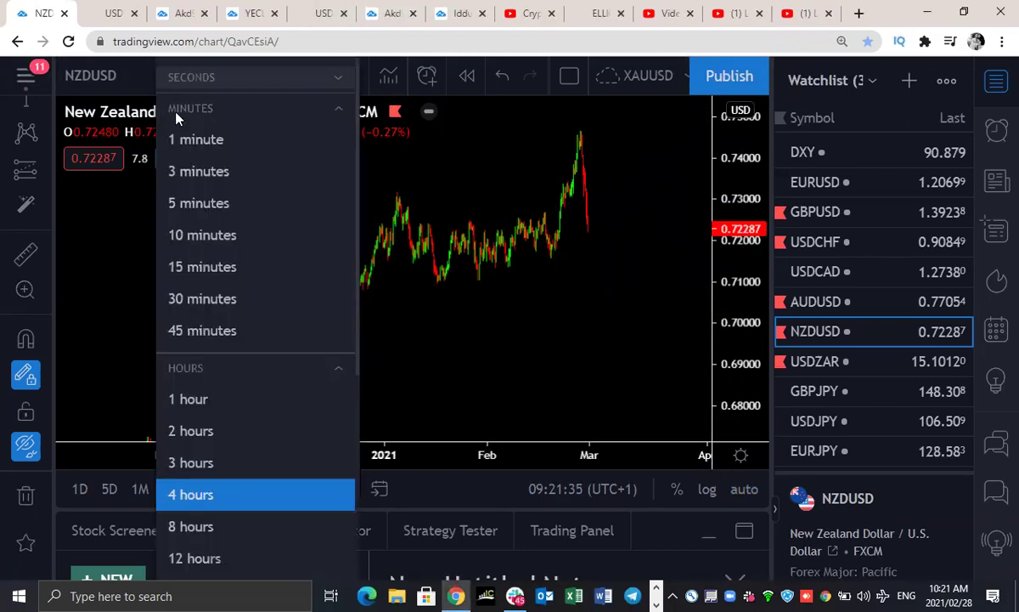
pyautogui.scroll(-1, 174, 450)
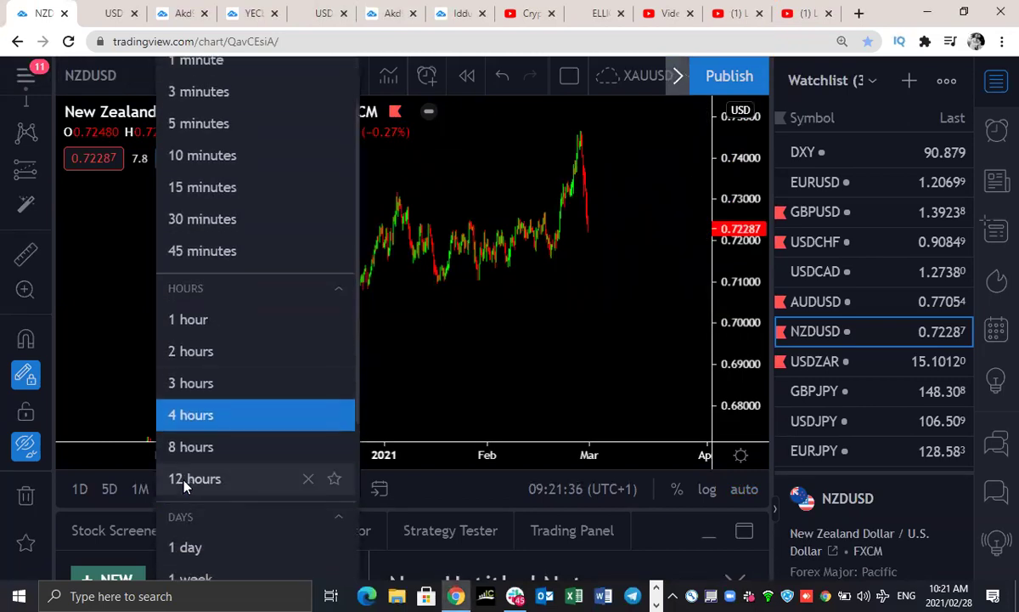
pyautogui.click(187, 548)
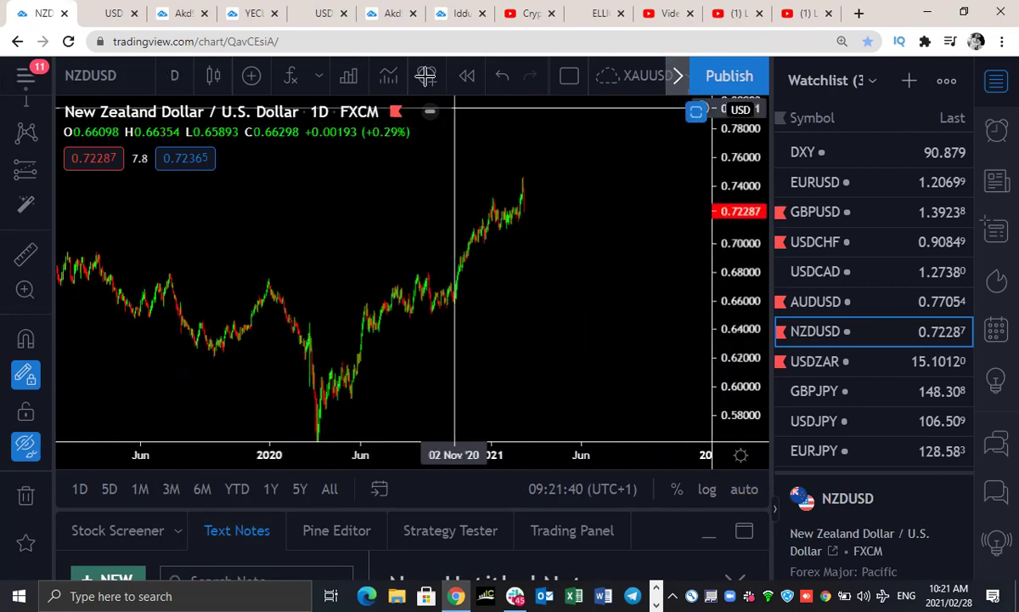
# - Sketch a channelled NZDUSD pullback to about 0.69 followed by a rally toward 0.80, clear it, and illustrate the move from the latest high
pyautogui.moveTo(523, 170)
pyautogui.mouseDown()
pyautogui.moveTo(526, 208)
pyautogui.moveTo(550, 205)
pyautogui.moveTo(558, 251)
pyautogui.mouseUp()
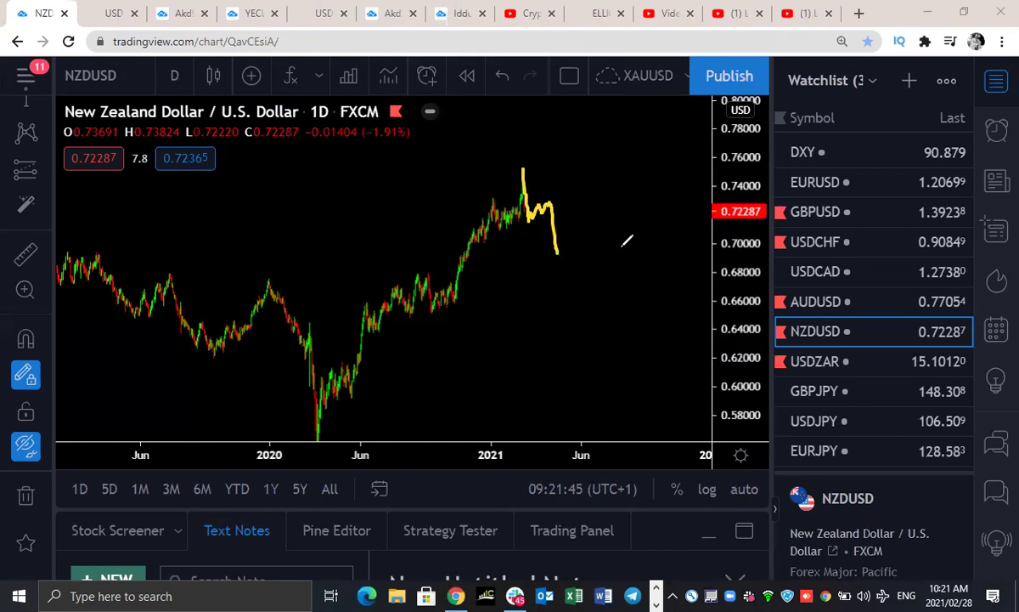
pyautogui.moveTo(525, 167)
pyautogui.mouseDown()
pyautogui.moveTo(562, 212)
pyautogui.moveTo(557, 248)
pyautogui.moveTo(626, 103)
pyautogui.mouseUp()
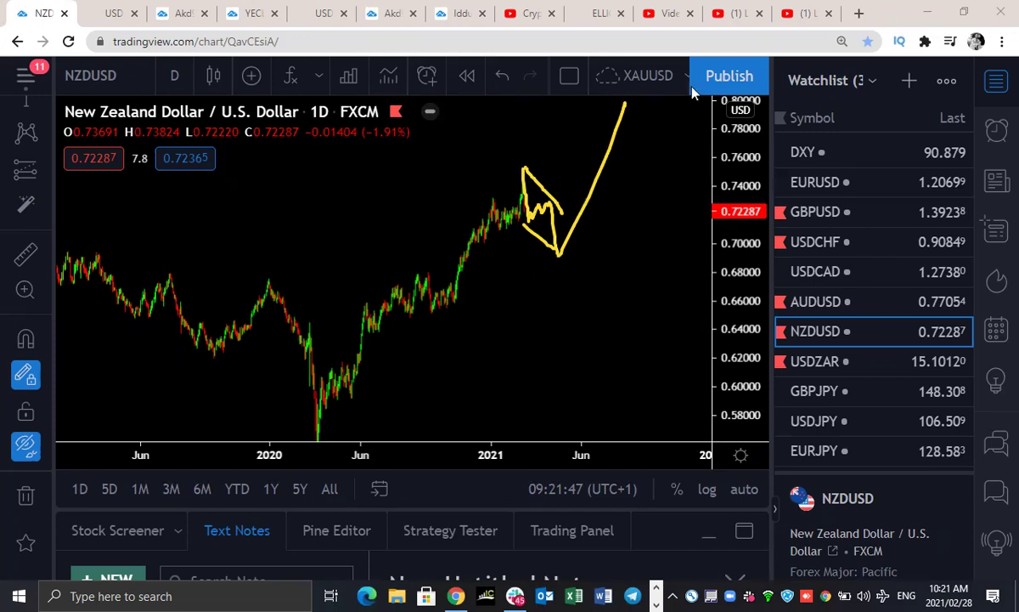
pyautogui.hotkey('ctrl', 'z')
pyautogui.hotkey('ctrl', 'z')
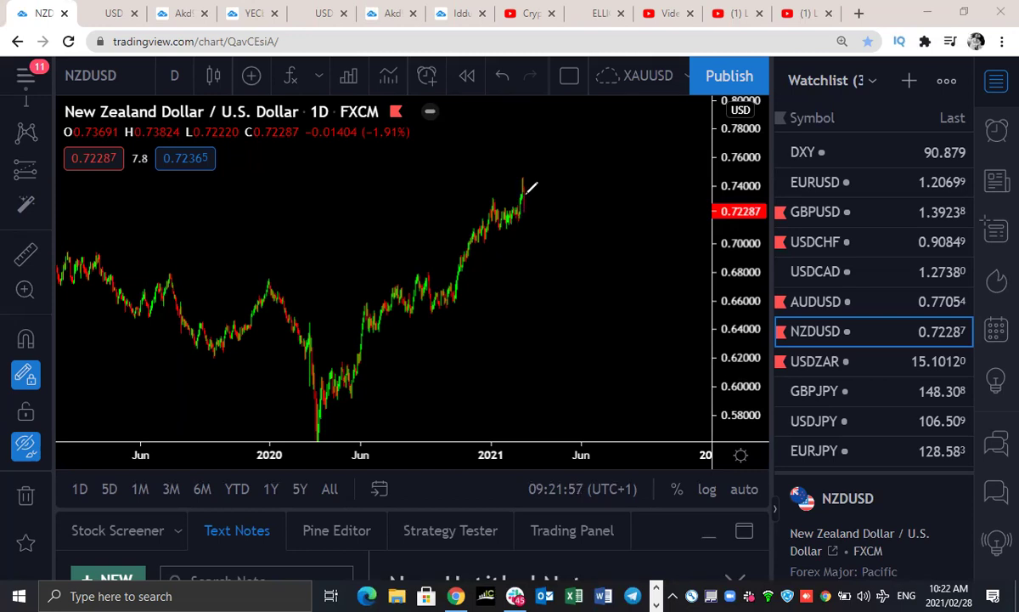
pyautogui.moveTo(523, 187)
pyautogui.mouseDown()
pyautogui.moveTo(525, 208)
pyautogui.moveTo(566, 149)
pyautogui.mouseUp()
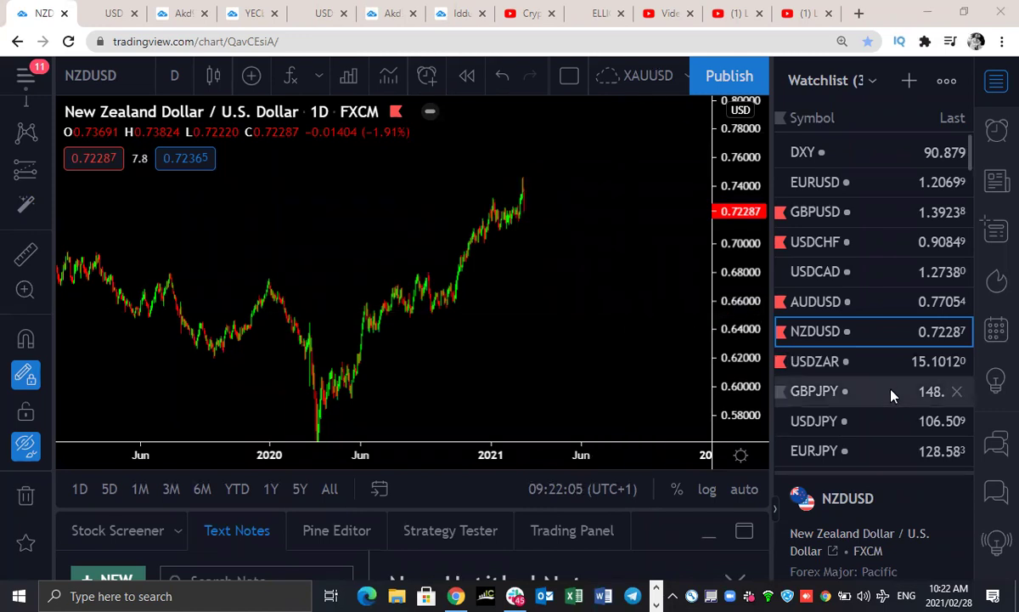
# - Load the USDZAR daily chart and outline the early-2021 consolidation in yellow between about 14.5 and 15.7
pyautogui.click(798, 362)
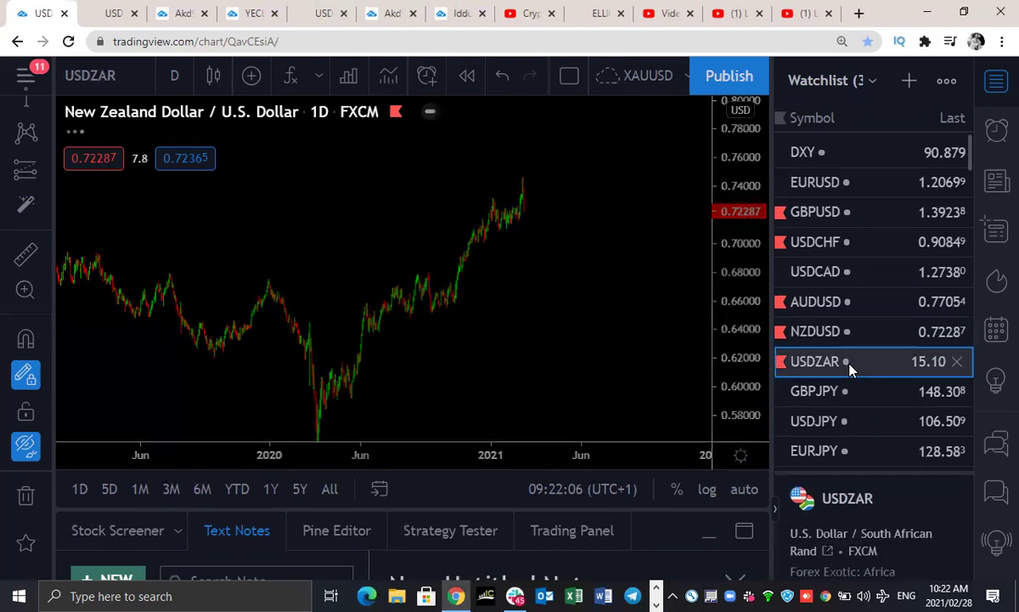
pyautogui.scroll(3, 567, 257)
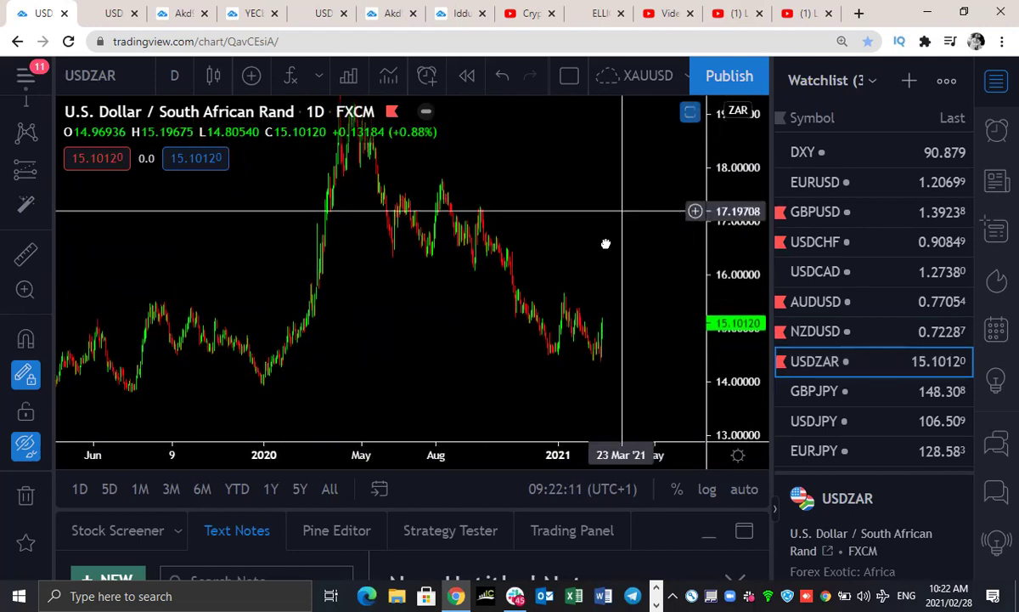
pyautogui.moveTo(536, 387)
pyautogui.mouseDown()
pyautogui.moveTo(550, 337)
pyautogui.moveTo(575, 393)
pyautogui.moveTo(597, 324)
pyautogui.mouseUp()
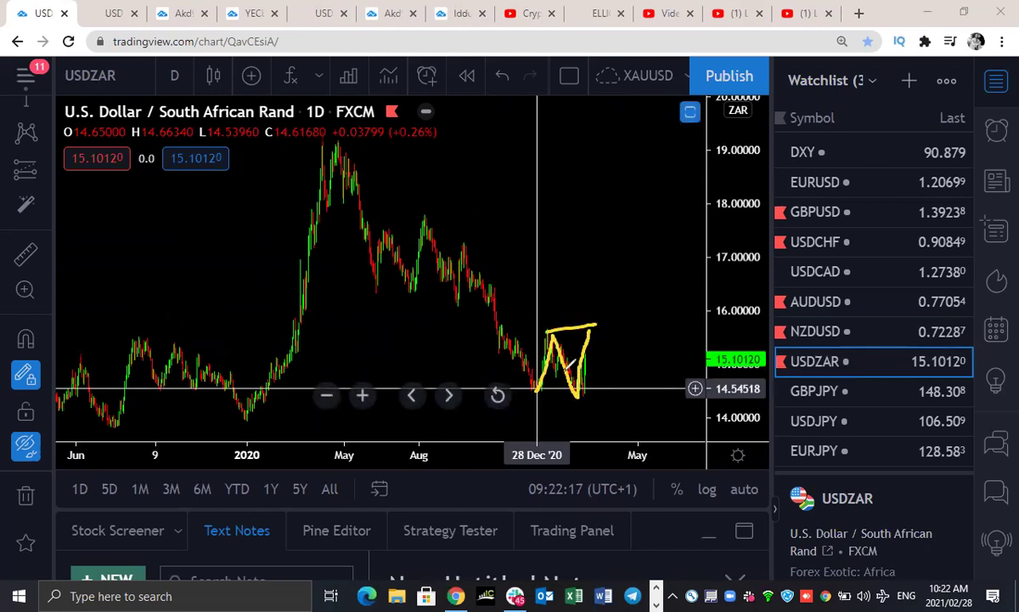
pyautogui.moveTo(540, 390); pyautogui.dragTo(576, 393)
# - Bound USDZAR's mid-2020 correction, trace the decline to a projected low near 13.7 and rebound, clear the markings, and sketch a direct rise to about 19
pyautogui.moveTo(366, 289); pyautogui.dragTo(414, 289)
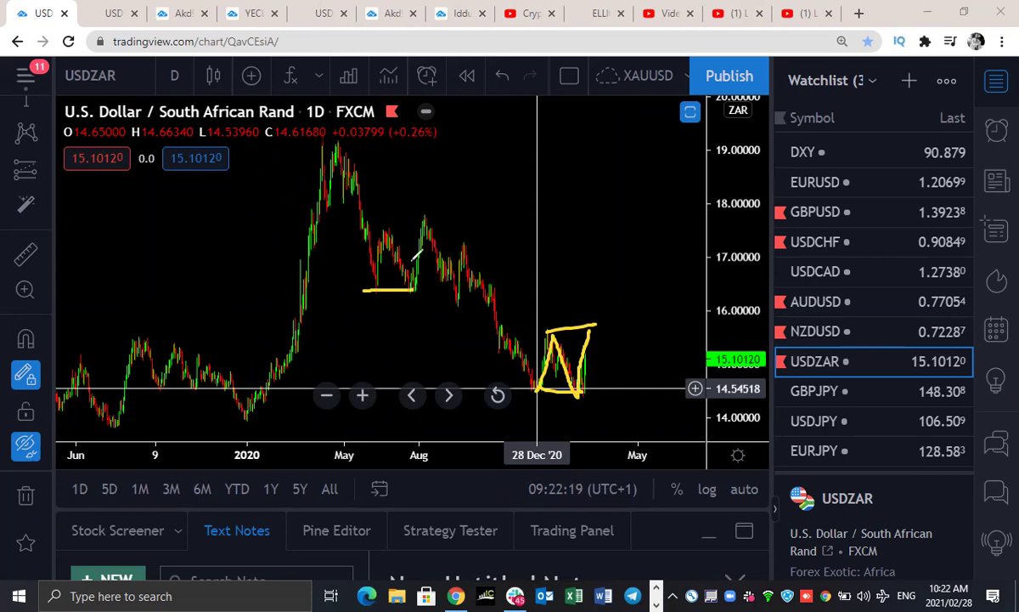
pyautogui.moveTo(422, 218); pyautogui.dragTo(382, 228)
pyautogui.moveTo(310, 151)
pyautogui.mouseDown()
pyautogui.moveTo(341, 245)
pyautogui.moveTo(372, 282)
pyautogui.moveTo(422, 220)
pyautogui.moveTo(530, 387)
pyautogui.mouseUp()
pyautogui.moveTo(595, 322); pyautogui.dragTo(630, 431)
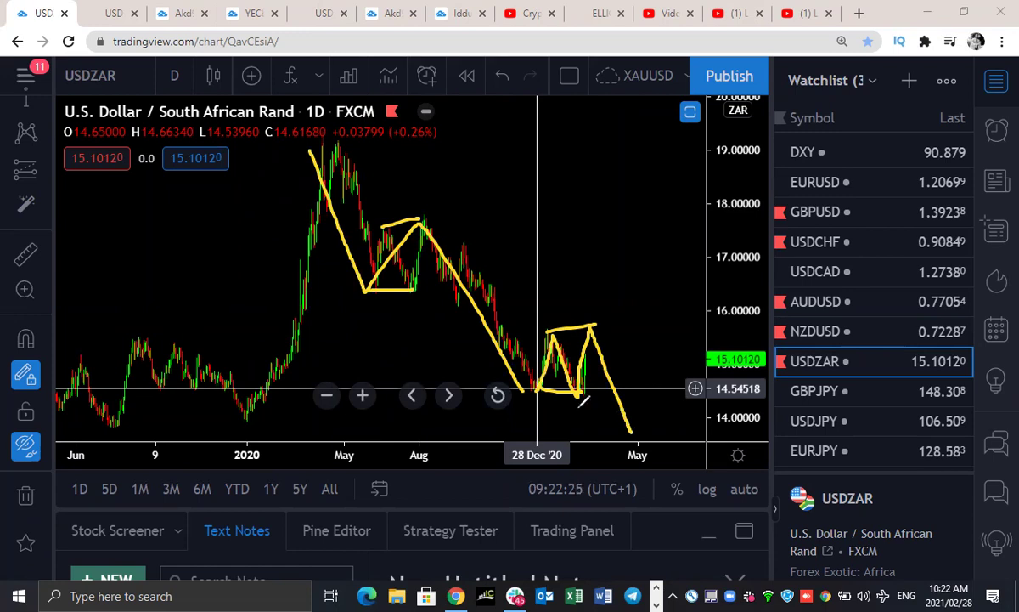
pyautogui.moveTo(630, 431)
pyautogui.mouseDown()
pyautogui.moveTo(669, 272)
pyautogui.moveTo(666, 247)
pyautogui.moveTo(659, 265)
pyautogui.moveTo(675, 247)
pyautogui.mouseUp()
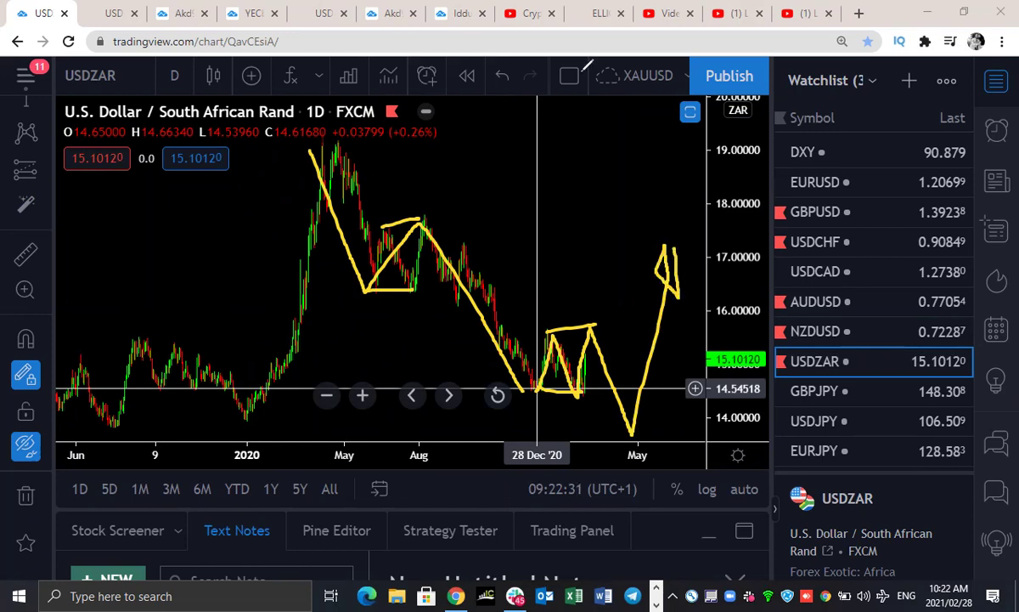
pyautogui.press('e')
pyautogui.moveTo(585, 363)
pyautogui.mouseDown()
pyautogui.moveTo(588, 334)
pyautogui.moveTo(606, 360)
pyautogui.moveTo(654, 291)
pyautogui.moveTo(687, 147)
pyautogui.mouseUp()
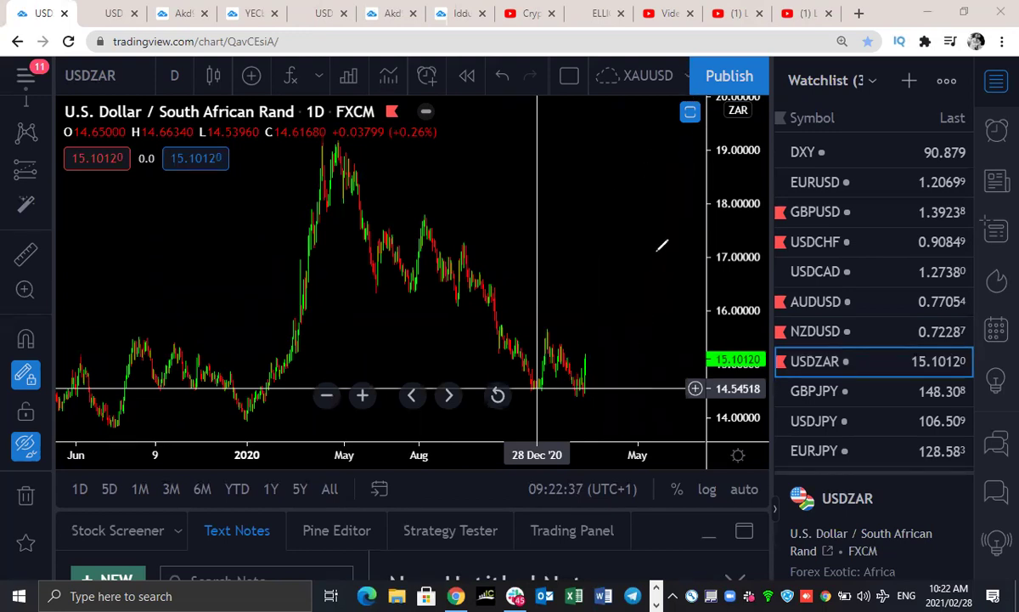
# - Load the GBPJPY chart and switch it to the weekly timeframe
pyautogui.click(836, 393)
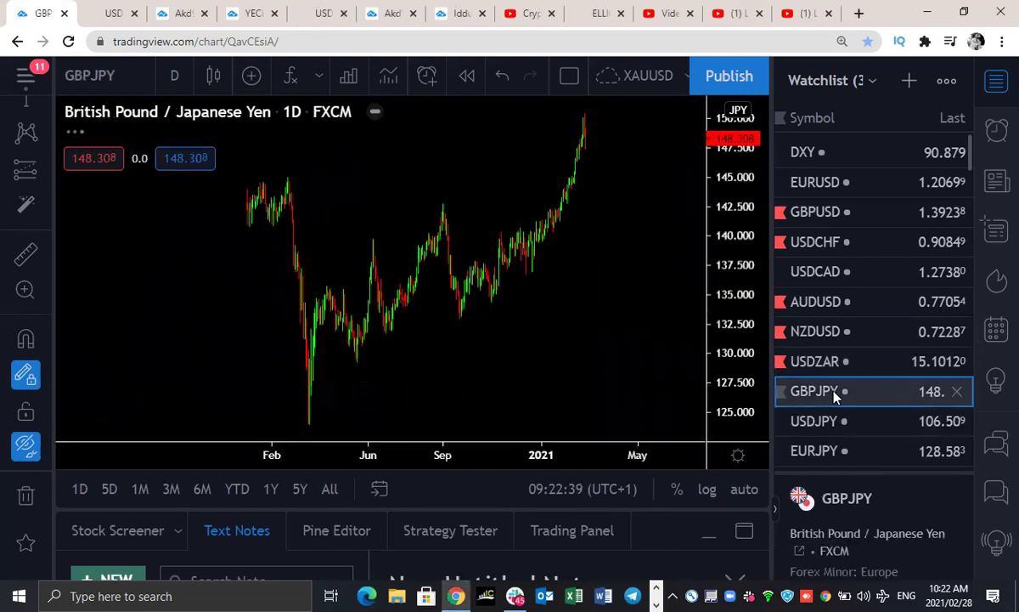
pyautogui.scroll(-5, 559, 348)
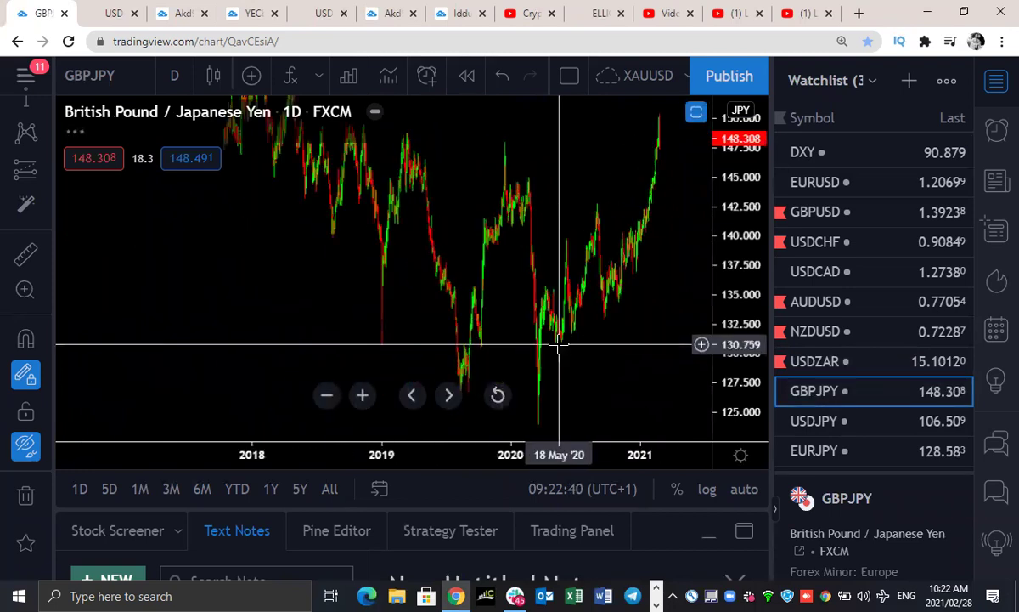
pyautogui.click(174, 76)
pyautogui.scroll(-4, 211, 489)
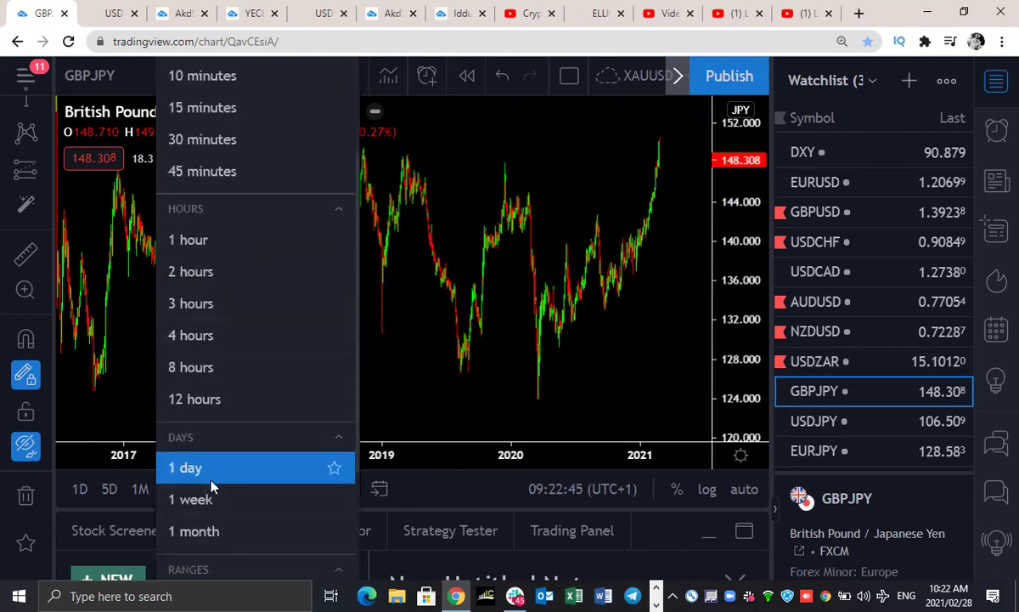
pyautogui.click(199, 500)
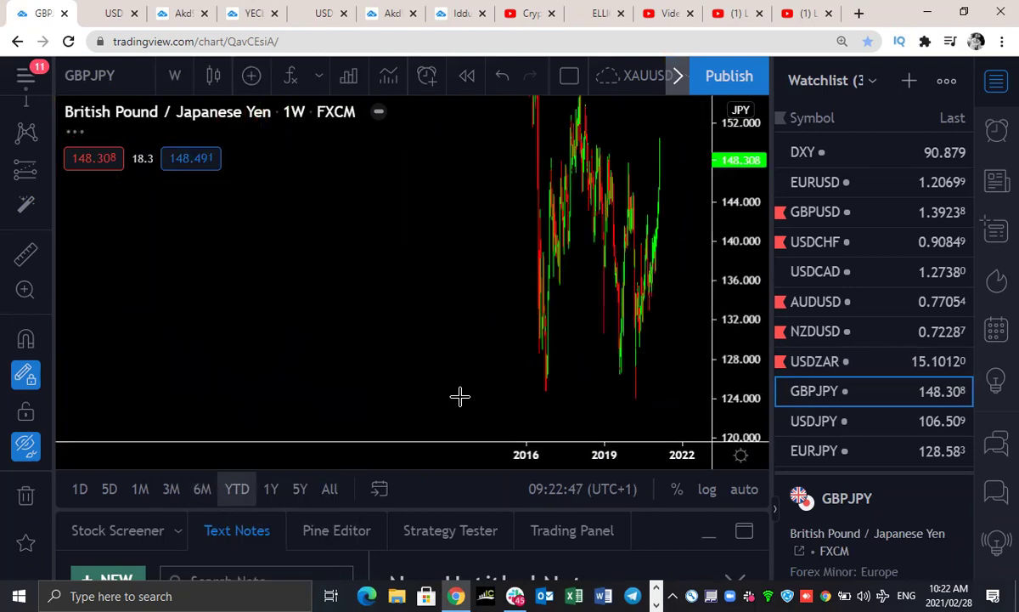
# - Mark GBPJPY's range since 2016 in yellow between about 124 and 156, and extend the latest rally toward the upper line
pyautogui.moveTo(722, 264); pyautogui.dragTo(729, 400)
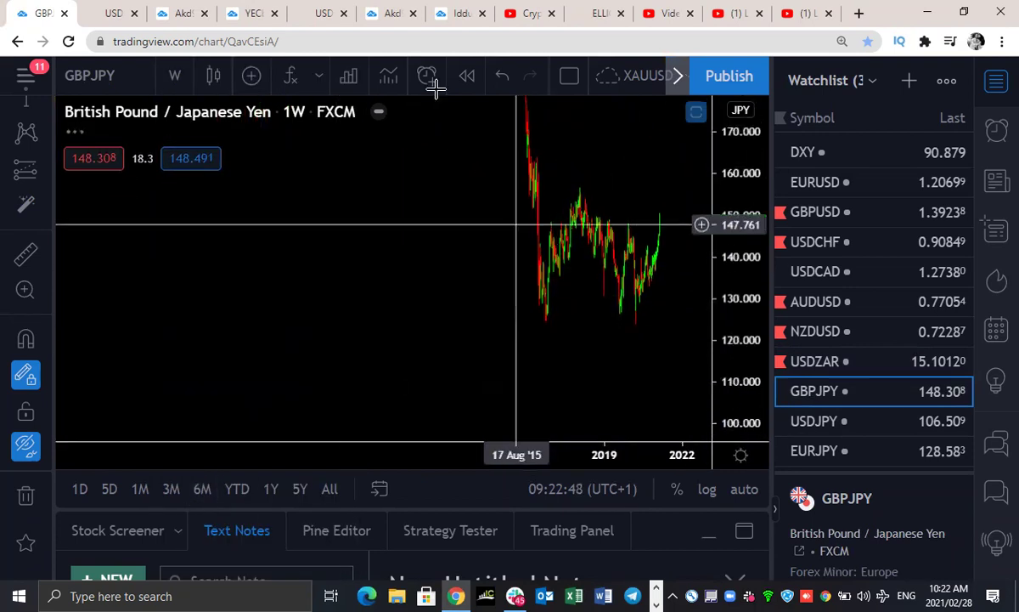
pyautogui.moveTo(580, 189); pyautogui.dragTo(681, 192)
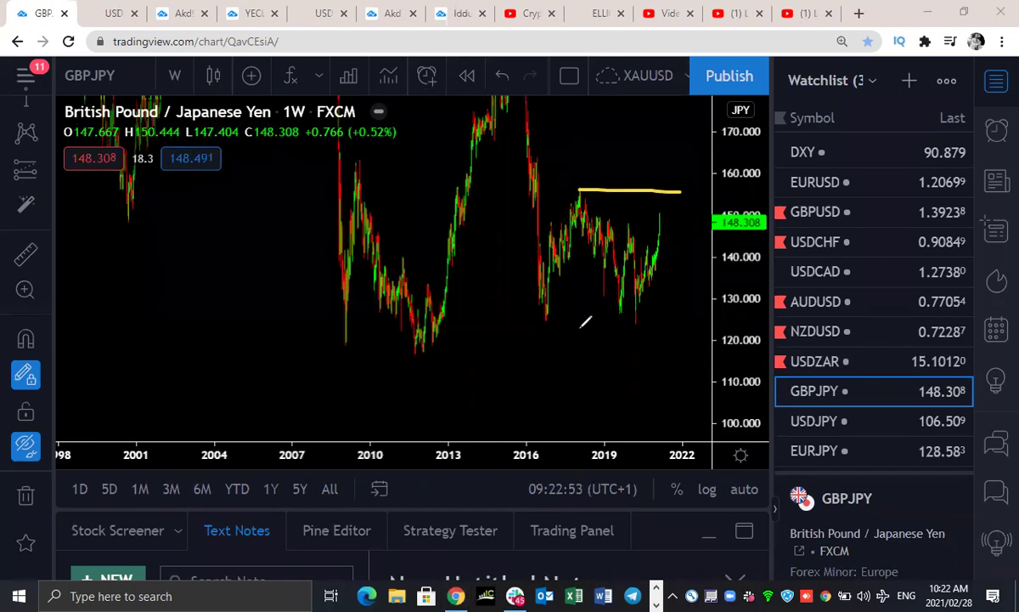
pyautogui.moveTo(542, 325); pyautogui.dragTo(651, 324)
pyautogui.moveTo(662, 211)
pyautogui.mouseDown()
pyautogui.moveTo(662, 222)
pyautogui.moveTo(671, 219)
pyautogui.moveTo(679, 192)
pyautogui.mouseUp()
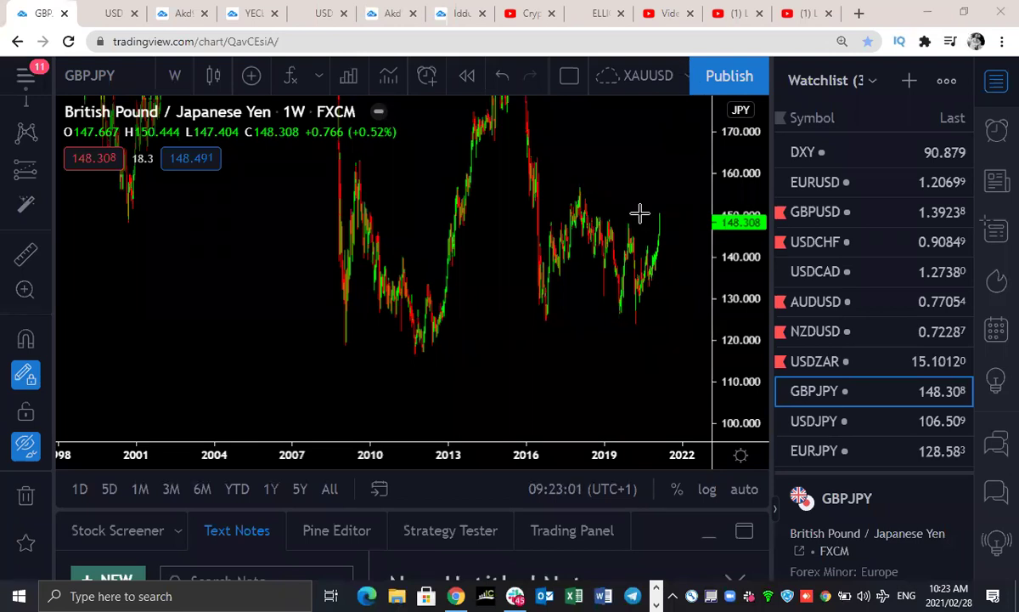
# - Switch the GBPJPY chart to the 4-hour timeframe with automatic price scaling
pyautogui.click(174, 75)
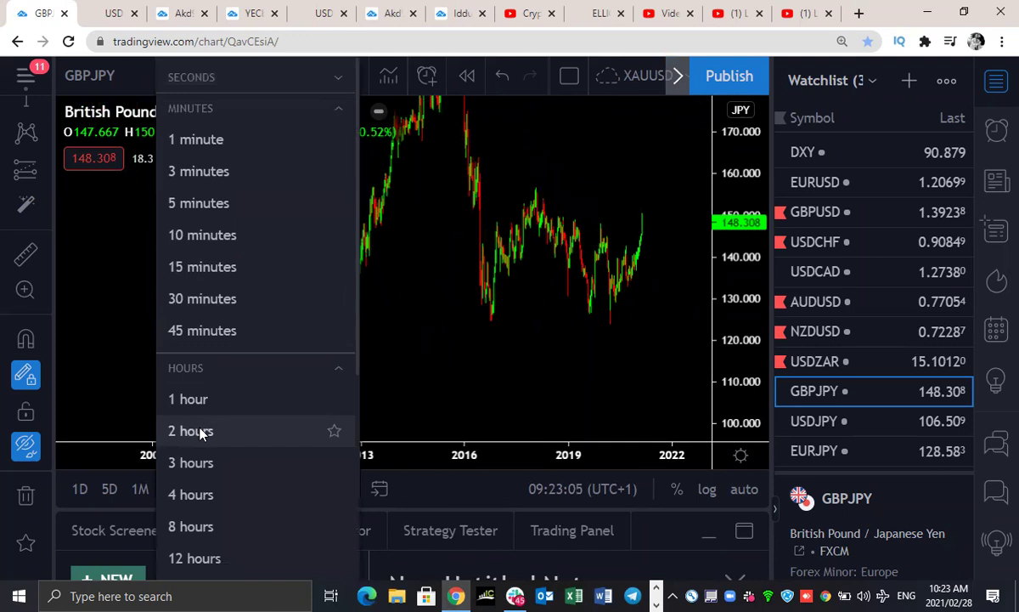
pyautogui.click(197, 494)
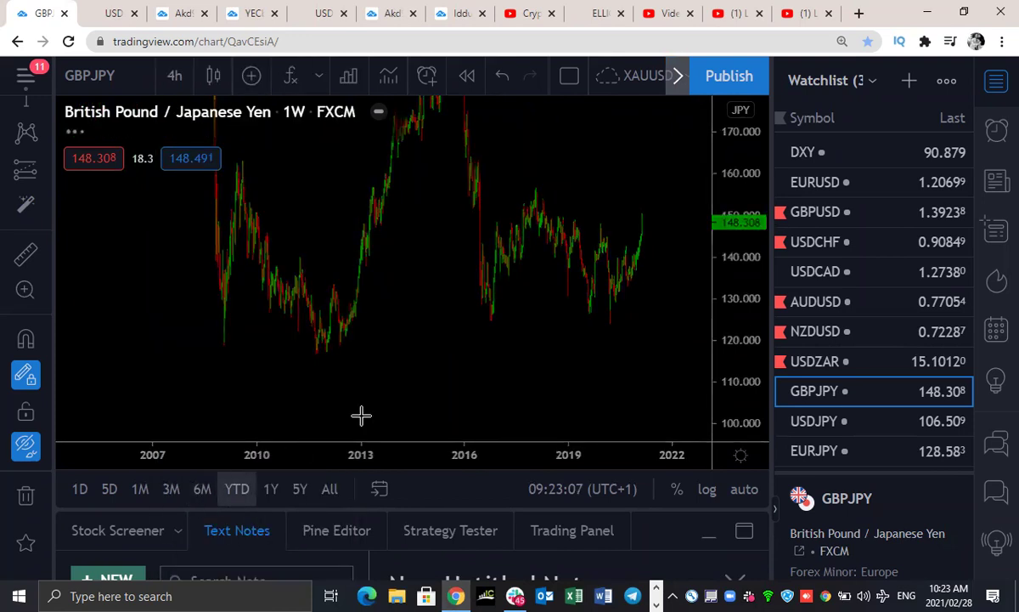
pyautogui.click(744, 489)
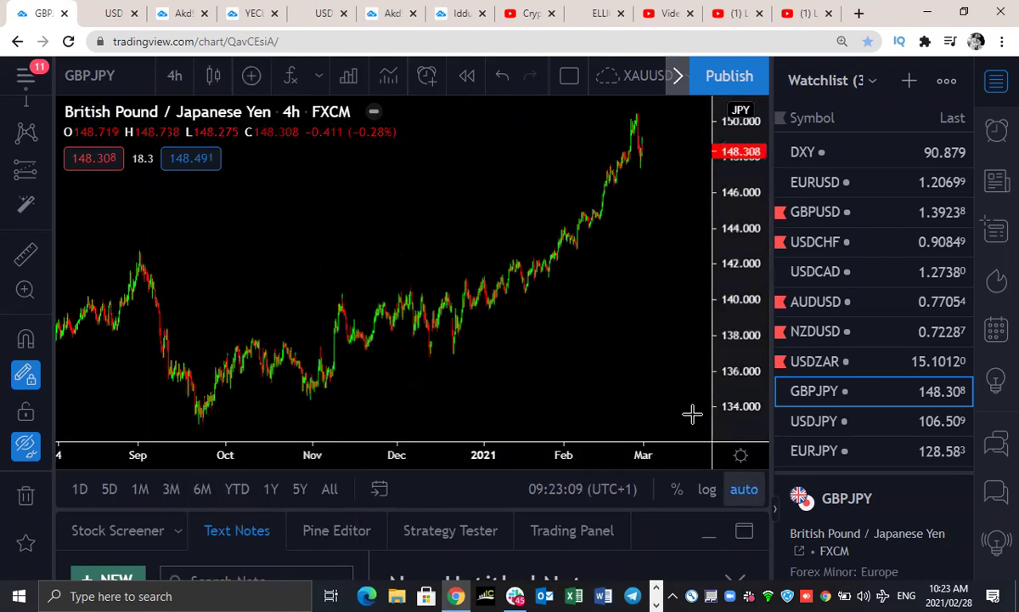
# - Sketch a channelled three-leg GBPJPY pullback from the late-February high to about 146.4, followed by a rally to about 151
pyautogui.scroll(5, 638, 352)
pyautogui.scroll(3, 637, 352)
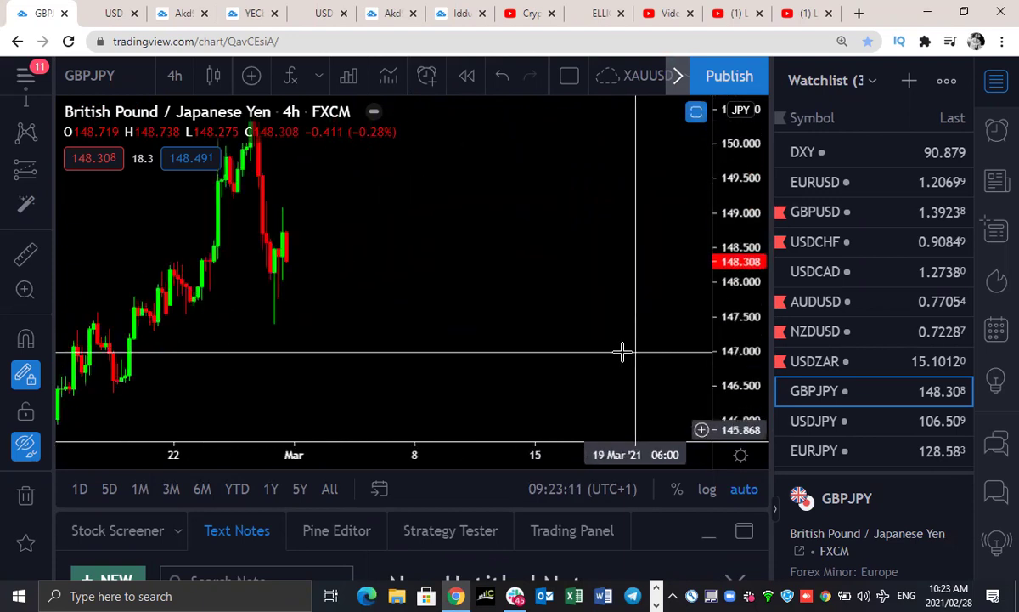
pyautogui.moveTo(369, 327); pyautogui.dragTo(619, 289)
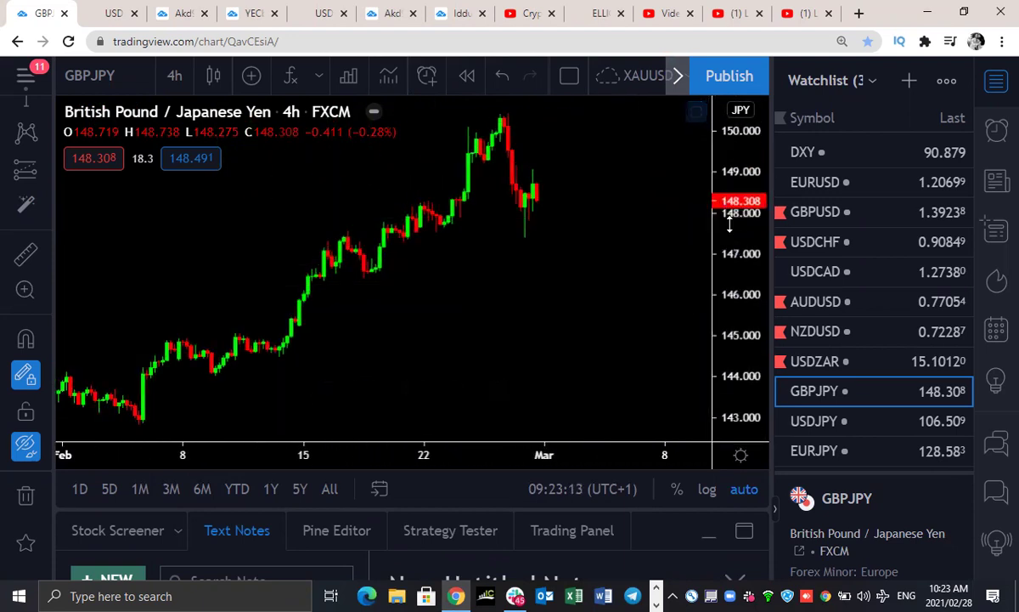
pyautogui.moveTo(501, 138)
pyautogui.mouseDown()
pyautogui.moveTo(521, 235)
pyautogui.moveTo(548, 200)
pyautogui.moveTo(568, 270)
pyautogui.moveTo(629, 121)
pyautogui.moveTo(513, 166)
pyautogui.moveTo(564, 241)
pyautogui.moveTo(514, 227)
pyautogui.moveTo(503, 129)
pyautogui.mouseUp()
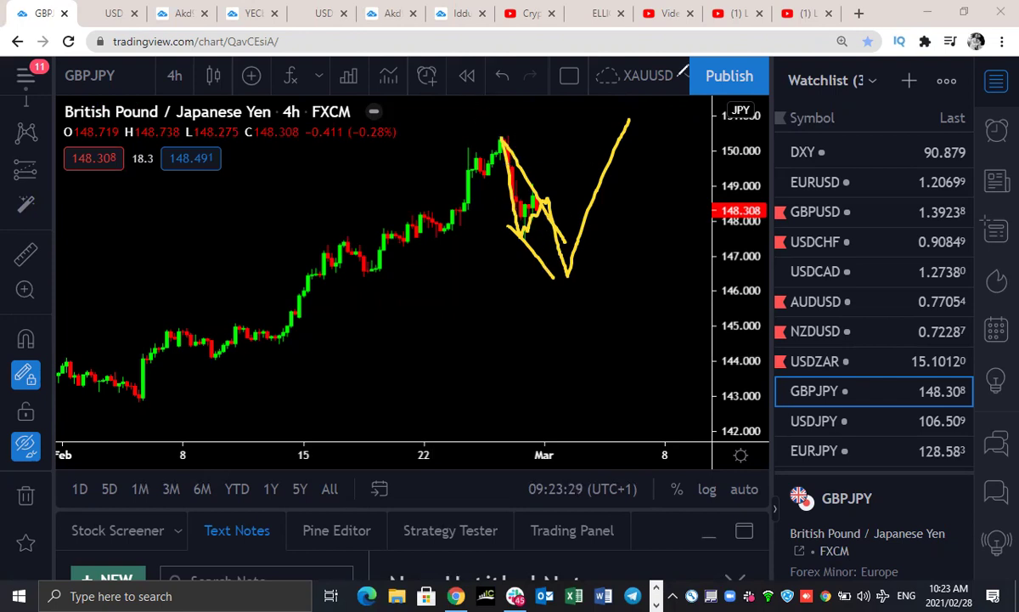
# - Clear the GBPJPY sketch and load the USDJPY 4-hour chart
pyautogui.scroll(-5, 571, 313)
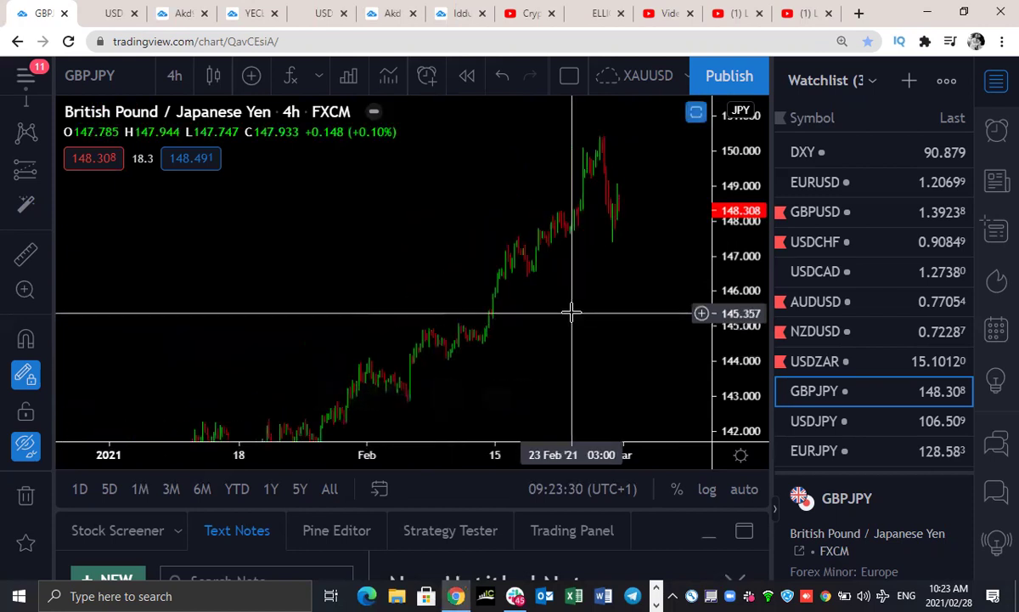
pyautogui.scroll(-3, 571, 312)
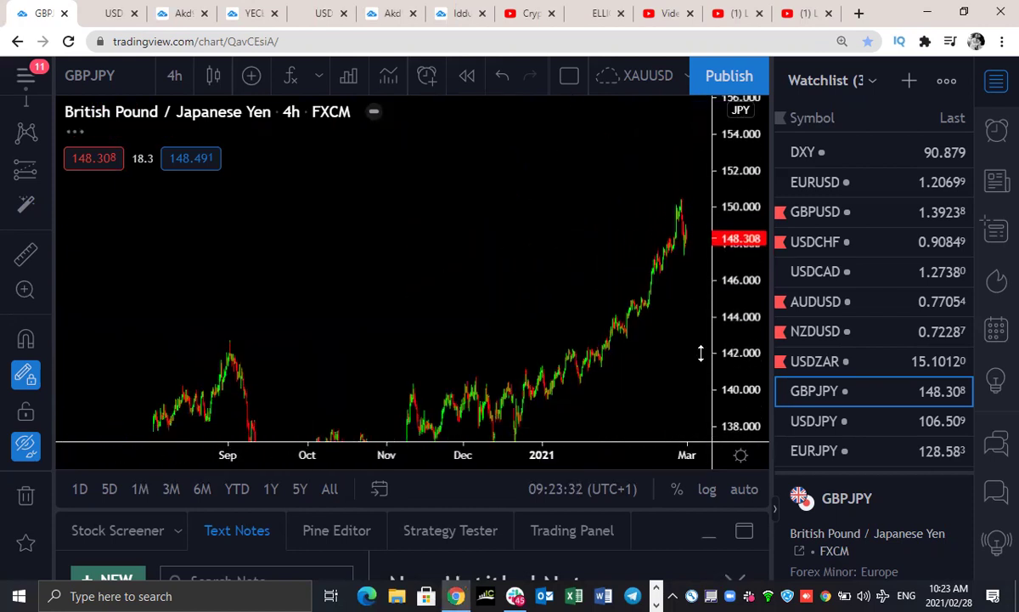
pyautogui.moveTo(549, 342); pyautogui.dragTo(408, 297)
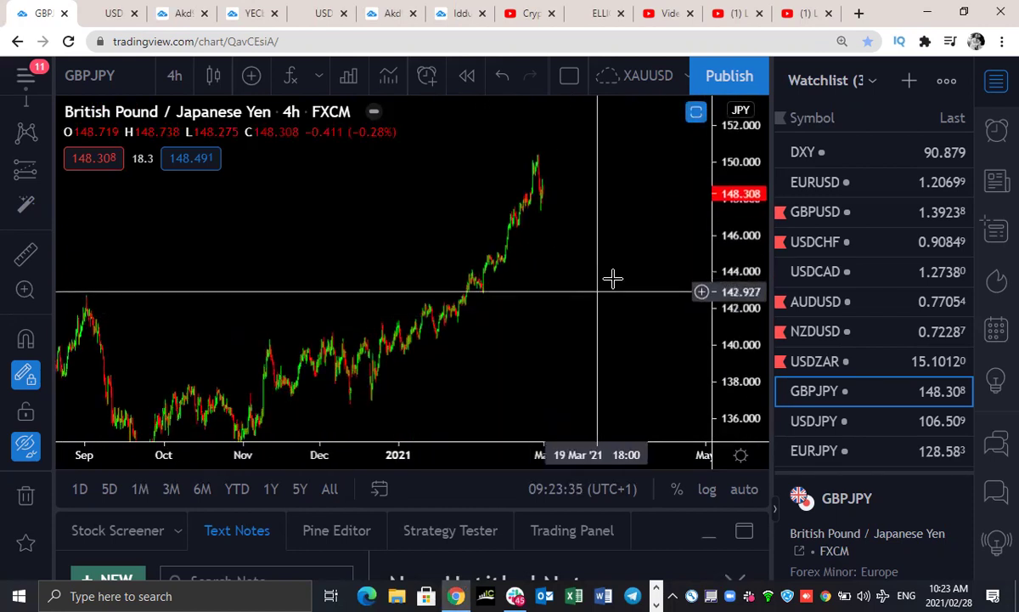
pyautogui.click(801, 419)
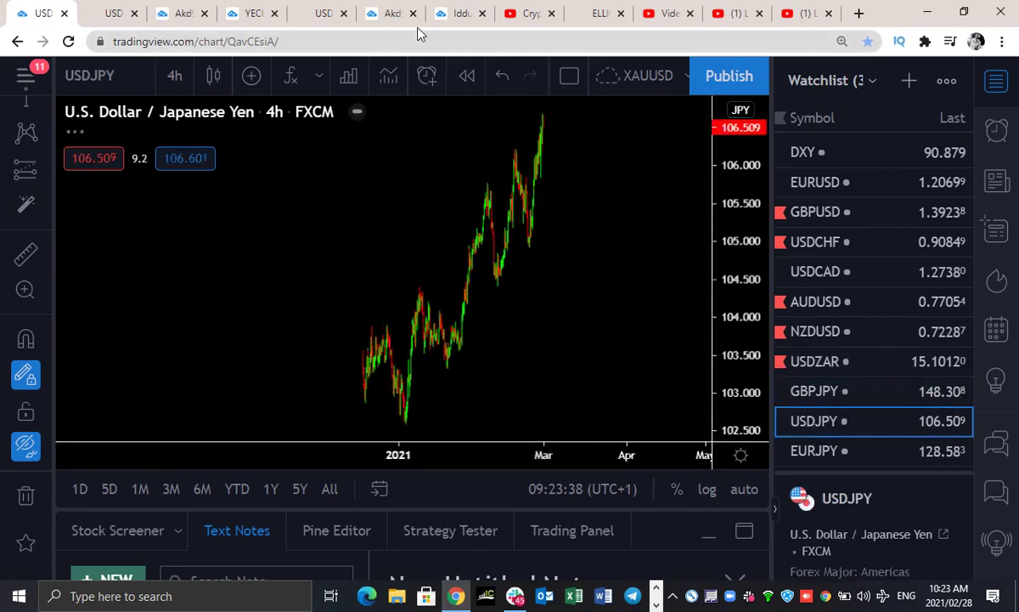
pyautogui.scroll(-1, 582, 594)
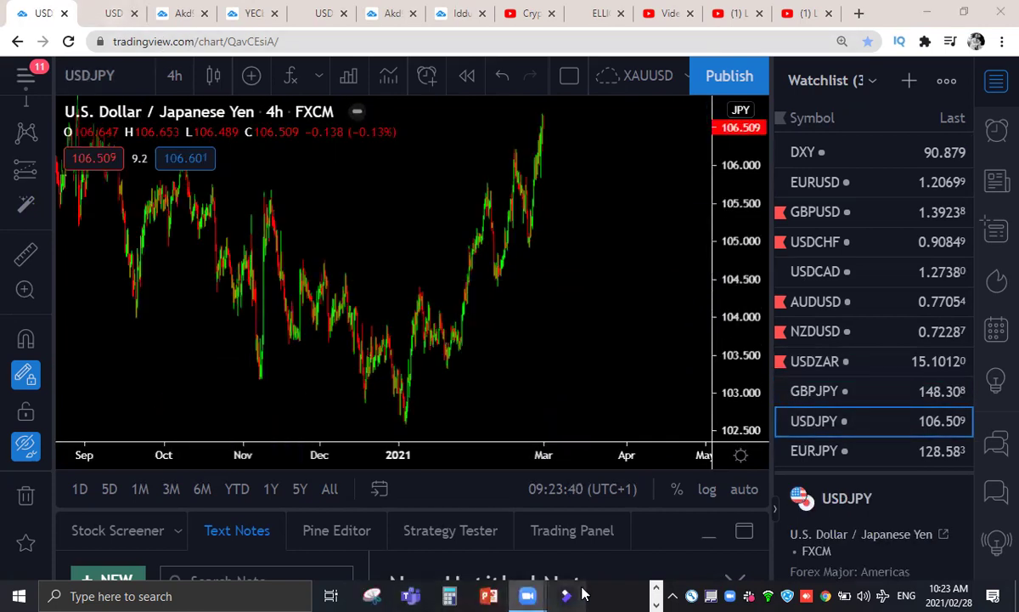
# - Switch to Slack and review the before-and-after chart posts in the before-after channel back to January 17th
pyautogui.click(656, 586)
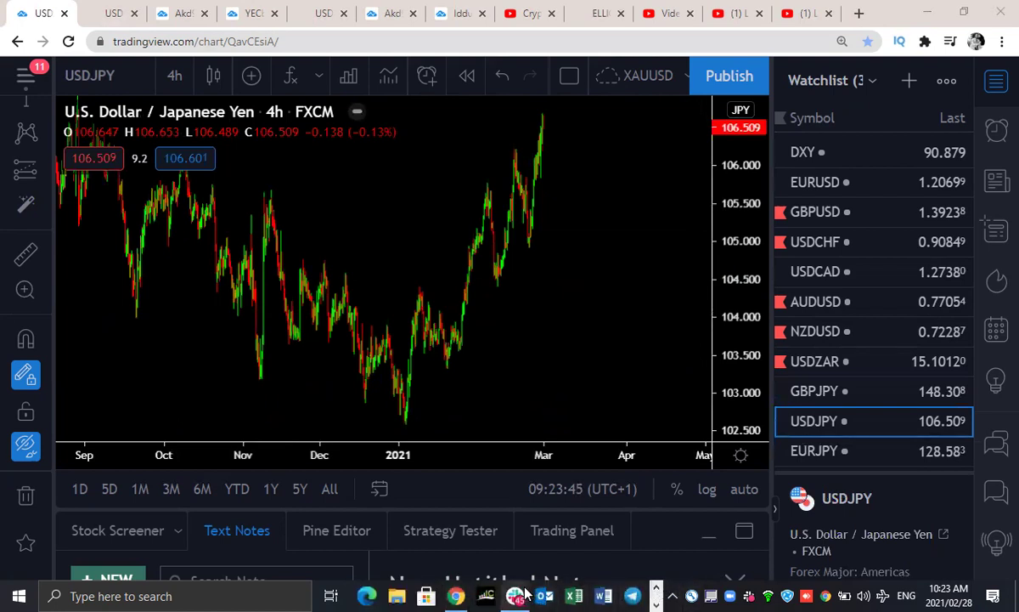
pyautogui.moveTo(515, 594)
pyautogui.click(510, 544)
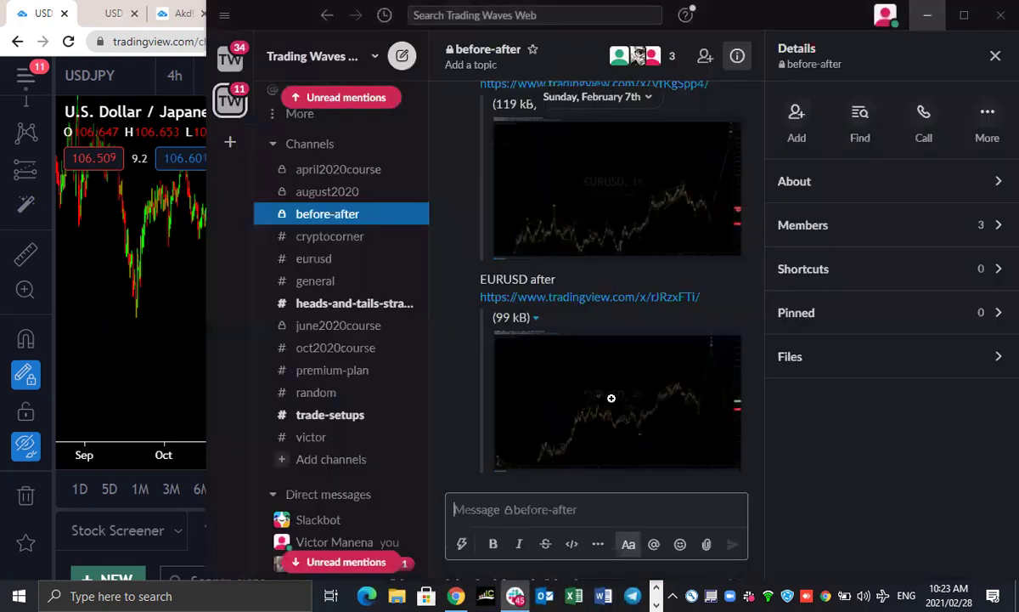
pyautogui.scroll(5, 611, 398)
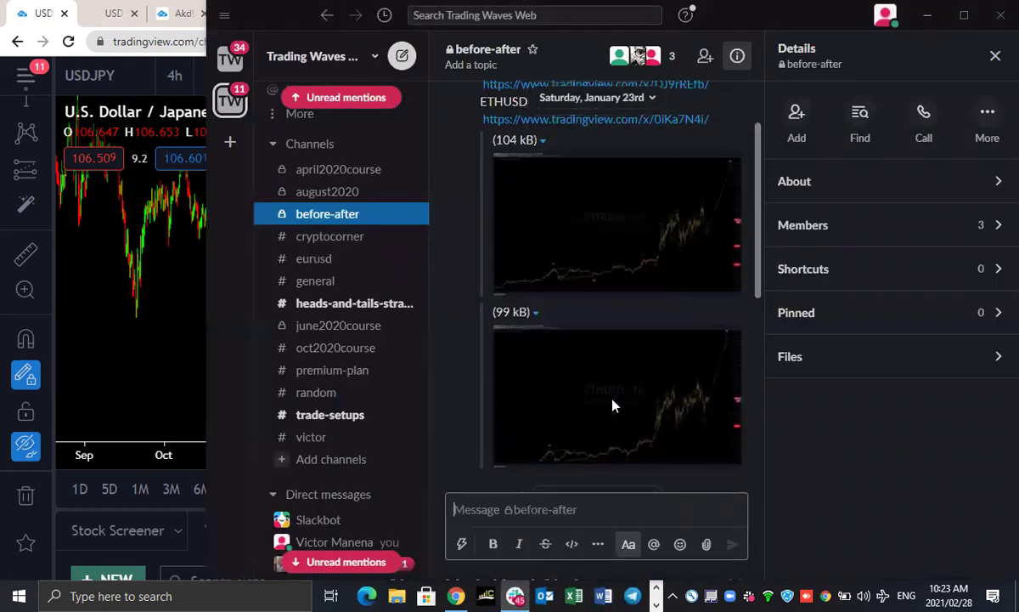
pyautogui.scroll(-5, 611, 398)
pyautogui.scroll(6, 611, 398)
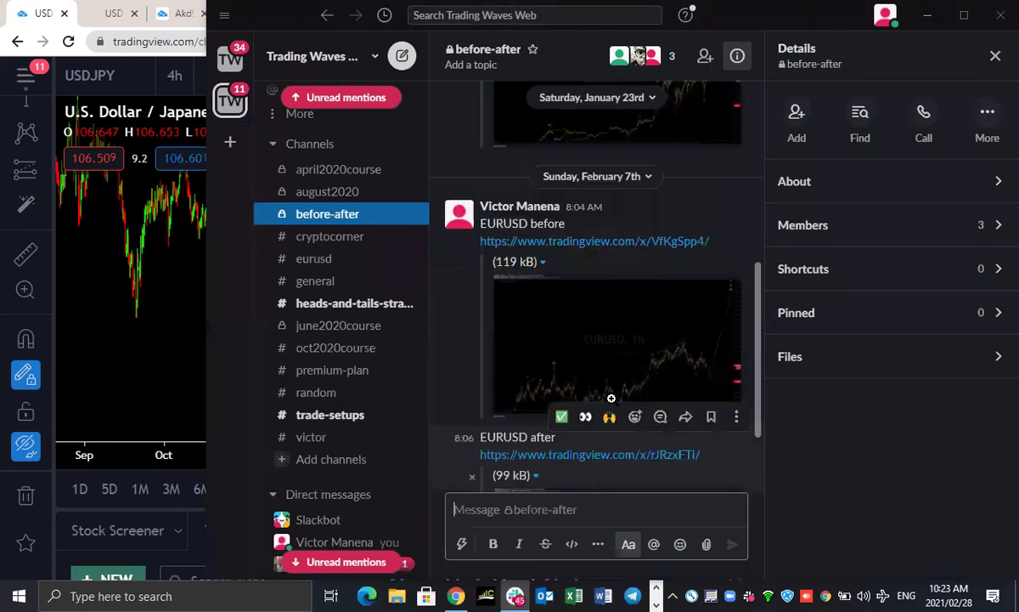
pyautogui.scroll(5, 611, 398)
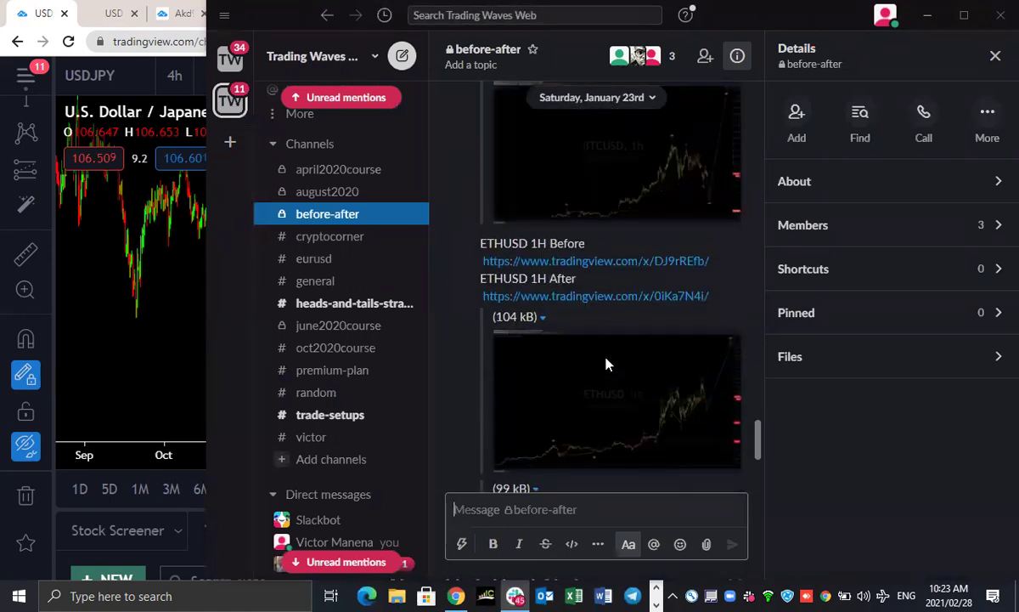
pyautogui.scroll(8, 604, 357)
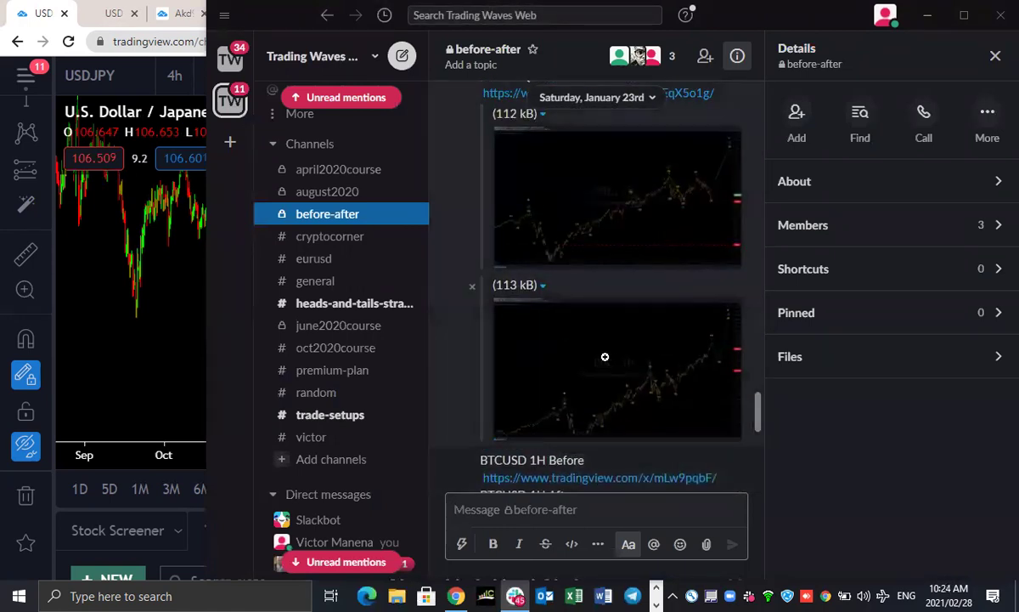
pyautogui.scroll(8, 605, 357)
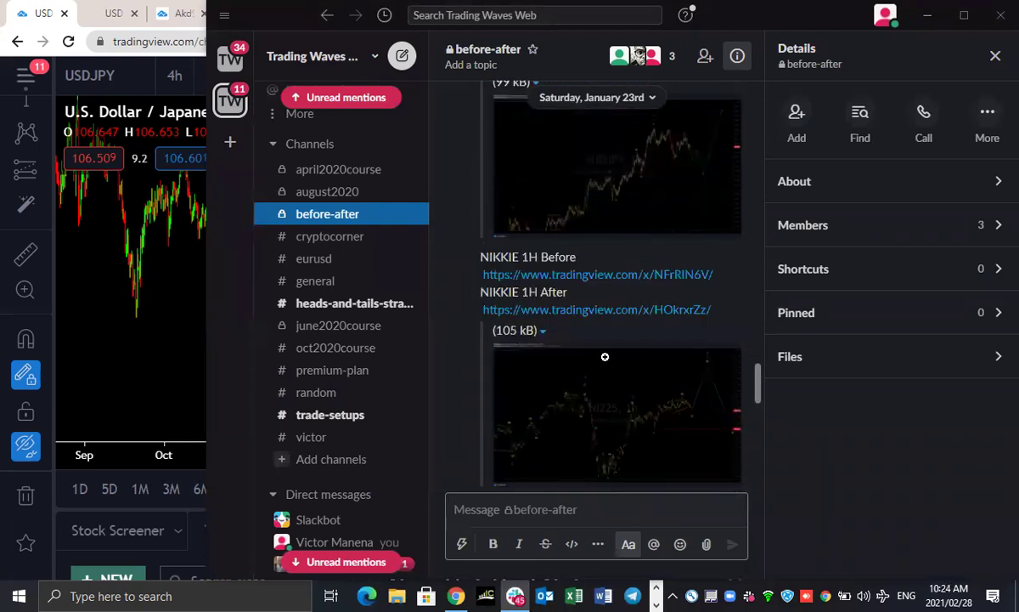
pyautogui.scroll(8, 605, 357)
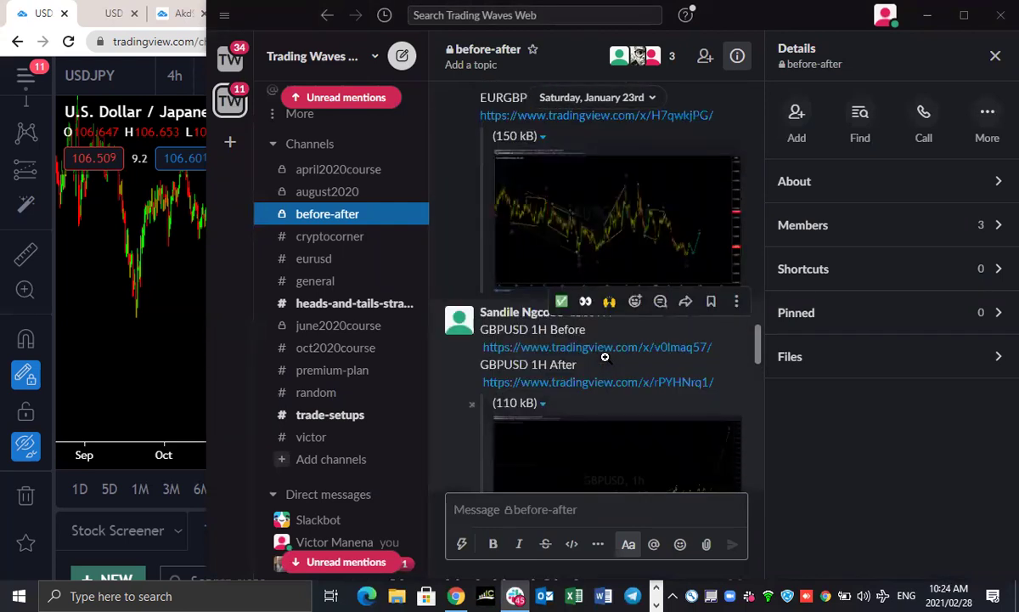
pyautogui.scroll(8, 605, 357)
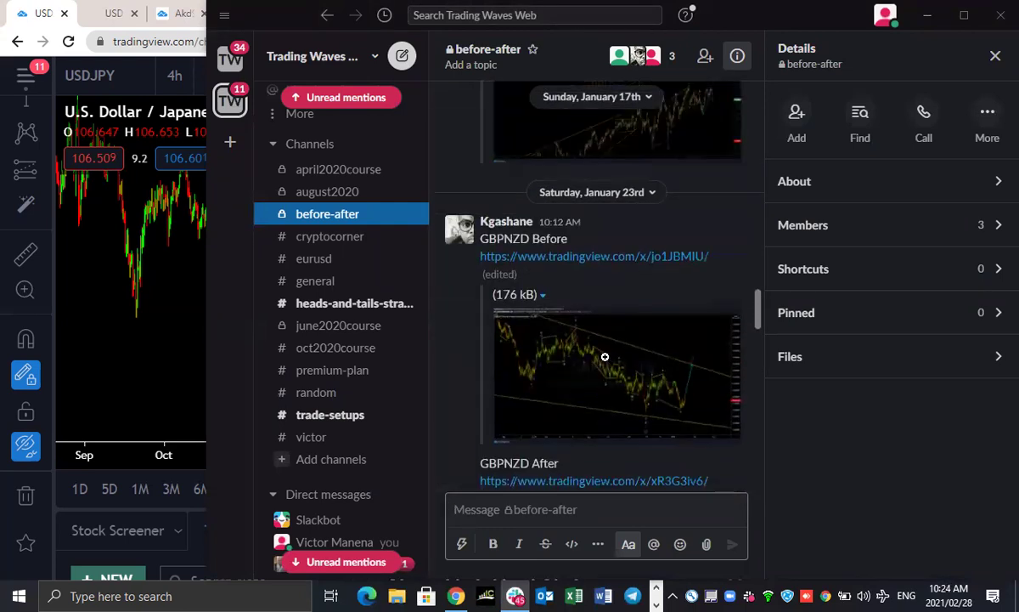
pyautogui.scroll(6, 605, 357)
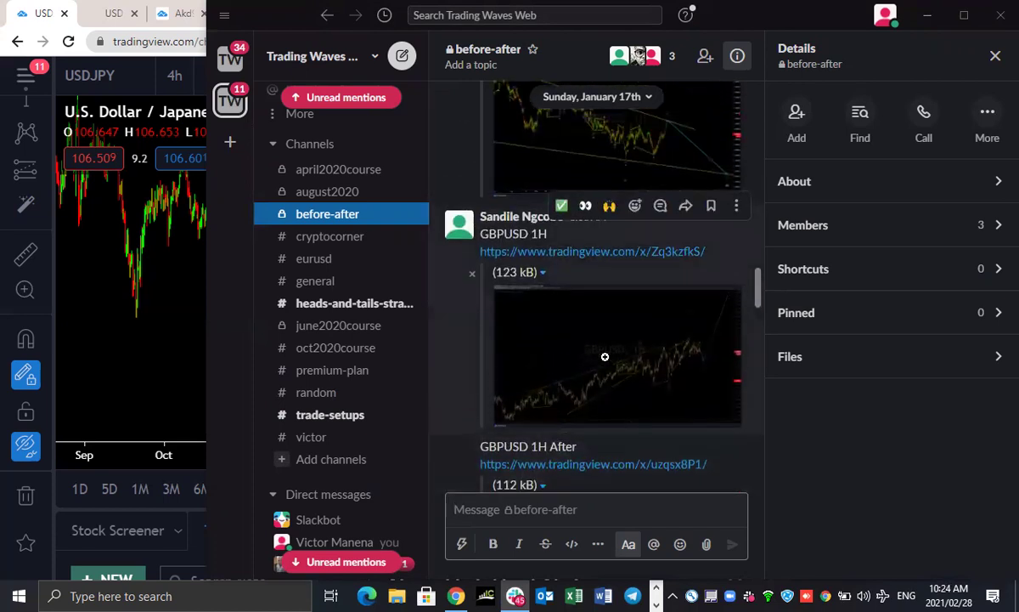
# - View the January 17th GBPNZD 1-hour chart image enlarged, and return to the USDJPY chart in the browser
pyautogui.scroll(3, 604, 356)
pyautogui.scroll(-3, 585, 135)
pyautogui.scroll(1, 584, 115)
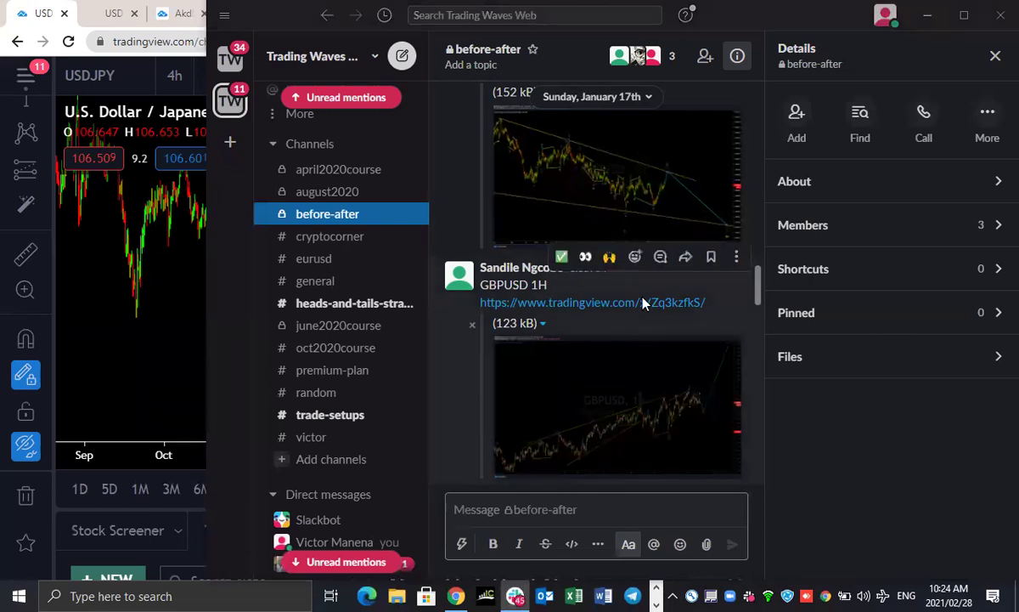
pyautogui.click(654, 196)
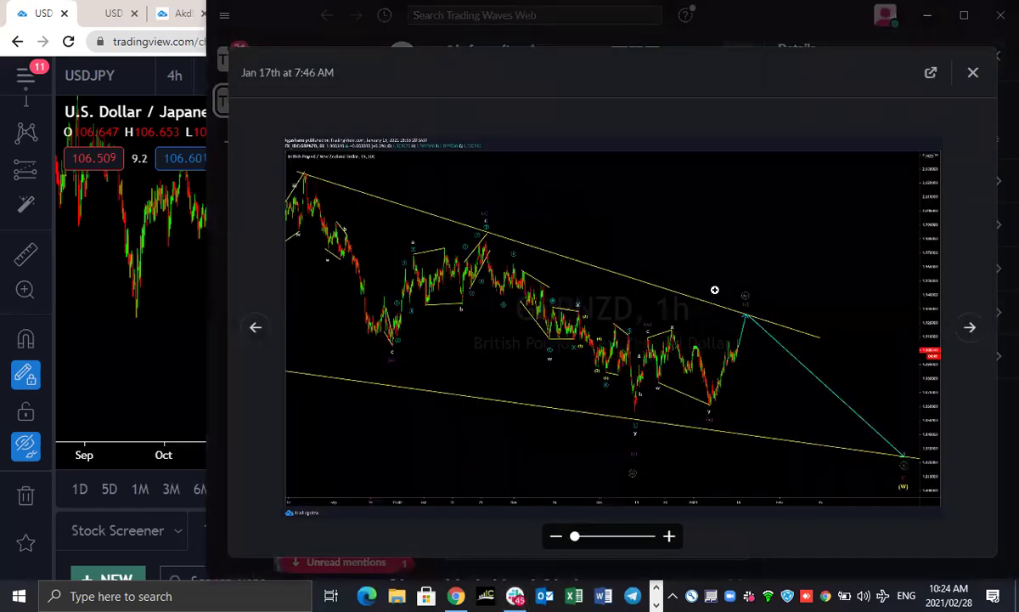
pyautogui.click(930, 23)
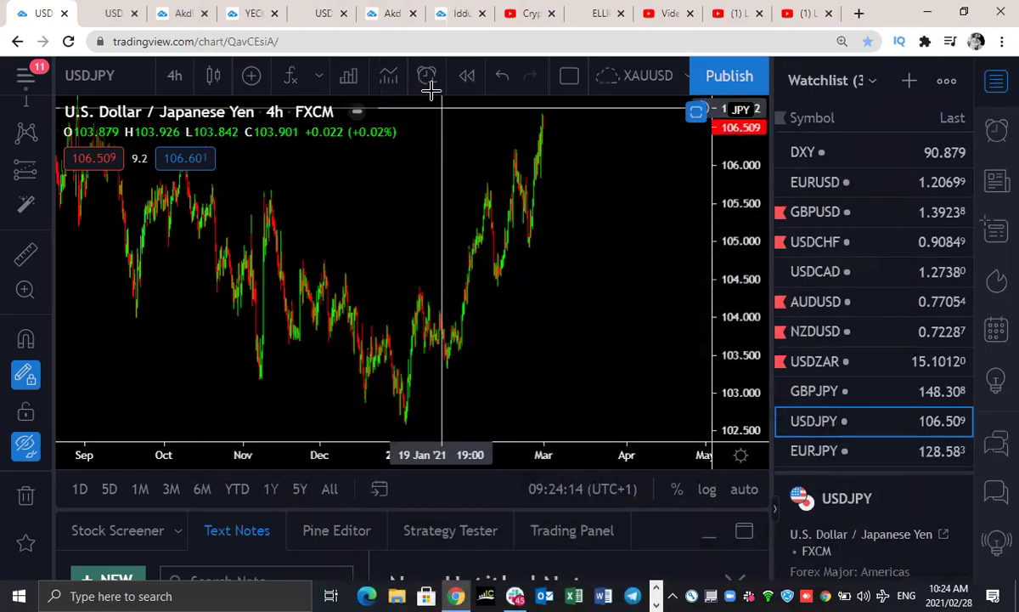
# - Open the Yen Pairs page of the Trading Waves member's area and bring up the USDJPY 4-hours chart, focused on its latest waves
pyautogui.click(111, 14)
pyautogui.moveTo(875, 129)
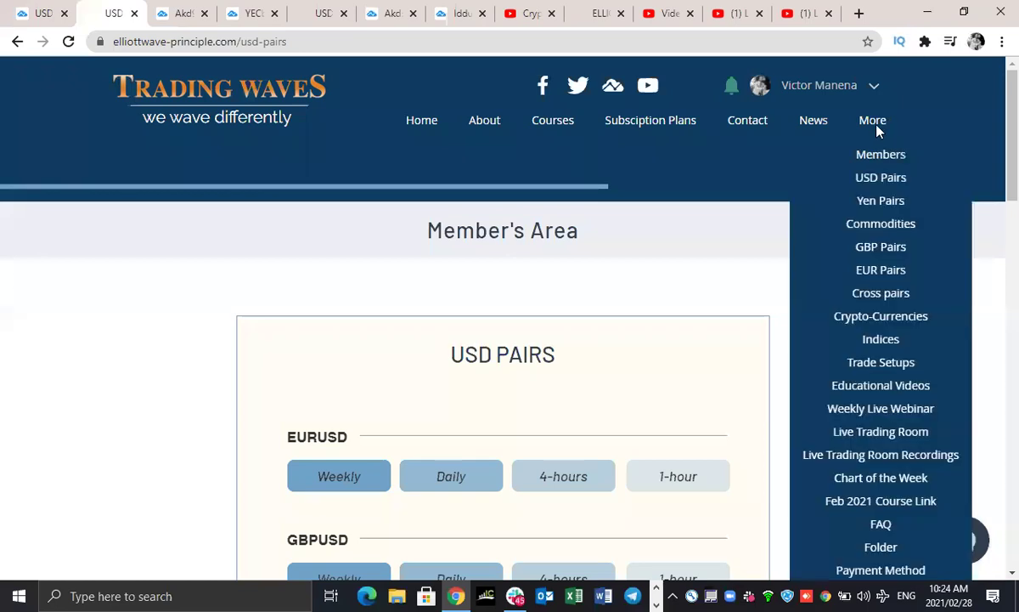
pyautogui.click(871, 206)
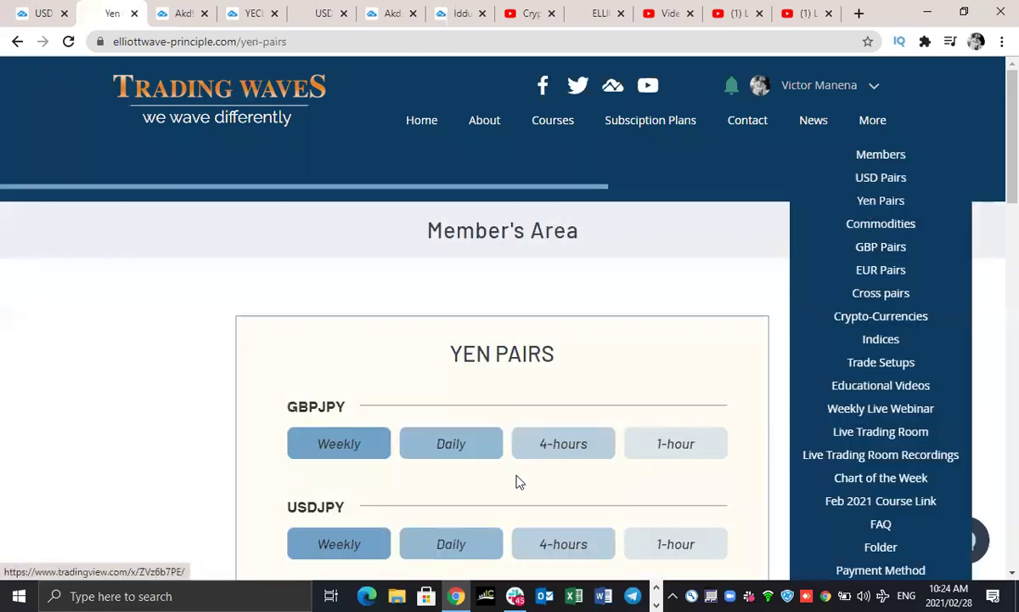
pyautogui.scroll(-2, 455, 469)
pyautogui.click(583, 386)
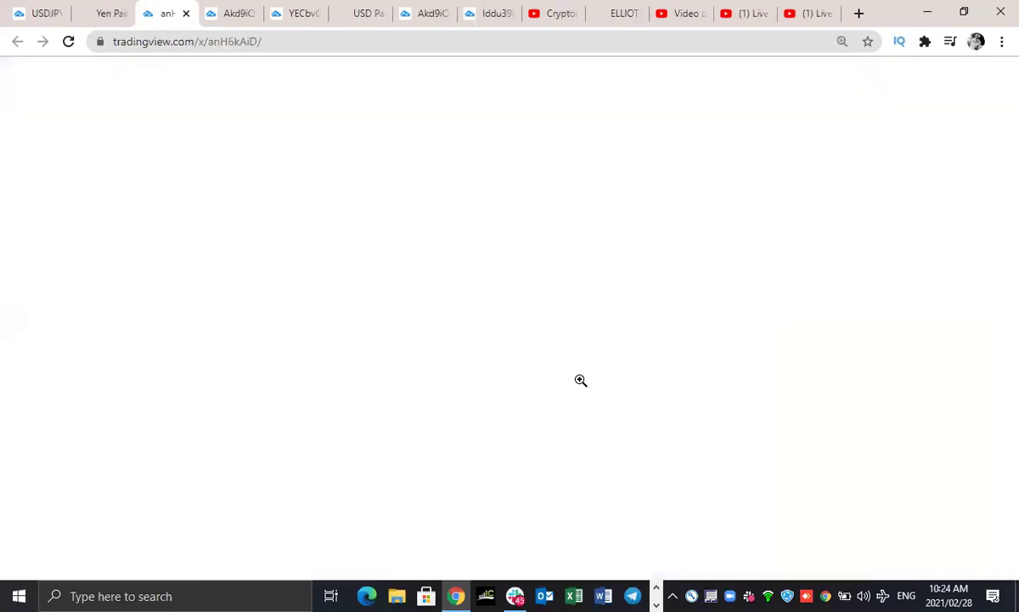
pyautogui.middleClick(733, 319)
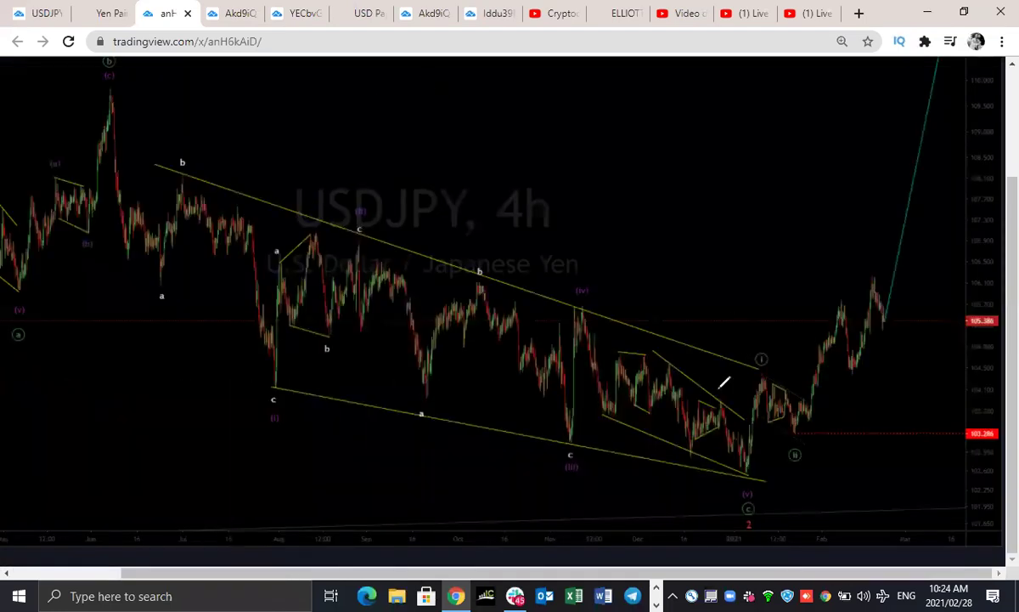
# - Sketch on the USDJPY snapshot a rising yellow zigzag to about 107.6, a level line near 106.5, and a smaller rising zigzag
pyautogui.moveTo(825, 353)
pyautogui.mouseDown()
pyautogui.moveTo(839, 308)
pyautogui.moveTo(853, 362)
pyautogui.moveTo(905, 197)
pyautogui.mouseUp()
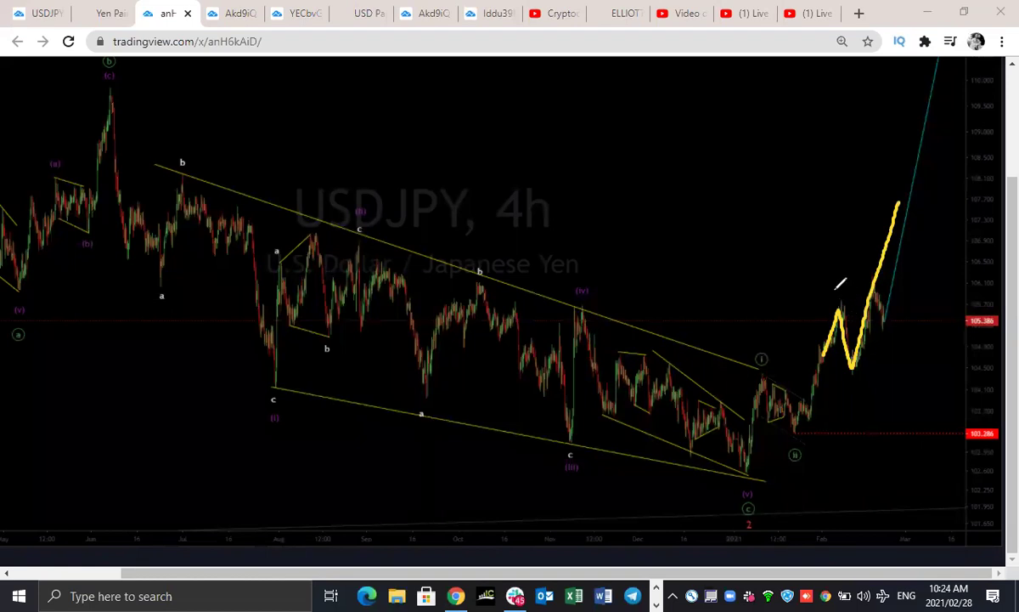
pyautogui.moveTo(979, 262); pyautogui.dragTo(844, 263)
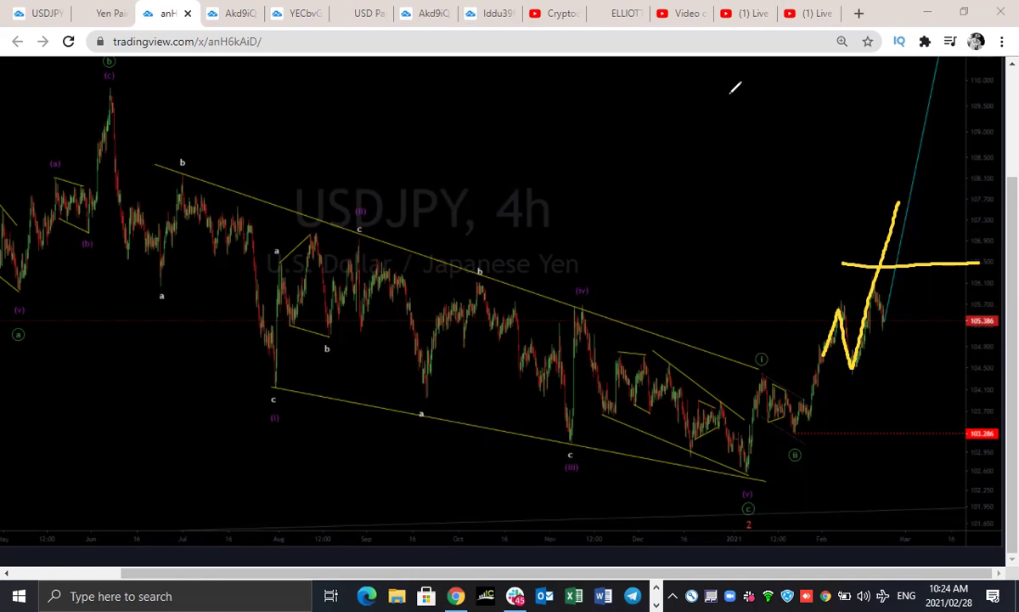
pyautogui.moveTo(875, 274)
pyautogui.mouseDown()
pyautogui.moveTo(891, 316)
pyautogui.moveTo(903, 230)
pyautogui.mouseUp()
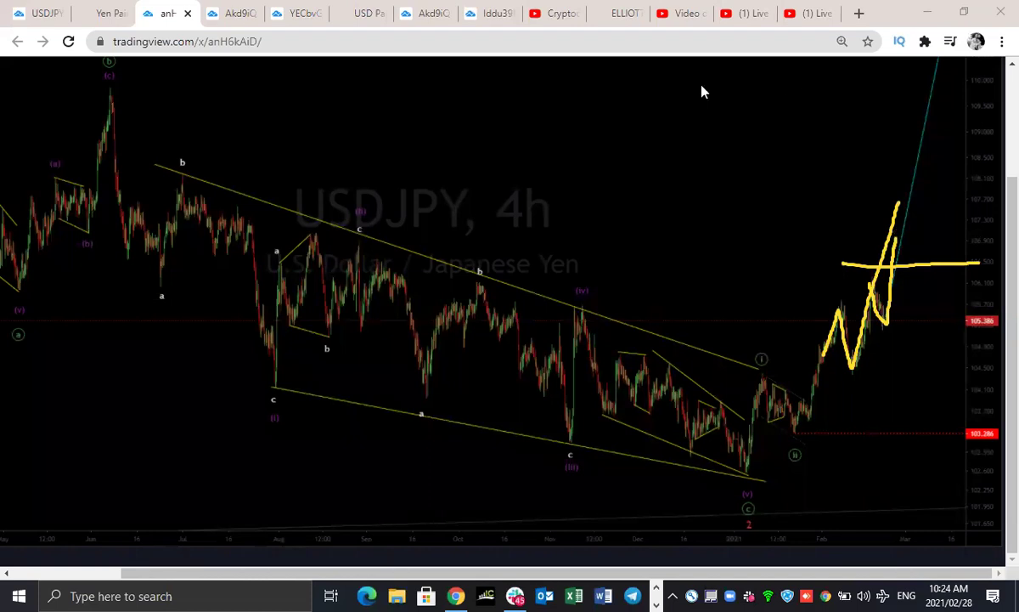
# - Clear the sketch, return to the live USDJPY chart and draw a rising zigzag from the late-February low to about 107.2
pyautogui.press('Escape')
pyautogui.click(34, 13)
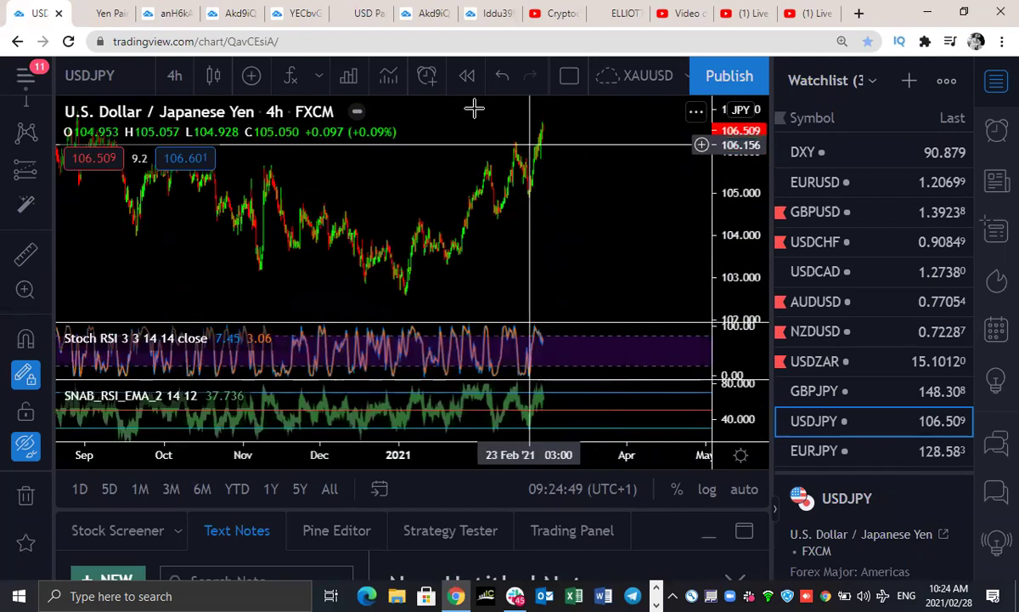
pyautogui.moveTo(529, 195)
pyautogui.mouseDown()
pyautogui.moveTo(543, 126)
pyautogui.moveTo(557, 140)
pyautogui.moveTo(572, 97)
pyautogui.mouseUp()
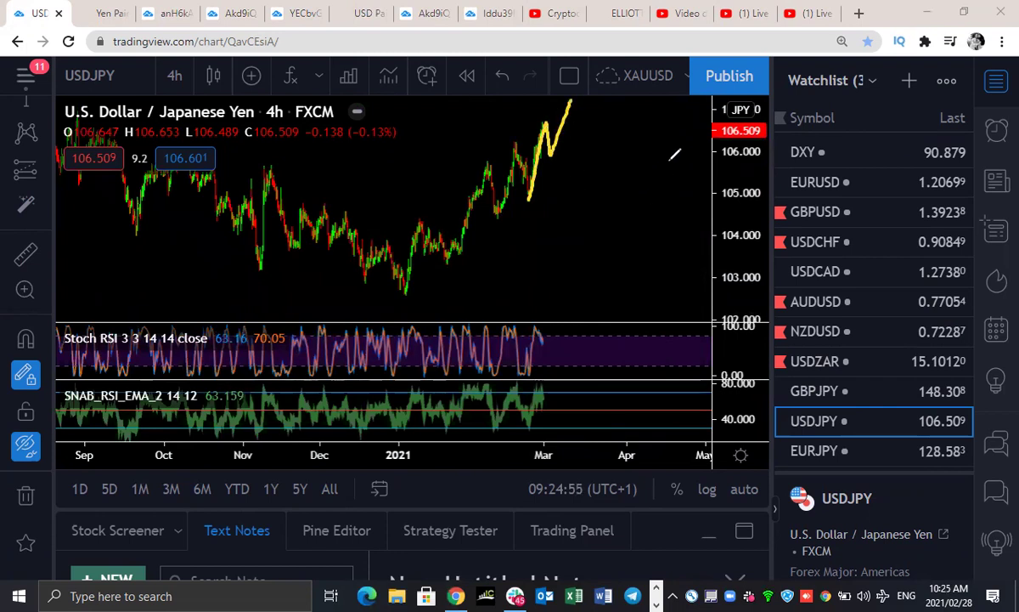
# - Clear the USDJPY sketch, load the EURJPY 4-hour chart and trace the rise from the January 2021 low in yellow
pyautogui.press('Escape')
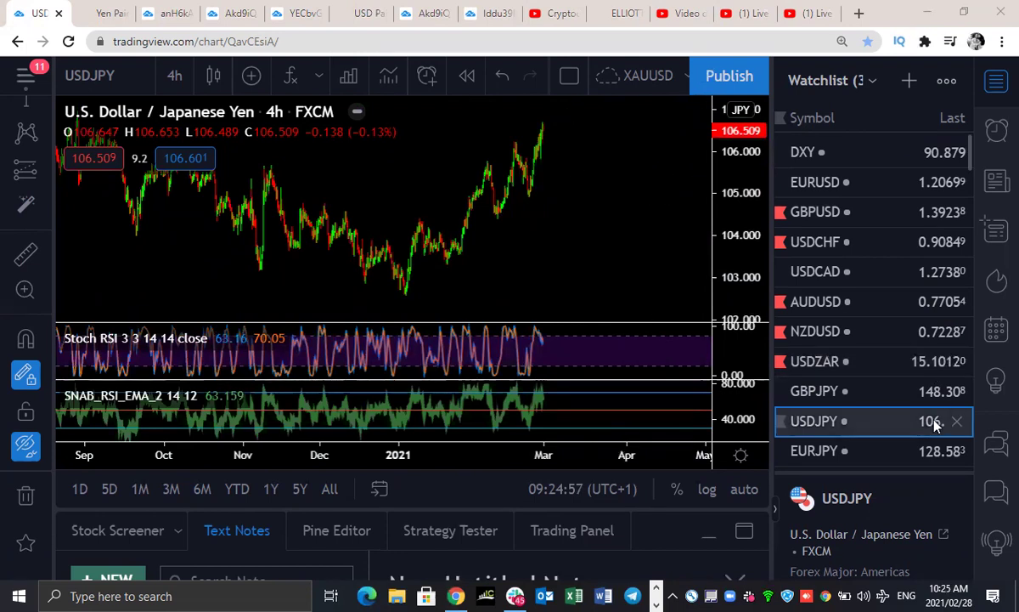
pyautogui.click(815, 449)
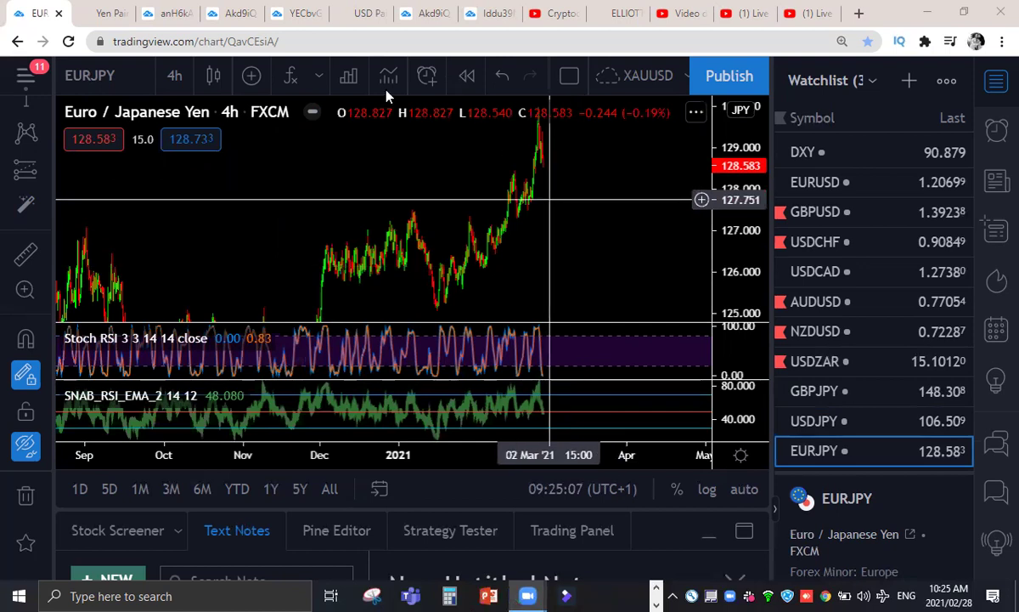
pyautogui.moveTo(443, 283)
pyautogui.mouseDown()
pyautogui.moveTo(464, 228)
pyautogui.moveTo(473, 243)
pyautogui.mouseUp()
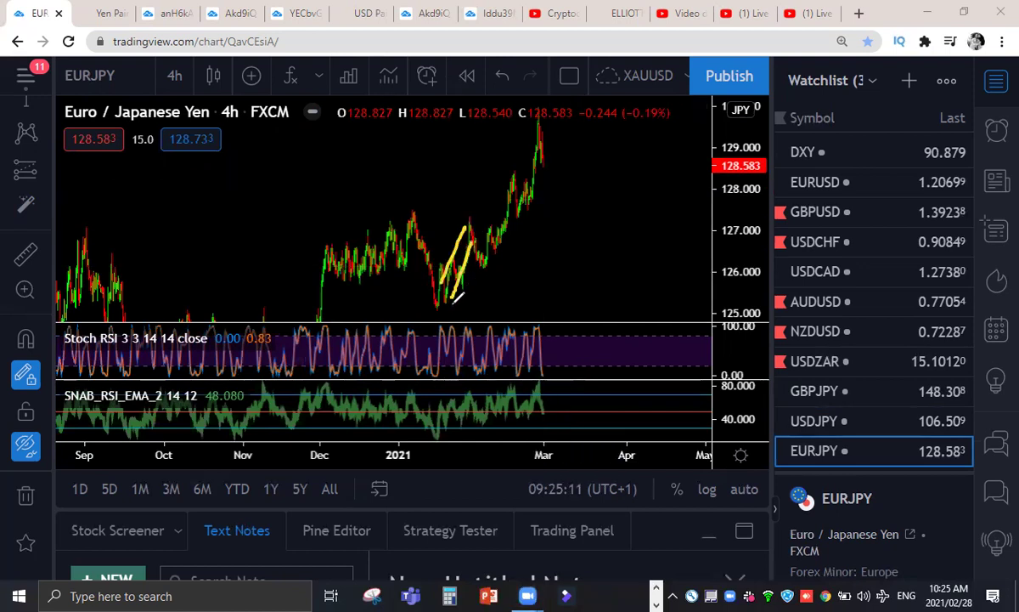
pyautogui.moveTo(443, 291)
pyautogui.mouseDown()
pyautogui.moveTo(467, 226)
pyautogui.moveTo(527, 194)
pyautogui.mouseUp()
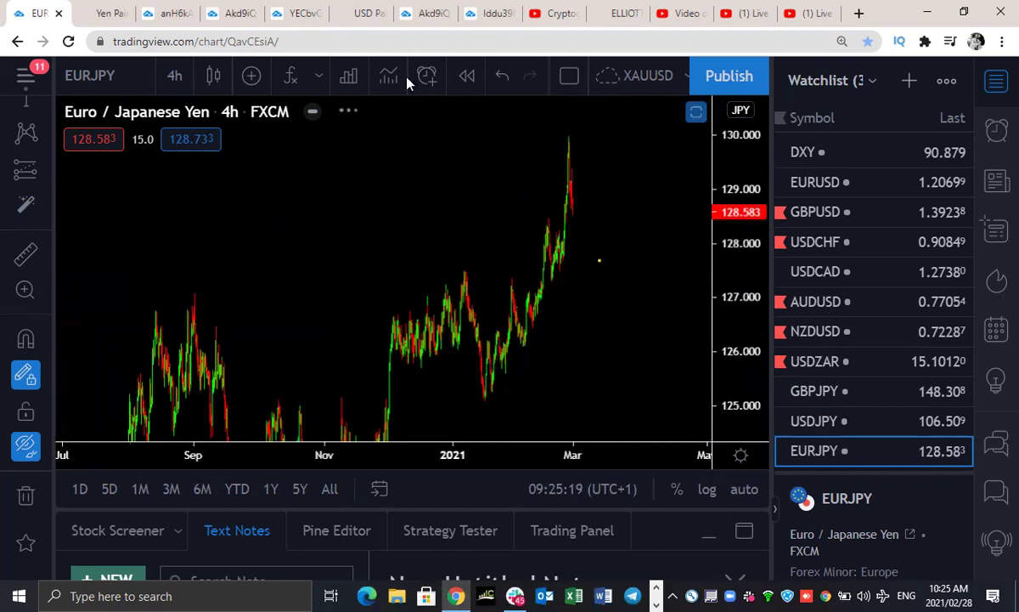
# - Switch the EURJPY chart to the 1-day interval
pyautogui.click(175, 76)
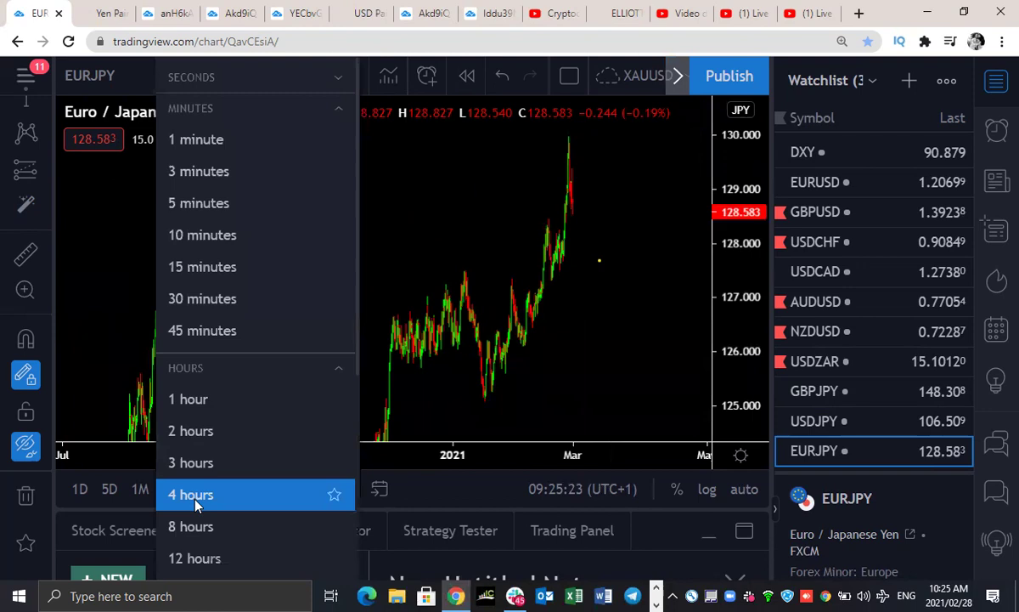
pyautogui.scroll(-2, 195, 504)
pyautogui.click(192, 546)
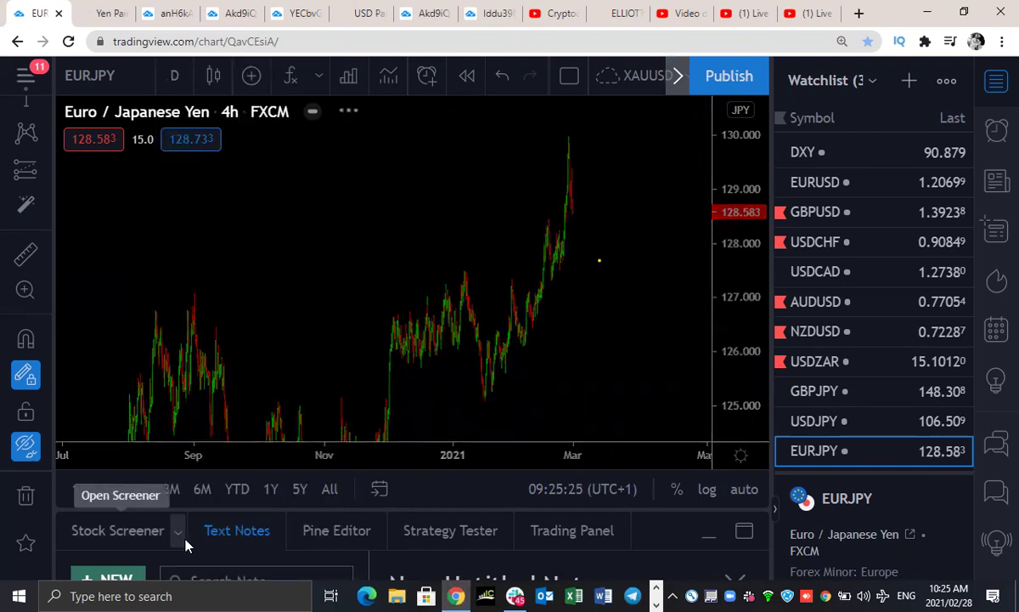
pyautogui.moveTo(757, 384)
pyautogui.mouseDown()
pyautogui.moveTo(761, 407)
pyautogui.moveTo(759, 386)
pyautogui.moveTo(764, 396)
pyautogui.mouseUp()
pyautogui.moveTo(764, 433); pyautogui.dragTo(721, 216)
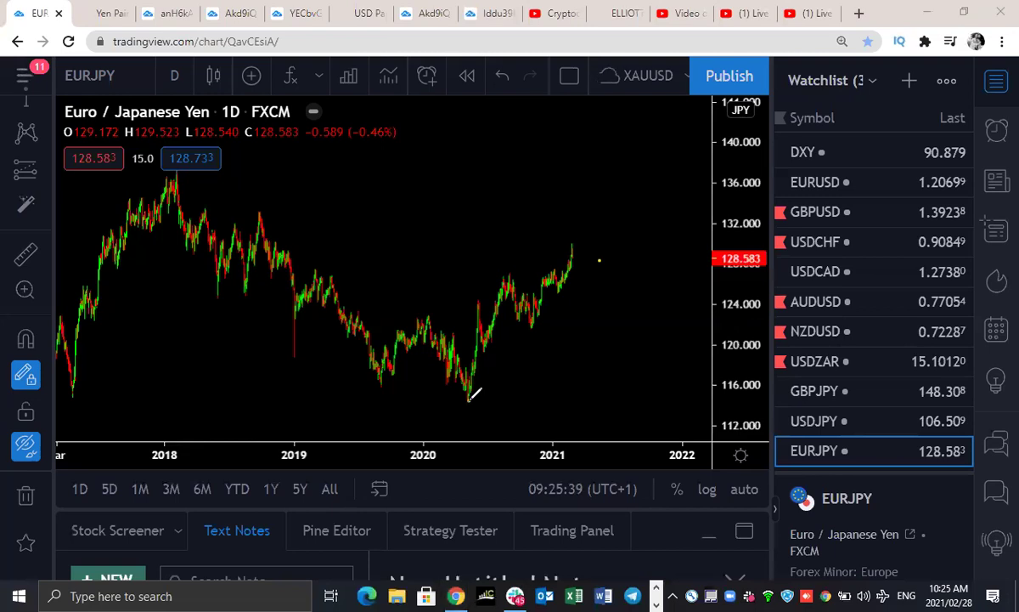
# - Trace a yellow three-leg rise from the 2020 EURJPY low to about 132 and add a short red pullback and rise
pyautogui.moveTo(469, 397)
pyautogui.mouseDown()
pyautogui.moveTo(506, 265)
pyautogui.moveTo(529, 327)
pyautogui.moveTo(551, 259)
pyautogui.moveTo(571, 235)
pyautogui.mouseUp()
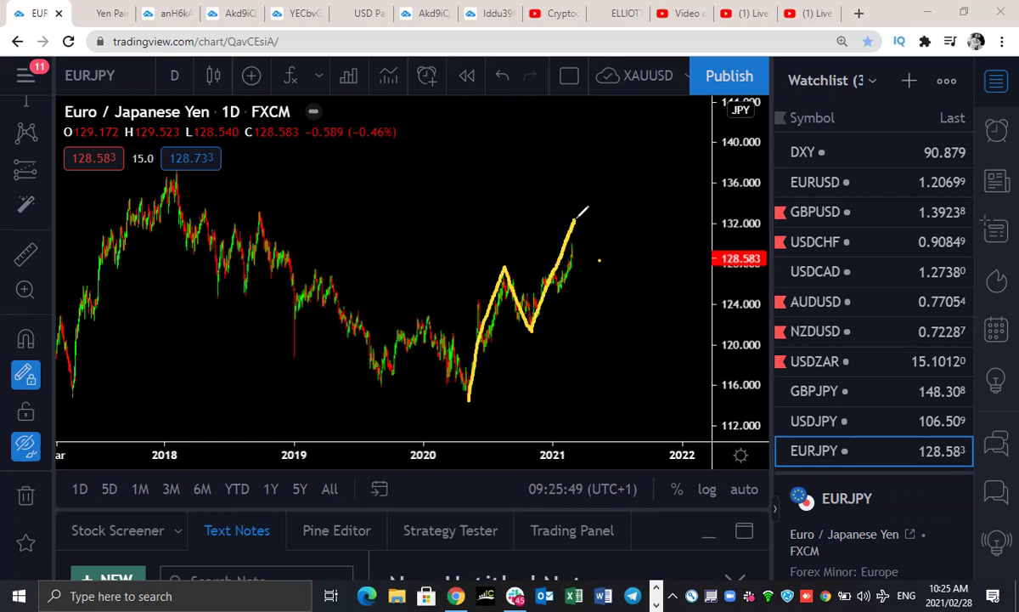
pyautogui.moveTo(574, 221); pyautogui.dragTo(575, 217)
pyautogui.moveTo(578, 254); pyautogui.dragTo(594, 223)
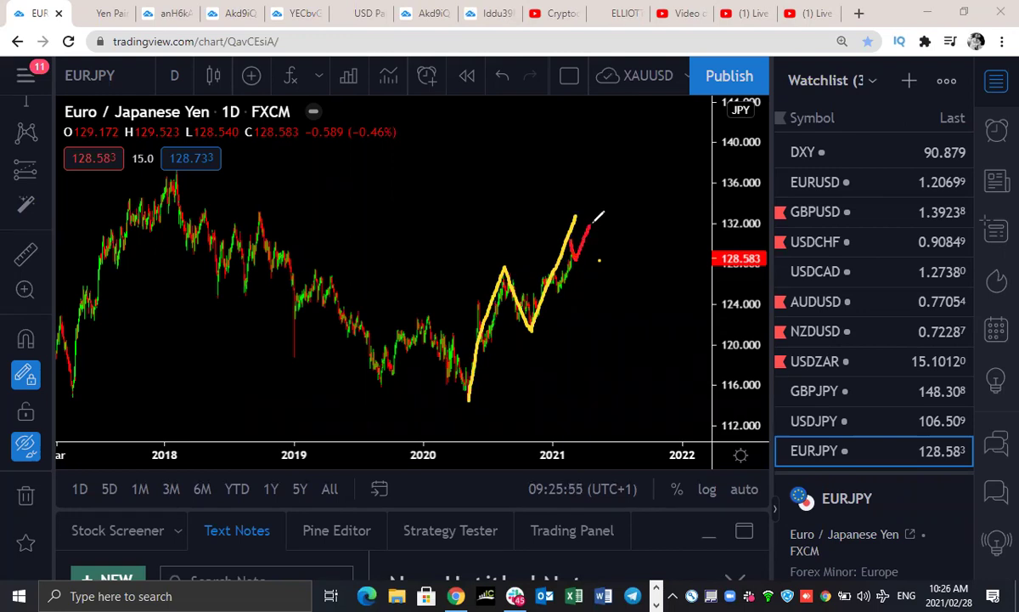
# - Label the three-leg EURJPY rise with handwritten red W, X and Y at its turning points
pyautogui.moveTo(491, 235); pyautogui.dragTo(511, 234)
pyautogui.moveTo(536, 337); pyautogui.dragTo(546, 350)
pyautogui.moveTo(533, 345); pyautogui.dragTo(552, 342)
pyautogui.moveTo(587, 181); pyautogui.dragTo(570, 212)
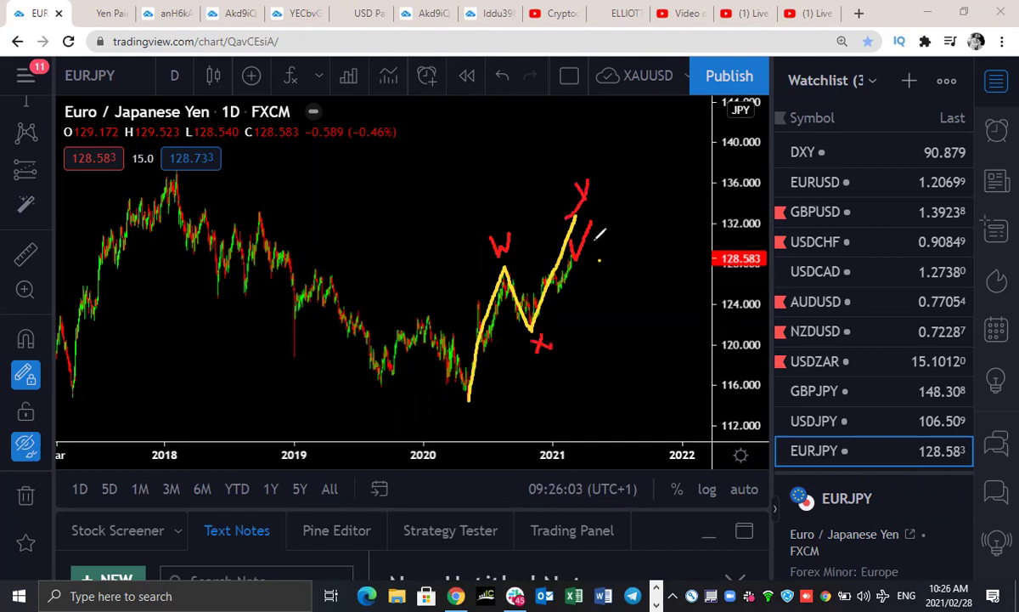
# - Clear the W-X-Y sketch and switch the EURJPY chart to the 1-week interval
pyautogui.press('Escape')
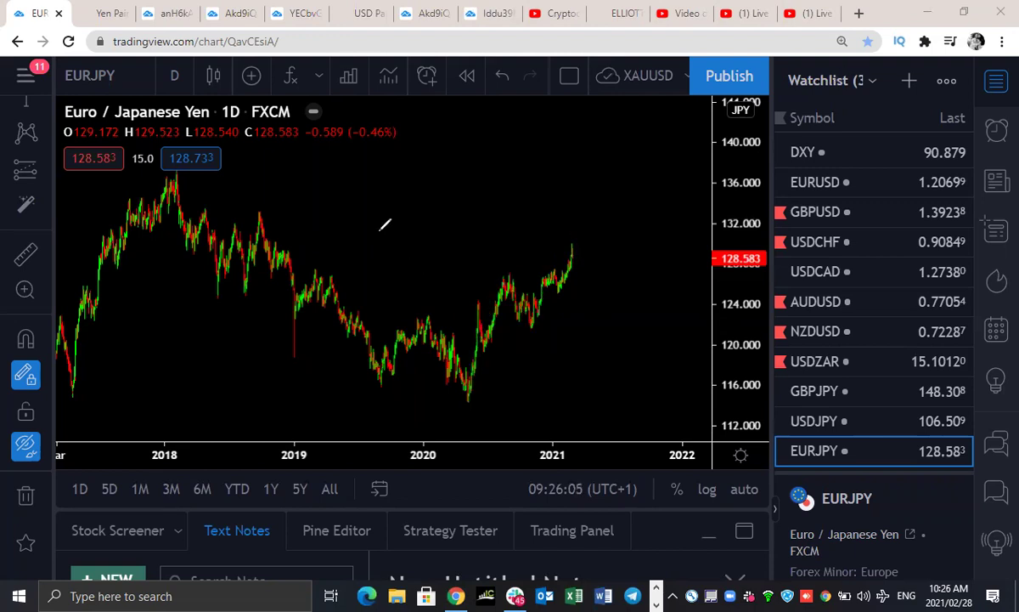
pyautogui.click(175, 78)
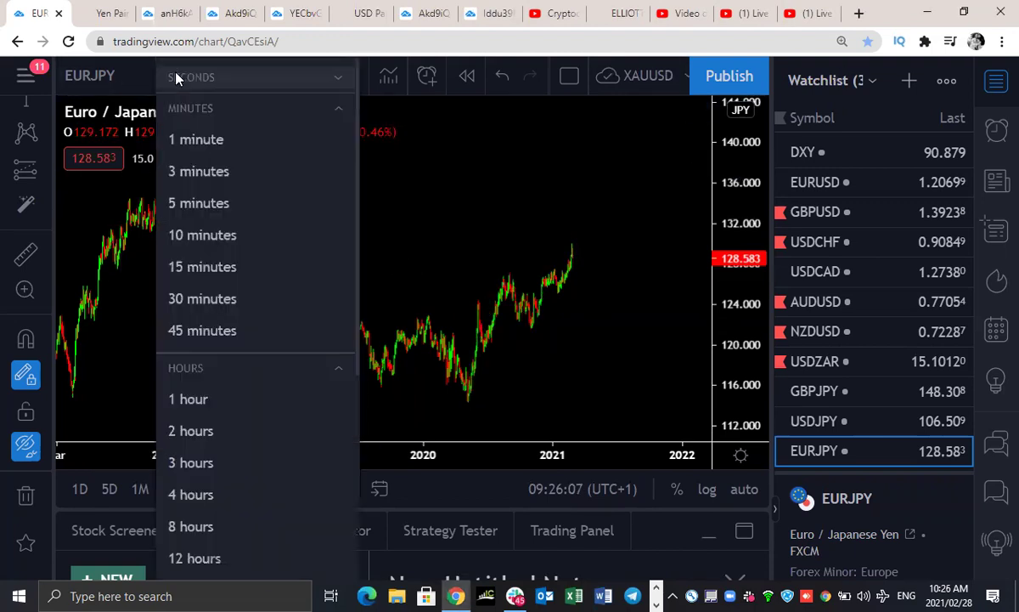
pyautogui.scroll(-2, 210, 510)
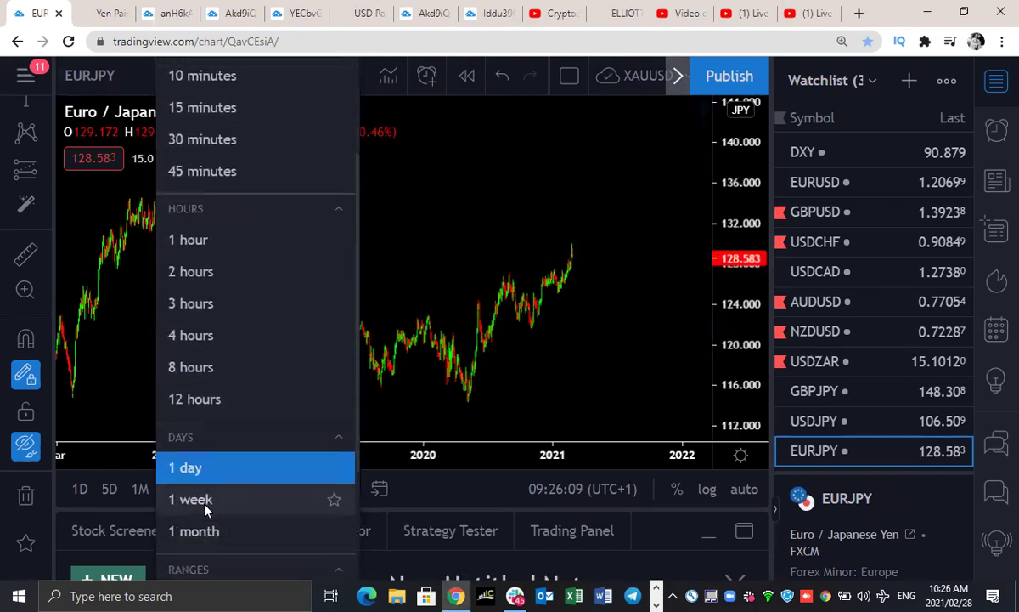
pyautogui.click(211, 498)
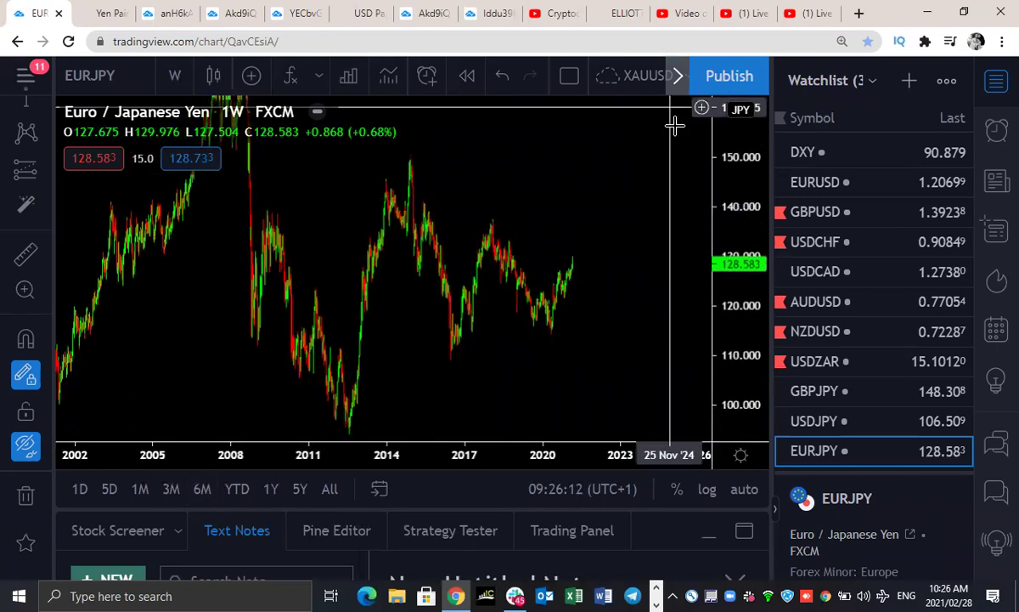
# - Trace the weekly EURJPY swings since the 2016 low in red and extend them with a projection to about 142
pyautogui.moveTo(546, 336)
pyautogui.mouseDown()
pyautogui.moveTo(564, 270)
pyautogui.moveTo(571, 290)
pyautogui.moveTo(576, 254)
pyautogui.mouseUp()
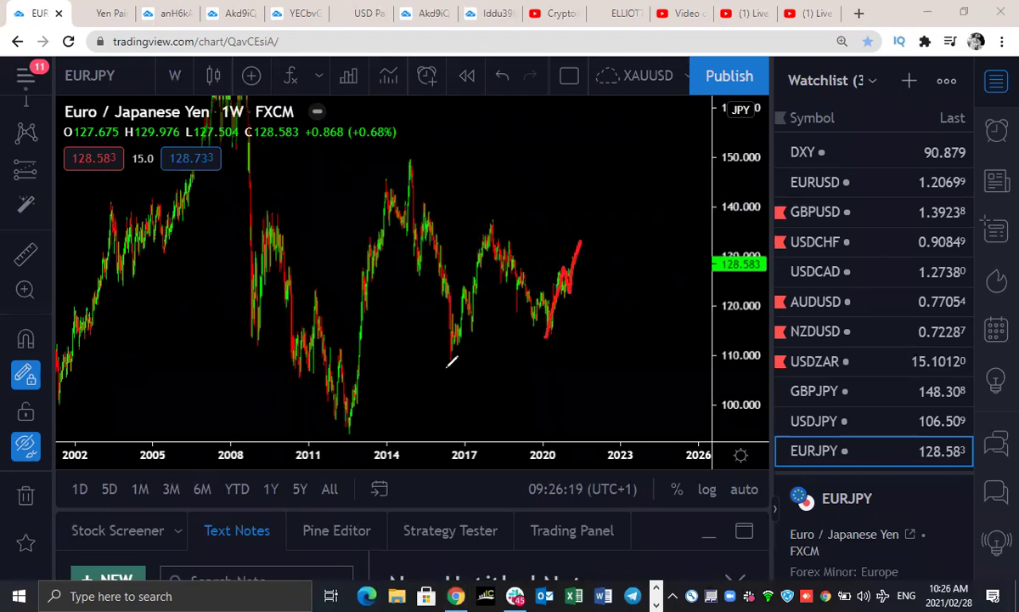
pyautogui.moveTo(450, 361)
pyautogui.mouseDown()
pyautogui.moveTo(495, 226)
pyautogui.moveTo(510, 311)
pyautogui.moveTo(520, 266)
pyautogui.moveTo(545, 336)
pyautogui.mouseUp()
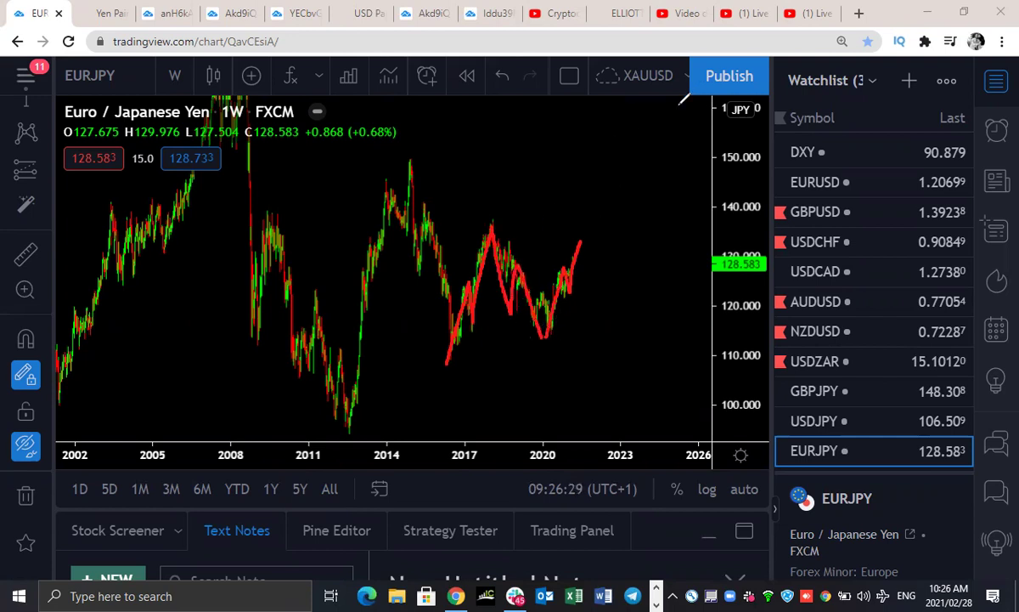
pyautogui.moveTo(582, 241)
pyautogui.mouseDown()
pyautogui.moveTo(587, 285)
pyautogui.moveTo(612, 193)
pyautogui.mouseUp()
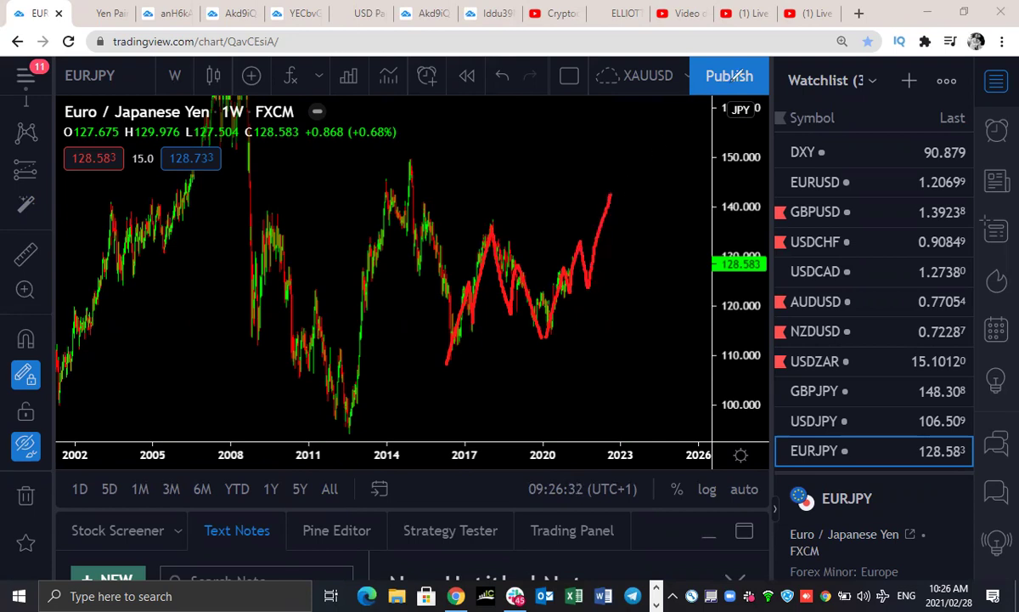
# - Undo the red projection and redraw the swings from the 2016 low as yellow zigzags, projected up to about 141
pyautogui.hotkey('ctrl', 'z')
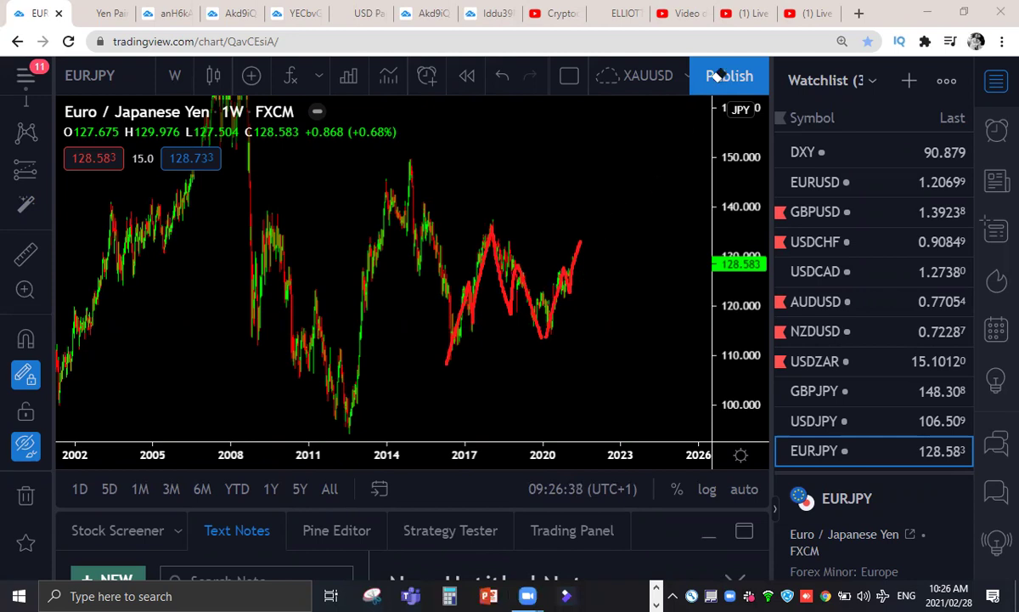
pyautogui.moveTo(551, 338)
pyautogui.mouseDown()
pyautogui.moveTo(582, 239)
pyautogui.moveTo(585, 286)
pyautogui.moveTo(607, 201)
pyautogui.mouseUp()
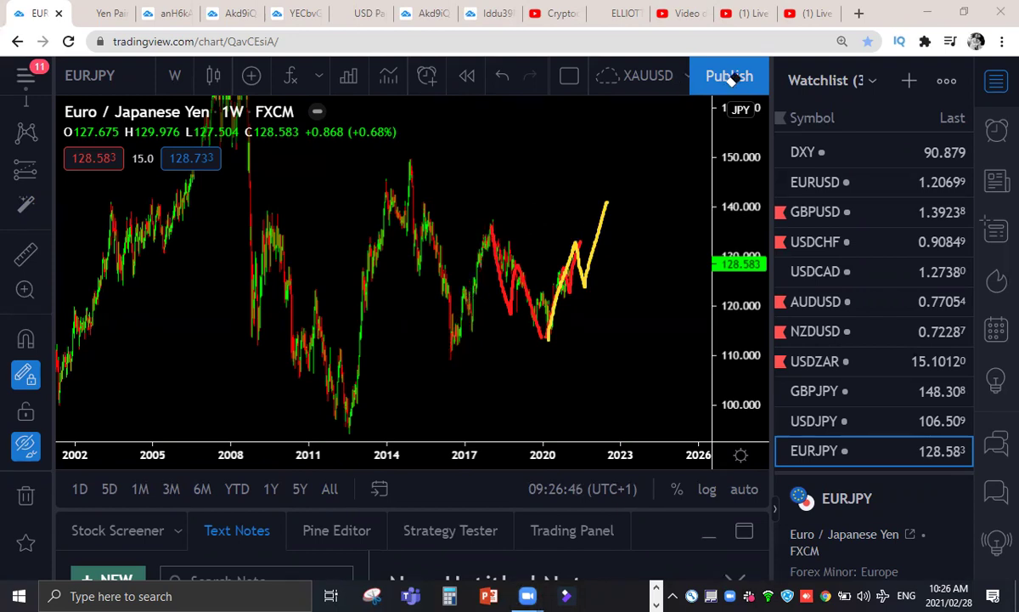
pyautogui.moveTo(444, 357)
pyautogui.mouseDown()
pyautogui.moveTo(457, 293)
pyautogui.moveTo(467, 327)
pyautogui.moveTo(497, 222)
pyautogui.mouseUp()
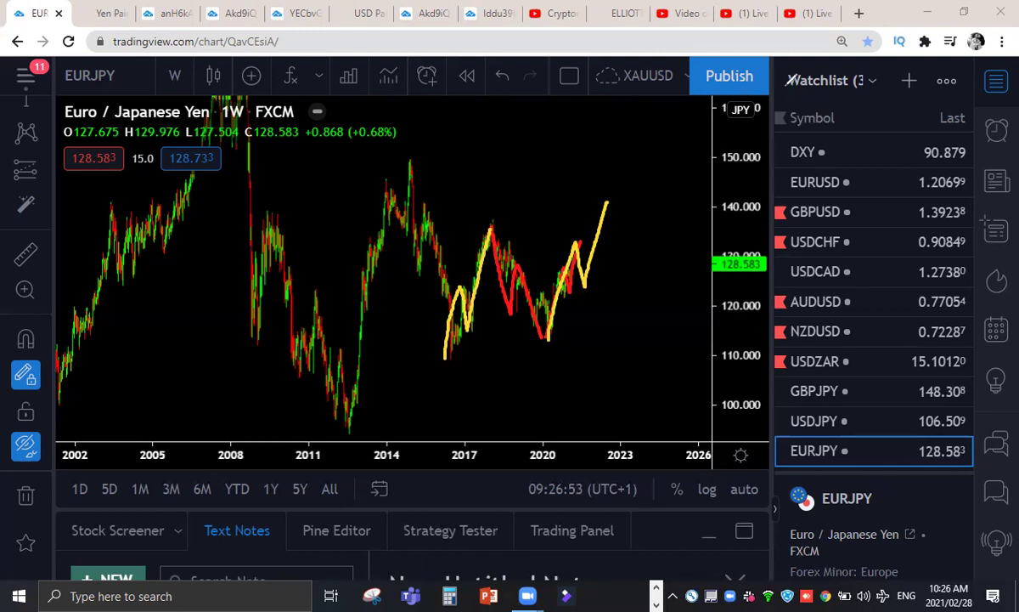
pyautogui.click(500, 259)
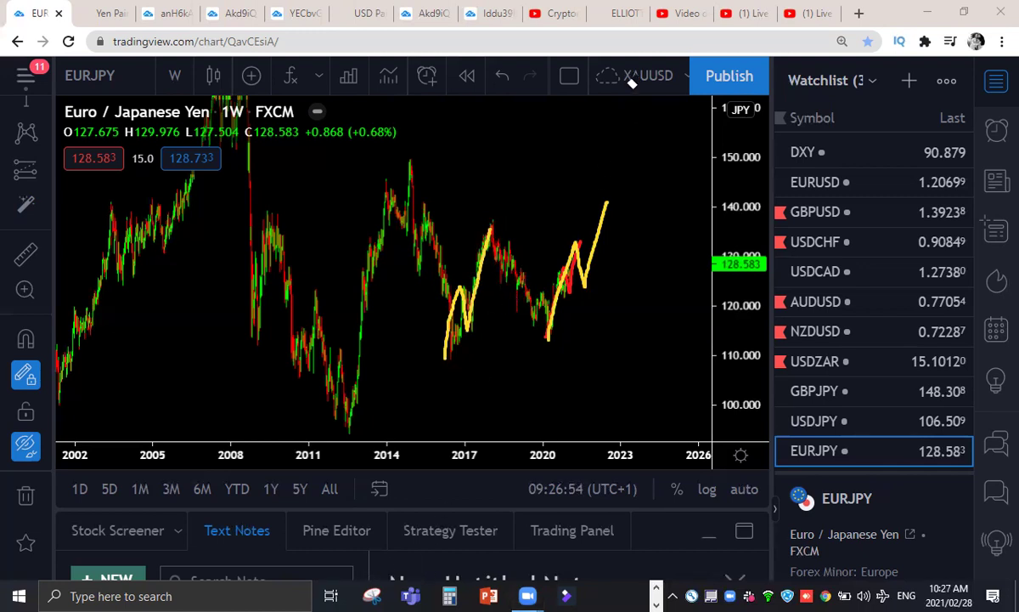
pyautogui.moveTo(491, 225)
pyautogui.mouseDown()
pyautogui.moveTo(503, 284)
pyautogui.moveTo(519, 267)
pyautogui.moveTo(546, 333)
pyautogui.mouseUp()
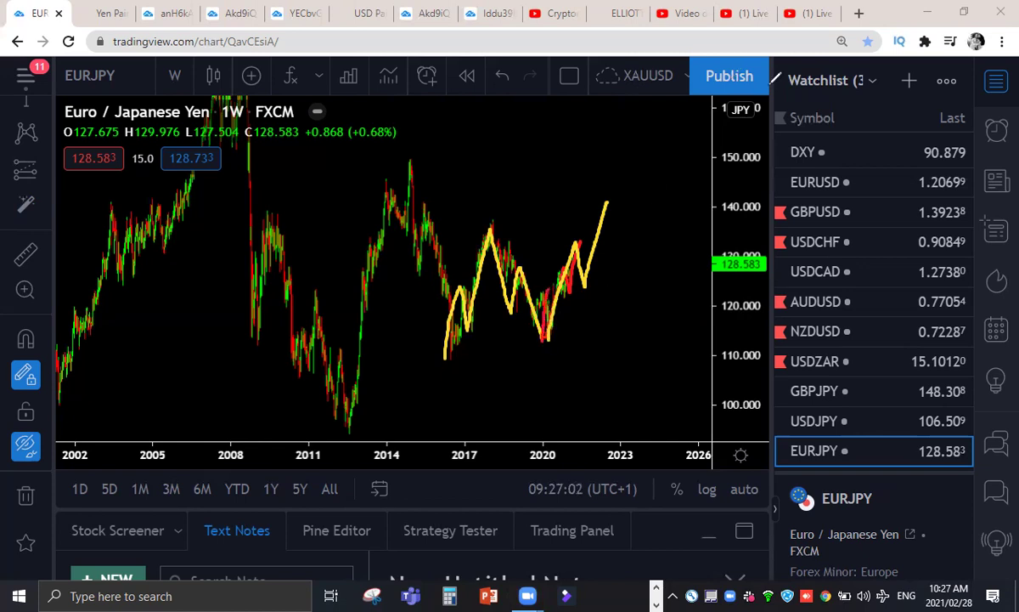
# - Overlay red sub-wave zigzags on the yellow legs from the 2016 low through the projected high near 142
pyautogui.moveTo(542, 338); pyautogui.dragTo(579, 245)
pyautogui.moveTo(575, 245); pyautogui.dragTo(592, 280)
pyautogui.moveTo(450, 357); pyautogui.dragTo(466, 285)
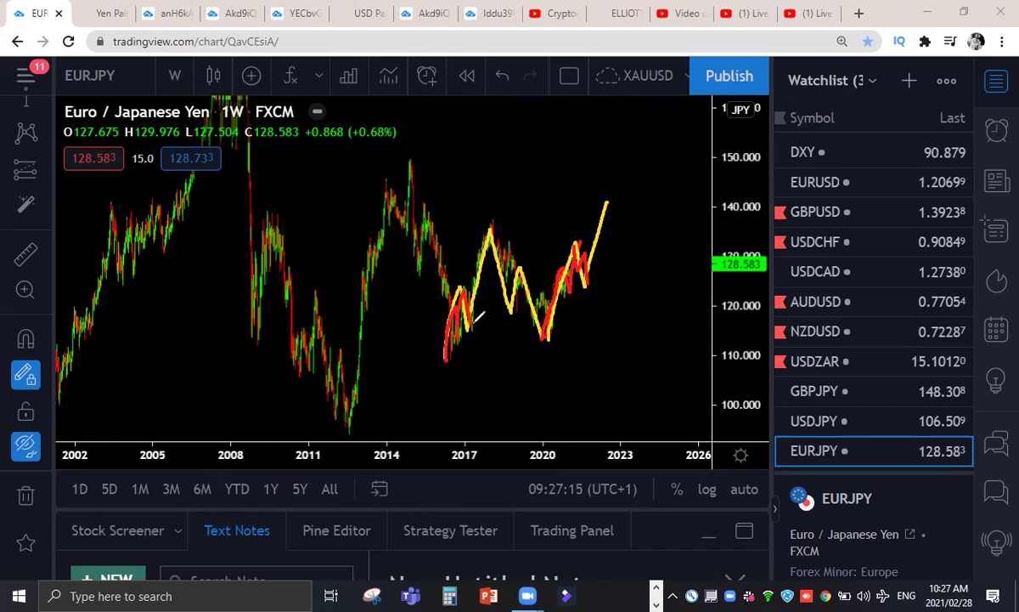
pyautogui.moveTo(475, 299)
pyautogui.mouseDown()
pyautogui.moveTo(490, 230)
pyautogui.moveTo(510, 307)
pyautogui.moveTo(520, 270)
pyautogui.moveTo(538, 319)
pyautogui.moveTo(547, 317)
pyautogui.mouseUp()
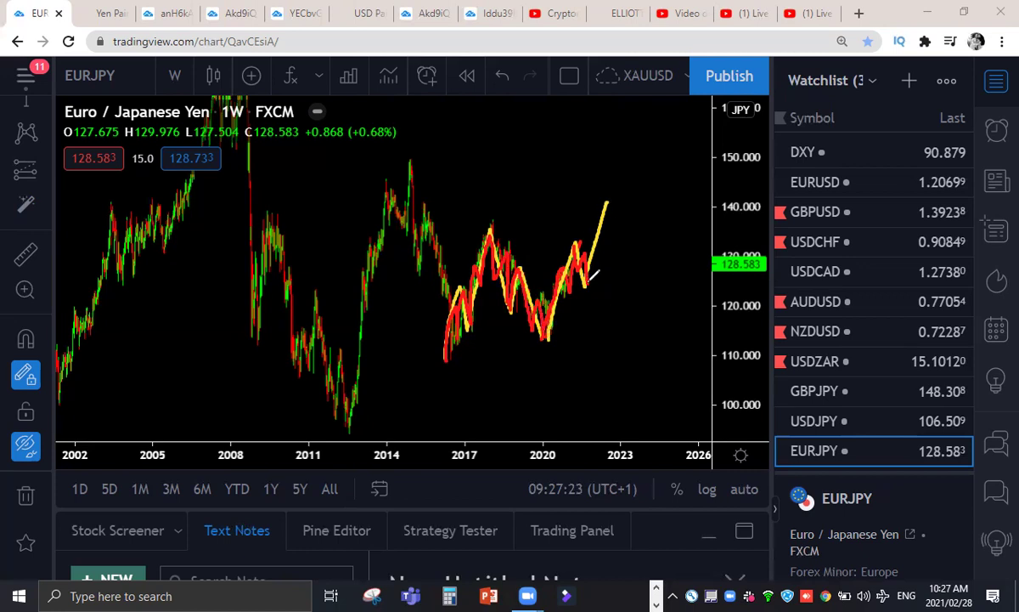
pyautogui.moveTo(597, 251); pyautogui.dragTo(617, 193)
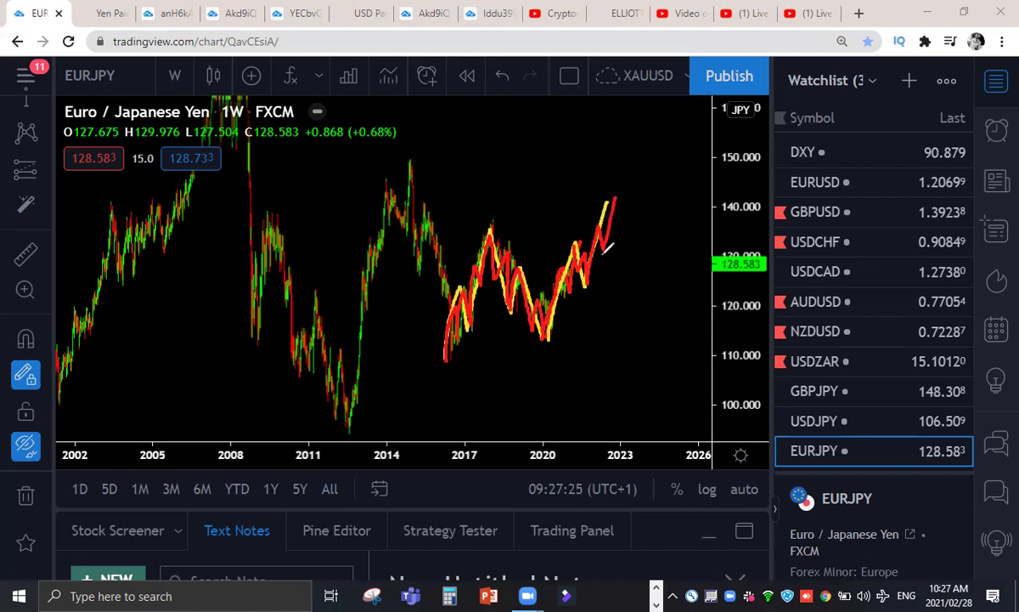
# - Draw red boundary lines joining the 2018 high to the projected high and the 2016 low to the 2020 low
pyautogui.moveTo(502, 226); pyautogui.dragTo(599, 199)
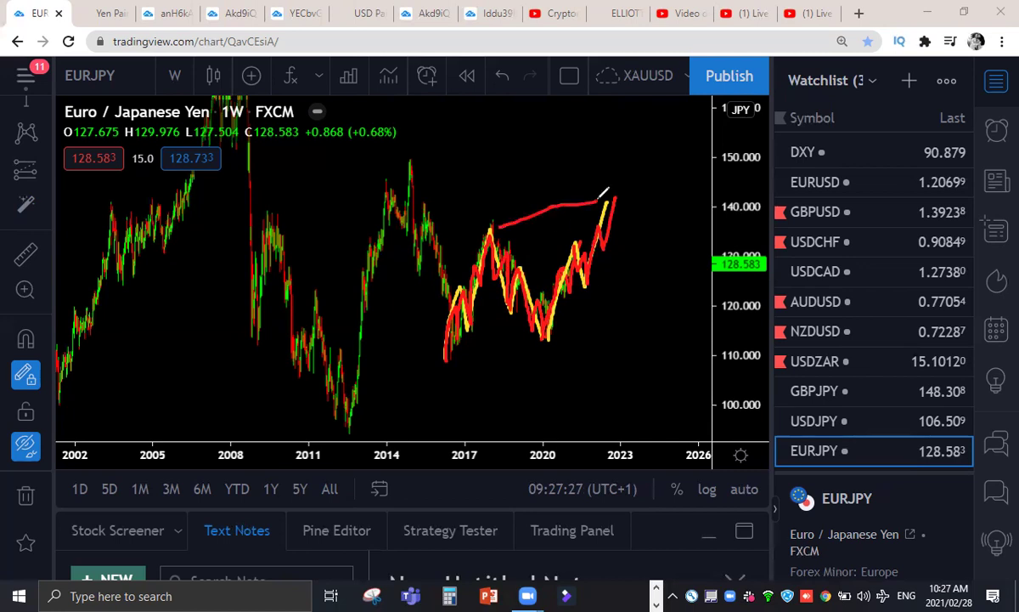
pyautogui.moveTo(452, 353); pyautogui.dragTo(544, 334)
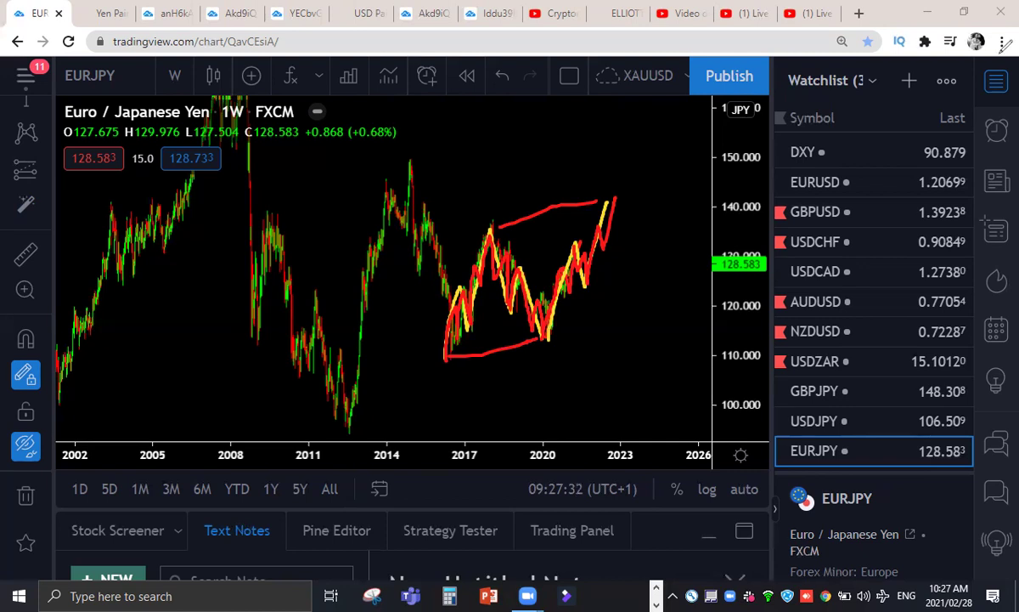
# - Sketch white declines along the drop into the 2016 low and after the projected high, and erase both
pyautogui.moveTo(394, 165)
pyautogui.mouseDown()
pyautogui.moveTo(428, 255)
pyautogui.moveTo(435, 330)
pyautogui.mouseUp()
pyautogui.moveTo(624, 204); pyautogui.dragTo(658, 367)
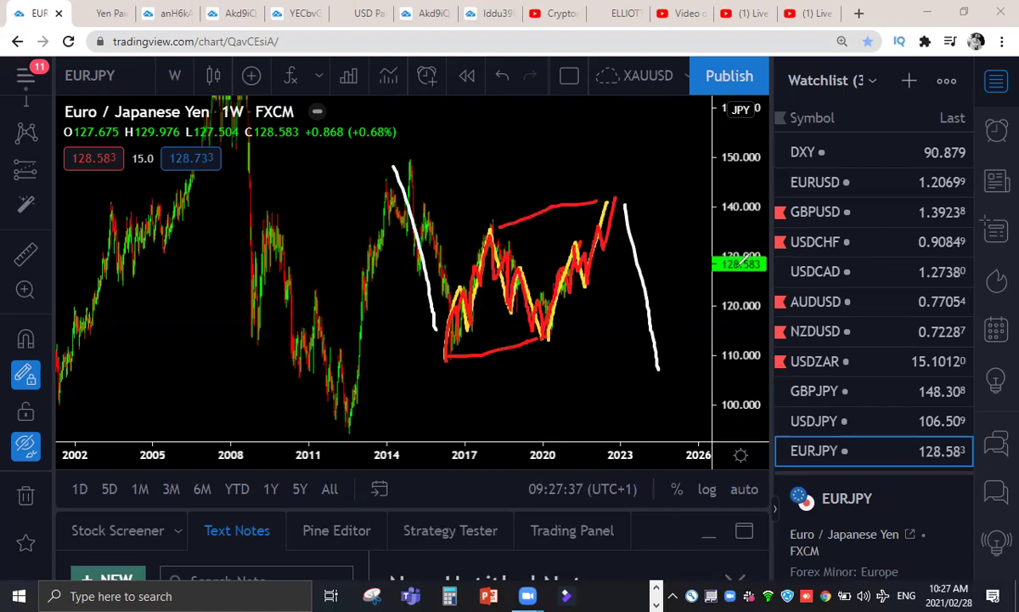
pyautogui.moveTo(654, 311); pyautogui.dragTo(672, 306)
pyautogui.click(641, 285)
pyautogui.click(664, 311)
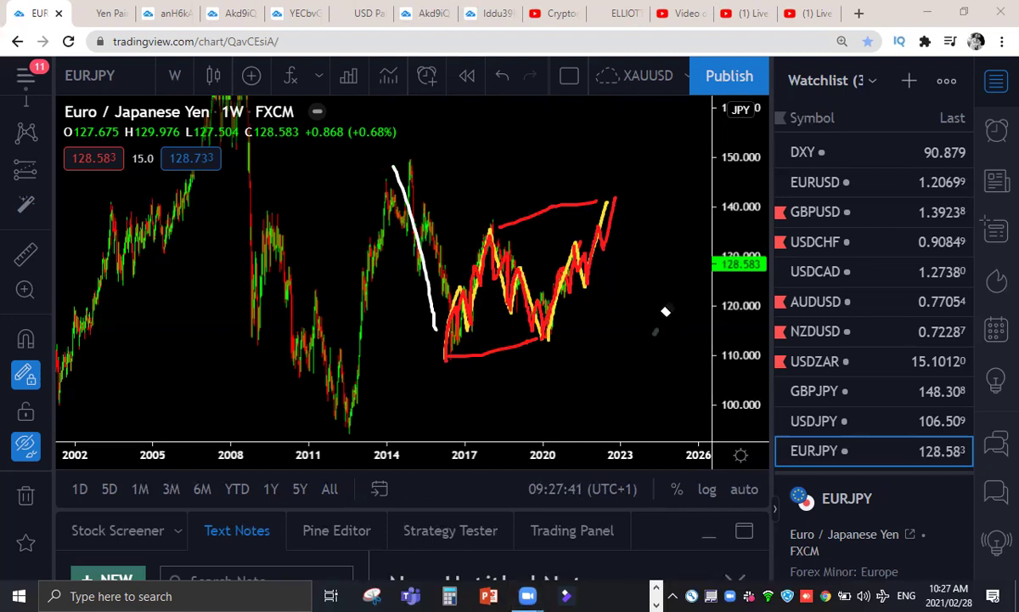
pyautogui.click(405, 204)
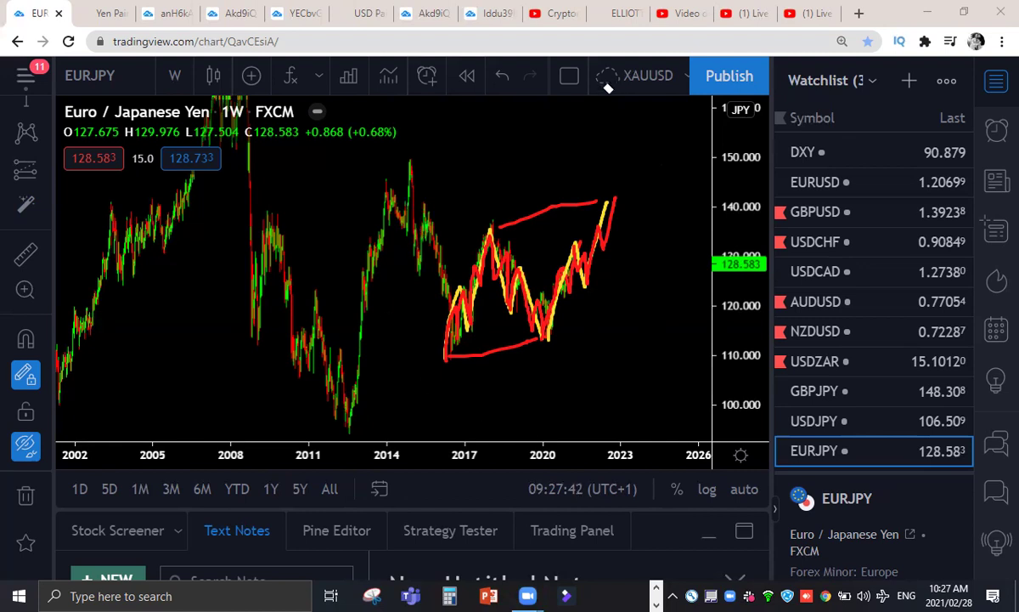
# - Label the 2018 high W, the 2020 low X and the projected high Y in white, and clear all EURJPY annotations
pyautogui.moveTo(481, 196); pyautogui.dragTo(503, 188)
pyautogui.moveTo(562, 348); pyautogui.dragTo(574, 362)
pyautogui.moveTo(605, 163); pyautogui.dragTo(616, 178)
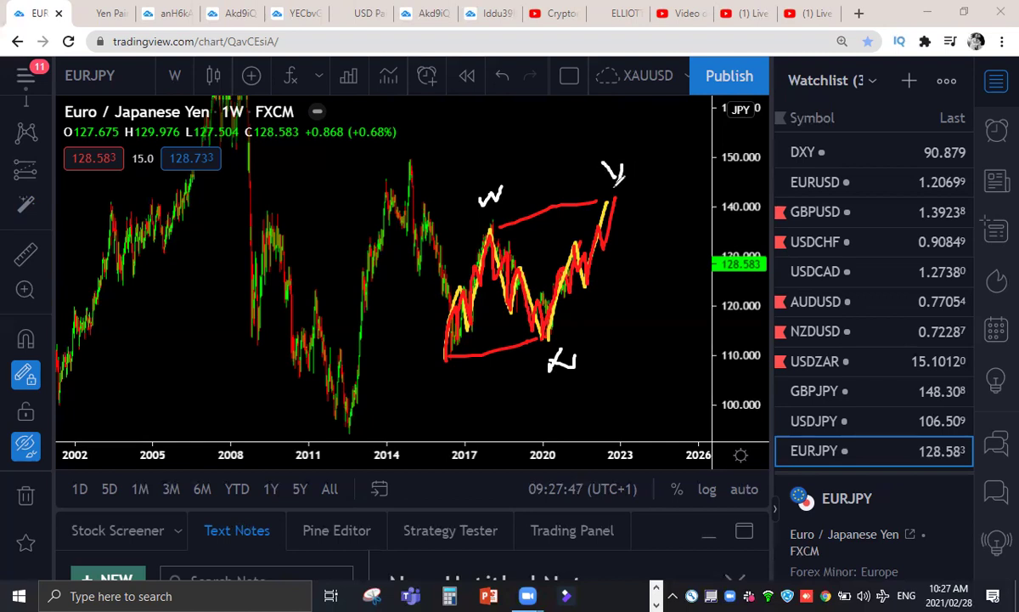
pyautogui.press('Escape')
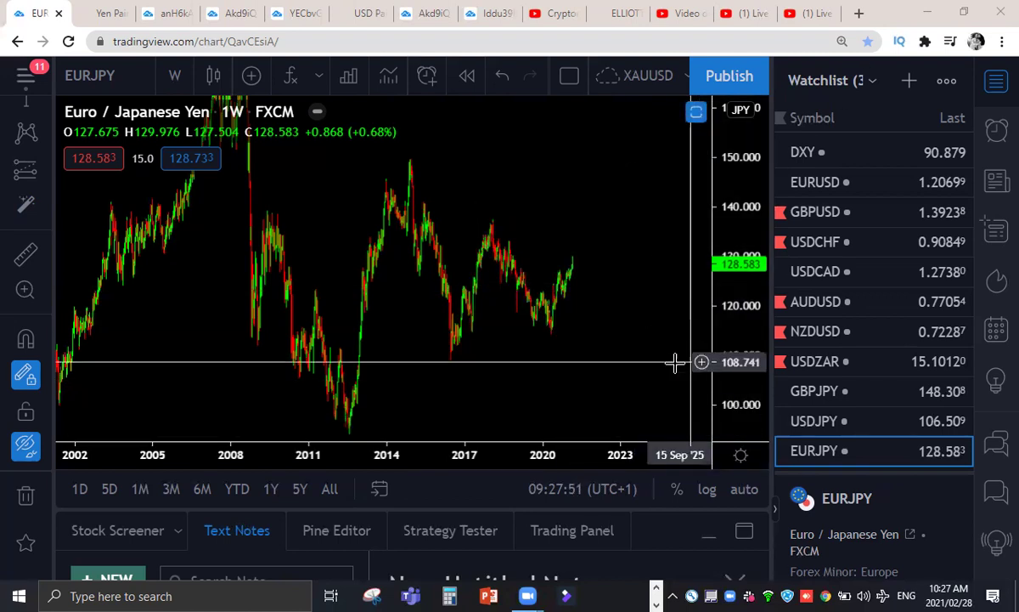
# - Switch the chart to CHFJPY and show its weekly price history back to 2002
pyautogui.scroll(-3, 816, 366)
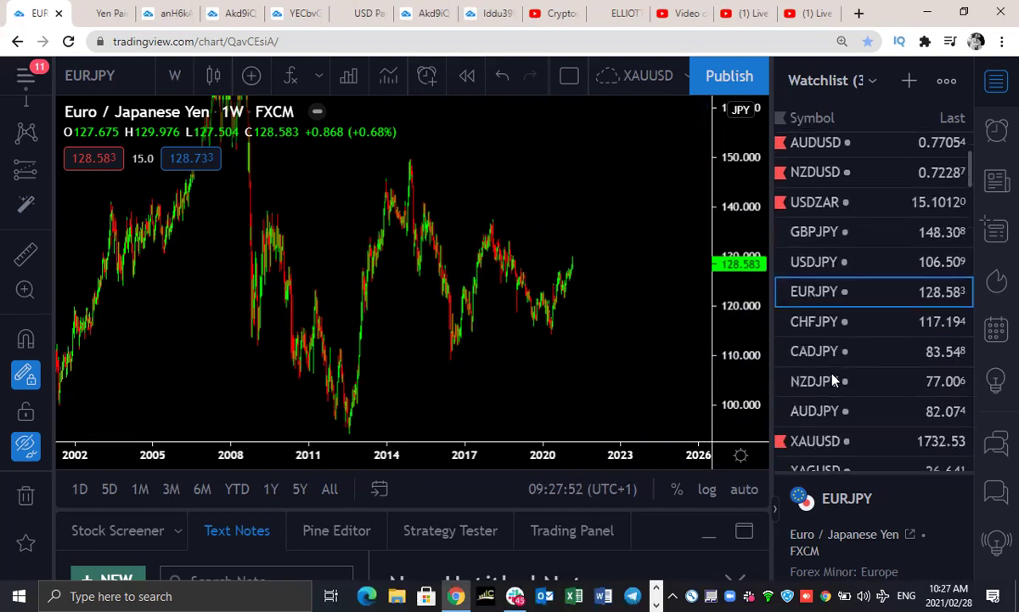
pyautogui.click(841, 328)
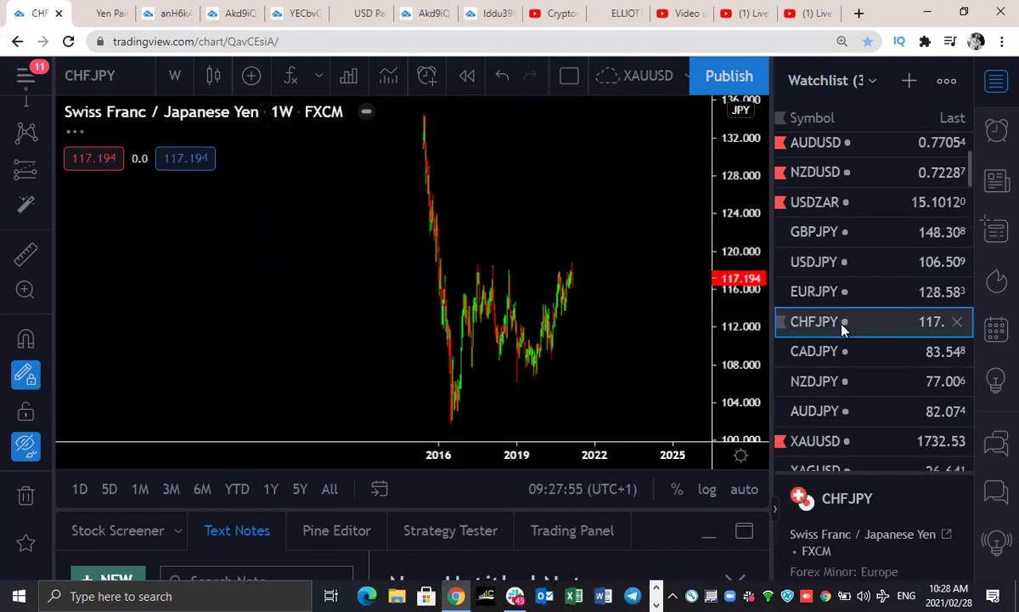
pyautogui.moveTo(744, 209); pyautogui.dragTo(675, 230)
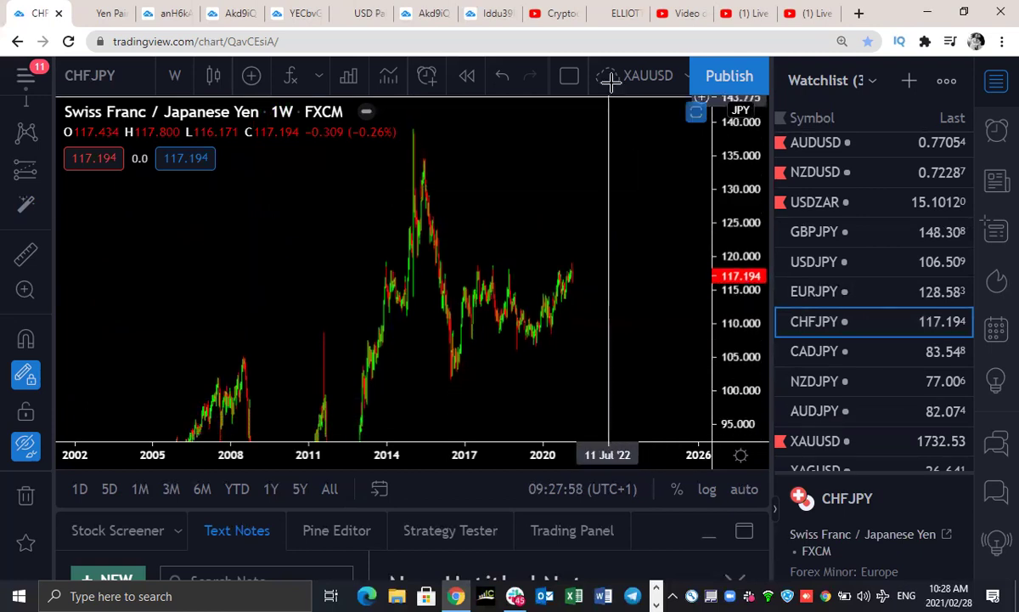
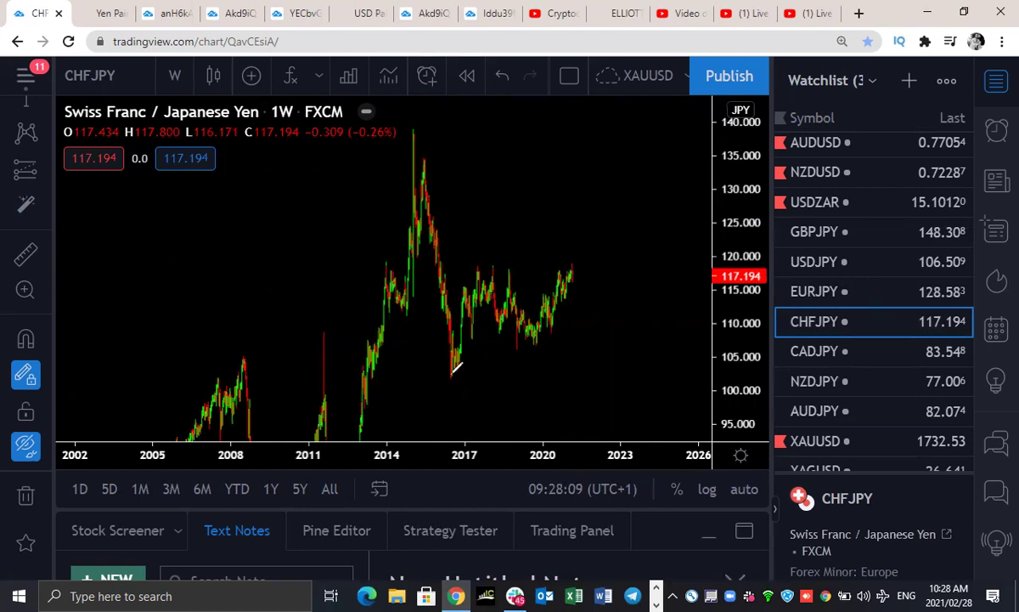
# - Sketch a yellow zigzag from the 2016 low through the 2017 high and 2019 low, projected to about 121, and erase it
pyautogui.moveTo(451, 374)
pyautogui.mouseDown()
pyautogui.moveTo(486, 269)
pyautogui.moveTo(501, 316)
pyautogui.moveTo(531, 341)
pyautogui.moveTo(571, 264)
pyautogui.moveTo(564, 273)
pyautogui.moveTo(585, 295)
pyautogui.moveTo(609, 240)
pyautogui.mouseUp()
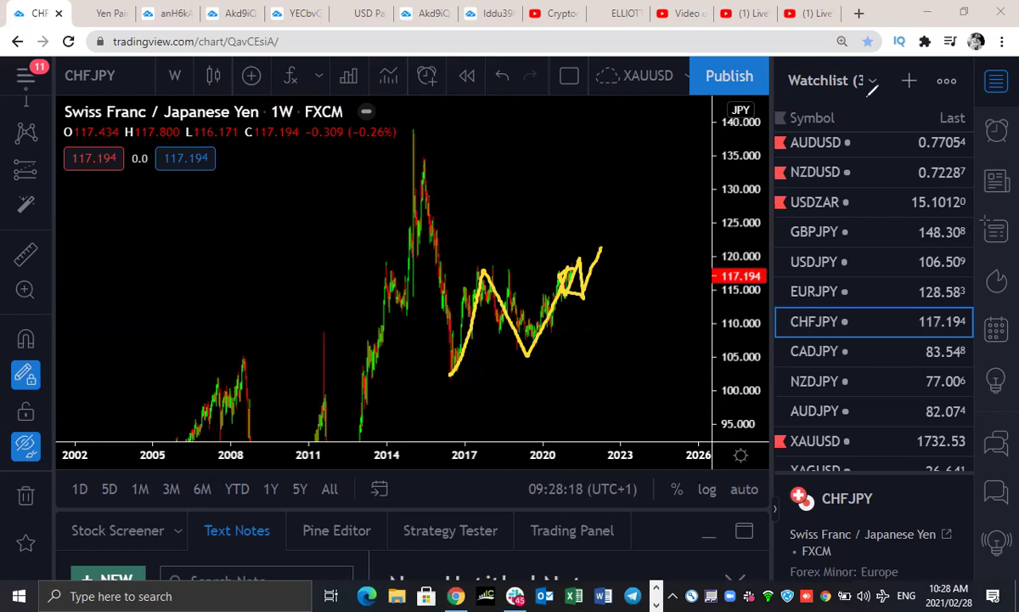
pyautogui.hotkey('ctrl', 'z')
# - Open the choice of time intervals for the CHFJPY chart
pyautogui.click(174, 76)
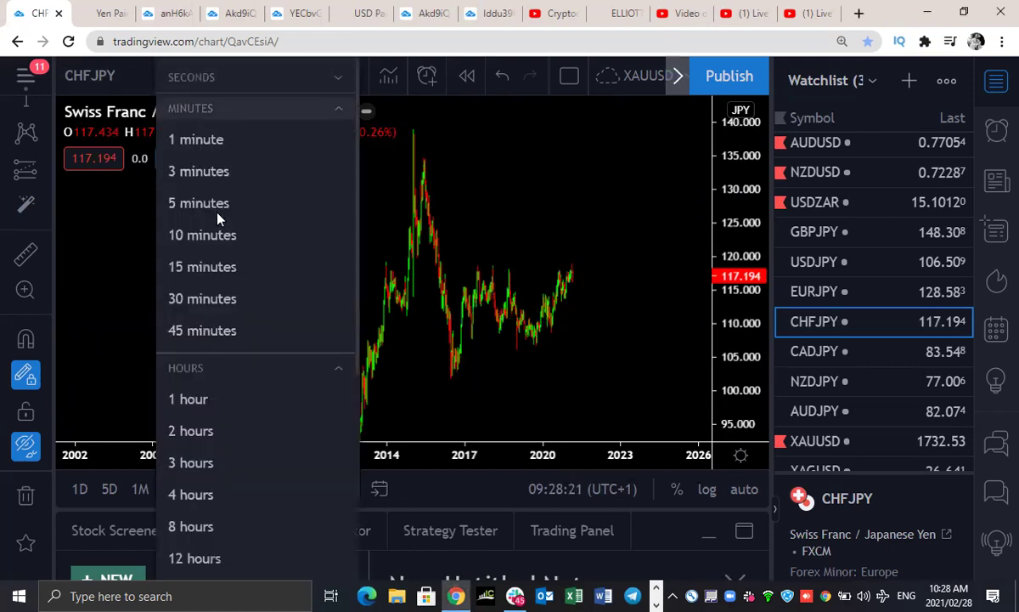
# - Switch CHFJPY to the 4-hour timeframe with automatic price scaling and sketch a falling zigzag from the February peak to about 115.3, then erase it
pyautogui.click(190, 495)
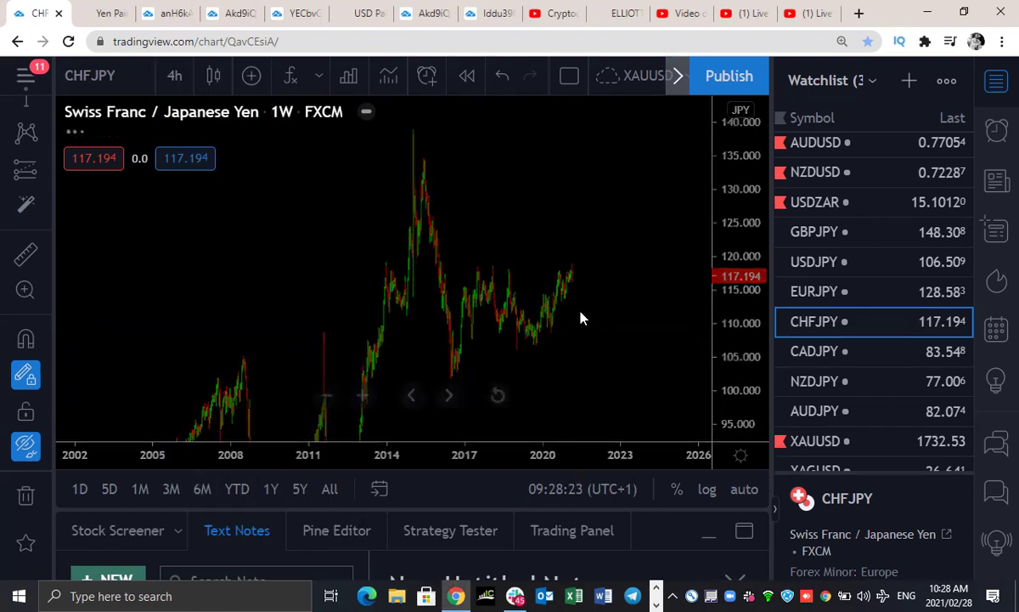
pyautogui.click(744, 488)
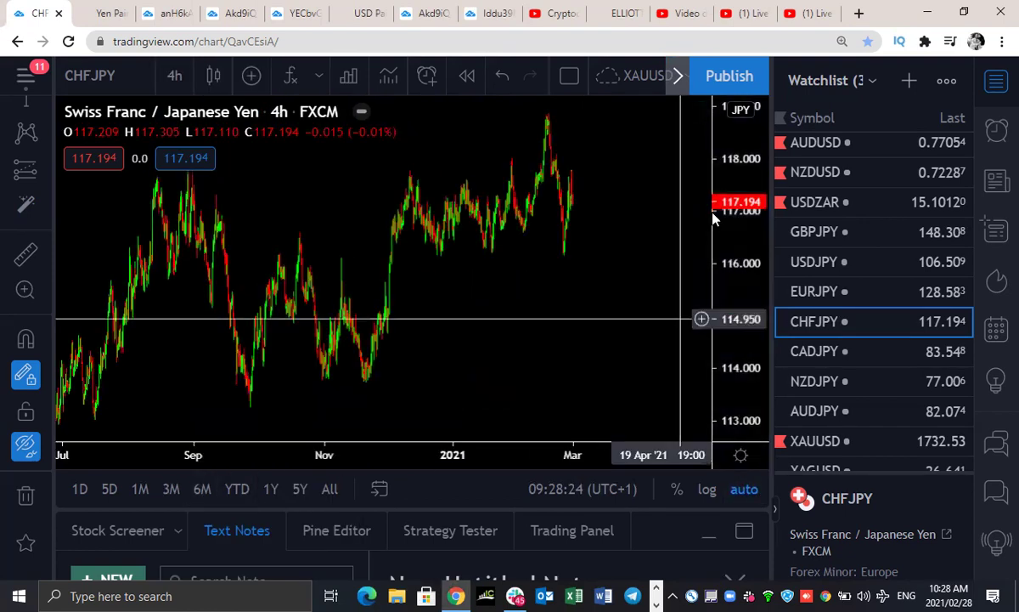
pyautogui.moveTo(735, 194); pyautogui.dragTo(633, 273)
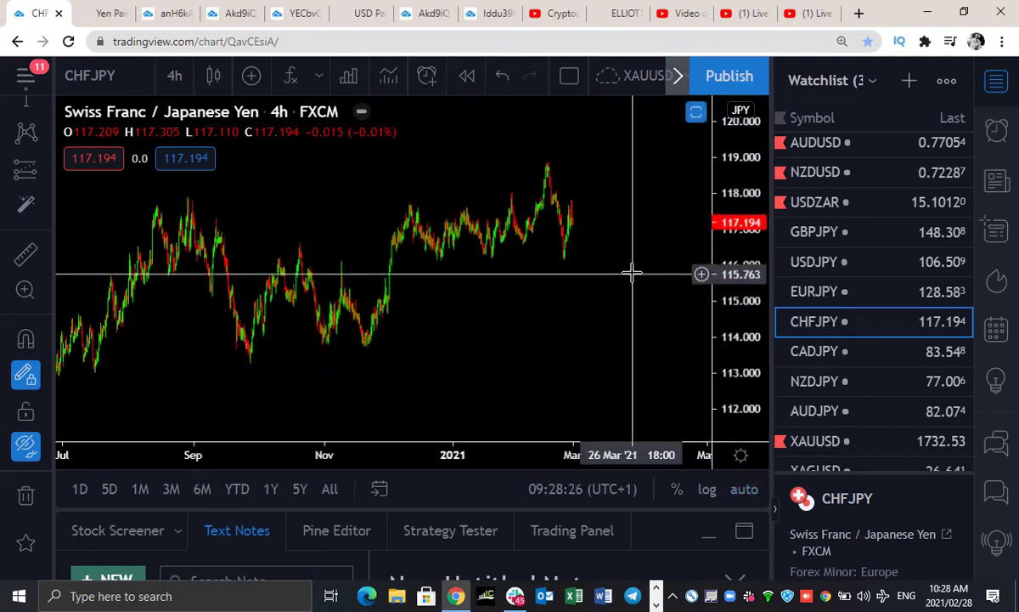
pyautogui.moveTo(542, 170)
pyautogui.mouseDown()
pyautogui.moveTo(556, 208)
pyautogui.moveTo(569, 216)
pyautogui.moveTo(578, 202)
pyautogui.moveTo(584, 282)
pyautogui.mouseUp()
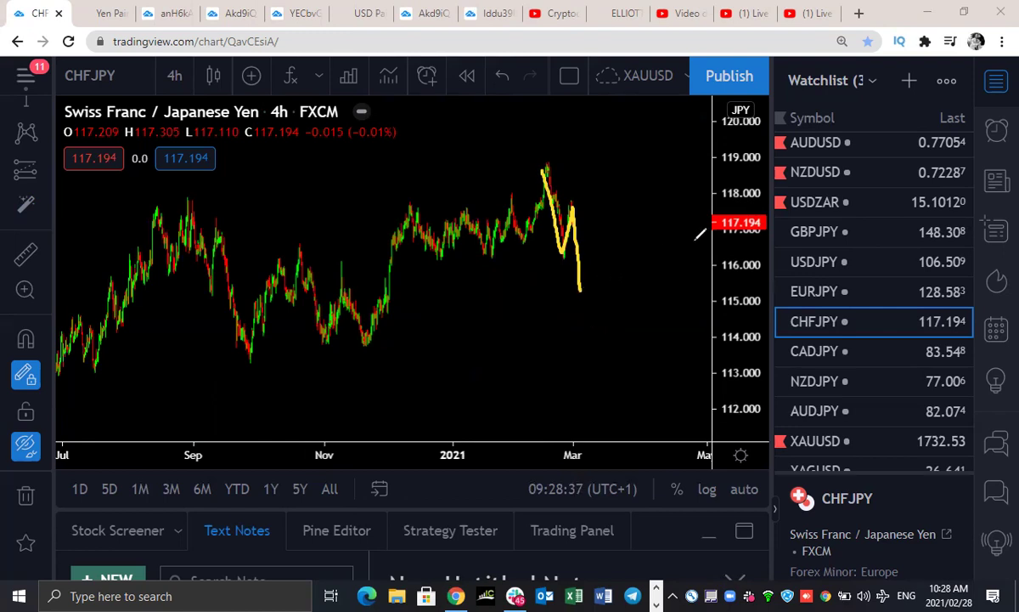
pyautogui.hotkey('ctrl', 'z')
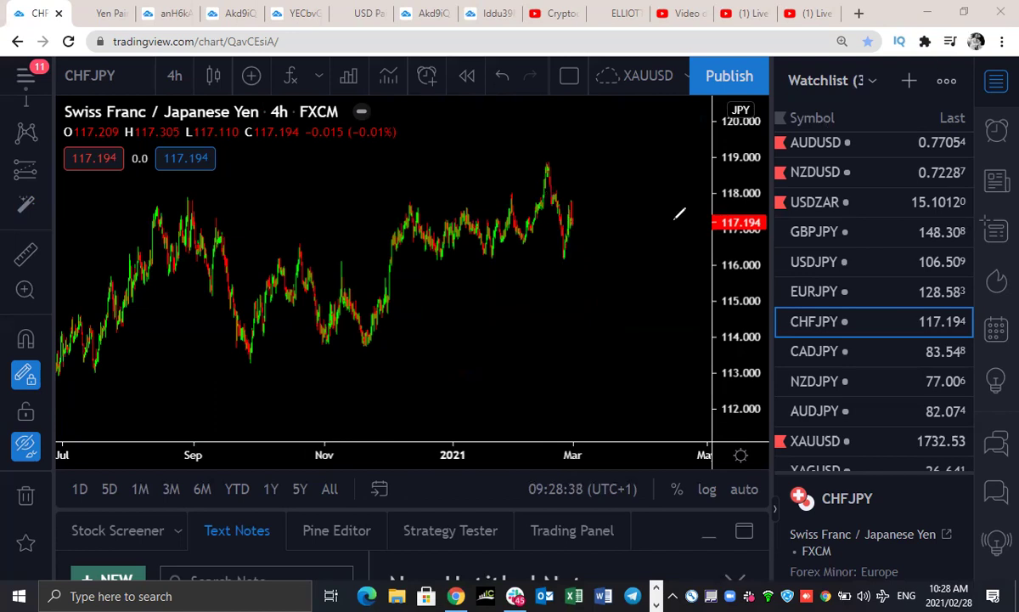
# - Open the CADJPY chart and sketch a dip from the latest peak to about 83.5 followed by a rally to about 86
pyautogui.click(858, 353)
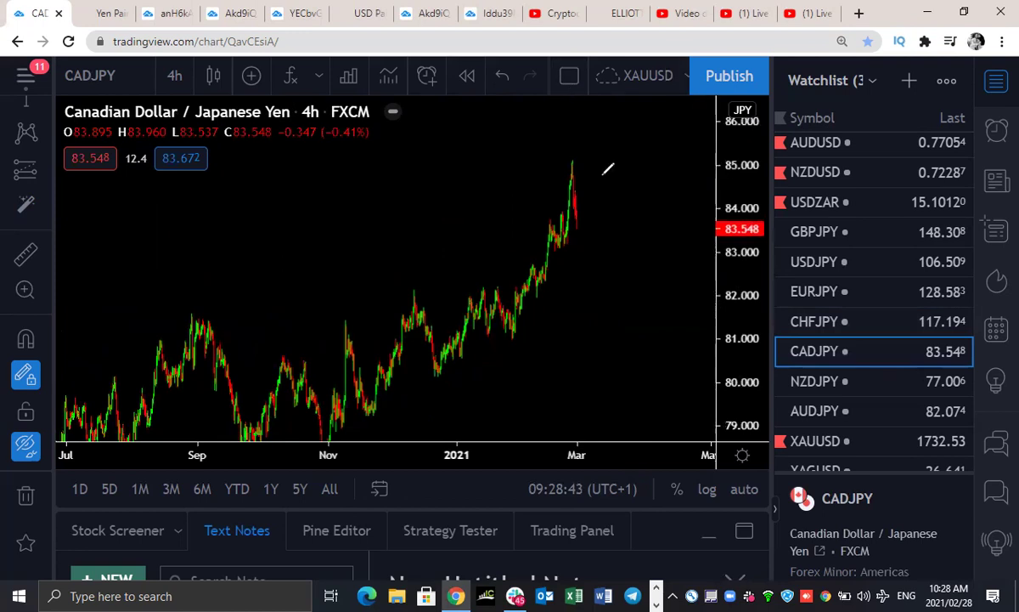
pyautogui.moveTo(577, 174)
pyautogui.mouseDown()
pyautogui.moveTo(580, 220)
pyautogui.moveTo(606, 113)
pyautogui.mouseUp()
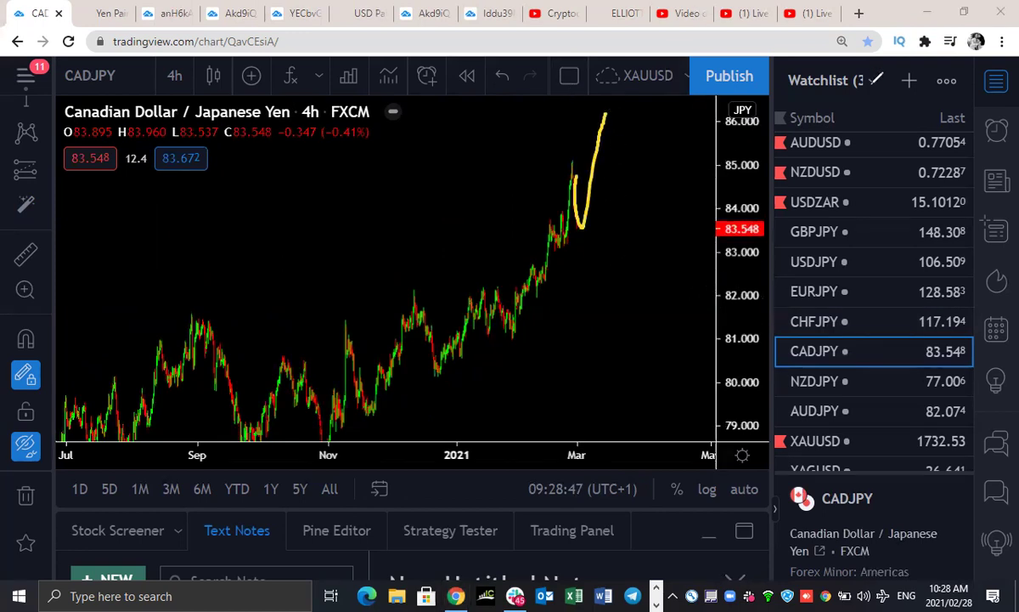
# - Switch CADJPY to the 1-day timeframe and sketch the rise from the 2020 low, a falling flag to about 79 and a rally, clearing it all
pyautogui.click(174, 76)
pyautogui.scroll(-2, 201, 432)
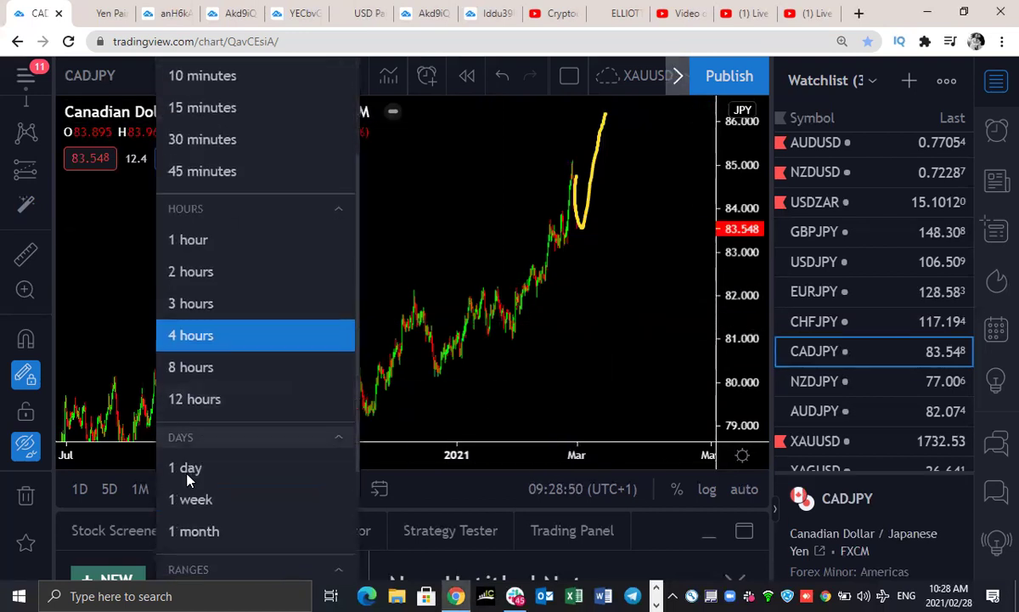
pyautogui.click(187, 467)
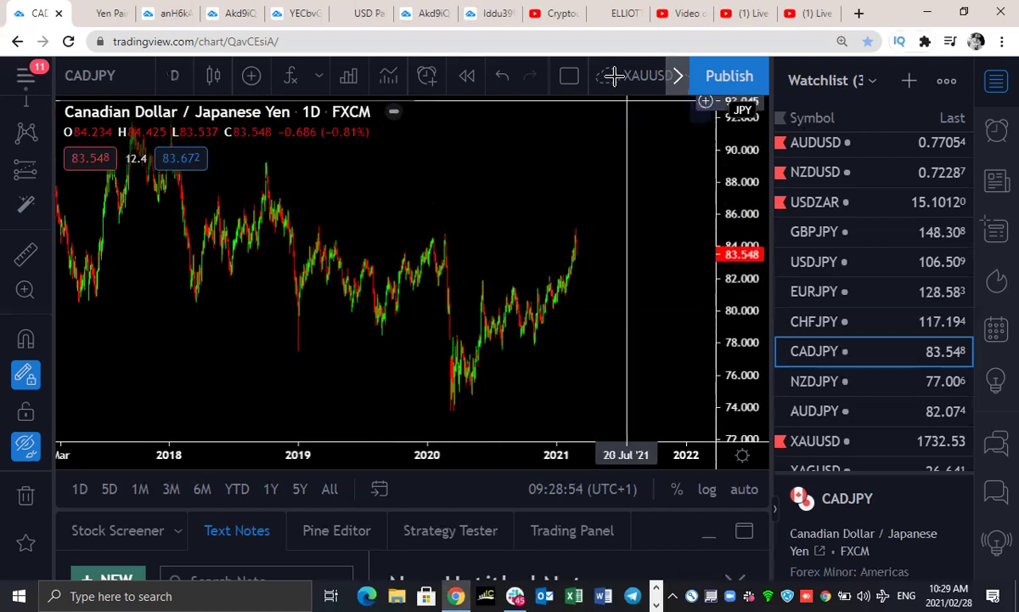
pyautogui.moveTo(445, 407)
pyautogui.mouseDown()
pyautogui.moveTo(473, 289)
pyautogui.moveTo(501, 328)
pyautogui.moveTo(535, 331)
pyautogui.moveTo(563, 233)
pyautogui.moveTo(584, 291)
pyautogui.moveTo(605, 267)
pyautogui.moveTo(628, 325)
pyautogui.mouseUp()
pyautogui.moveTo(585, 292); pyautogui.dragTo(630, 319)
pyautogui.moveTo(578, 234); pyautogui.dragTo(608, 260)
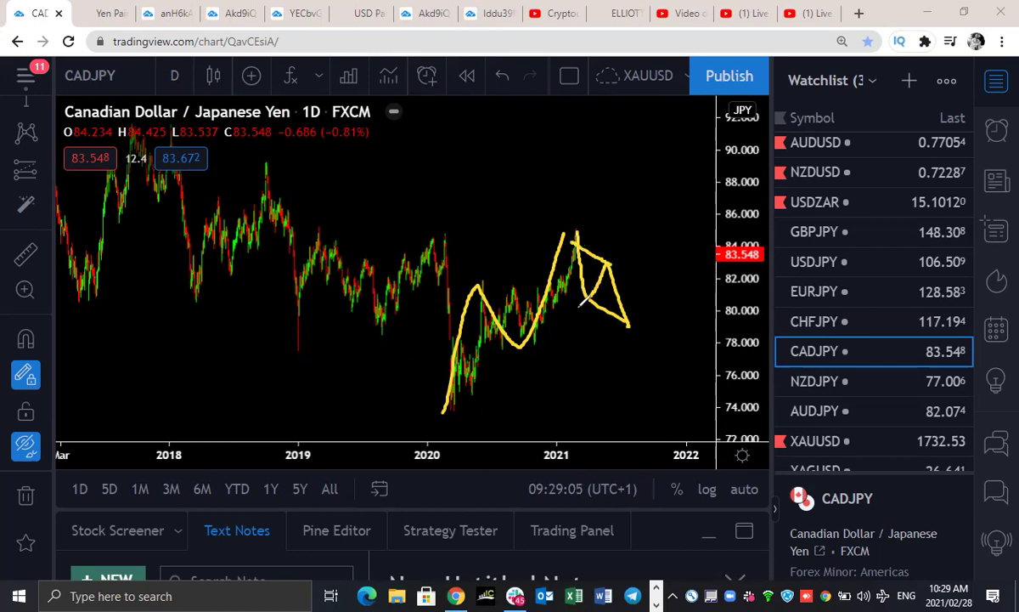
pyautogui.moveTo(627, 323); pyautogui.dragTo(672, 137)
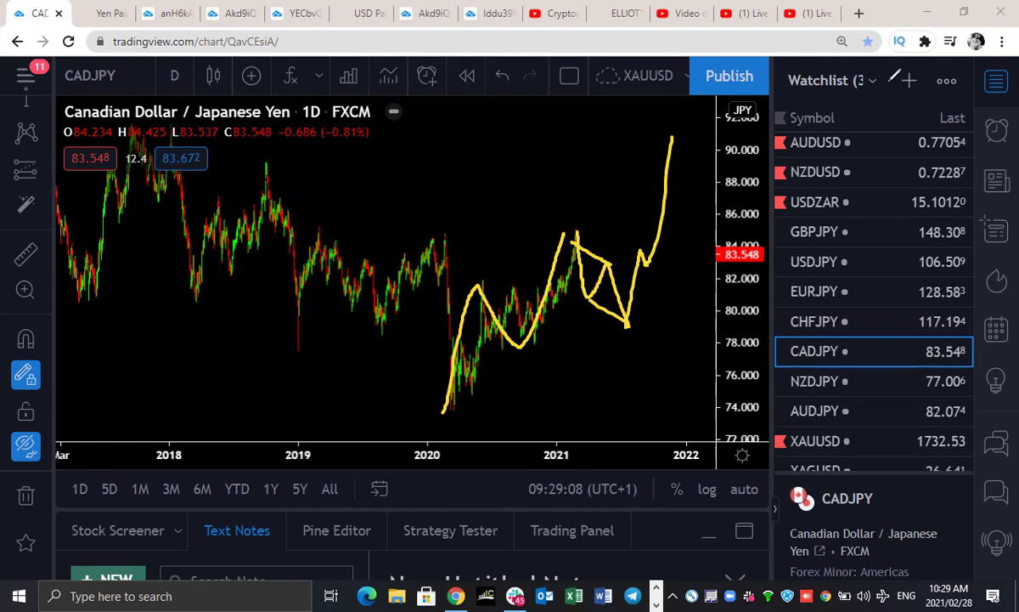
pyautogui.press('Escape')
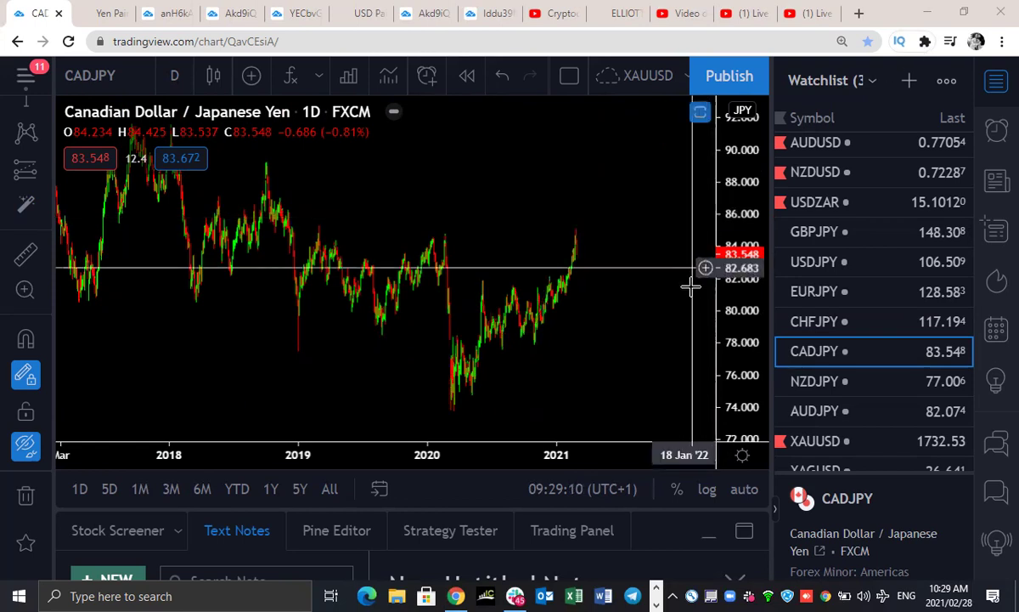
# - Open NZDJPY and sketch the rise from the 2020 low, a falling flag to about 72 and a red rally to about 80.5, clearing the drawing
pyautogui.click(831, 384)
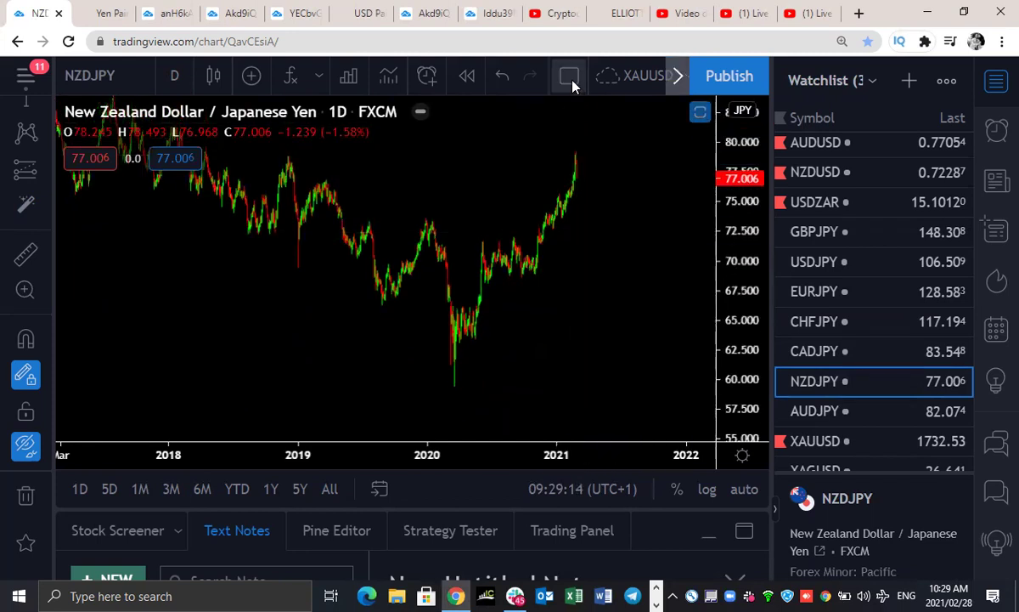
pyautogui.moveTo(456, 381)
pyautogui.mouseDown()
pyautogui.moveTo(492, 242)
pyautogui.moveTo(541, 259)
pyautogui.mouseUp()
pyautogui.moveTo(554, 219)
pyautogui.mouseDown()
pyautogui.moveTo(567, 156)
pyautogui.moveTo(586, 204)
pyautogui.moveTo(600, 173)
pyautogui.moveTo(612, 230)
pyautogui.moveTo(578, 204)
pyautogui.mouseUp()
pyautogui.moveTo(569, 152); pyautogui.dragTo(604, 228)
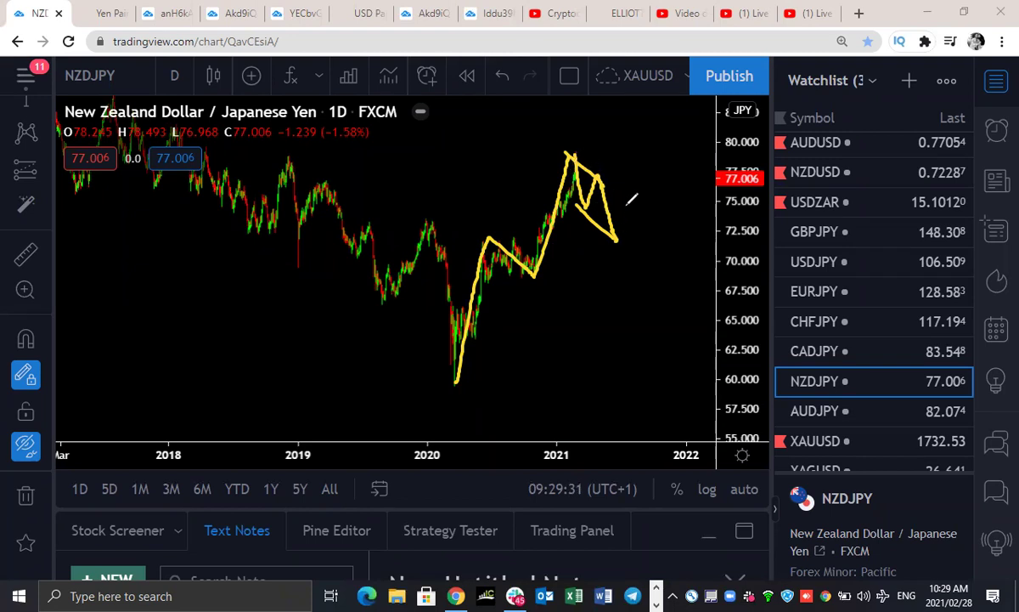
pyautogui.moveTo(620, 209)
pyautogui.mouseDown()
pyautogui.moveTo(580, 204)
pyautogui.moveTo(608, 223)
pyautogui.moveTo(636, 136)
pyautogui.mouseUp()
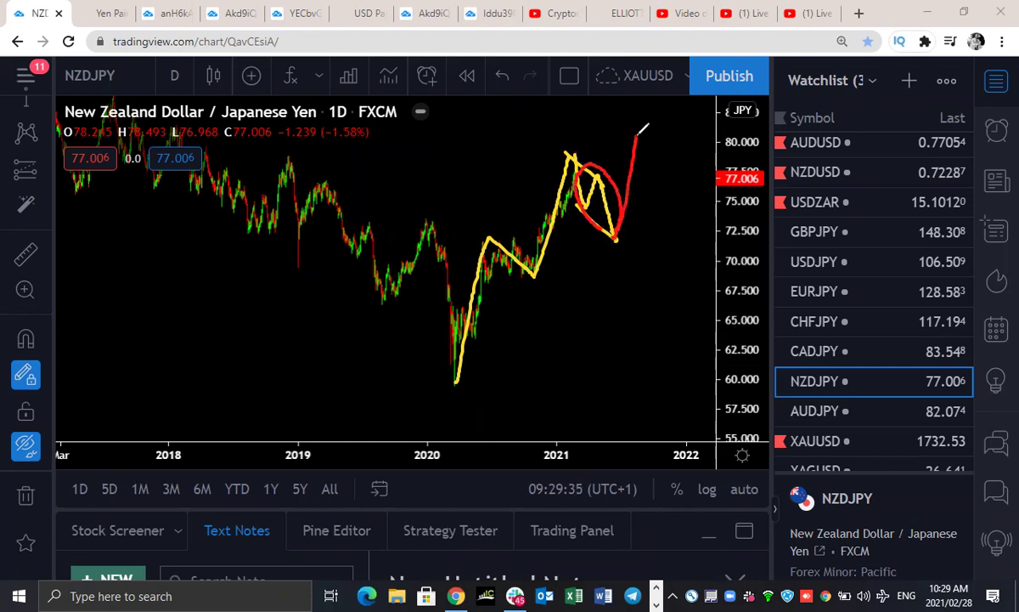
pyautogui.press('Escape')
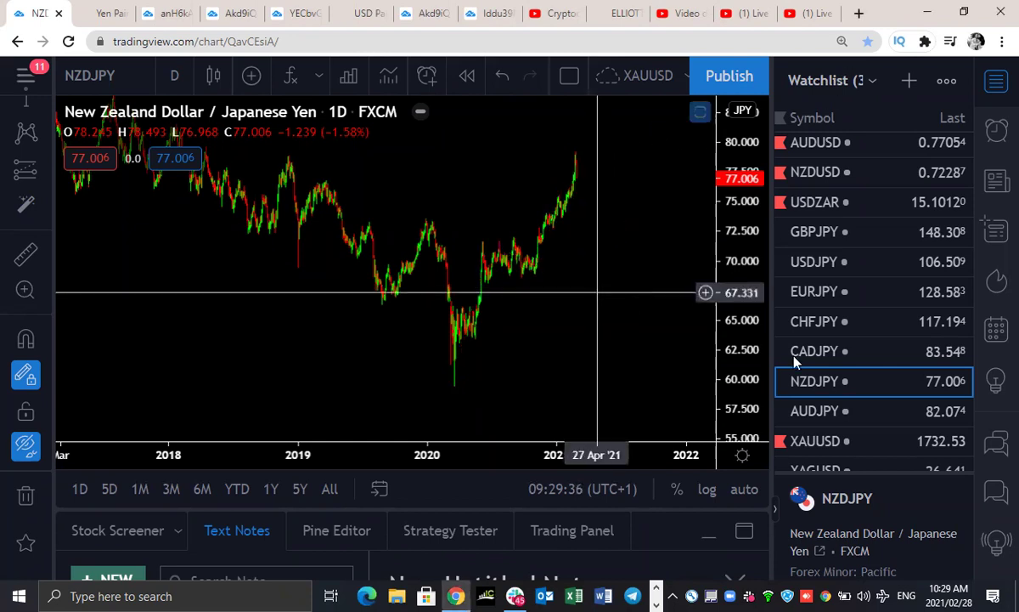
# - Open AUDJPY and sketch the rise from the 2020 low, followed by a falling flag to about 77 and a rally to new highs
pyautogui.click(828, 411)
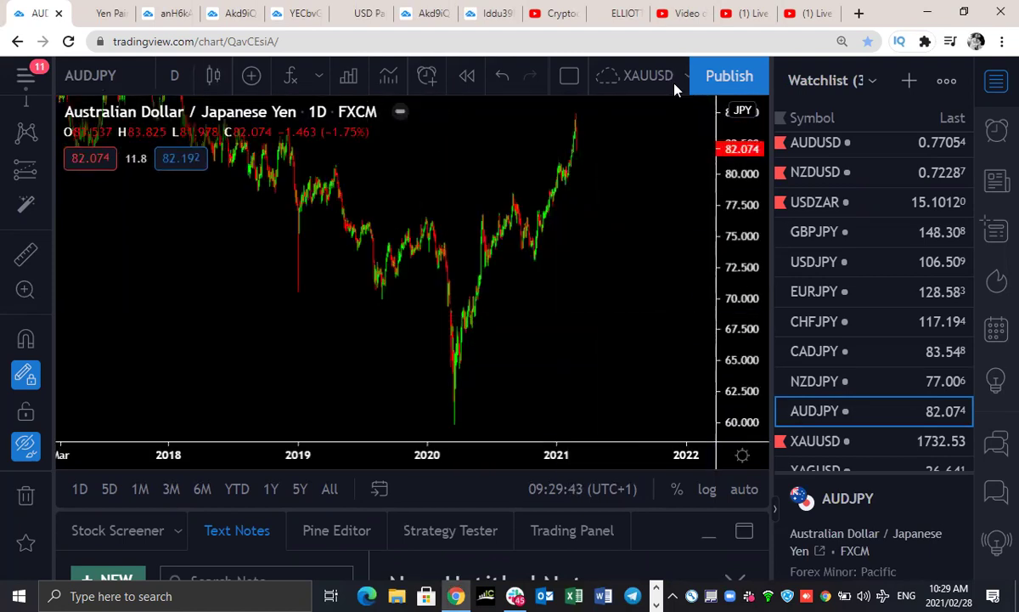
pyautogui.moveTo(445, 420)
pyautogui.mouseDown()
pyautogui.moveTo(465, 259)
pyautogui.moveTo(483, 214)
pyautogui.moveTo(535, 264)
pyautogui.moveTo(577, 114)
pyautogui.moveTo(582, 162)
pyautogui.moveTo(595, 166)
pyautogui.moveTo(612, 152)
pyautogui.moveTo(629, 208)
pyautogui.mouseUp()
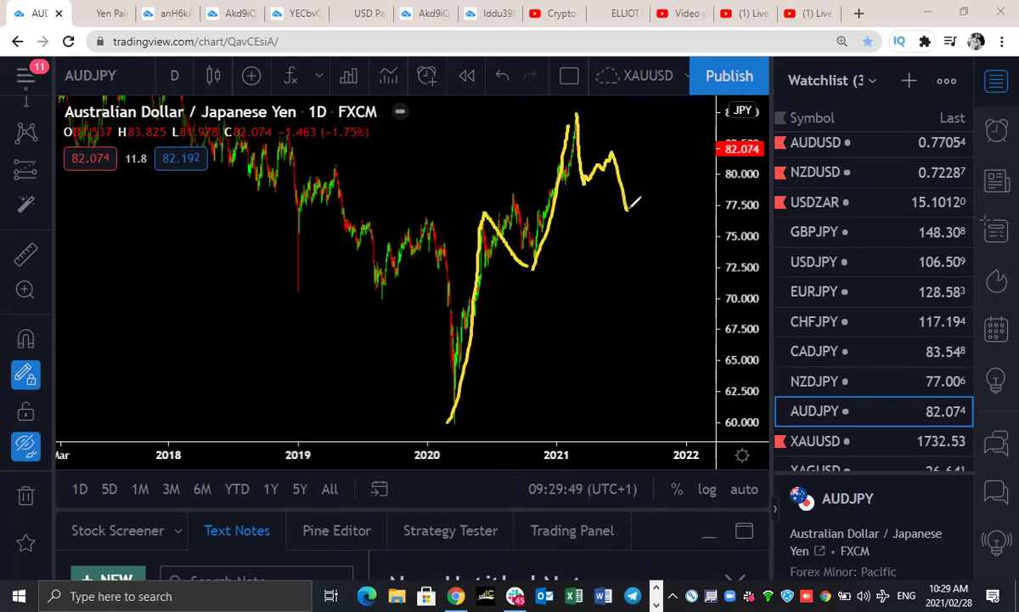
pyautogui.moveTo(578, 119); pyautogui.dragTo(620, 150)
pyautogui.moveTo(597, 187); pyautogui.dragTo(613, 211)
pyautogui.moveTo(630, 212); pyautogui.dragTo(653, 85)
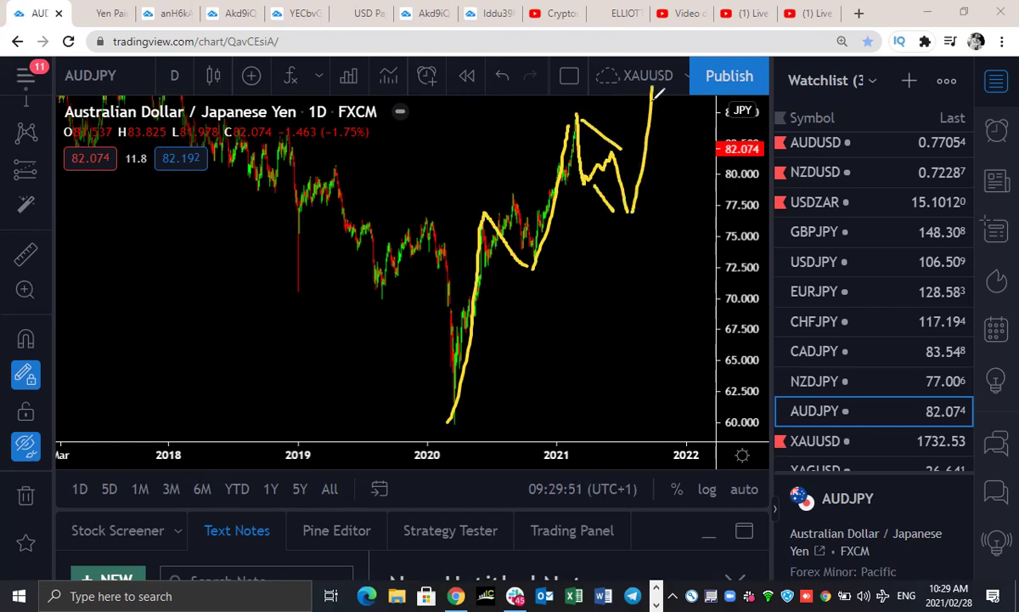
# - Switch AUDJPY to the 4-hour timeframe and sketch the drop from the peak, a small rising flag above 82 and a further fall to about 80
pyautogui.click(174, 76)
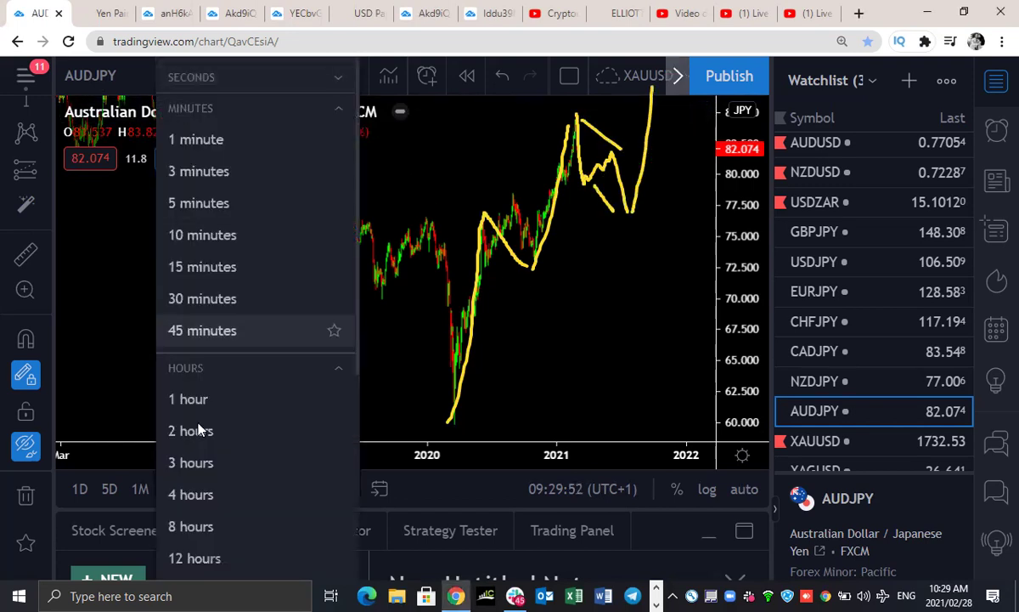
pyautogui.click(191, 501)
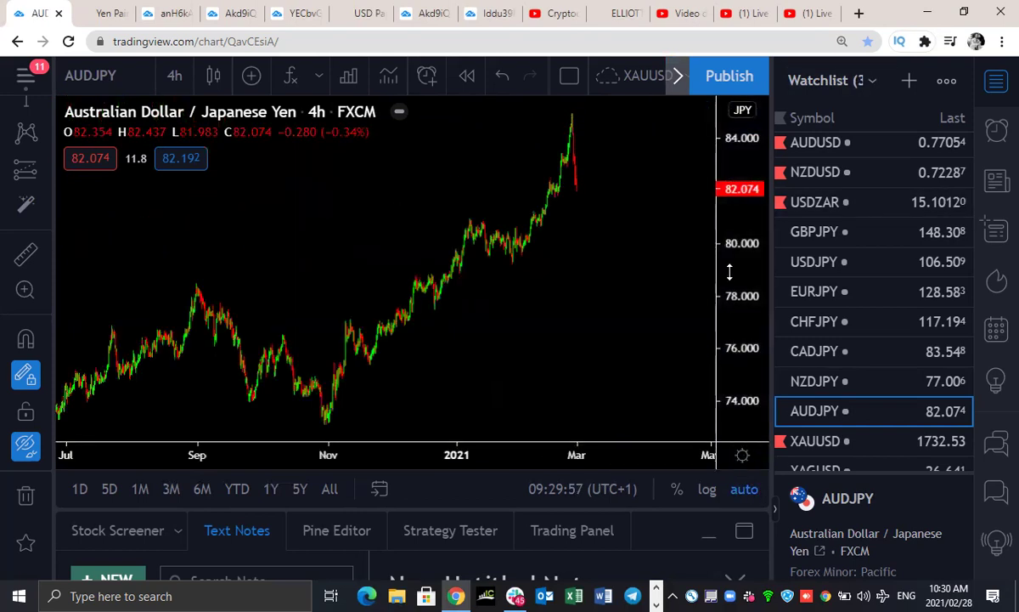
pyautogui.scroll(5, 621, 246)
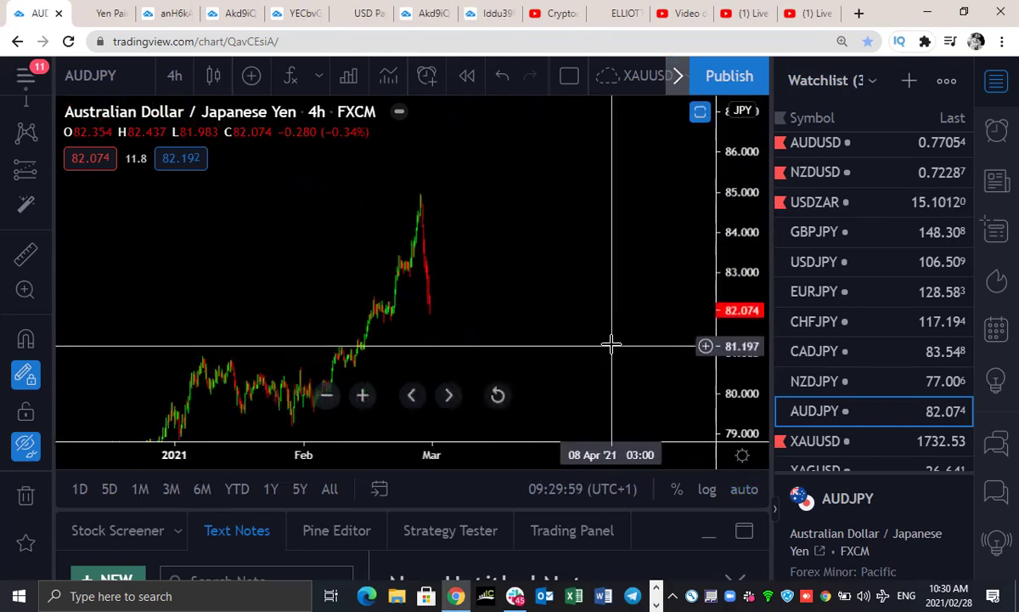
pyautogui.moveTo(511, 297); pyautogui.dragTo(661, 100)
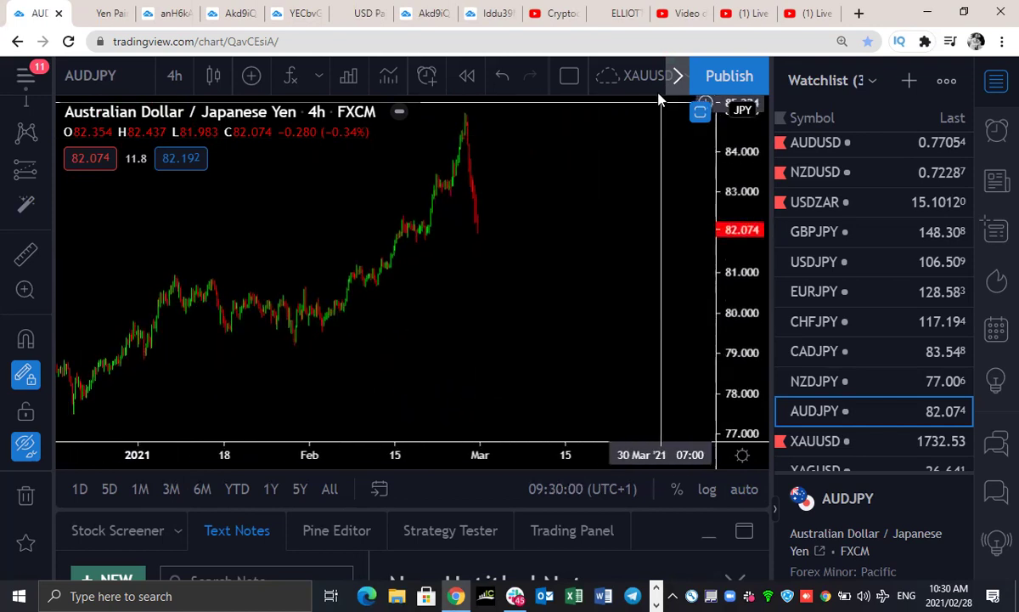
pyautogui.moveTo(473, 113)
pyautogui.mouseDown()
pyautogui.moveTo(480, 223)
pyautogui.moveTo(518, 203)
pyautogui.moveTo(481, 226)
pyautogui.moveTo(512, 213)
pyautogui.moveTo(495, 196)
pyautogui.mouseUp()
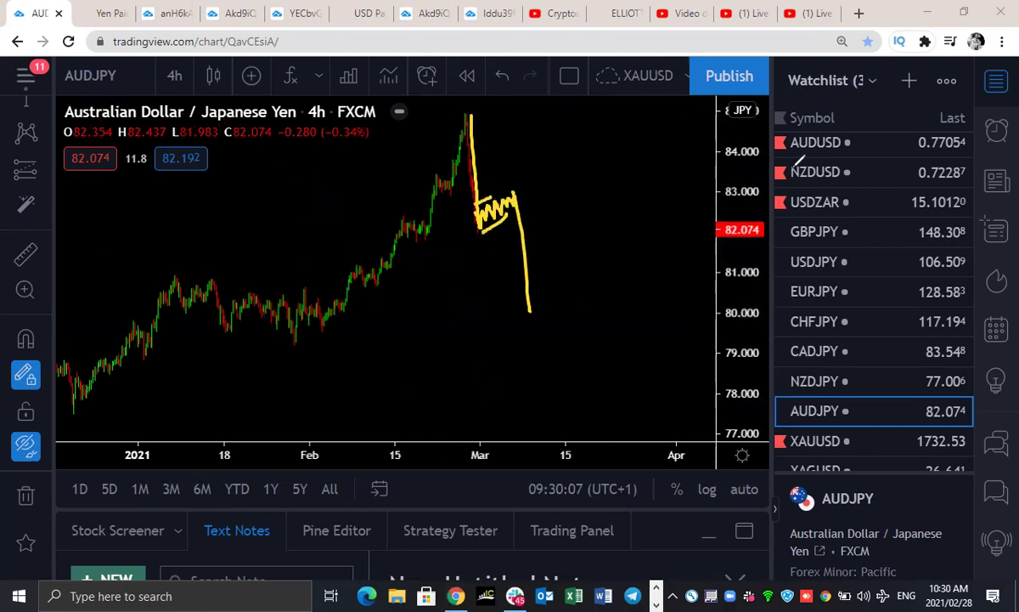
# - Open the XAUUSD chart from the watchlist and set it to the 1-day timeframe
pyautogui.click(856, 441)
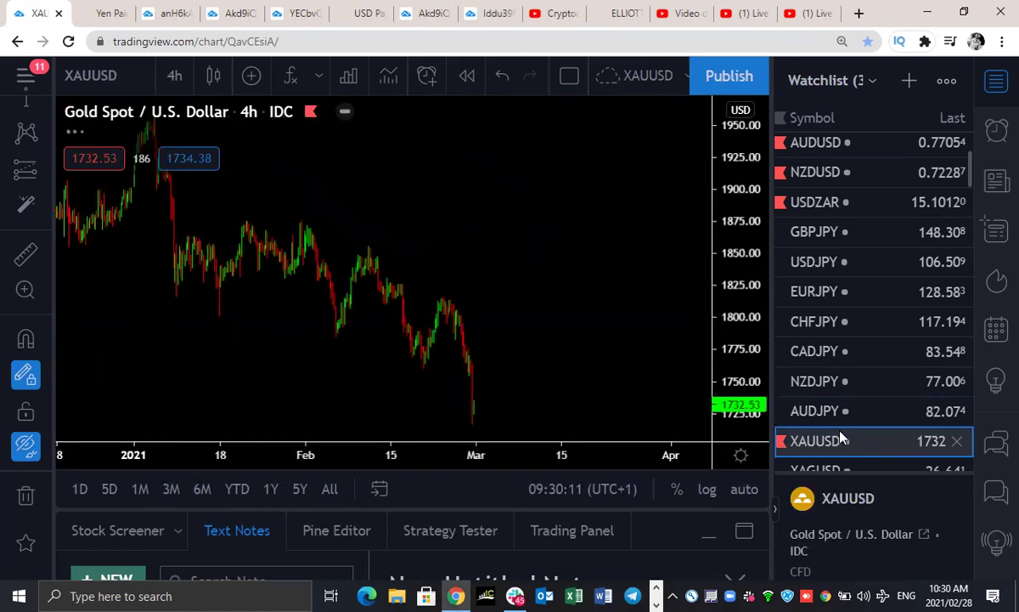
pyautogui.click(175, 76)
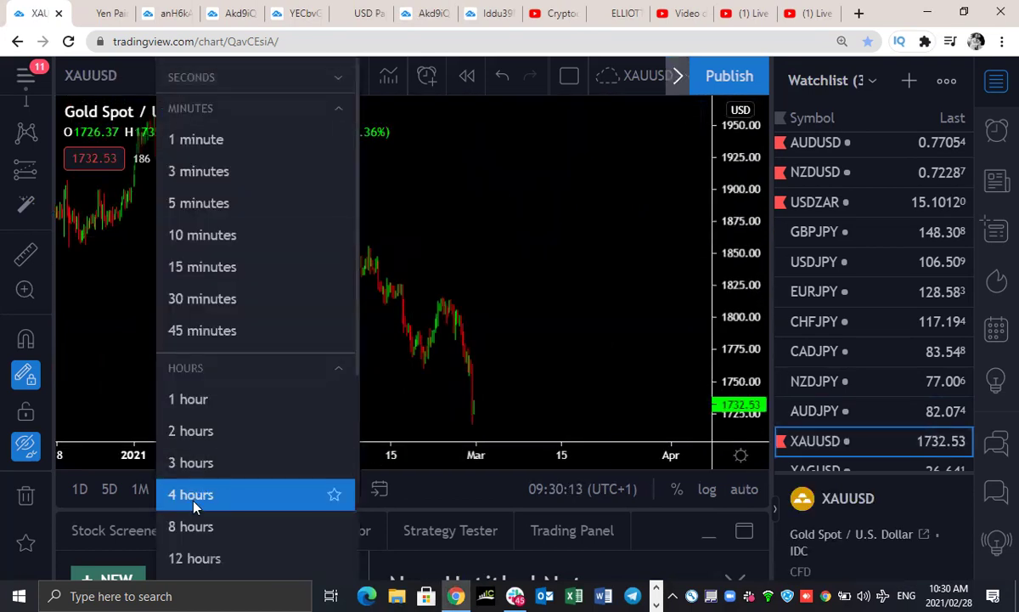
pyautogui.scroll(-1, 183, 476)
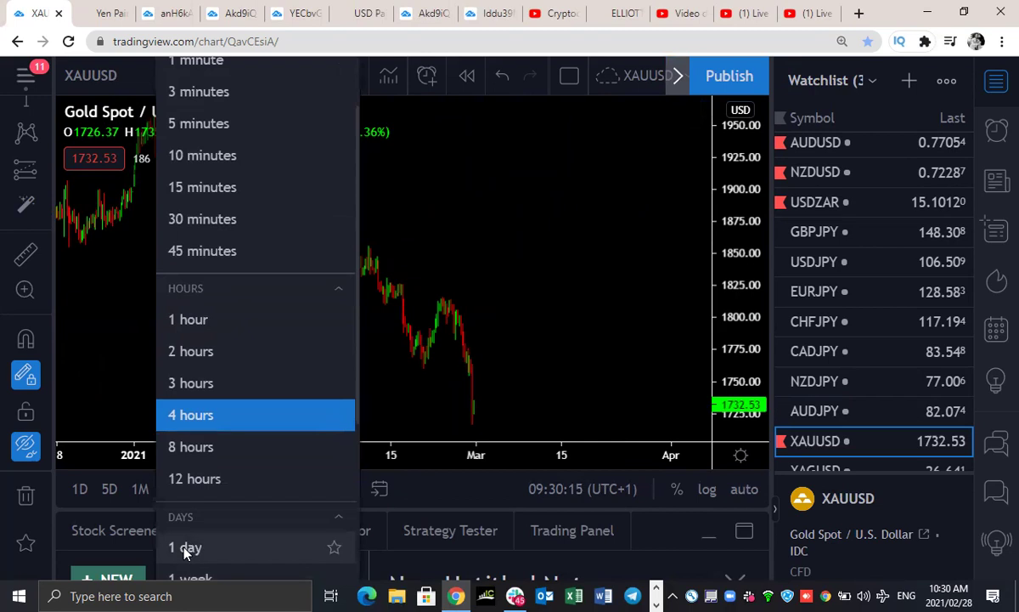
pyautogui.click(186, 547)
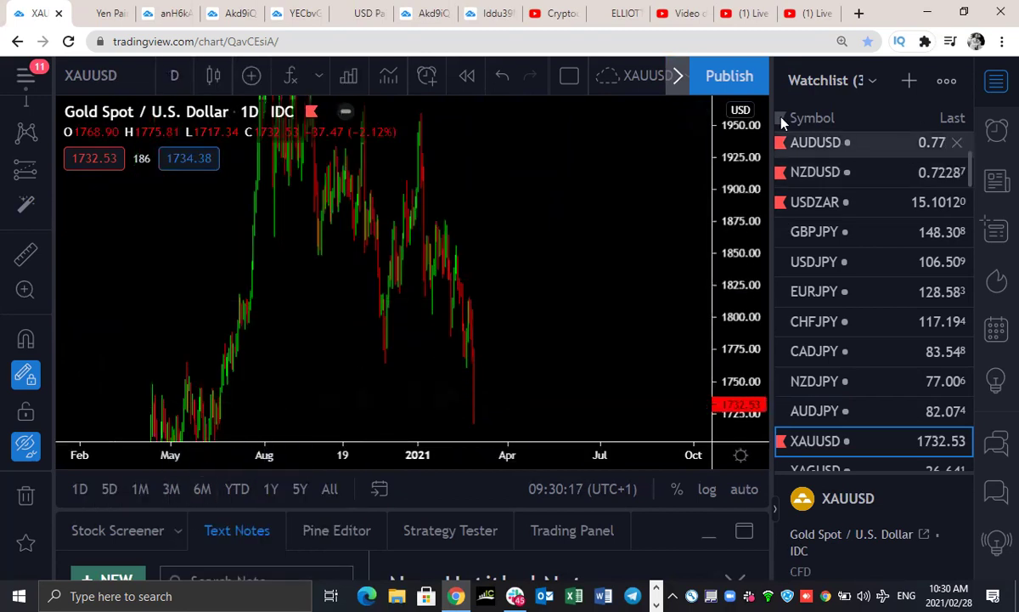
# - Sketch a support line under the gold lows at about 1760 with a rally from there to about 1975, then clear the drawing
pyautogui.moveTo(732, 228); pyautogui.dragTo(698, 346)
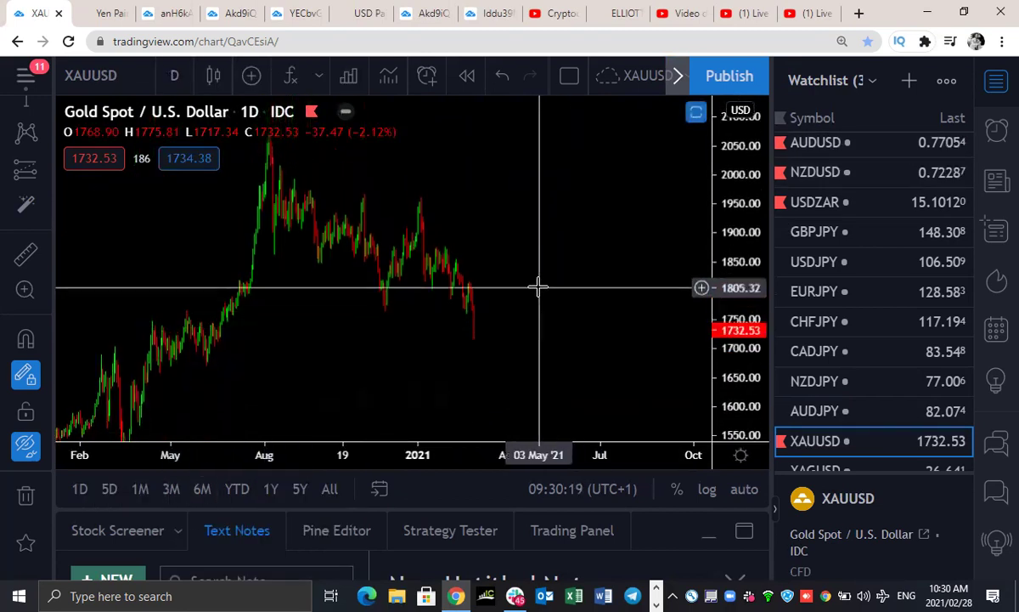
pyautogui.moveTo(537, 286); pyautogui.dragTo(667, 285)
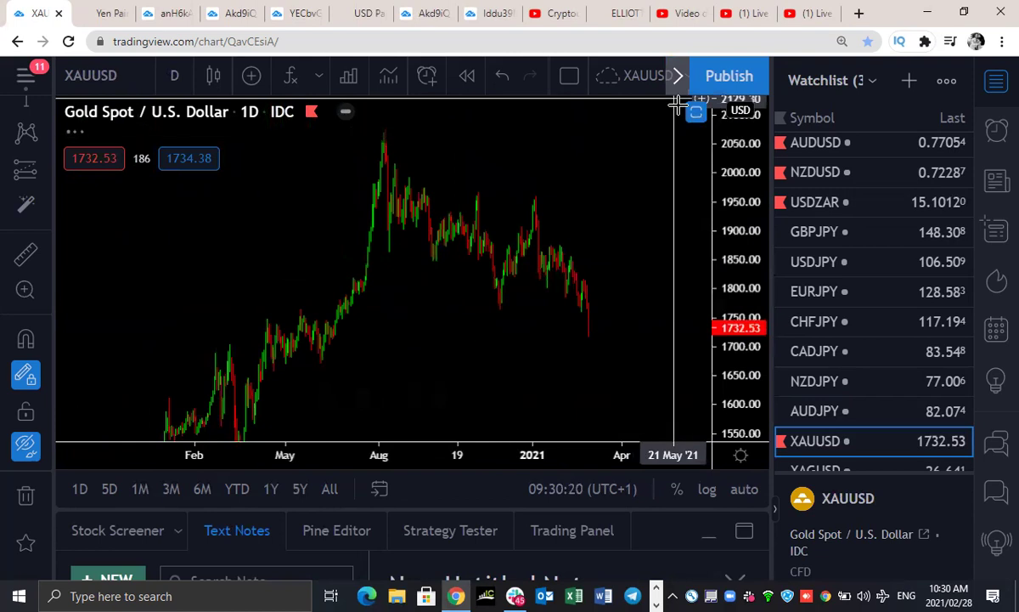
pyautogui.moveTo(499, 308)
pyautogui.mouseDown()
pyautogui.moveTo(609, 311)
pyautogui.moveTo(596, 316)
pyautogui.moveTo(602, 182)
pyautogui.mouseUp()
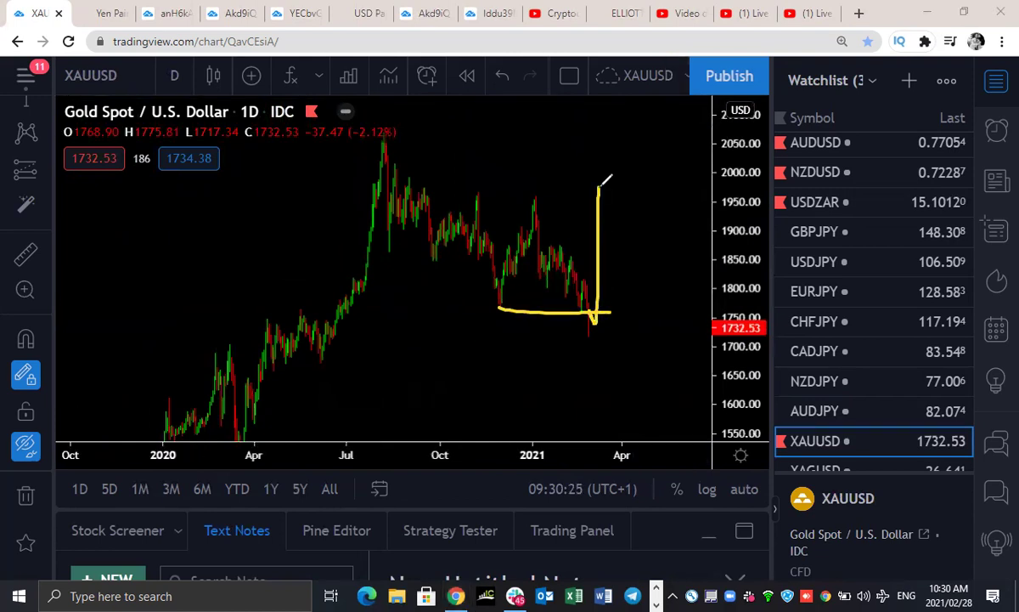
pyautogui.press('Escape')
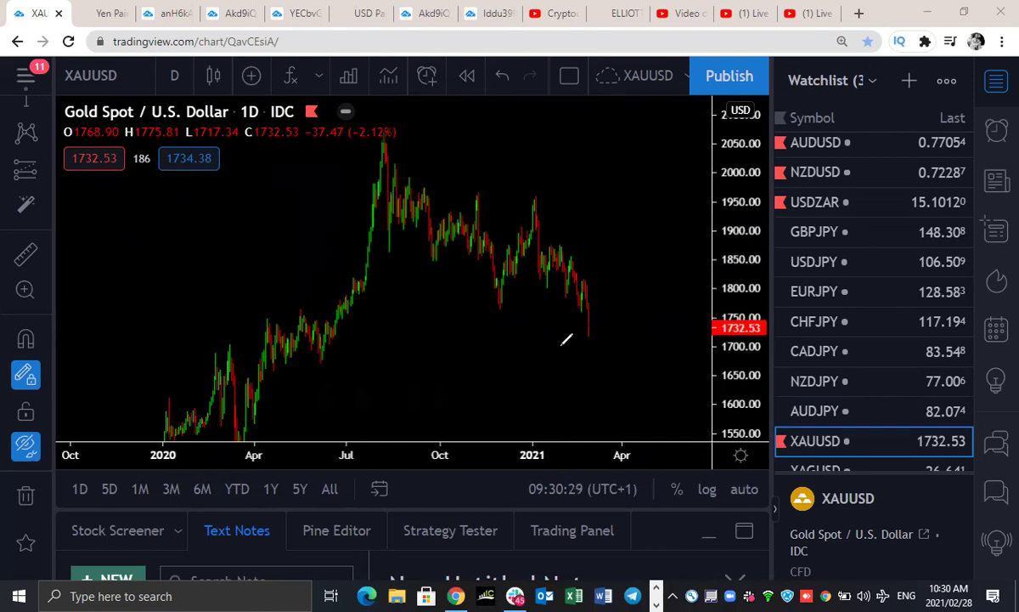
# - Sketch a down-up-down zigzag on the gold chart from the August 2020 peak to the late-2020 low at about 1775
pyautogui.moveTo(593, 193); pyautogui.dragTo(607, 232)
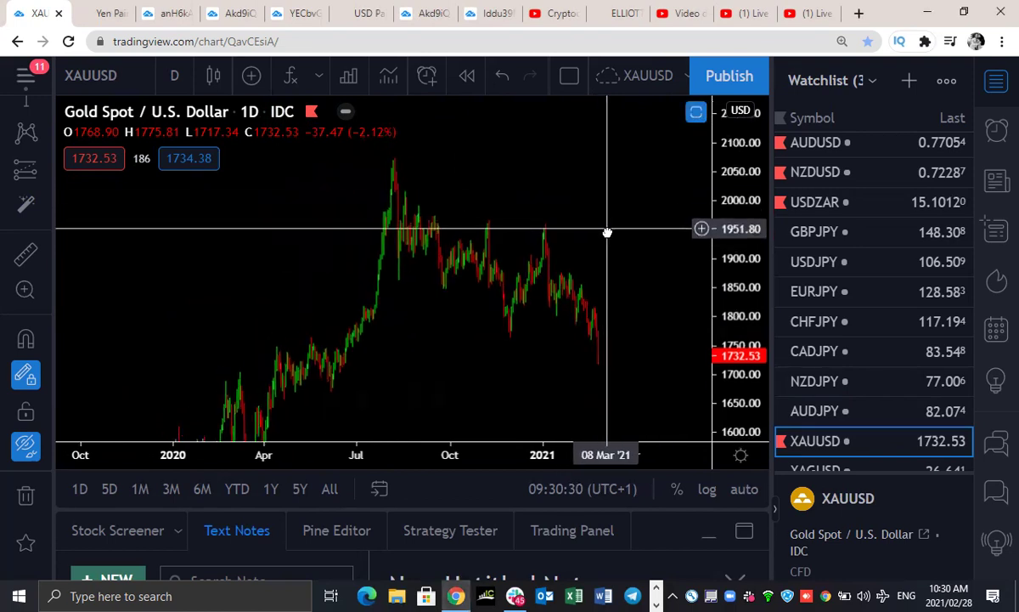
pyautogui.moveTo(731, 216); pyautogui.dragTo(732, 234)
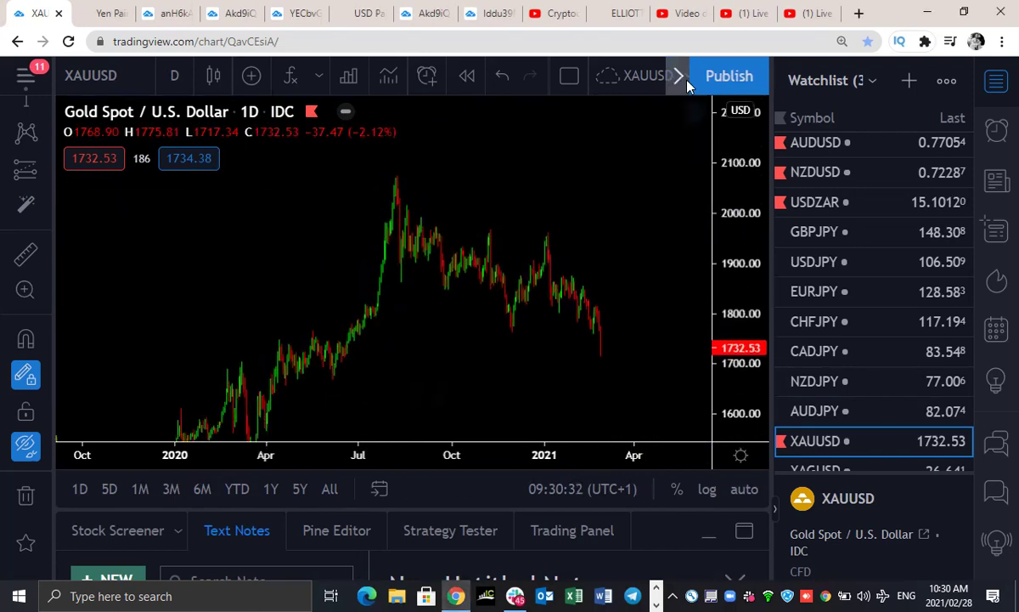
pyautogui.moveTo(393, 193)
pyautogui.mouseDown()
pyautogui.moveTo(446, 282)
pyautogui.moveTo(478, 224)
pyautogui.moveTo(513, 325)
pyautogui.mouseUp()
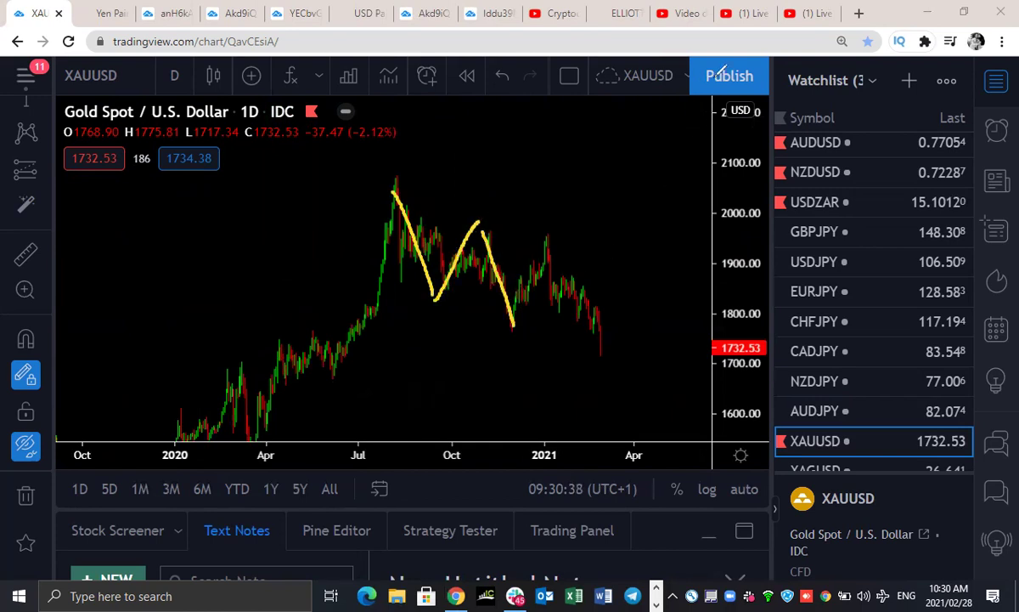
# - Sketch gold's rally to the January 2021 high and a down-up-down path to about 1650, labelling the turning points W, X and Y
pyautogui.moveTo(521, 320); pyautogui.dragTo(550, 227)
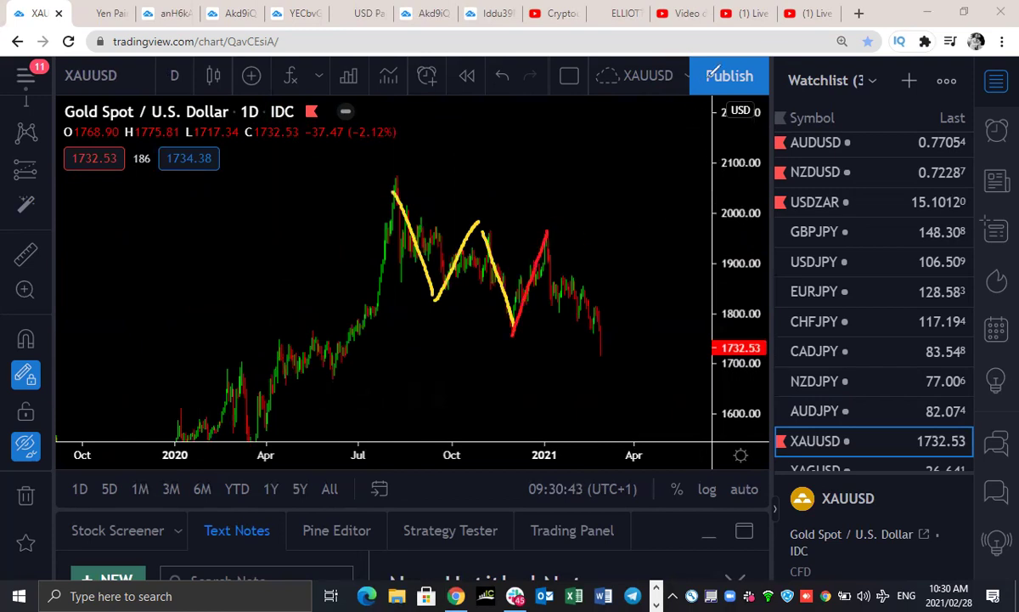
pyautogui.moveTo(547, 231)
pyautogui.mouseDown()
pyautogui.moveTo(603, 347)
pyautogui.moveTo(630, 274)
pyautogui.moveTo(667, 389)
pyautogui.mouseUp()
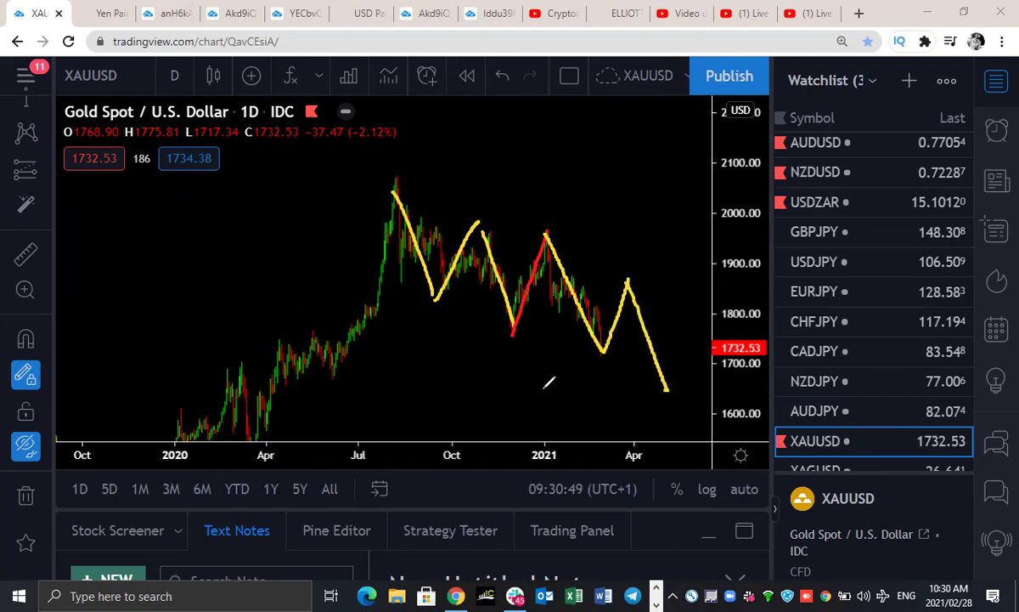
pyautogui.moveTo(487, 357); pyautogui.dragTo(508, 343)
pyautogui.moveTo(557, 199)
pyautogui.mouseDown()
pyautogui.moveTo(545, 223)
pyautogui.moveTo(576, 229)
pyautogui.mouseUp()
pyautogui.moveTo(657, 406); pyautogui.dragTo(654, 431)
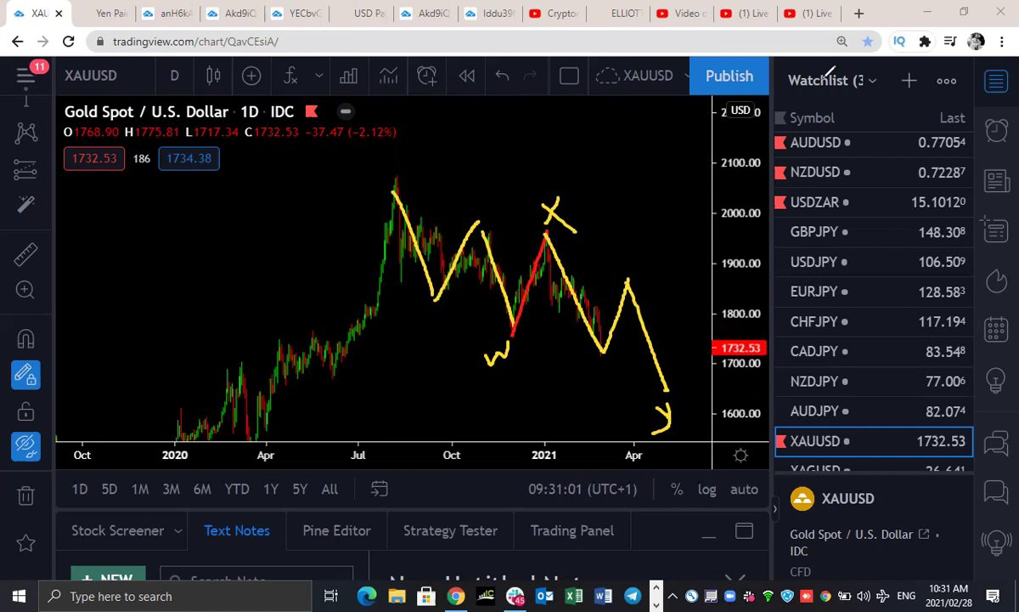
# - Sketch a descending channel around the gold waves and a projected rally to about 2110, and clear the drawing
pyautogui.moveTo(666, 388); pyautogui.dragTo(734, 154)
pyautogui.moveTo(395, 192); pyautogui.dragTo(667, 268)
pyautogui.moveTo(425, 311); pyautogui.dragTo(667, 361)
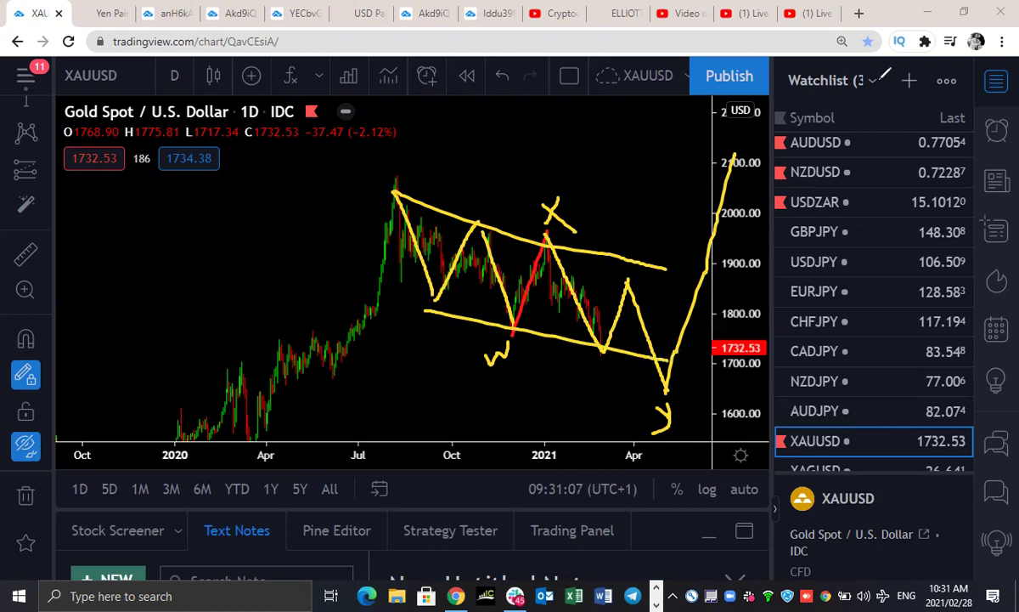
pyautogui.press('Escape')
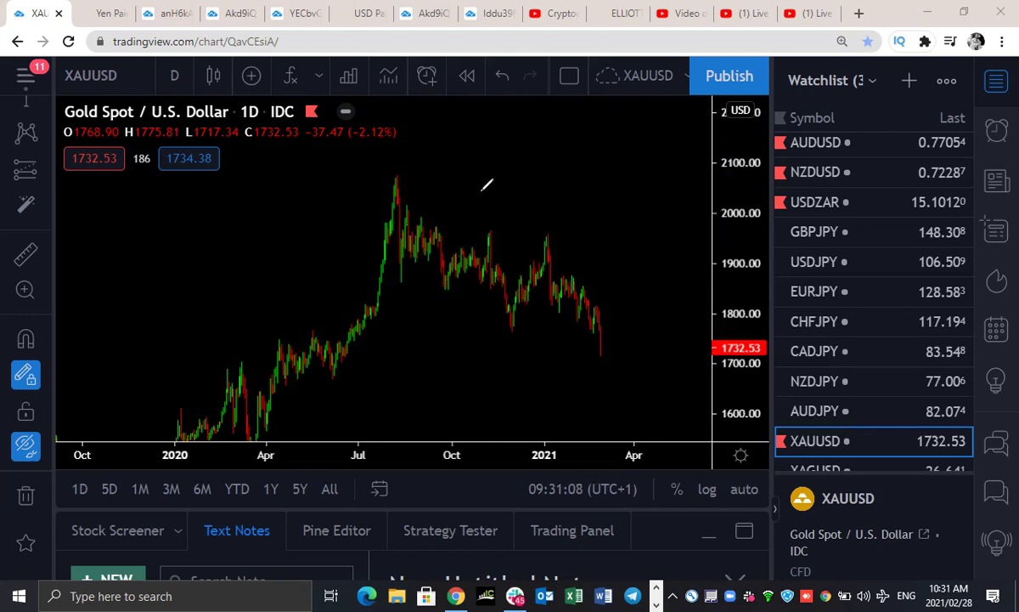
# - Set the gold chart to the 1-week timeframe with the price history from about 2008 in view
pyautogui.click(174, 76)
pyautogui.scroll(-4, 221, 483)
pyautogui.click(198, 500)
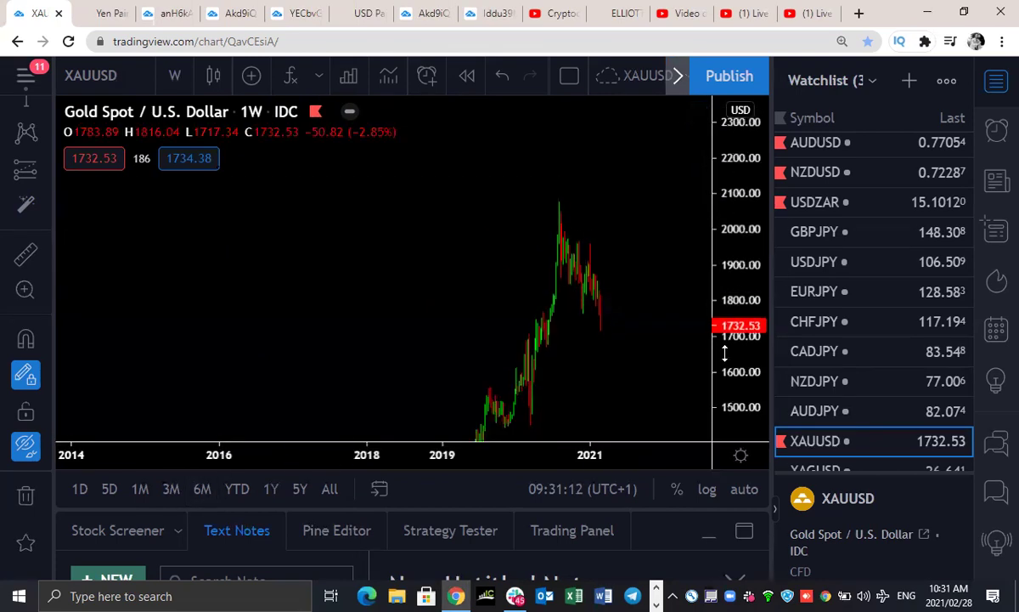
pyautogui.scroll(-5, 610, 392)
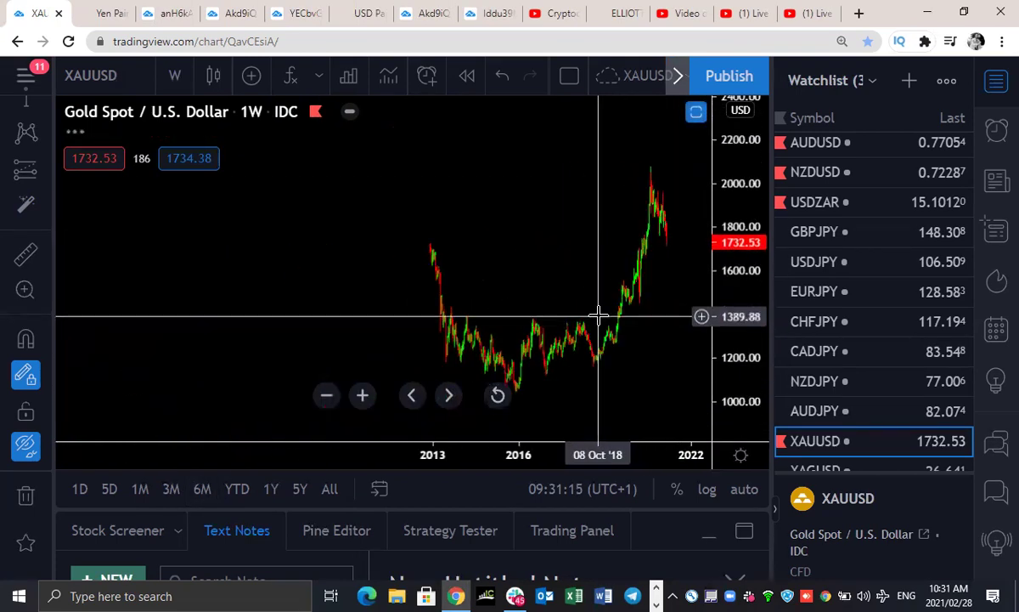
pyautogui.moveTo(592, 211); pyautogui.dragTo(467, 209)
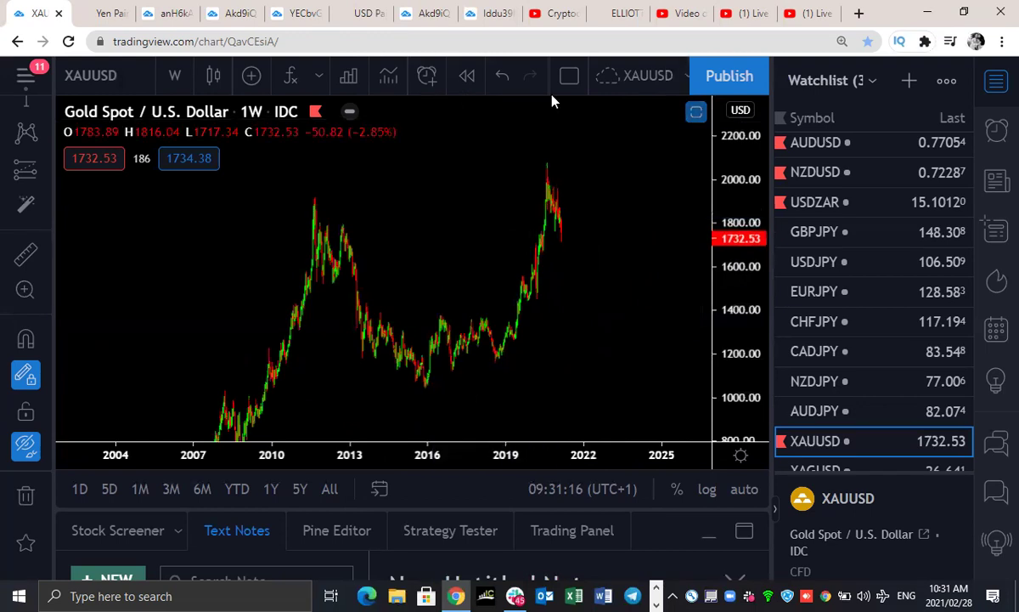
# - Sketch gold's rise to the 2011 peak, its decline with channel lines to the 2015 low, and red range lines around the 2016–2018 consolidation
pyautogui.moveTo(85, 527); pyautogui.dragTo(325, 202)
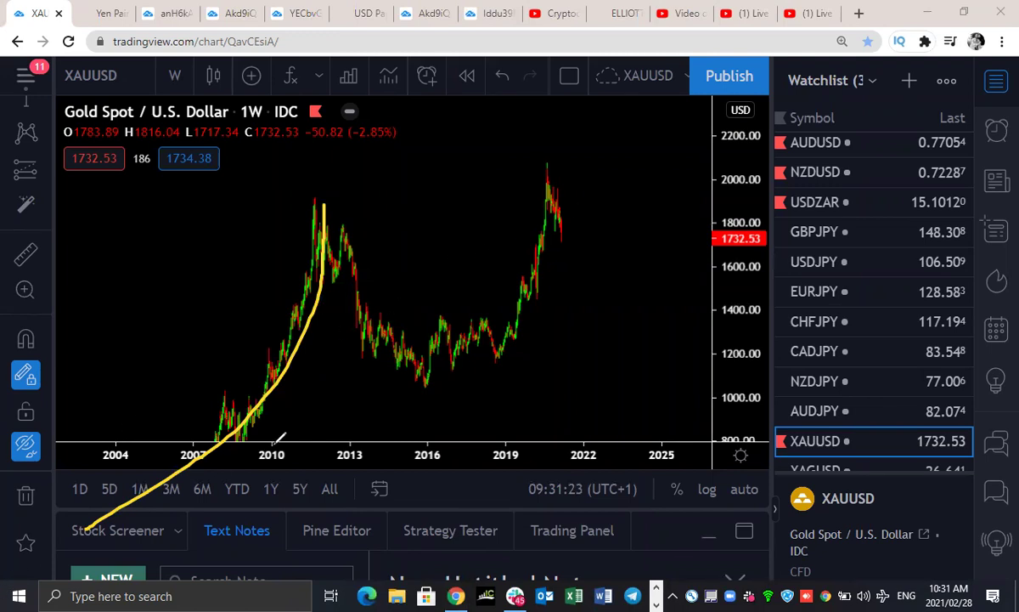
pyautogui.moveTo(323, 207)
pyautogui.mouseDown()
pyautogui.moveTo(351, 344)
pyautogui.moveTo(376, 302)
pyautogui.moveTo(398, 356)
pyautogui.moveTo(353, 347)
pyautogui.mouseUp()
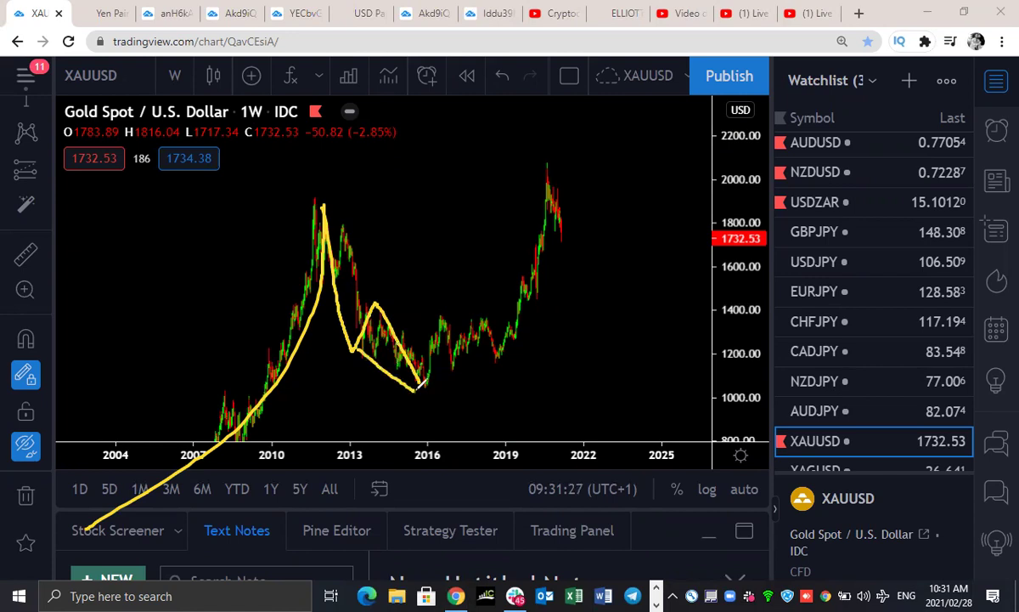
pyautogui.moveTo(338, 206); pyautogui.dragTo(393, 302)
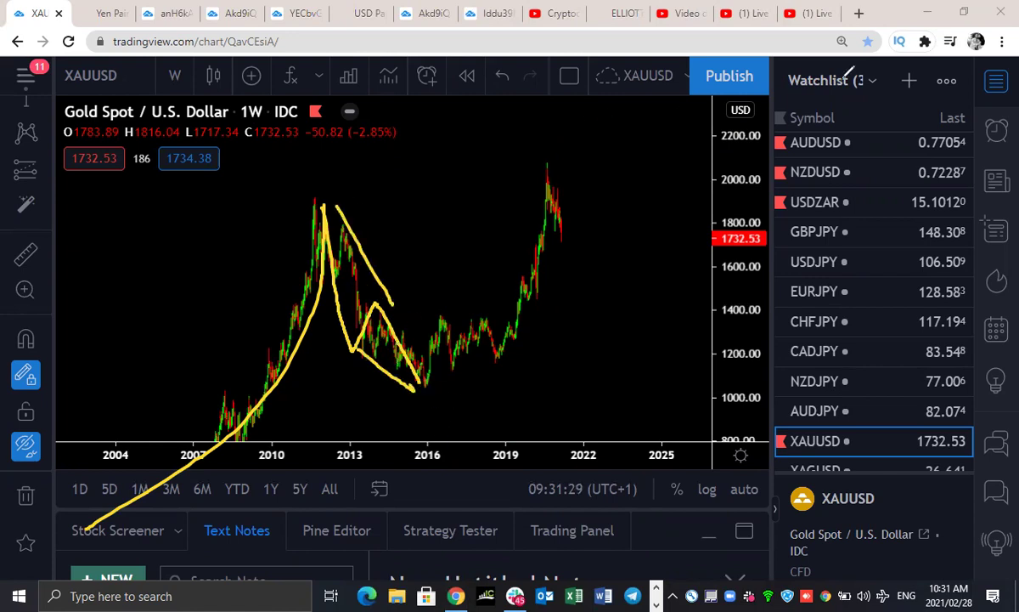
pyautogui.moveTo(457, 320)
pyautogui.mouseDown()
pyautogui.moveTo(487, 322)
pyautogui.moveTo(459, 367)
pyautogui.moveTo(492, 362)
pyautogui.mouseUp()
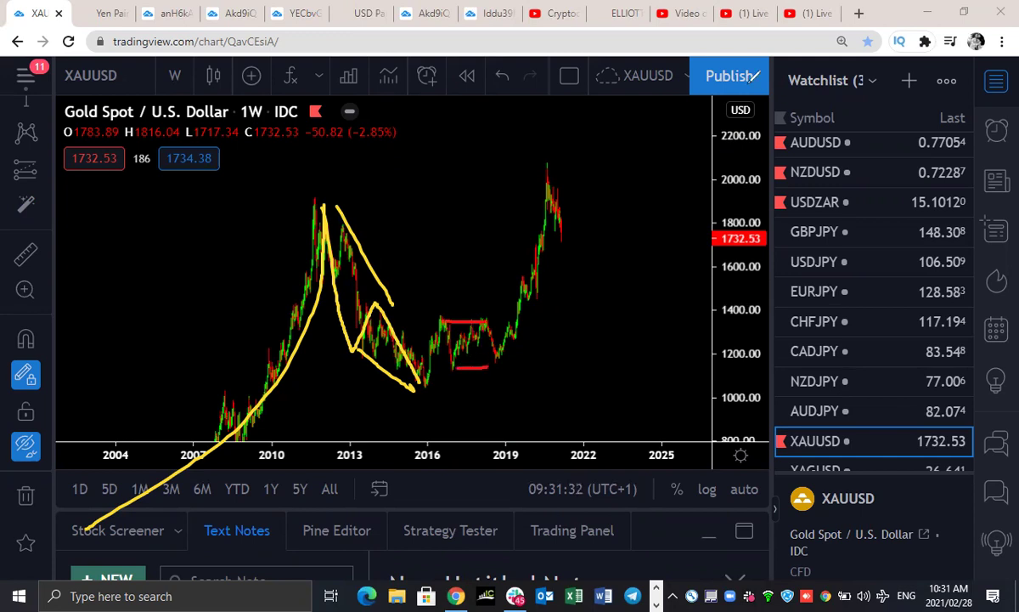
# - Sketch gold's rise from the 2015 low to 2020, a falling pullback channel and a circled rally to about 2260, and clear the drawing
pyautogui.moveTo(422, 397)
pyautogui.mouseDown()
pyautogui.moveTo(442, 335)
pyautogui.moveTo(475, 344)
pyautogui.moveTo(531, 284)
pyautogui.moveTo(554, 173)
pyautogui.moveTo(571, 234)
pyautogui.mouseUp()
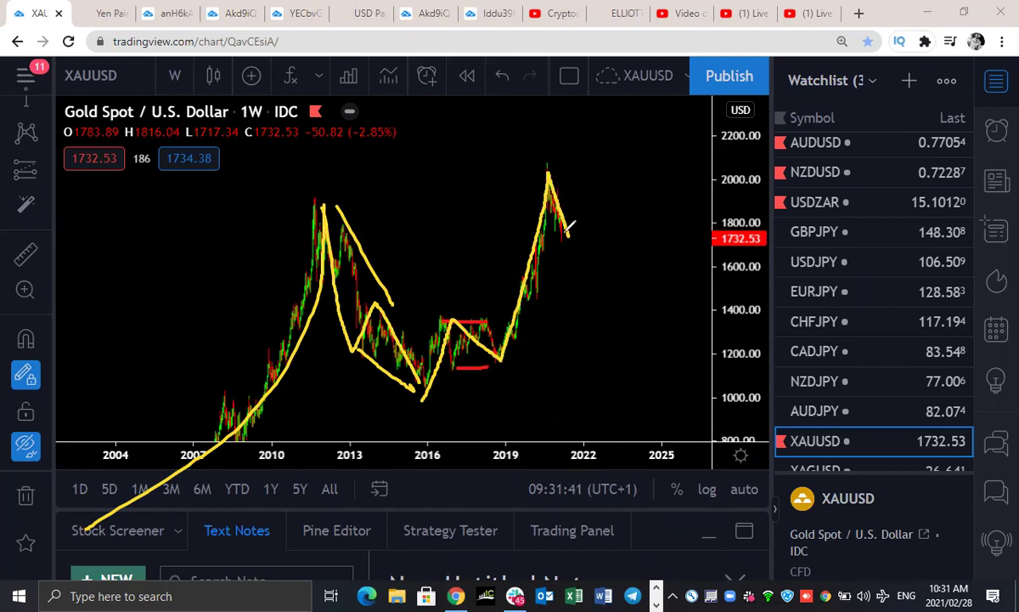
pyautogui.moveTo(563, 201)
pyautogui.mouseDown()
pyautogui.moveTo(578, 242)
pyautogui.moveTo(597, 126)
pyautogui.mouseUp()
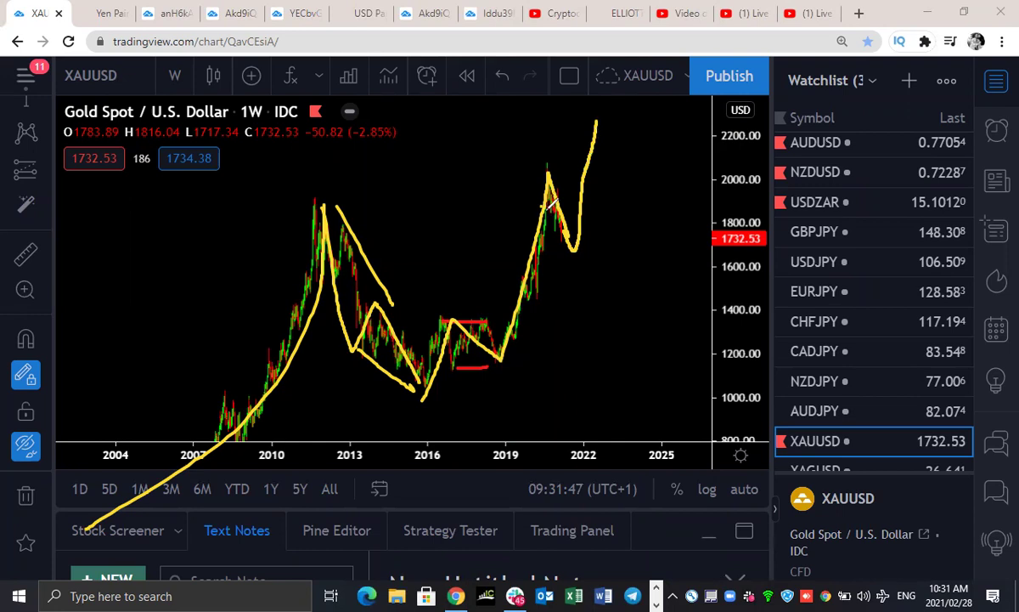
pyautogui.moveTo(550, 168); pyautogui.dragTo(587, 231)
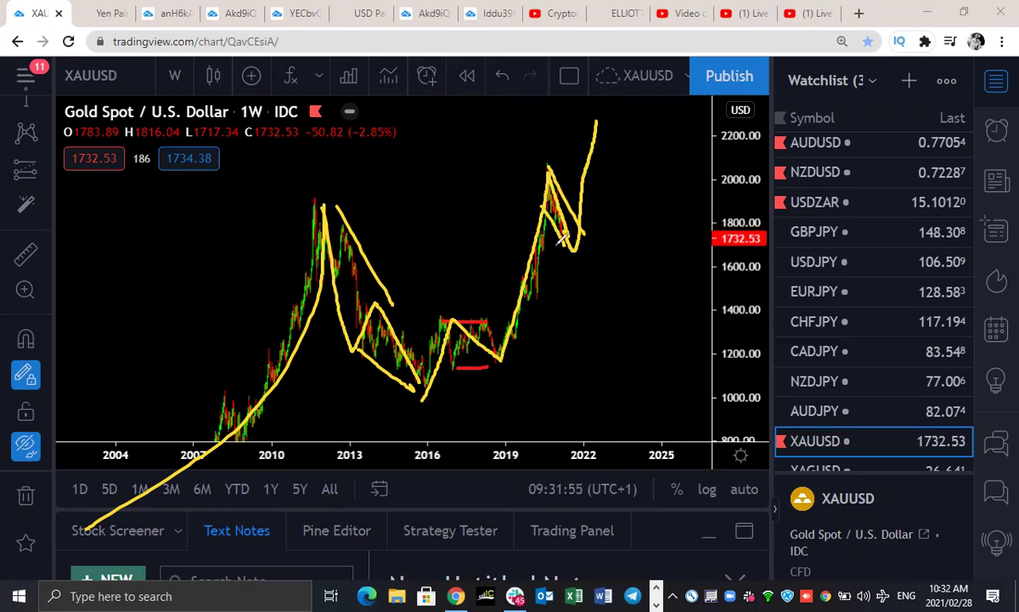
pyautogui.moveTo(577, 244)
pyautogui.mouseDown()
pyautogui.moveTo(603, 145)
pyautogui.moveTo(588, 123)
pyautogui.moveTo(582, 217)
pyautogui.mouseUp()
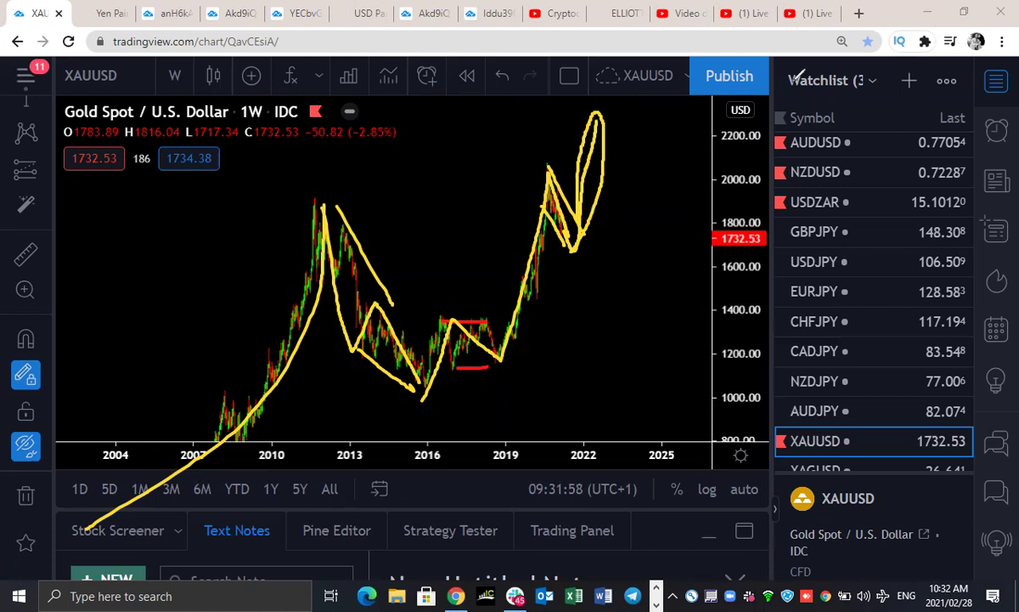
pyautogui.press('Escape')
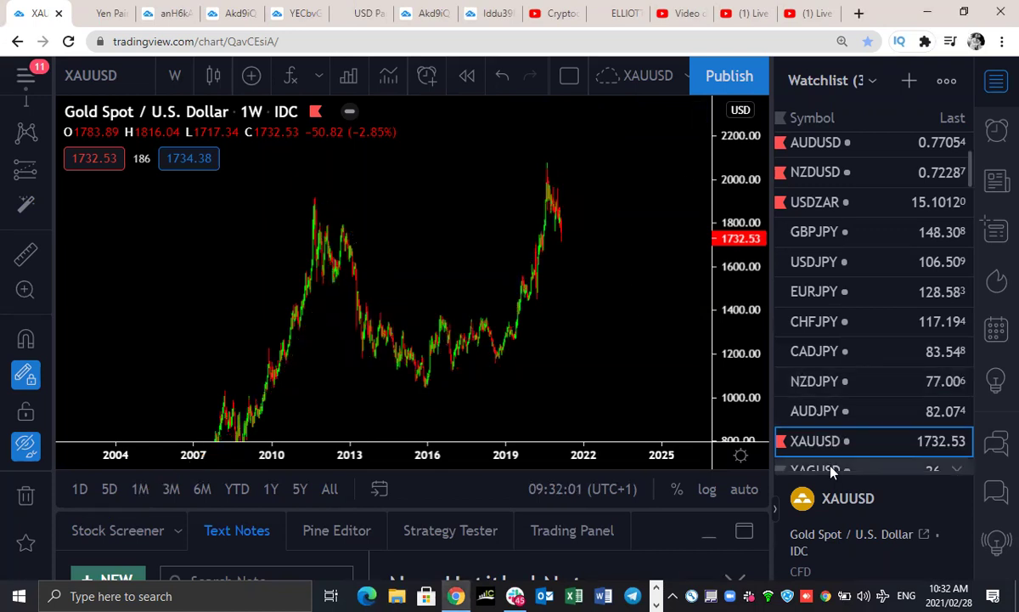
# - Open the XAGUSD chart, sketch a zigzag between about 30 and 22 with a rally to about 35, and clear the drawing
pyautogui.click(831, 470)
pyautogui.moveTo(726, 322); pyautogui.dragTo(701, 302)
pyautogui.scroll(3, 652, 321)
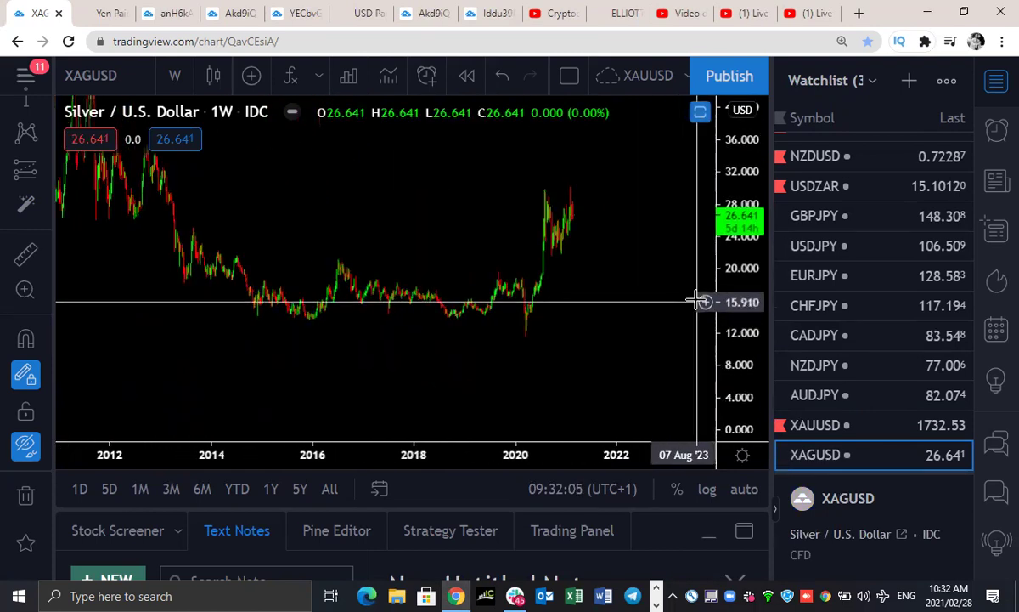
pyautogui.scroll(-2, 702, 301)
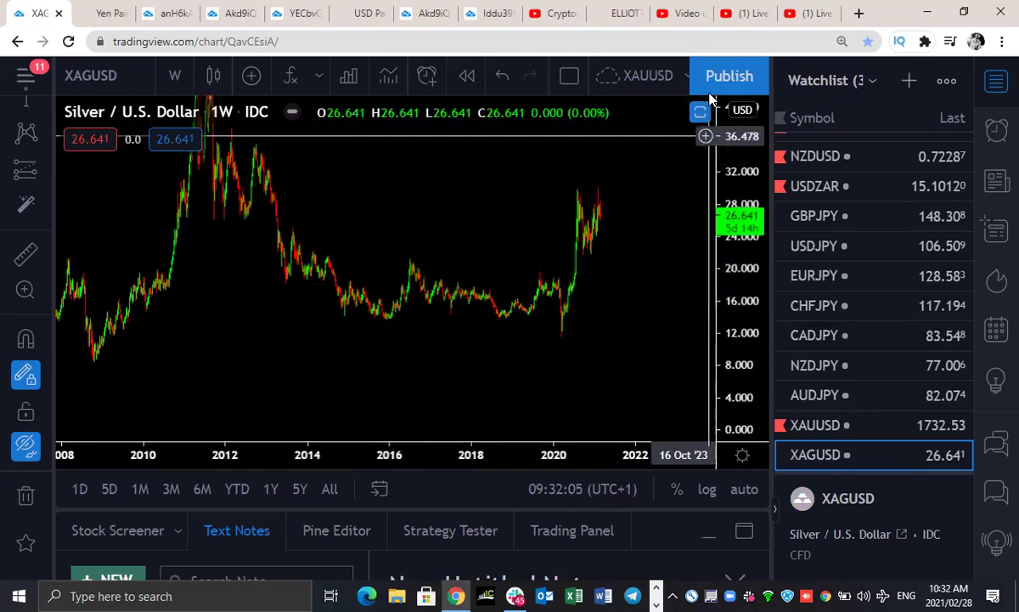
pyautogui.moveTo(576, 193)
pyautogui.mouseDown()
pyautogui.moveTo(595, 201)
pyautogui.moveTo(601, 184)
pyautogui.moveTo(603, 241)
pyautogui.moveTo(605, 180)
pyautogui.moveTo(611, 246)
pyautogui.moveTo(620, 147)
pyautogui.mouseUp()
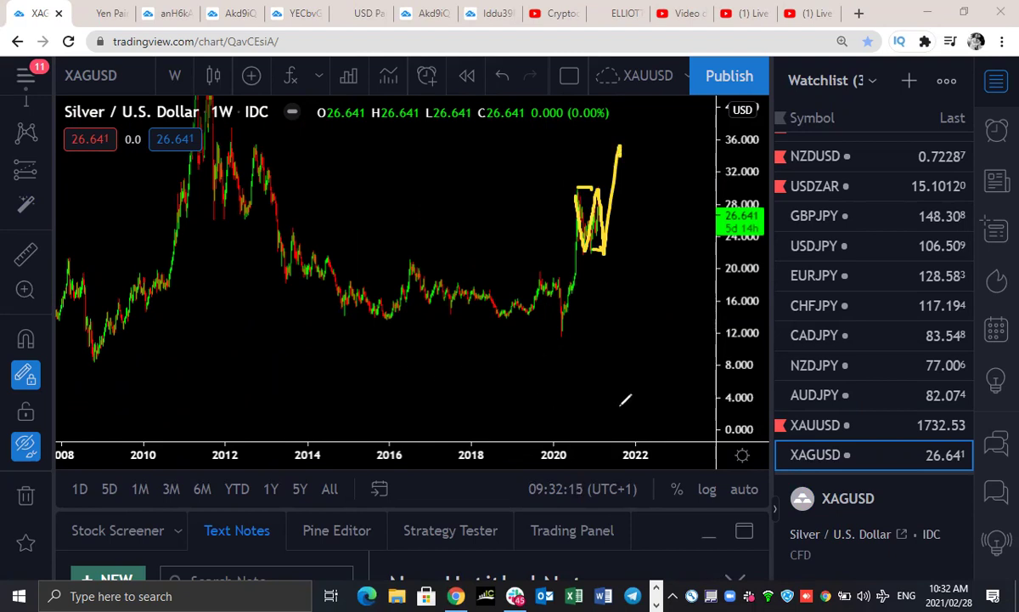
pyautogui.hotkey('ctrl', 'z')
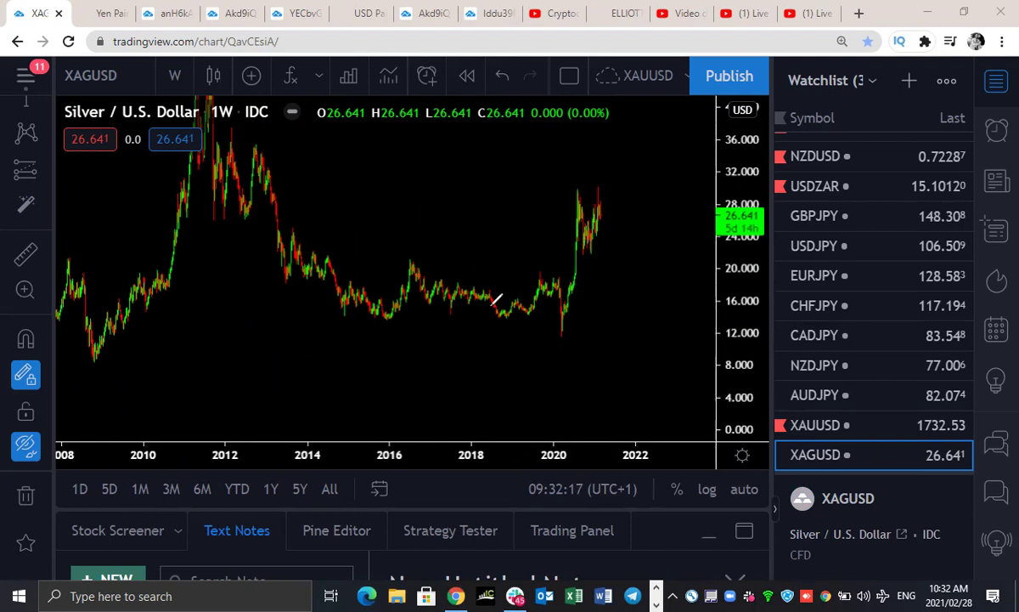
# - Set the silver chart to the 4-hour timeframe and fit the price scale automatically to the data
pyautogui.click(174, 75)
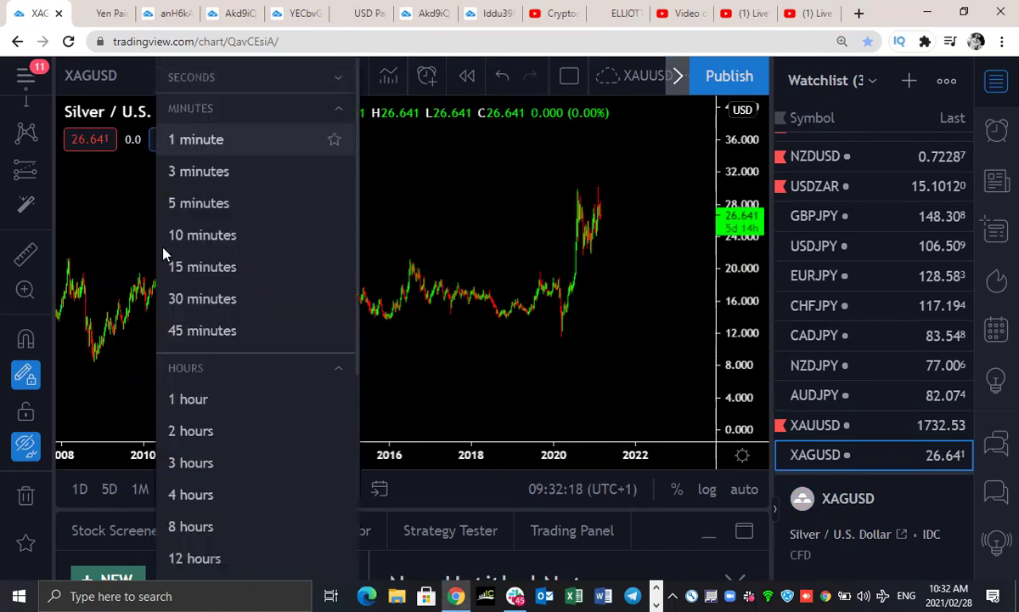
pyautogui.click(192, 494)
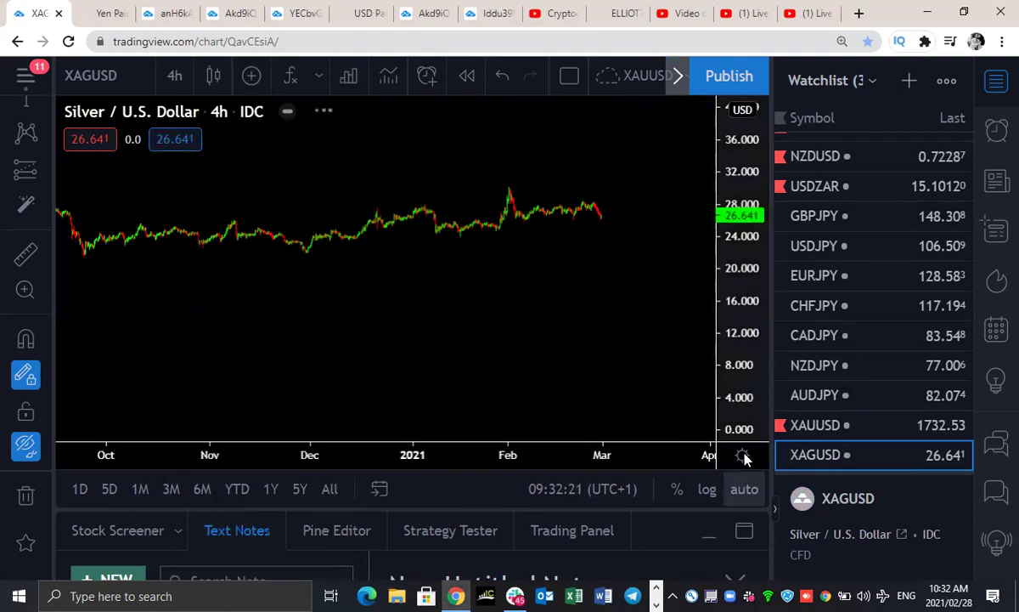
pyautogui.click(744, 488)
pyautogui.moveTo(724, 294); pyautogui.dragTo(725, 310)
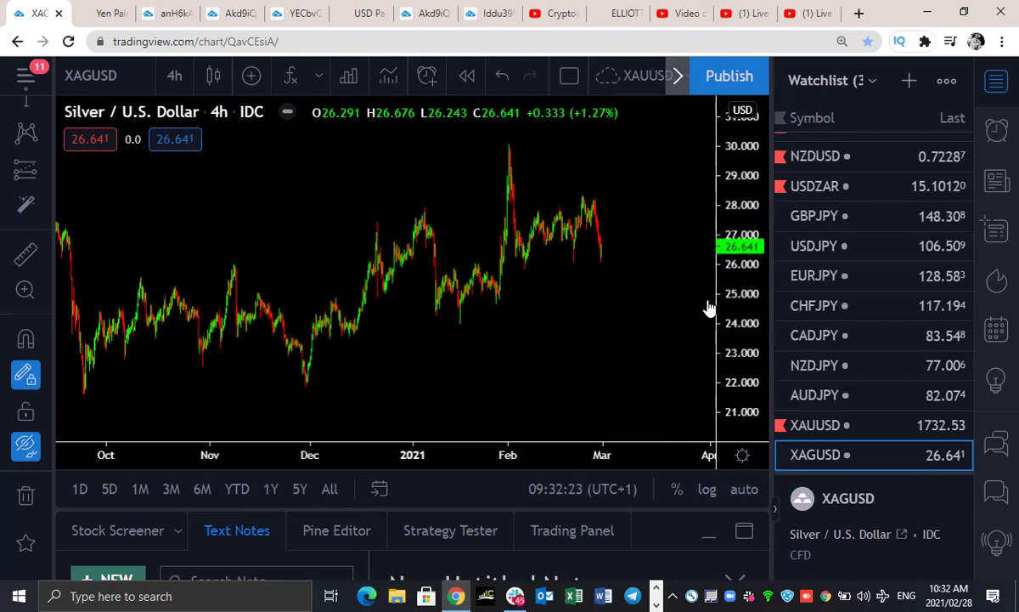
# - Sketch silver's February double peak with a neckline near 26 and a fall to about 23, plus an alternative rise, clearing each drawing
pyautogui.moveTo(521, 272)
pyautogui.mouseDown()
pyautogui.moveTo(541, 213)
pyautogui.moveTo(571, 248)
pyautogui.moveTo(583, 201)
pyautogui.moveTo(623, 301)
pyautogui.moveTo(616, 317)
pyautogui.mouseUp()
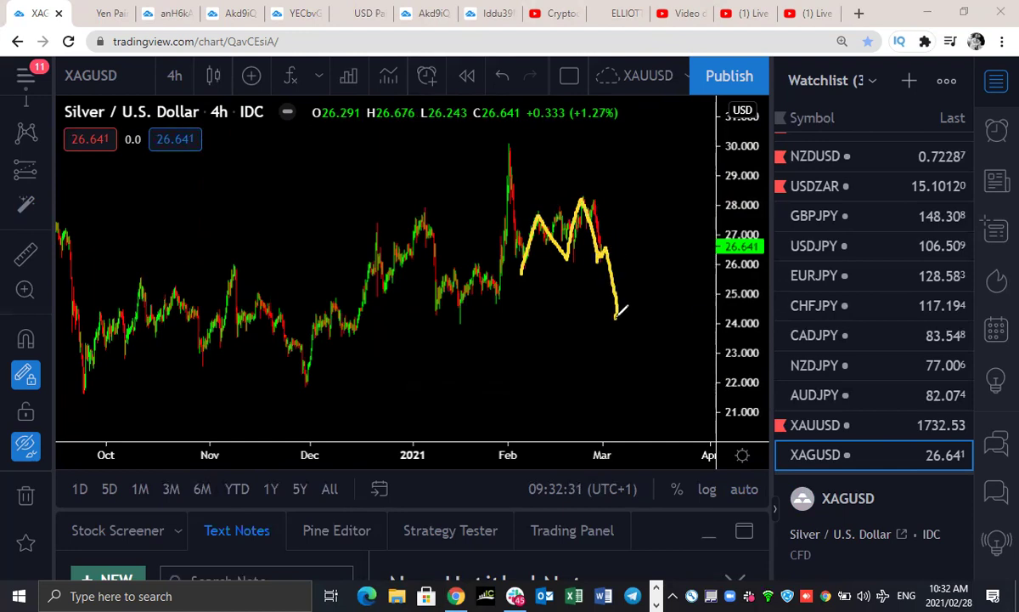
pyautogui.moveTo(524, 263)
pyautogui.mouseDown()
pyautogui.moveTo(616, 249)
pyautogui.moveTo(625, 343)
pyautogui.mouseUp()
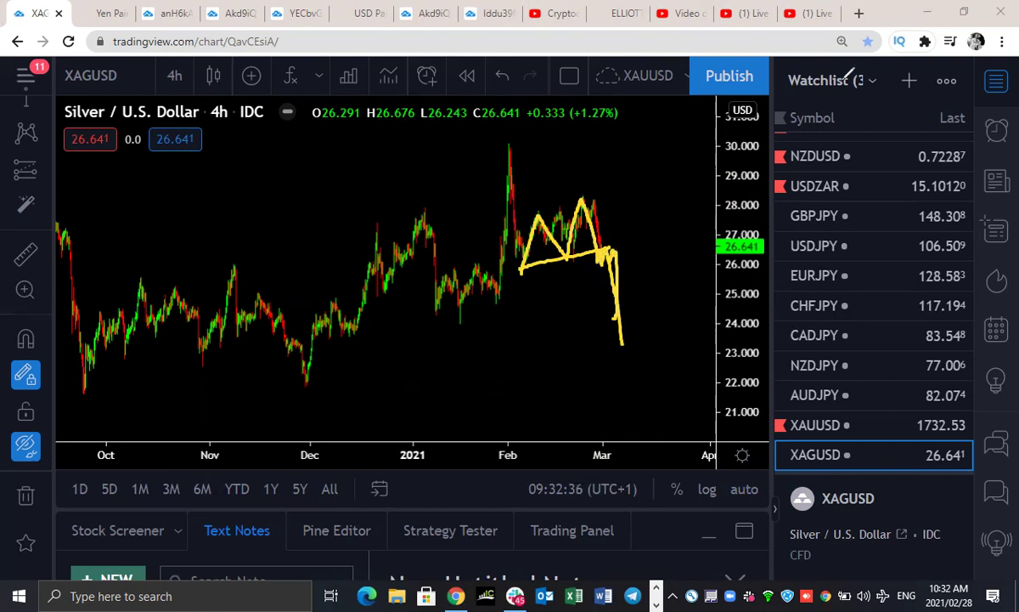
pyautogui.press('Escape')
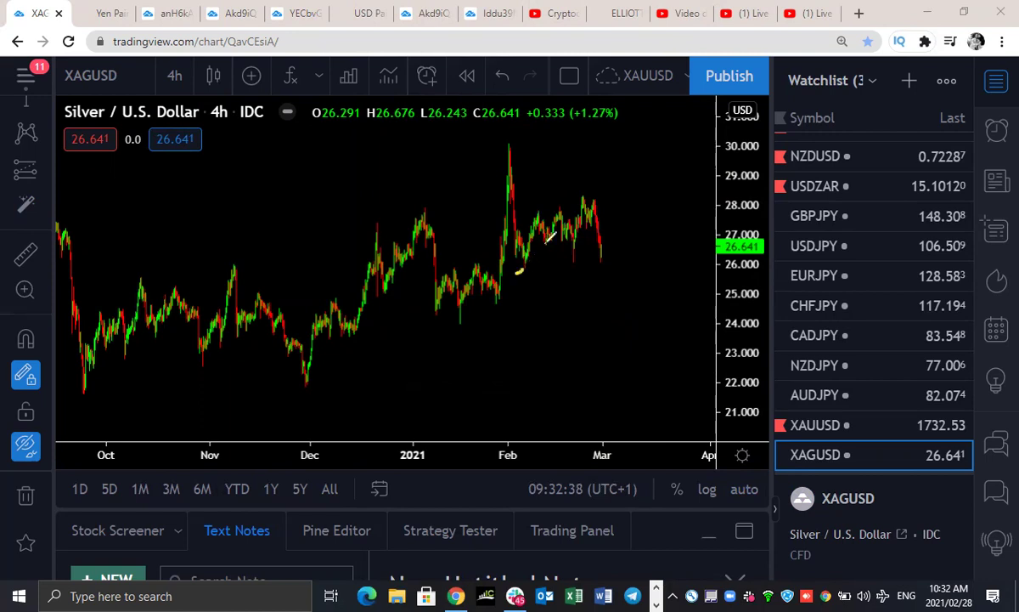
pyautogui.moveTo(548, 240); pyautogui.dragTo(602, 108)
pyautogui.press('Escape')
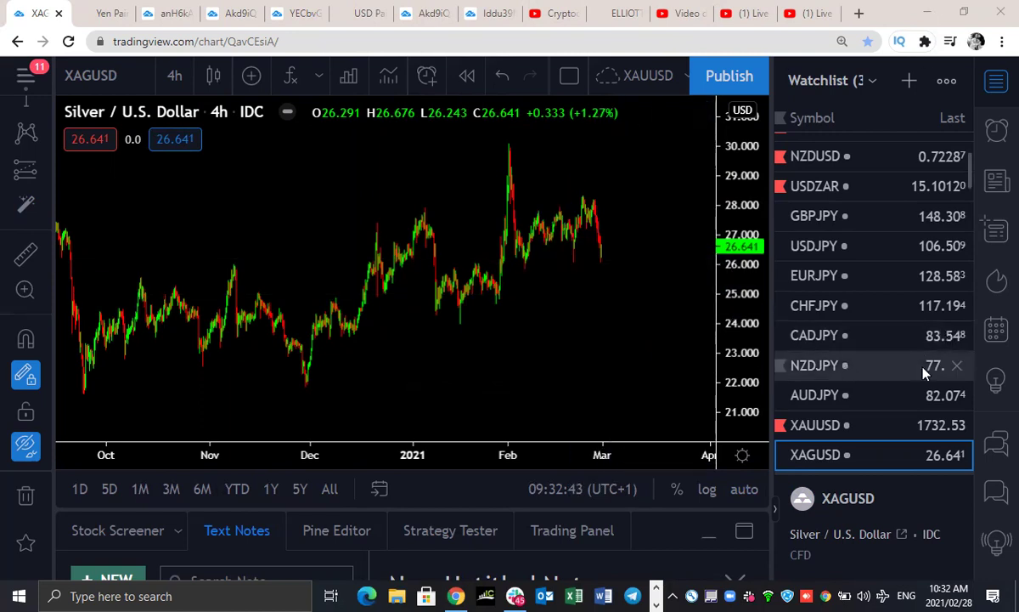
# - Open the XPTUSD chart from the watchlist and set it to the 1-week timeframe
pyautogui.scroll(-3, 828, 386)
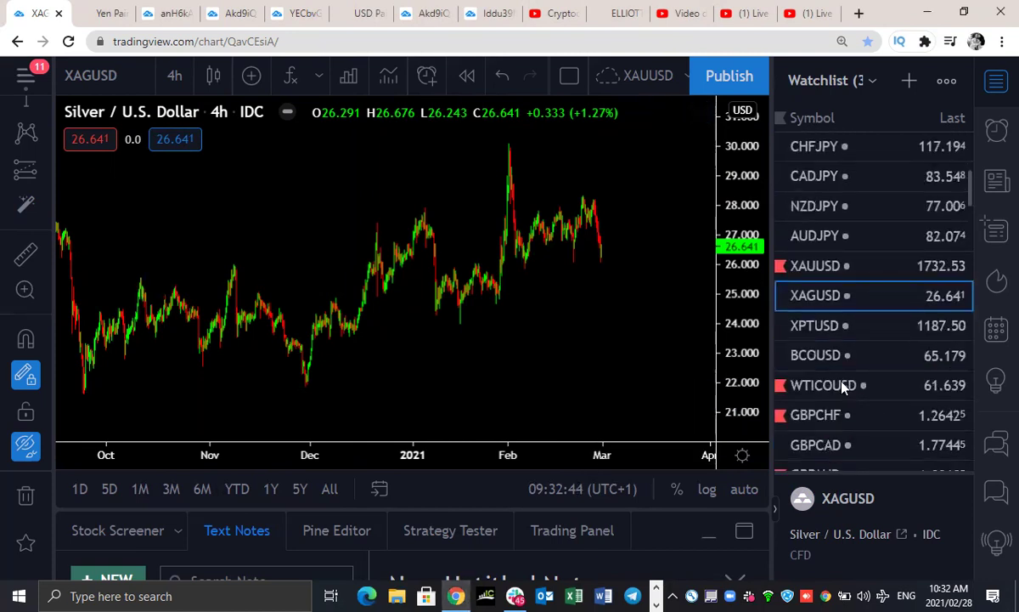
pyautogui.click(828, 326)
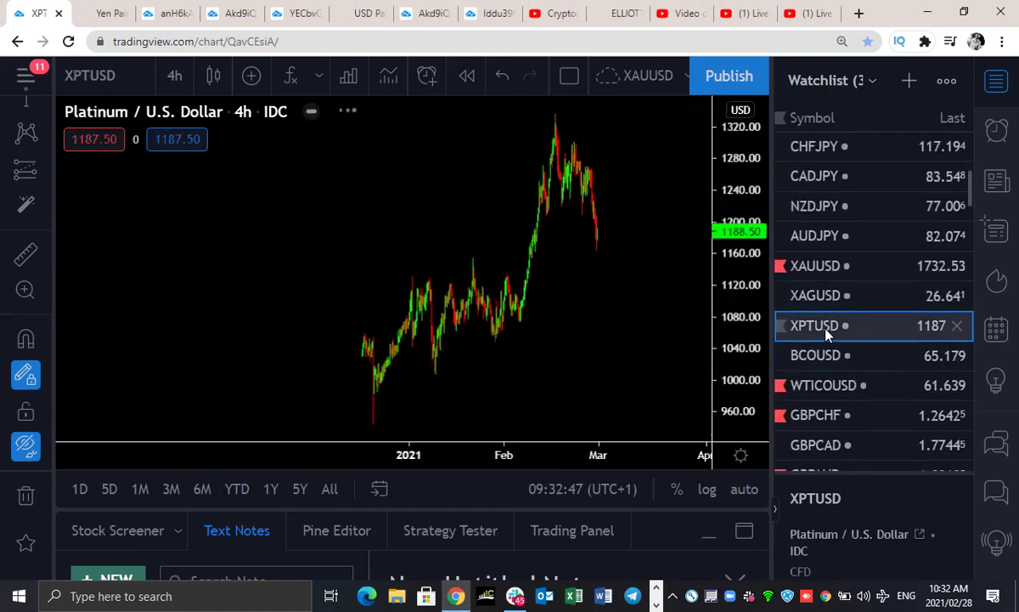
pyautogui.scroll(-3, 696, 242)
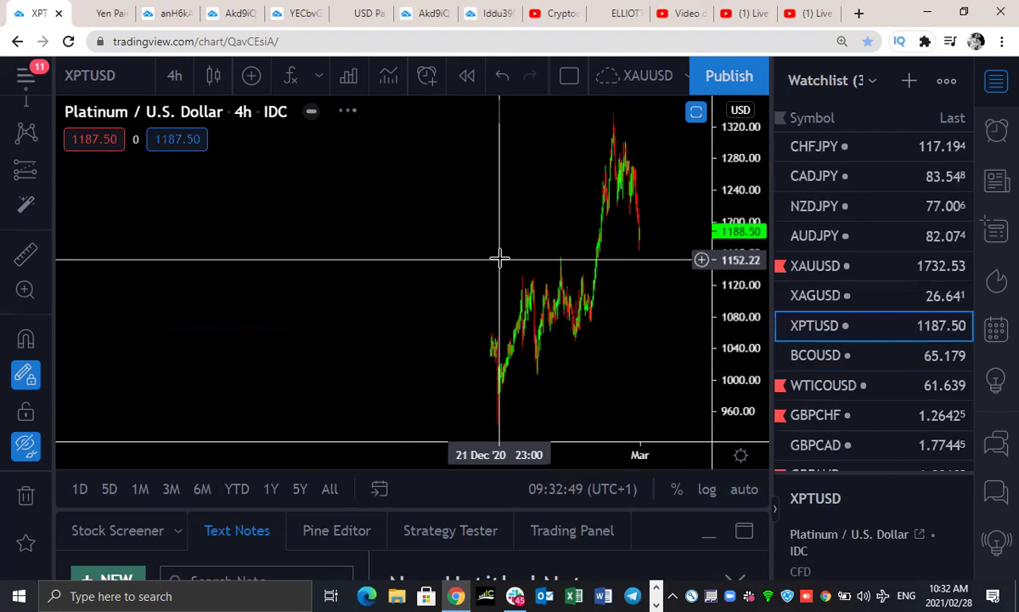
pyautogui.click(158, 75)
pyautogui.scroll(-2, 194, 442)
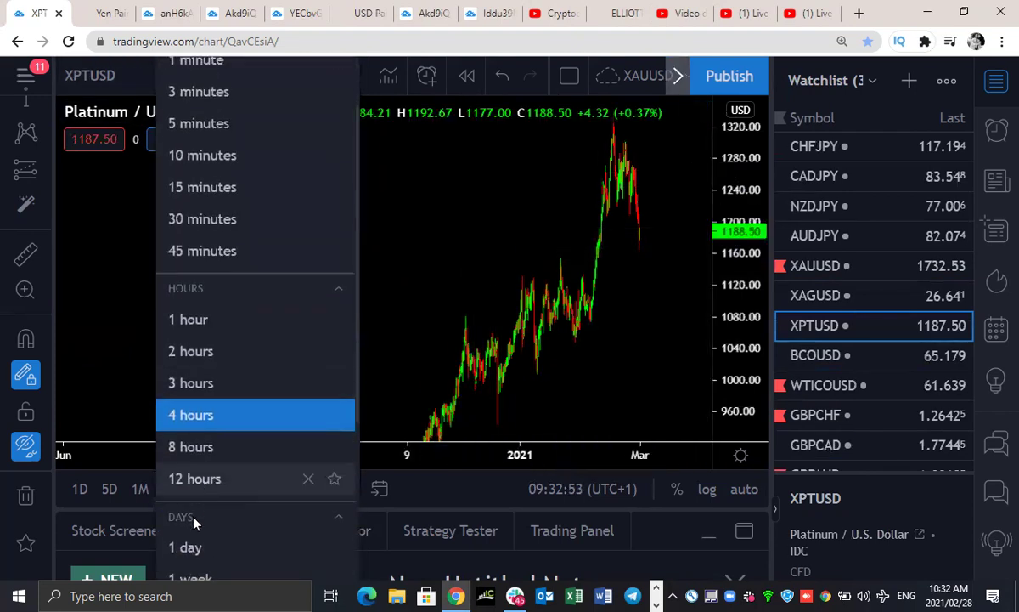
pyautogui.click(192, 571)
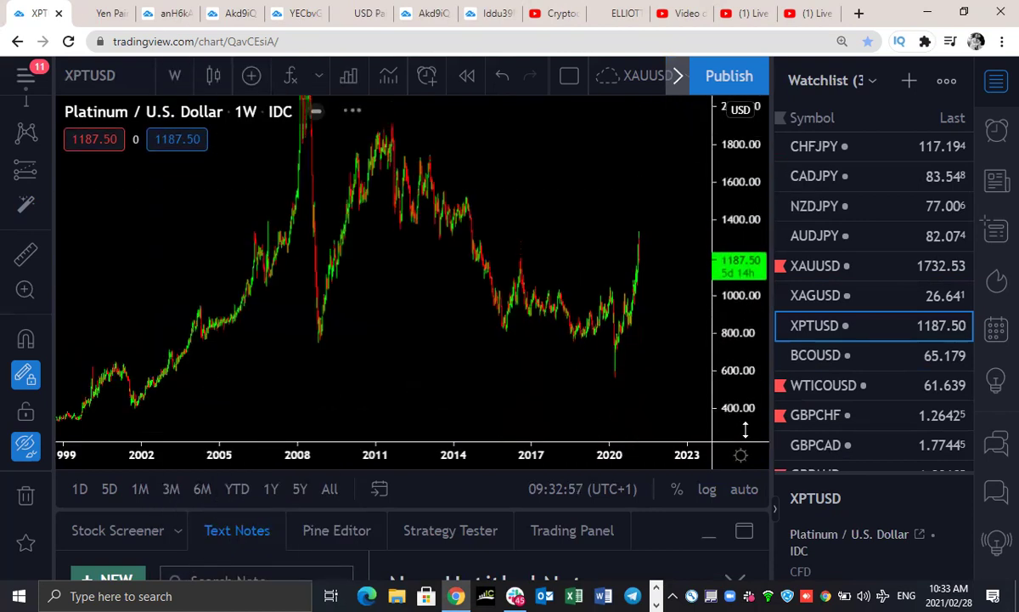
# - Sketch a small falling zigzag channel from platinum's 2021 high to about 1080 with a rally to about 1500
pyautogui.scroll(4, 637, 364)
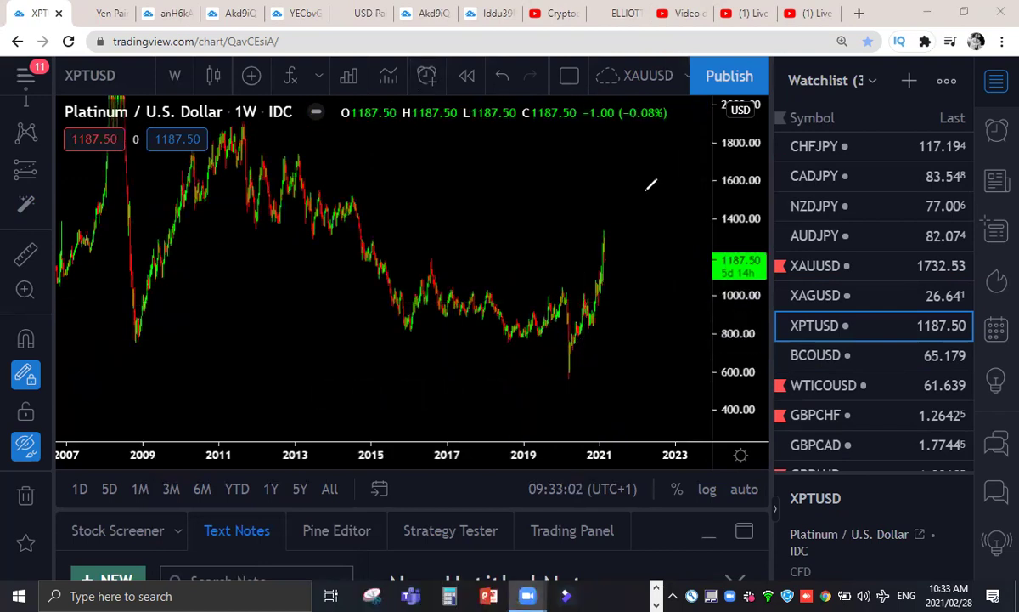
pyautogui.moveTo(604, 233)
pyautogui.mouseDown()
pyautogui.moveTo(610, 264)
pyautogui.moveTo(619, 253)
pyautogui.moveTo(618, 271)
pyautogui.moveTo(607, 255)
pyautogui.moveTo(615, 273)
pyautogui.moveTo(609, 248)
pyautogui.moveTo(626, 195)
pyautogui.mouseUp()
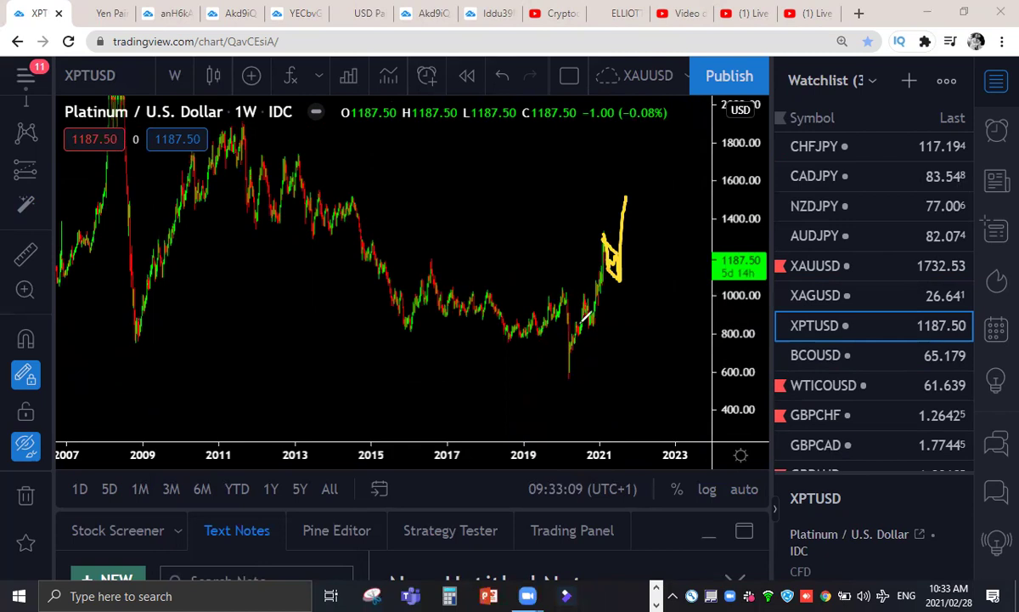
# - Sketch platinum's rise from the 2020 low, clear the drawings, and sketch a shallower pullback to about 1120 with a rally to about 1650, clearing it
pyautogui.moveTo(570, 376); pyautogui.dragTo(608, 238)
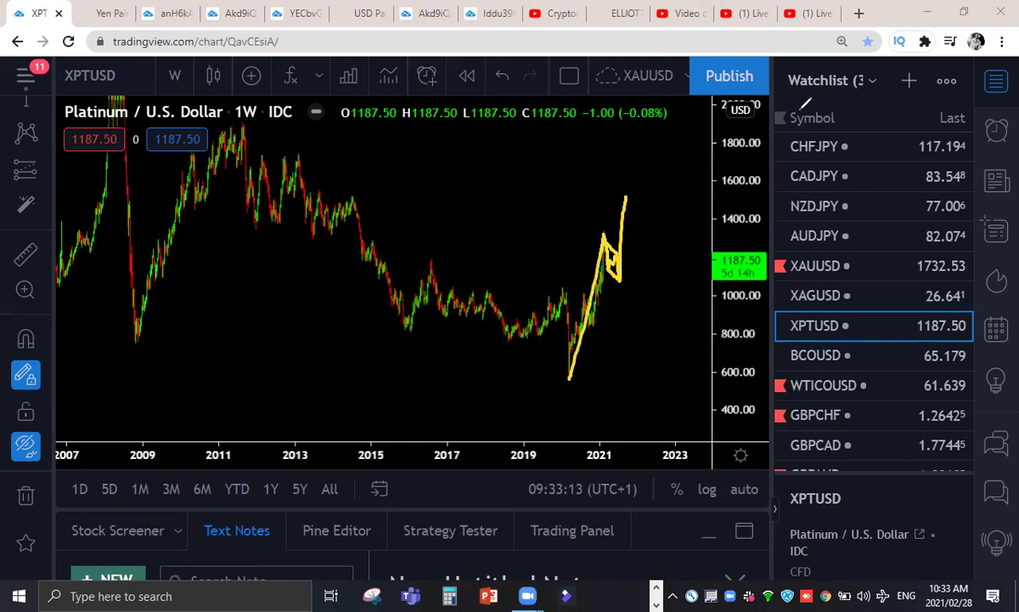
pyautogui.hotkey('ctrl', 'z')
pyautogui.hotkey('ctrl', 'z')
pyautogui.moveTo(605, 233)
pyautogui.mouseDown()
pyautogui.moveTo(618, 255)
pyautogui.moveTo(627, 168)
pyautogui.mouseUp()
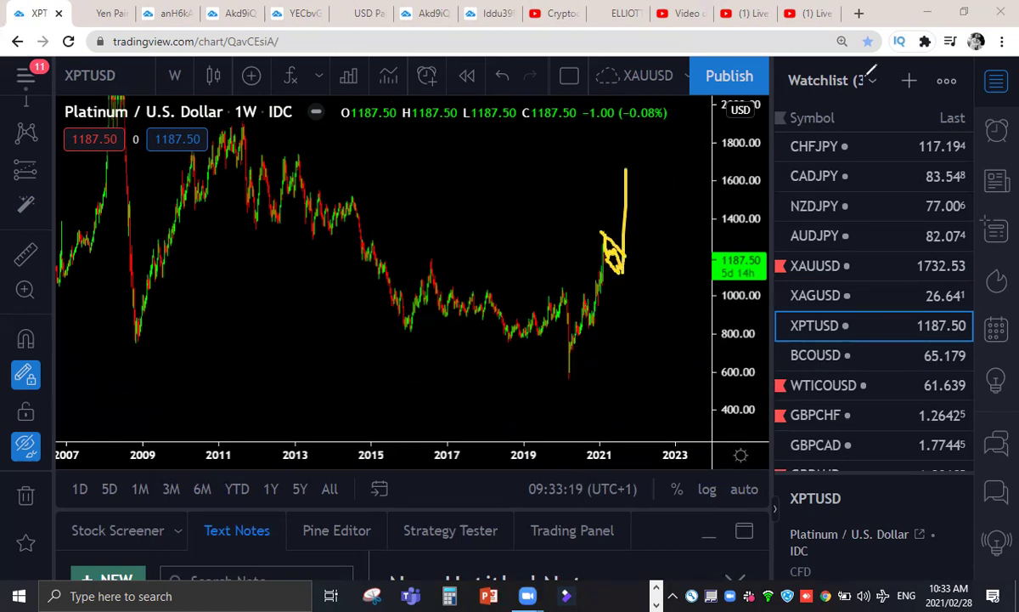
pyautogui.hotkey('ctrl', 'z')
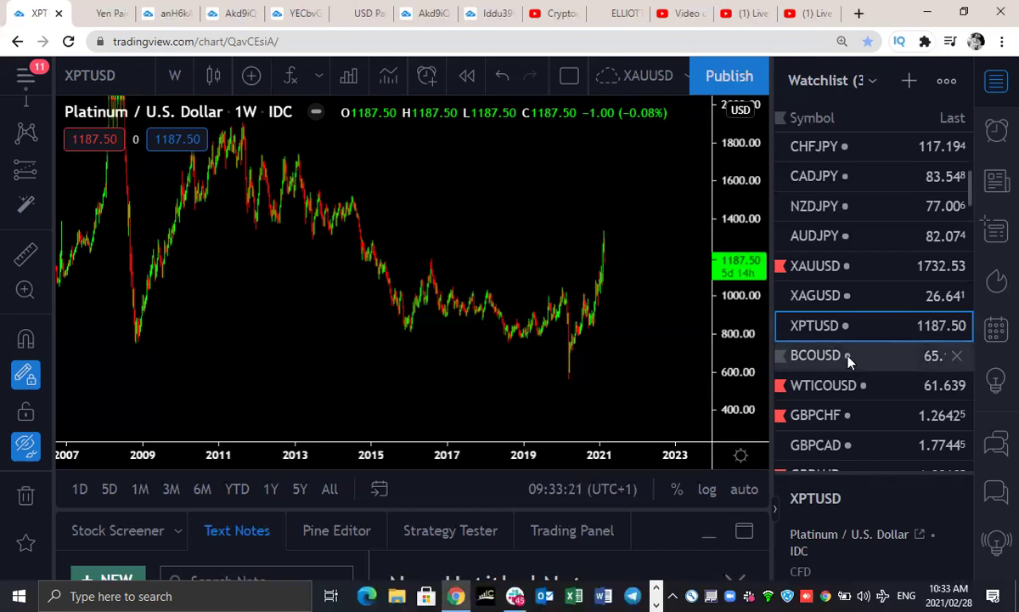
# - Open the BCOUSD weekly chart from the watchlist and briefly sketch a rise from Brent's 2021 high to about 92
pyautogui.click(848, 357)
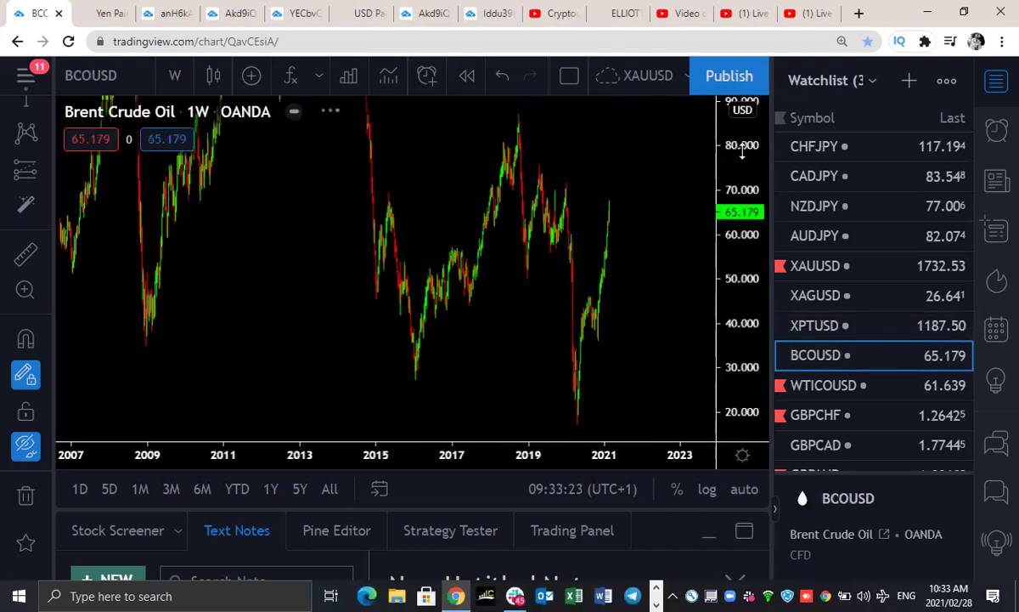
pyautogui.moveTo(742, 151); pyautogui.dragTo(741, 191)
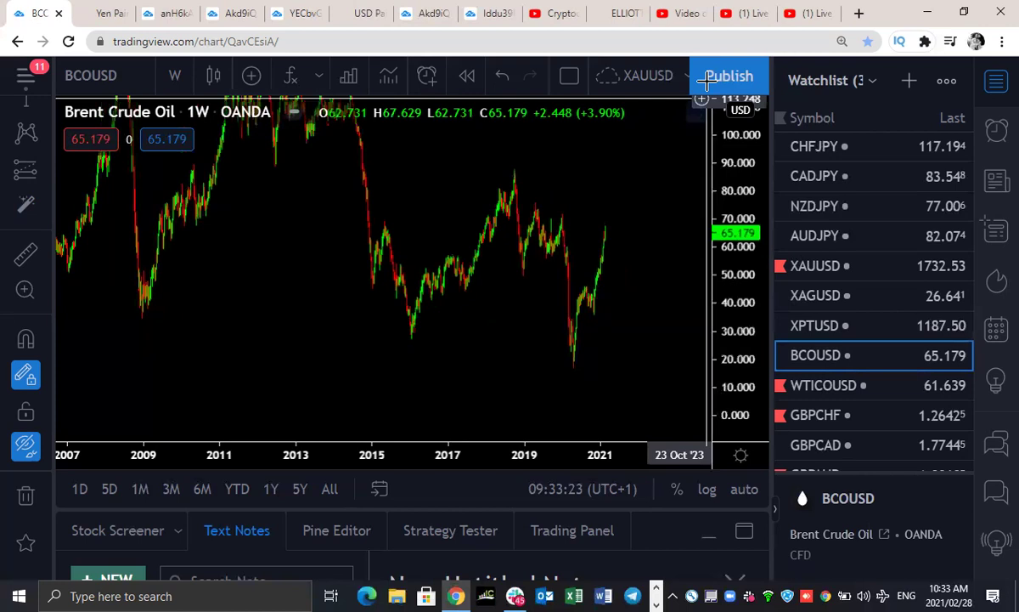
pyautogui.moveTo(603, 231); pyautogui.dragTo(615, 156)
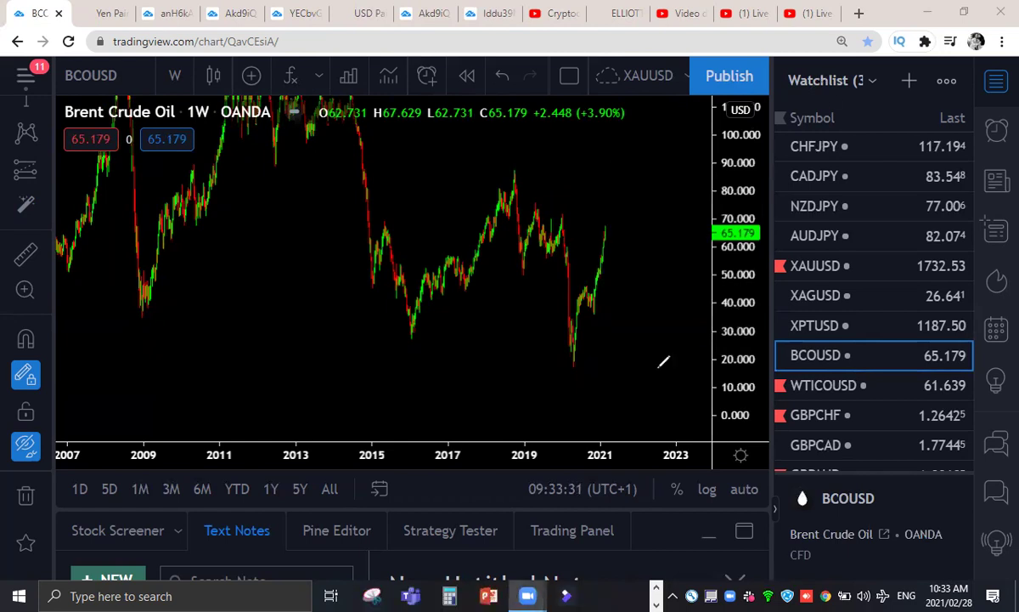
pyautogui.scroll(4, 613, 330)
pyautogui.scroll(3, 611, 331)
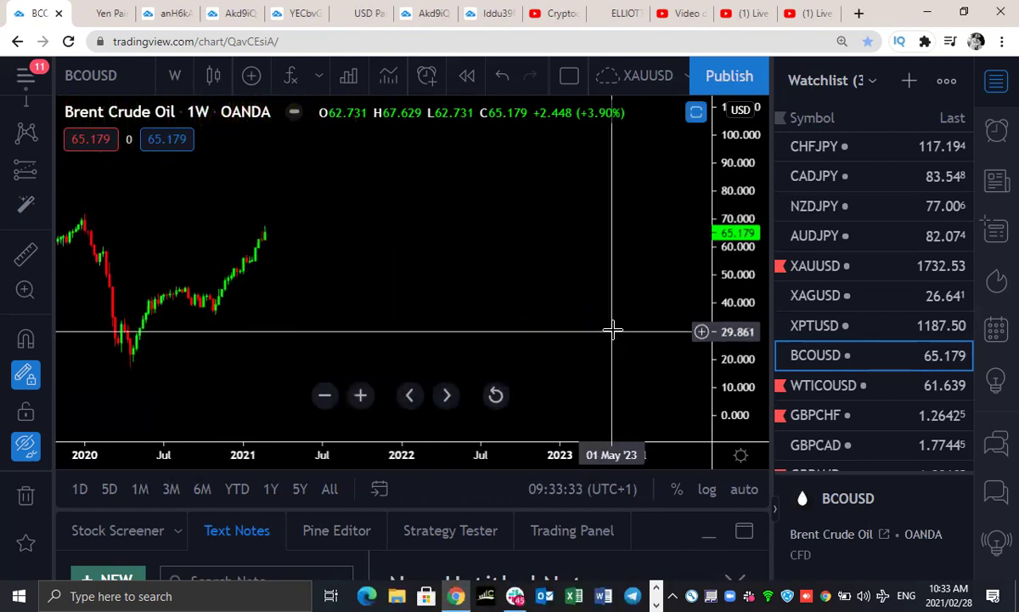
pyautogui.scroll(-3, 614, 330)
pyautogui.scroll(-4, 619, 326)
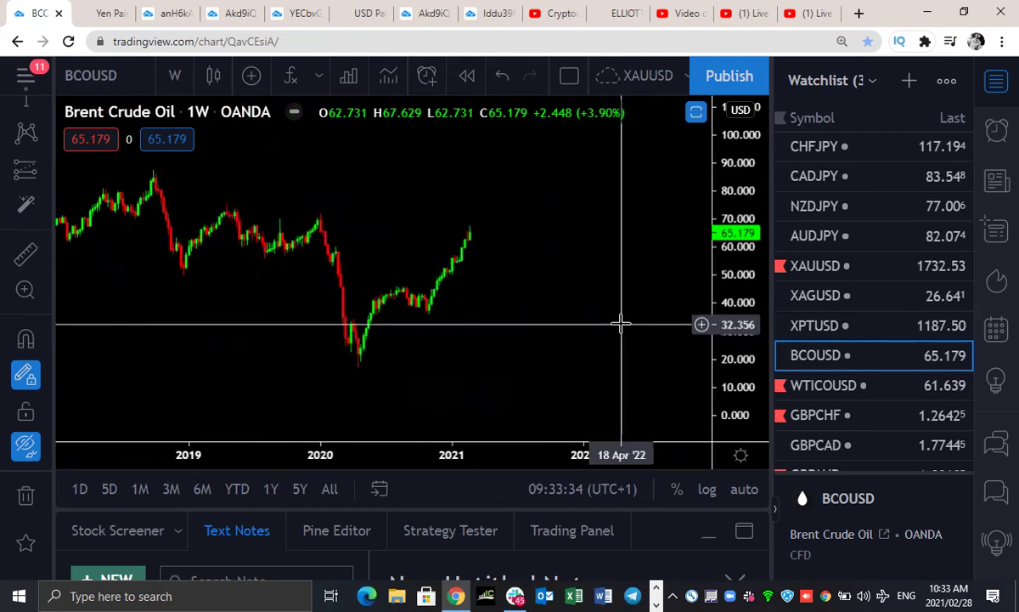
# - Open the GBPCHF weekly chart from the watchlist and compress its price scale to show the long decline since about 2010
pyautogui.click(821, 416)
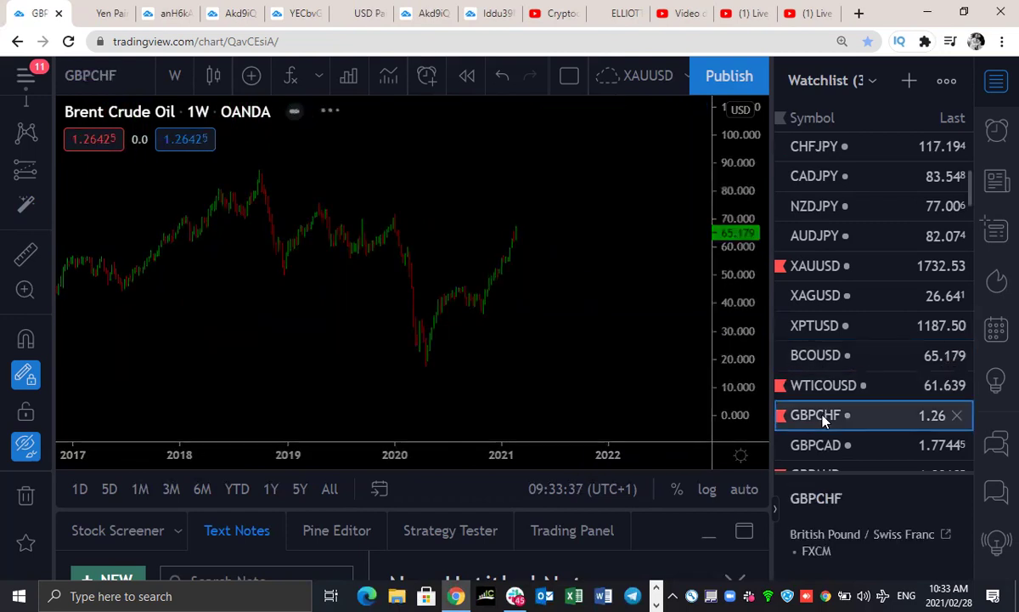
pyautogui.scroll(-5, 612, 260)
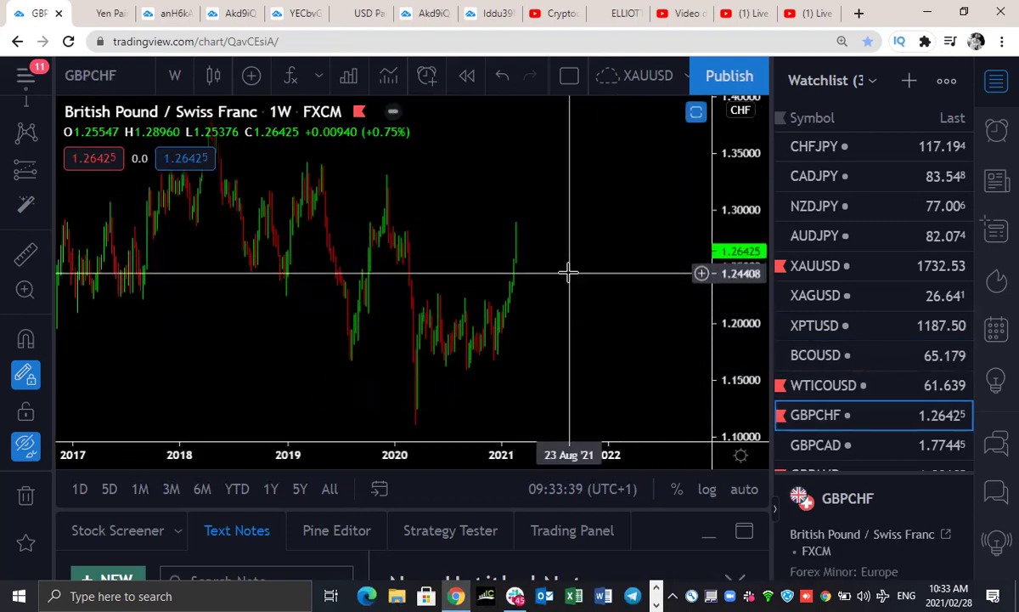
pyautogui.scroll(-4, 704, 273)
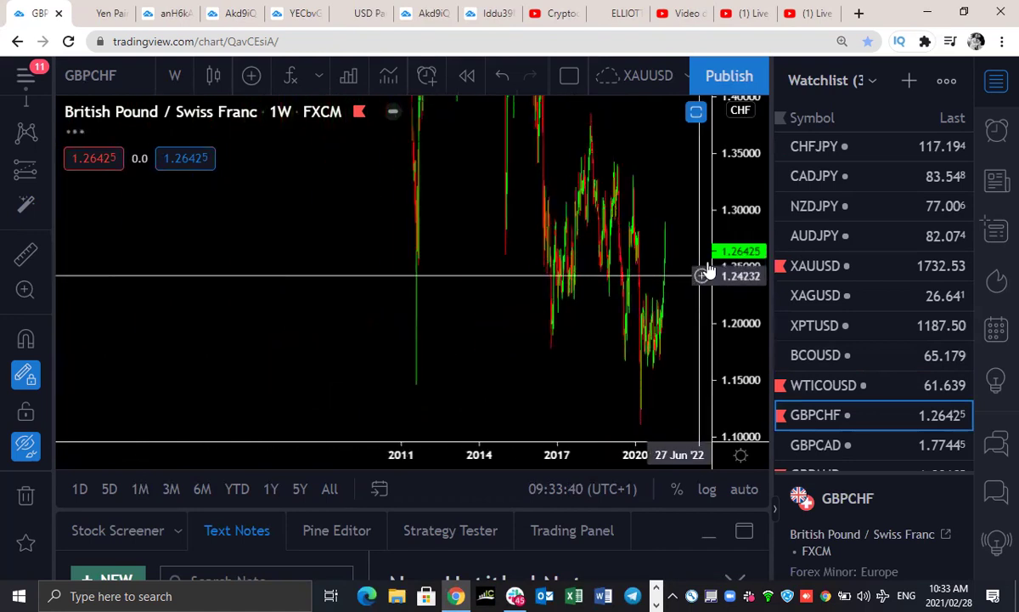
pyautogui.moveTo(744, 278); pyautogui.dragTo(747, 395)
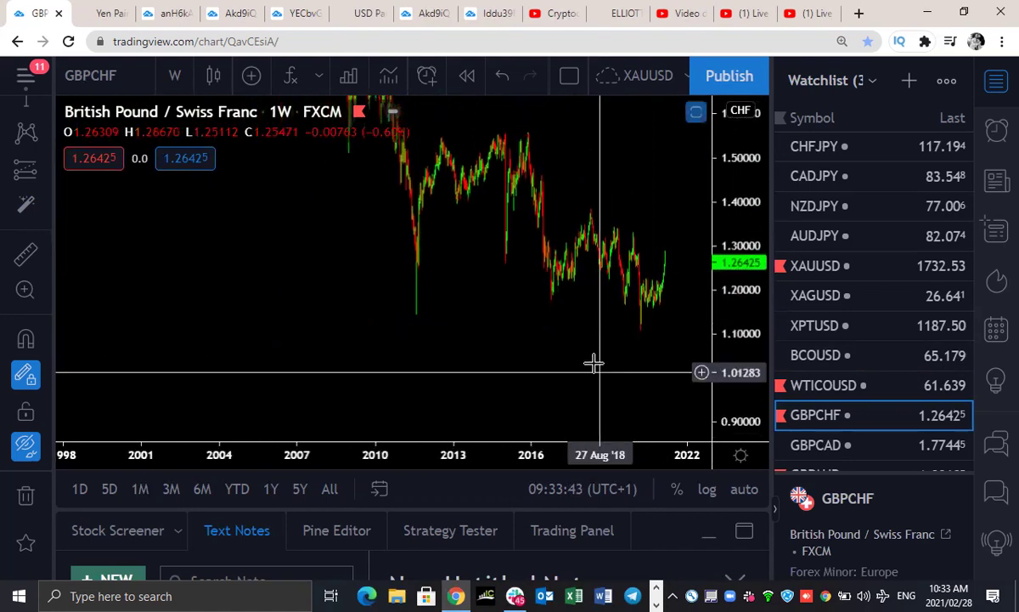
pyautogui.moveTo(591, 364); pyautogui.dragTo(491, 365)
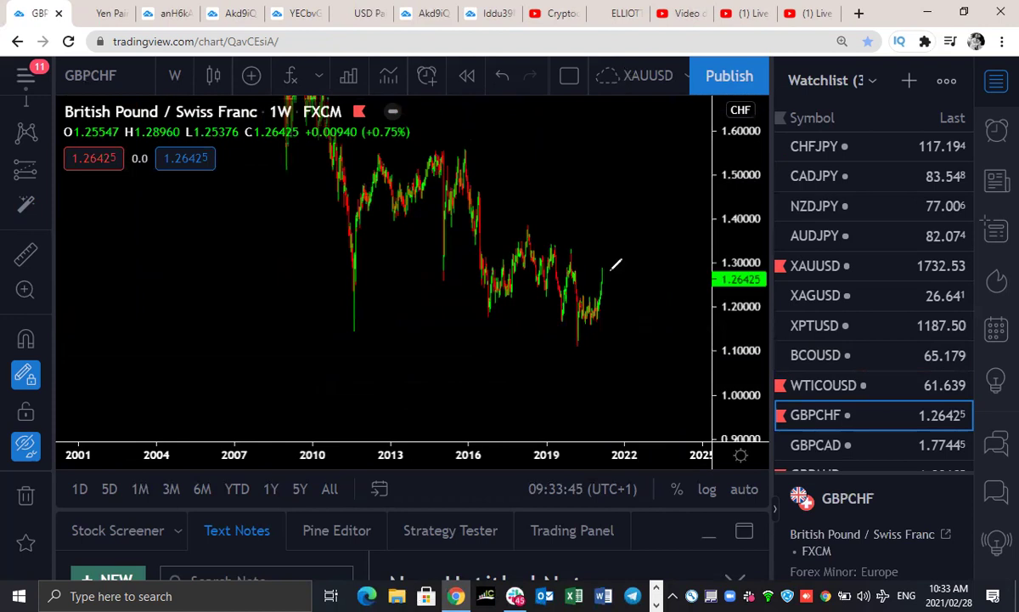
# - Sketch and clear a GBPCHF rise to about 1.38, and sketch a falling zigzag channel since 2016 with a drop to about 1.10
pyautogui.click(601, 272)
pyautogui.moveTo(602, 269); pyautogui.dragTo(614, 227)
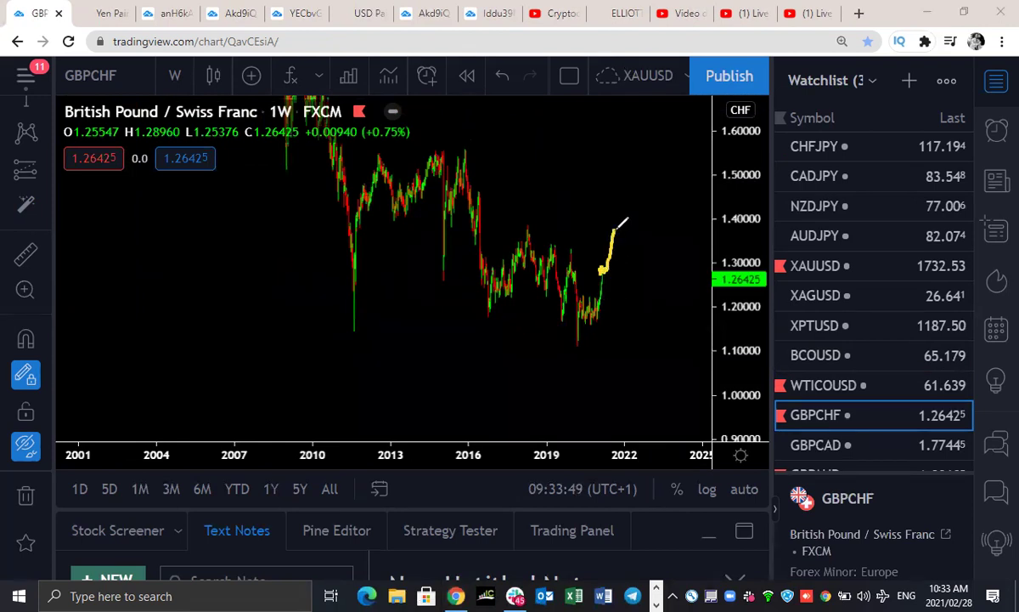
pyautogui.hotkey('ctrl', 'z')
pyautogui.moveTo(483, 322)
pyautogui.mouseDown()
pyautogui.moveTo(522, 234)
pyautogui.moveTo(551, 309)
pyautogui.moveTo(584, 338)
pyautogui.moveTo(603, 267)
pyautogui.mouseUp()
pyautogui.moveTo(538, 240); pyautogui.dragTo(597, 264)
pyautogui.moveTo(498, 319); pyautogui.dragTo(562, 343)
pyautogui.moveTo(601, 270); pyautogui.dragTo(631, 349)
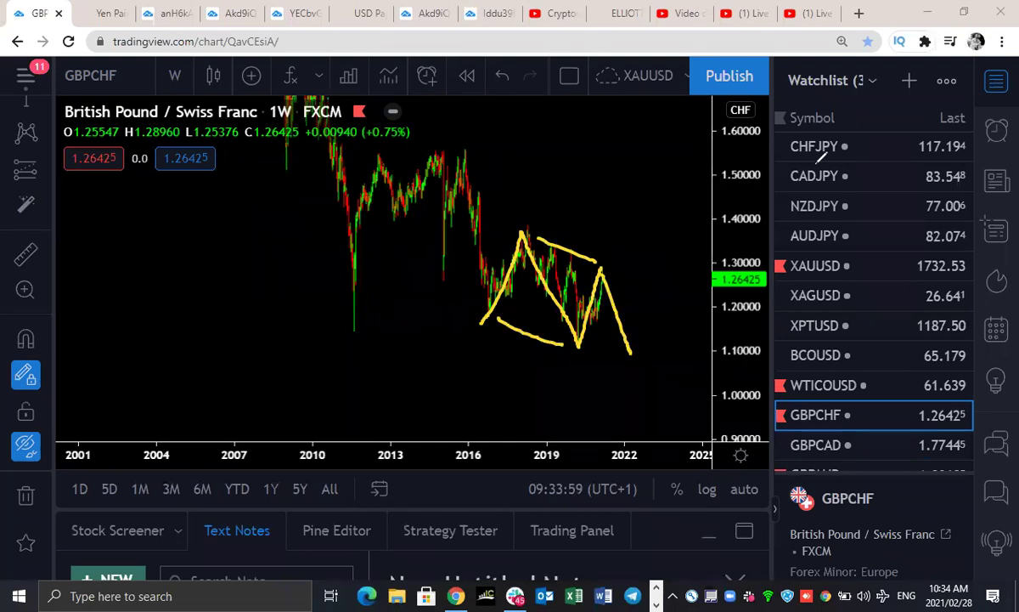
# - Set the GBPCHF chart to the 4-hour timeframe and frame the rise and late-February peak with room for projections
pyautogui.click(168, 75)
pyautogui.click(200, 493)
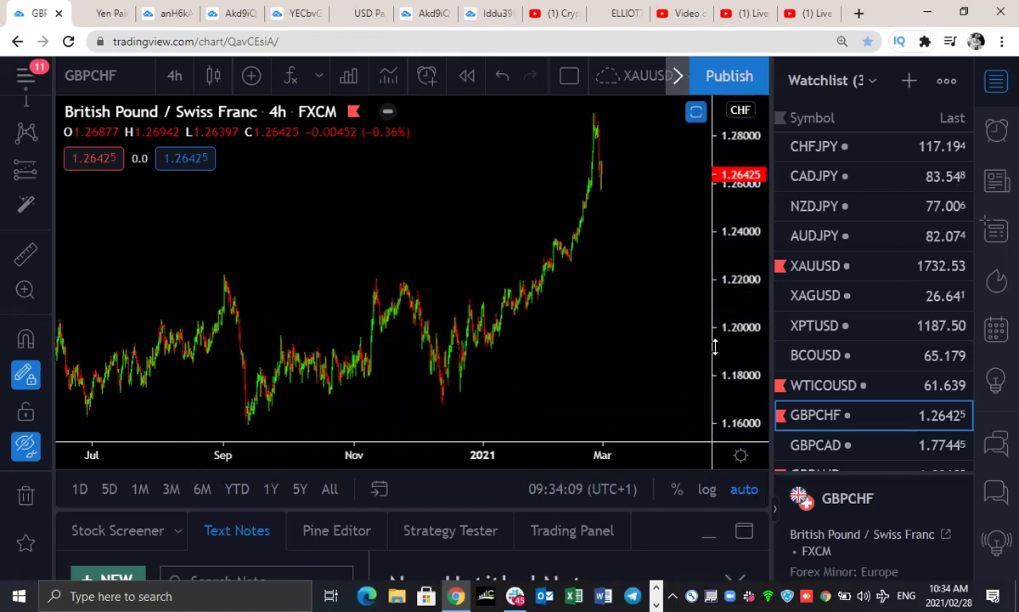
pyautogui.moveTo(728, 314); pyautogui.dragTo(643, 295)
pyautogui.scroll(5, 643, 294)
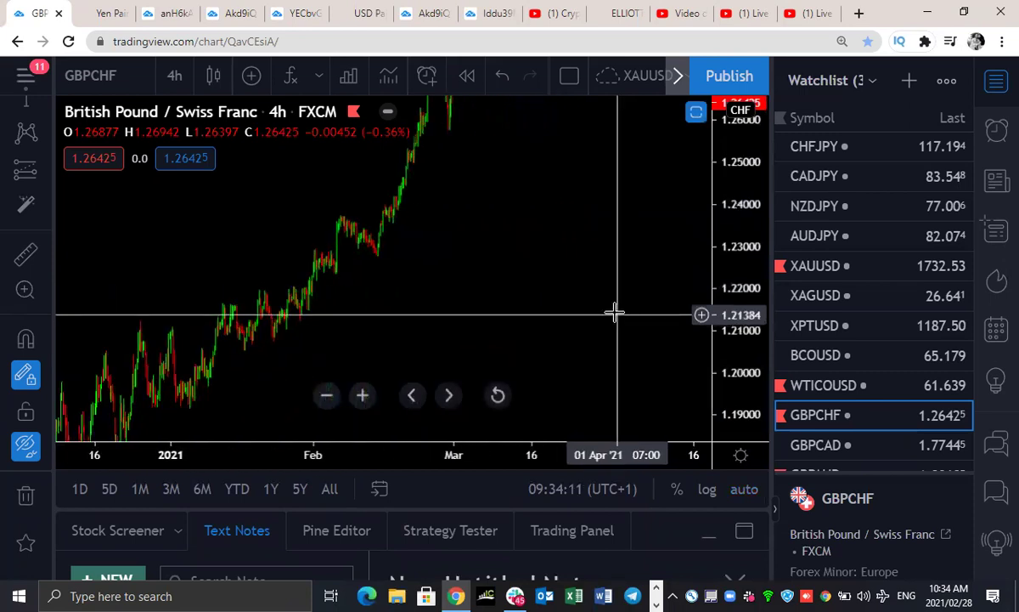
pyautogui.moveTo(450, 214); pyautogui.dragTo(516, 130)
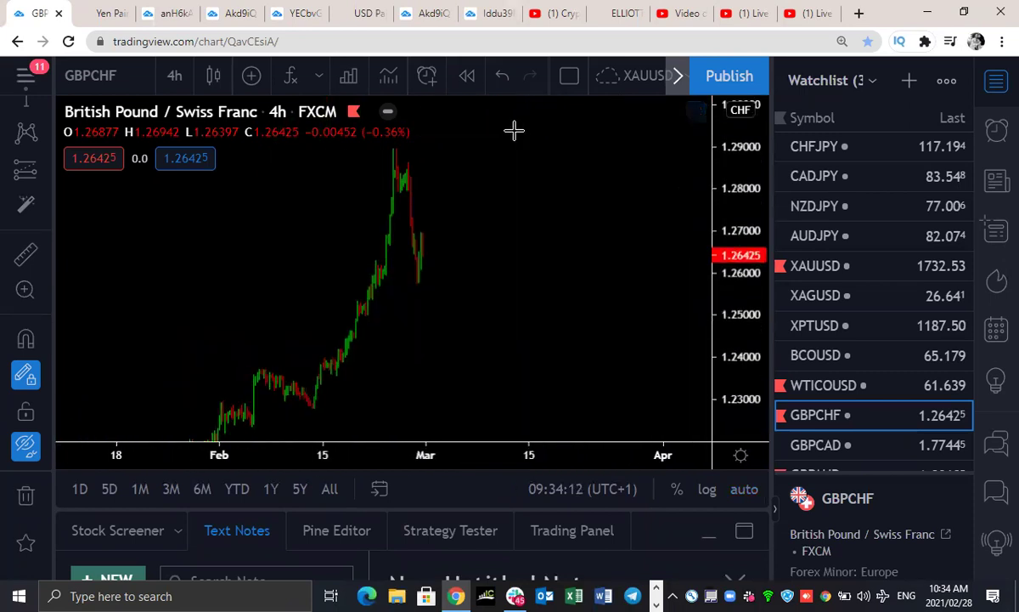
pyautogui.moveTo(401, 141); pyautogui.dragTo(392, 150)
pyautogui.moveTo(576, 209); pyautogui.dragTo(705, 192)
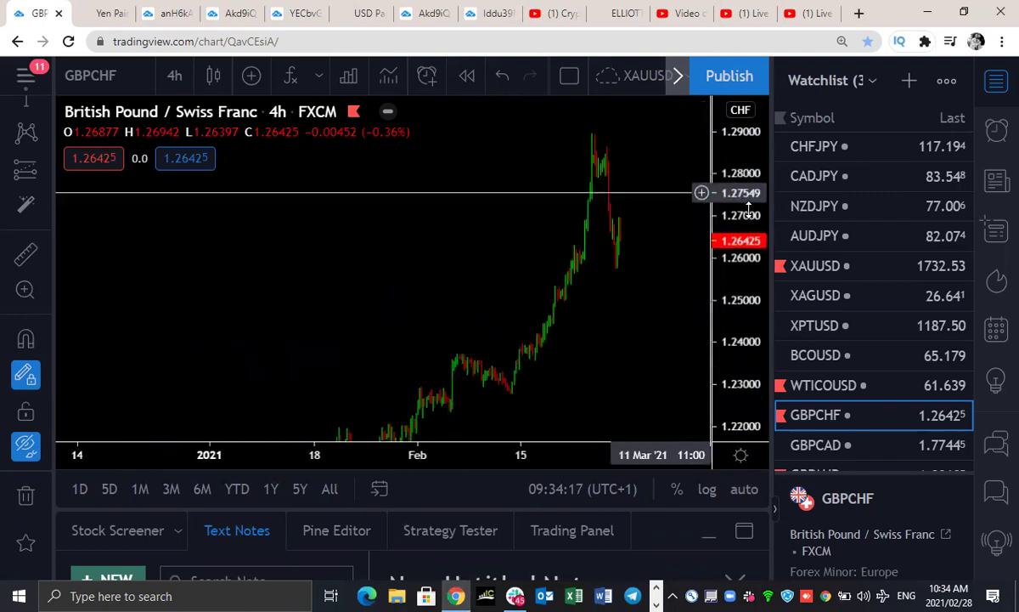
pyautogui.scroll(4, 671, 326)
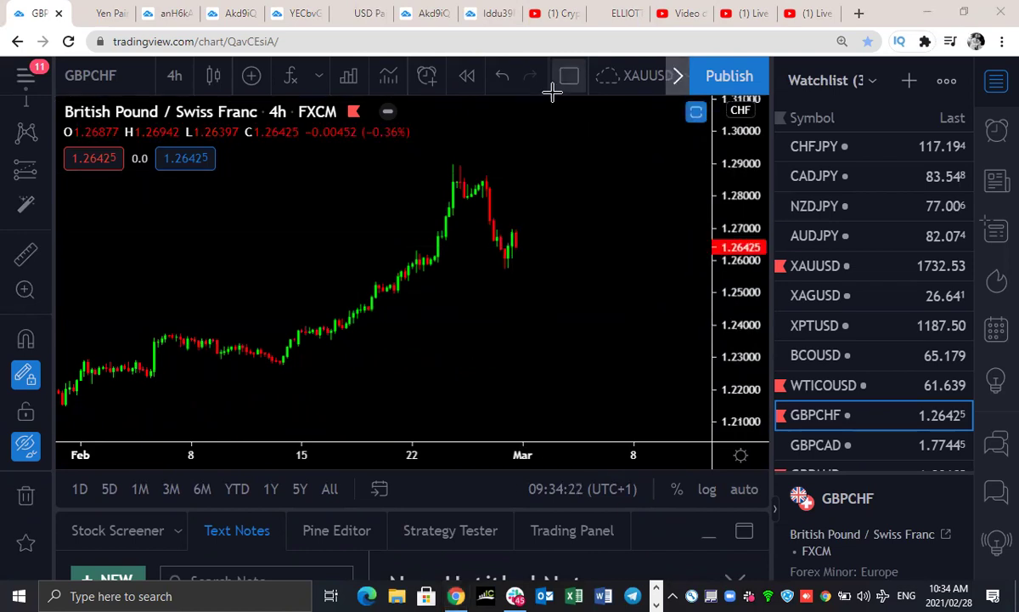
# - Sketch GBPCHF's falling wave to about 1.25, a narrowing rise to about 1.27, and a further drop to about 1.23
pyautogui.moveTo(455, 160)
pyautogui.mouseDown()
pyautogui.moveTo(464, 195)
pyautogui.moveTo(481, 179)
pyautogui.moveTo(505, 263)
pyautogui.moveTo(515, 231)
pyautogui.moveTo(521, 281)
pyautogui.mouseUp()
pyautogui.moveTo(524, 243); pyautogui.dragTo(500, 259)
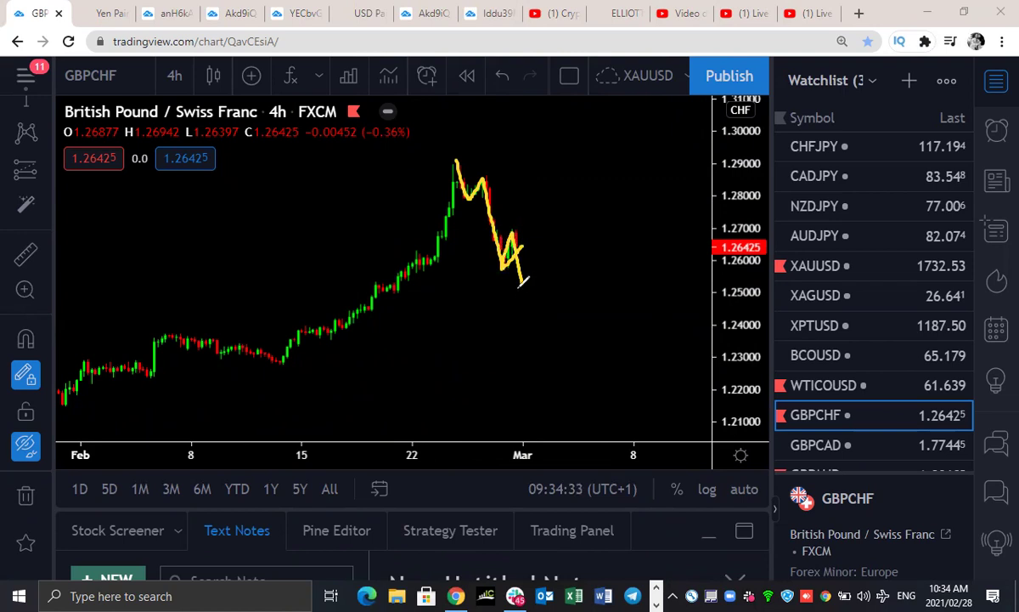
pyautogui.moveTo(522, 281); pyautogui.dragTo(574, 229)
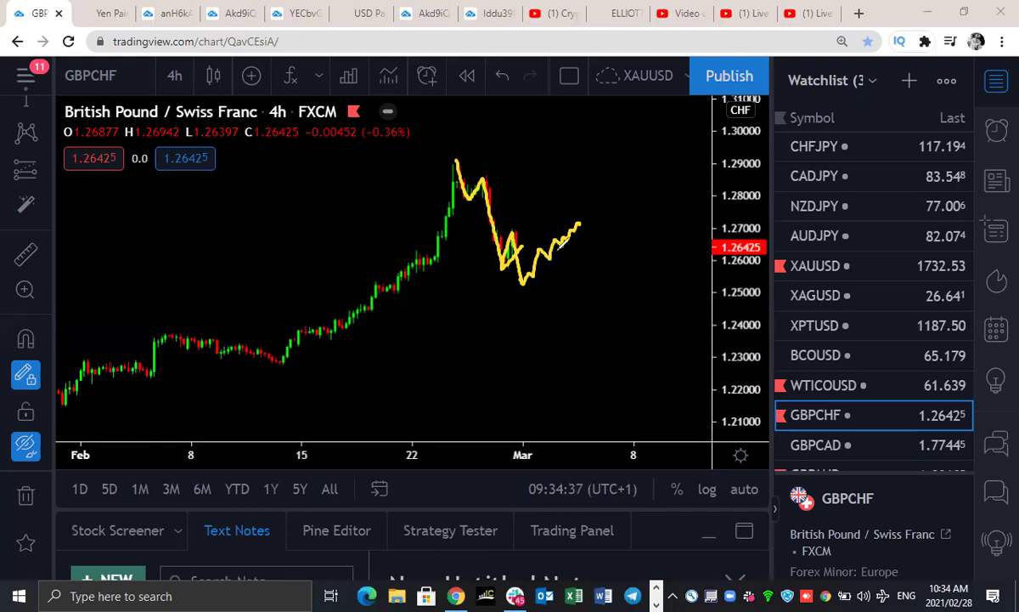
pyautogui.moveTo(525, 282)
pyautogui.mouseDown()
pyautogui.moveTo(578, 241)
pyautogui.moveTo(560, 247)
pyautogui.moveTo(578, 255)
pyautogui.moveTo(625, 360)
pyautogui.mouseUp()
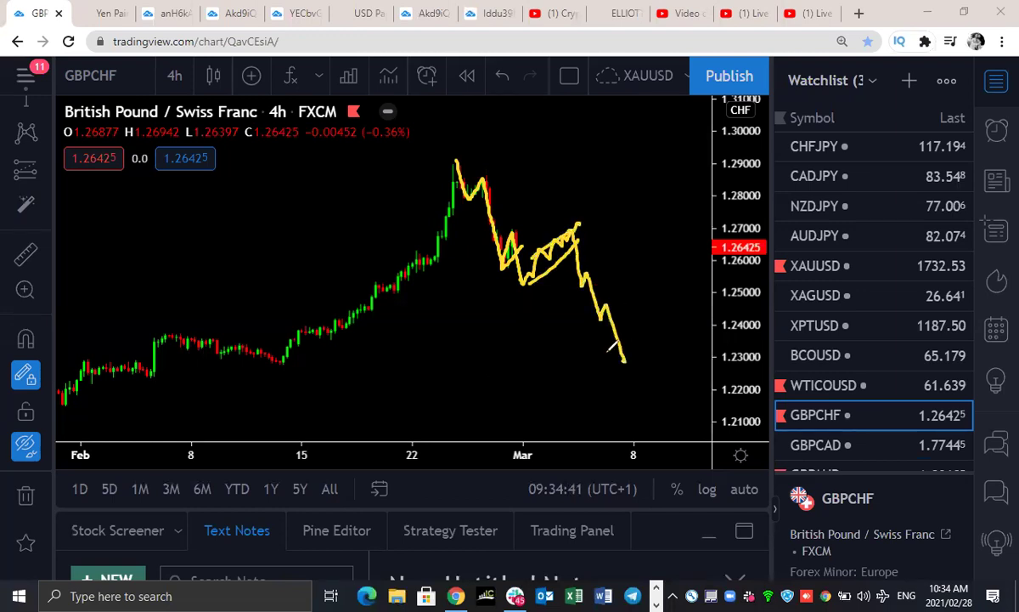
# - Label the GBPCHF correction A, B and C with a rally to about 1.30, and enclose it in a falling channel
pyautogui.moveTo(520, 306)
pyautogui.mouseDown()
pyautogui.moveTo(508, 323)
pyautogui.moveTo(530, 316)
pyautogui.mouseUp()
pyautogui.moveTo(574, 201); pyautogui.dragTo(575, 217)
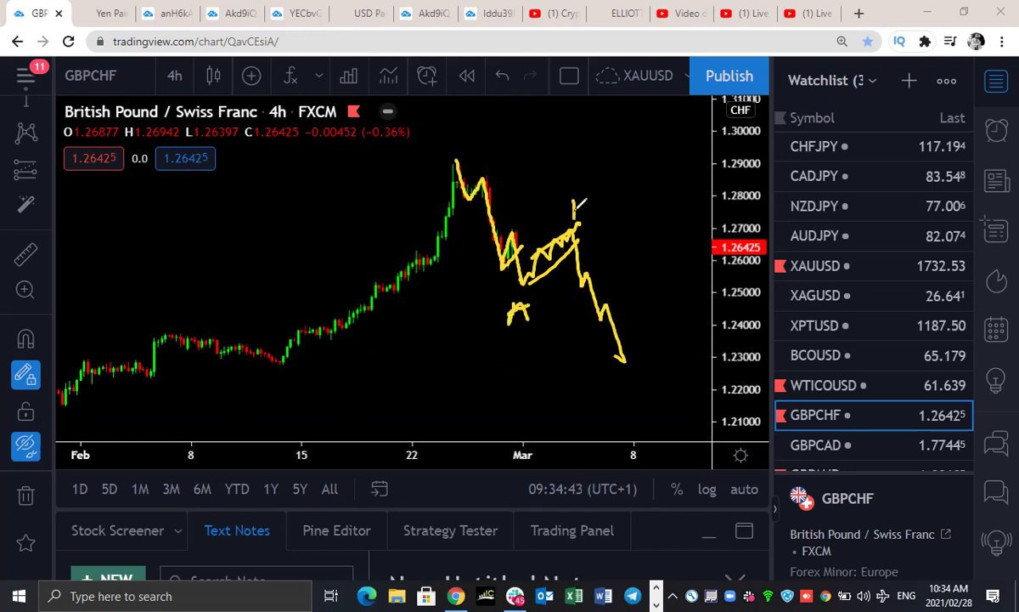
pyautogui.moveTo(623, 377)
pyautogui.mouseDown()
pyautogui.moveTo(623, 388)
pyautogui.moveTo(678, 135)
pyautogui.mouseUp()
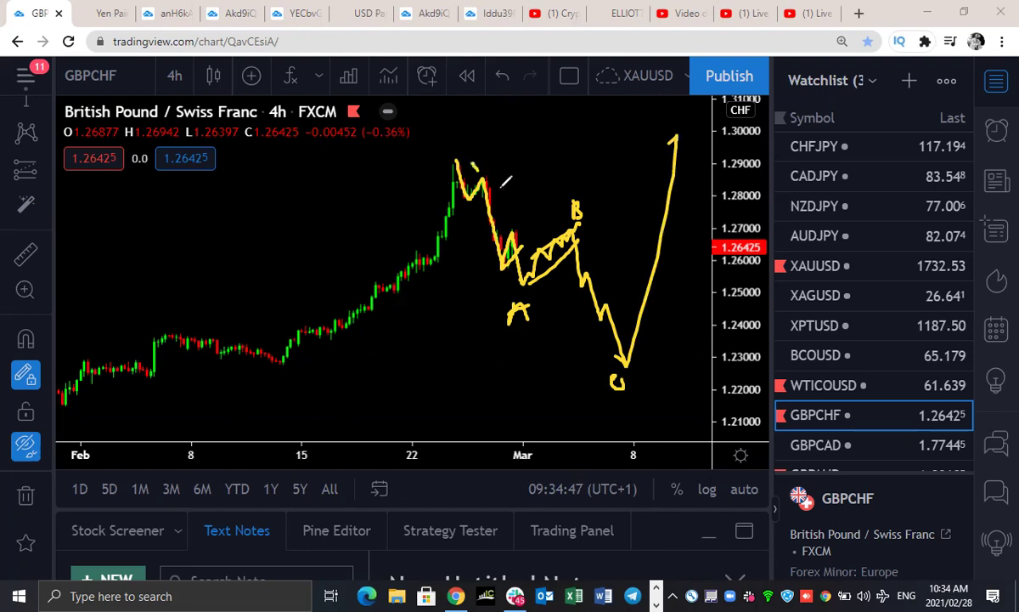
pyautogui.moveTo(472, 163); pyautogui.dragTo(652, 280)
pyautogui.moveTo(495, 256); pyautogui.dragTo(651, 355)
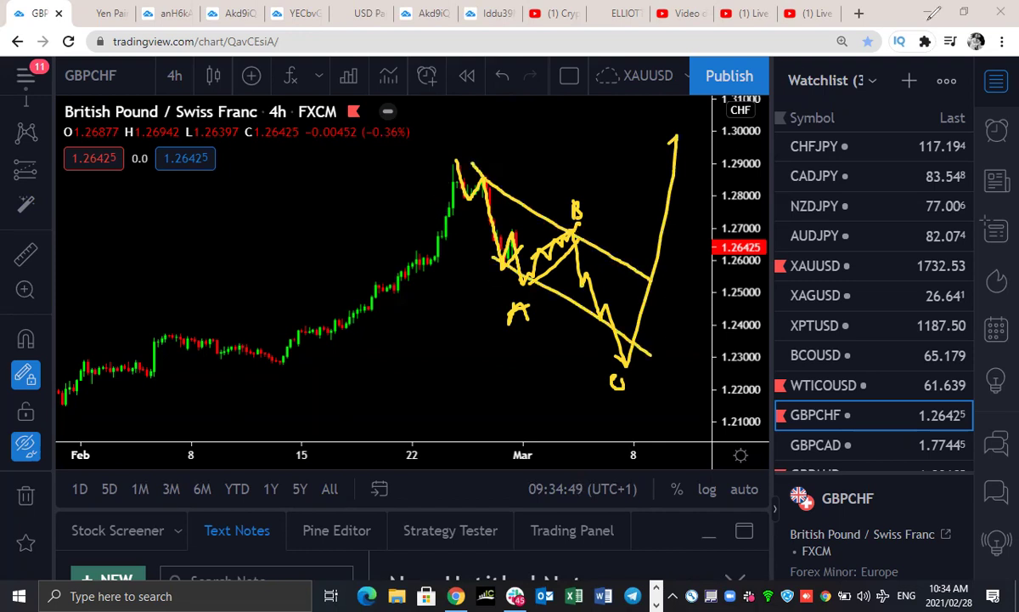
# - Clear the drawings and sketch a simplified GBPCHF zigzag falling to about 1.24 and rallying to about 1.28
pyautogui.press('e')
pyautogui.moveTo(461, 184)
pyautogui.mouseDown()
pyautogui.moveTo(482, 182)
pyautogui.moveTo(523, 224)
pyautogui.moveTo(536, 284)
pyautogui.moveTo(572, 226)
pyautogui.moveTo(596, 327)
pyautogui.moveTo(630, 195)
pyautogui.mouseUp()
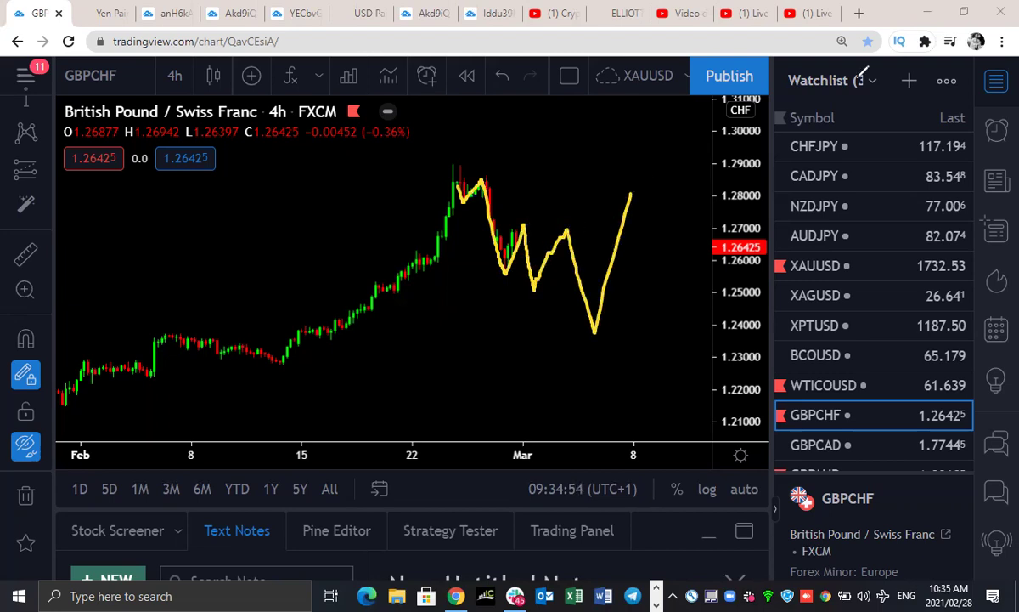
# - Clear the GBPCHF sketch and open the GBPCAD 4-hour chart from the watchlist, showing its rise since January 2021
pyautogui.scroll(5, 798, 289)
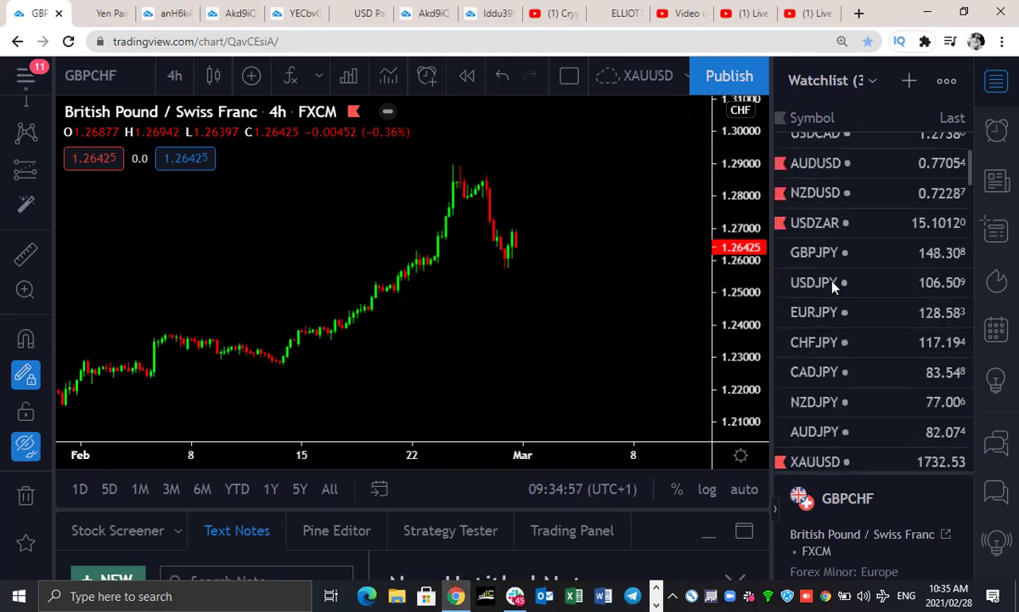
pyautogui.scroll(-10, 832, 293)
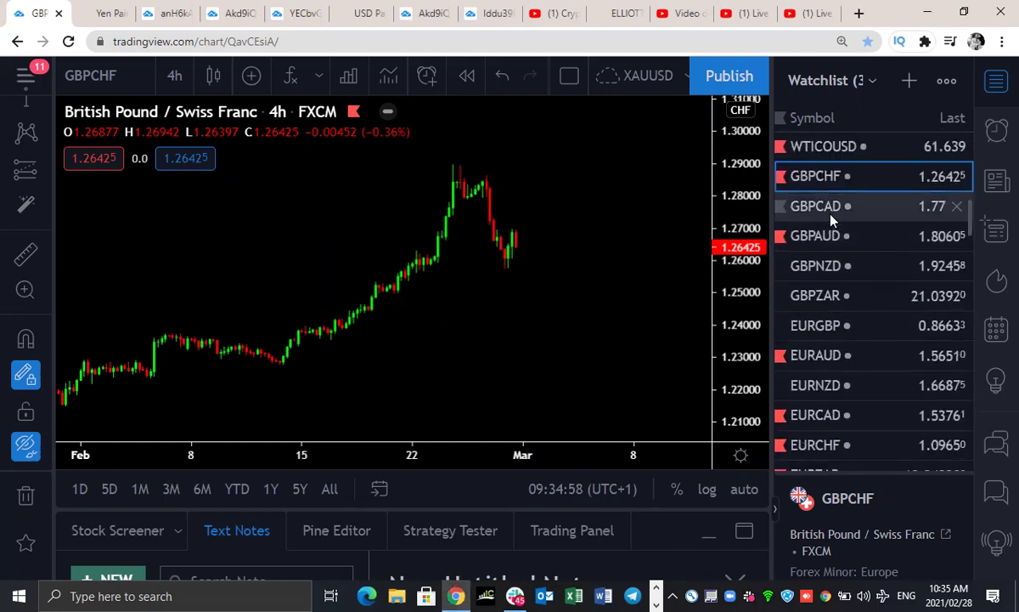
pyautogui.click(832, 217)
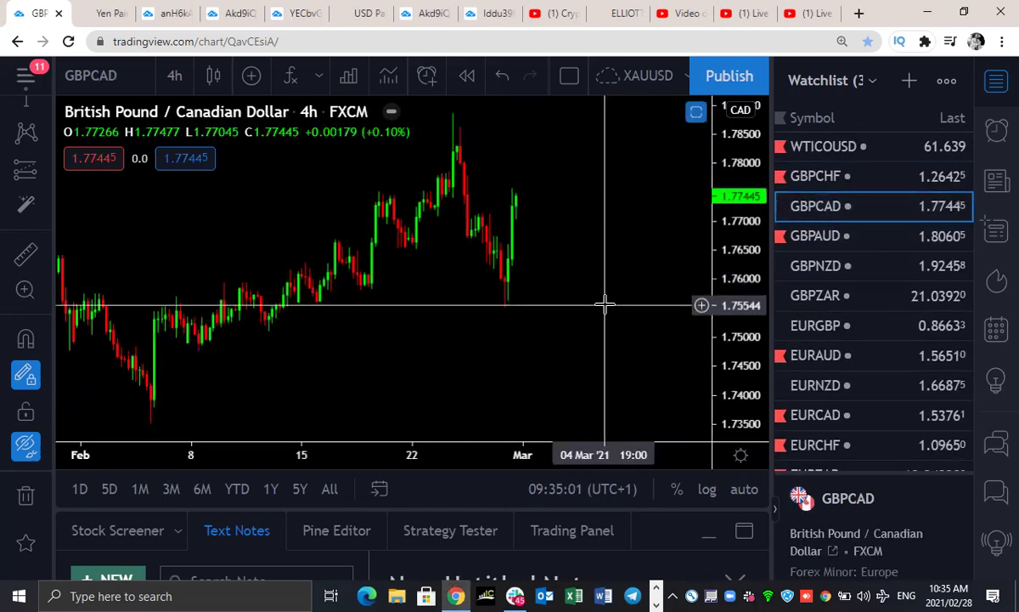
pyautogui.scroll(-2, 676, 266)
pyautogui.scroll(-2, 701, 252)
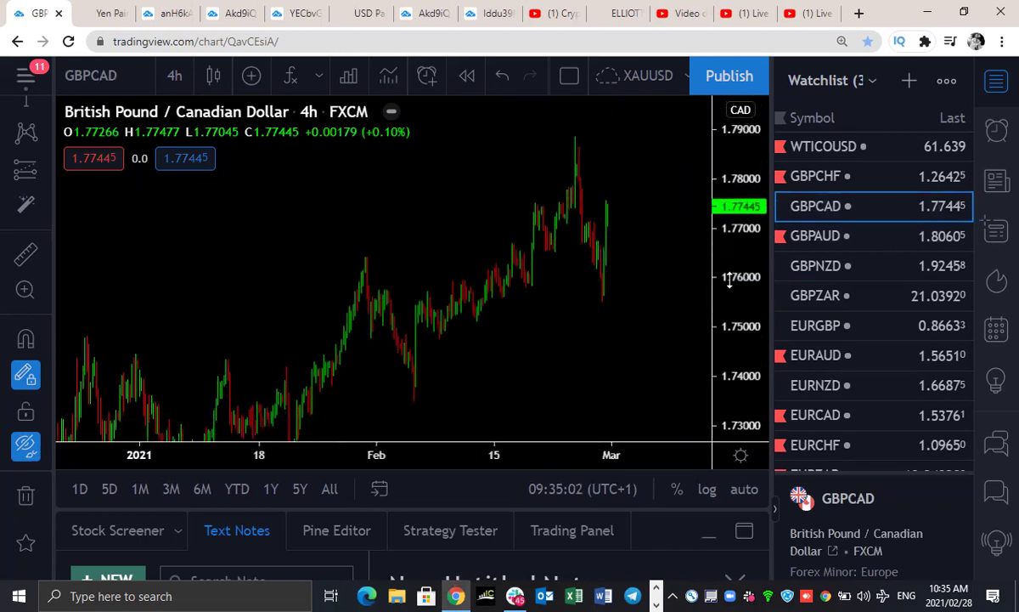
# - Set the GBPCAD chart to the 1-day timeframe and compress its price scale to show the range since late 2019
pyautogui.click(170, 76)
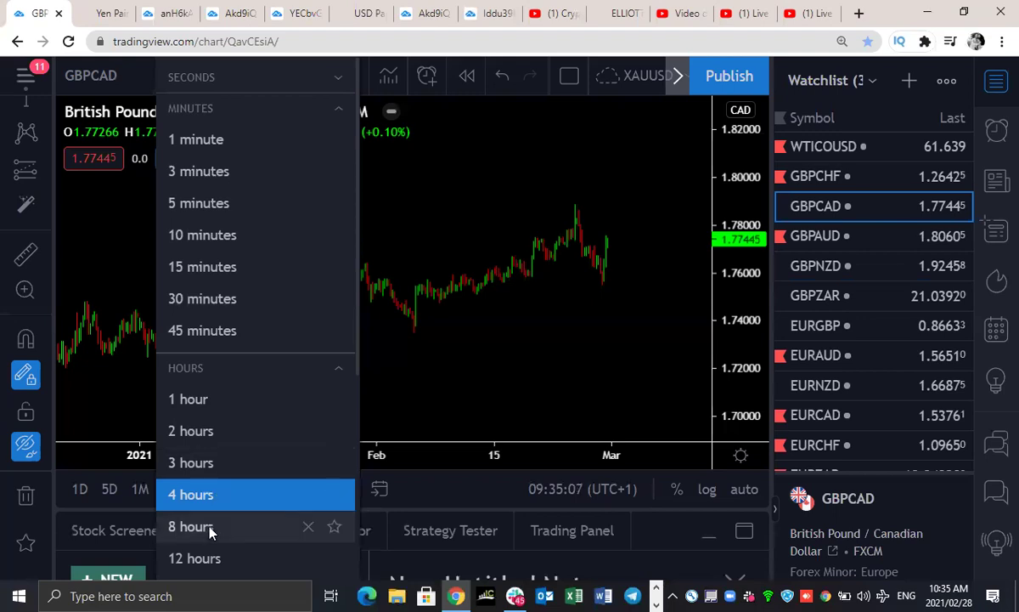
pyautogui.scroll(-2, 203, 509)
pyautogui.click(211, 467)
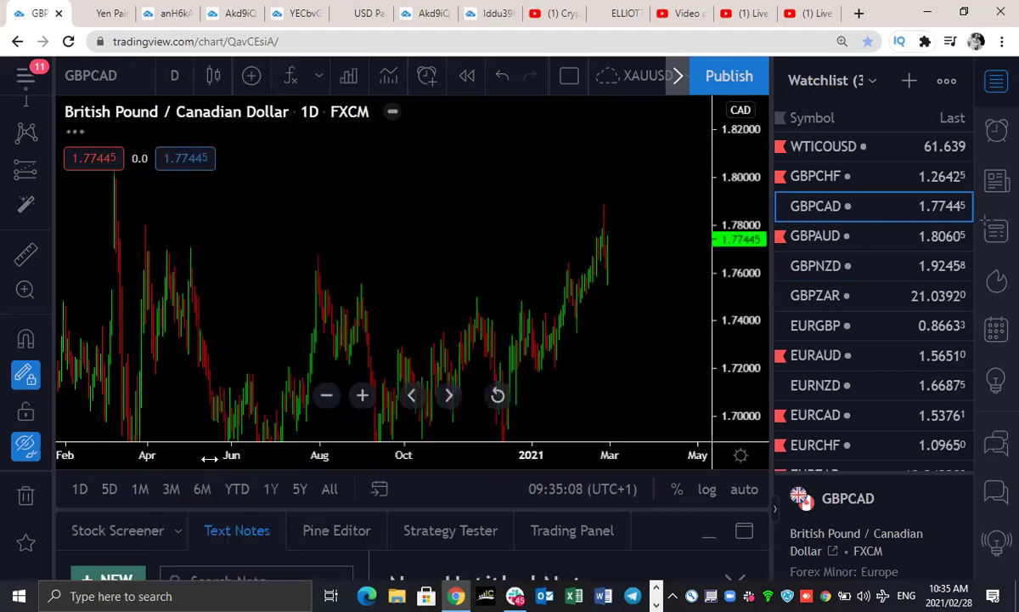
pyautogui.moveTo(727, 204); pyautogui.dragTo(726, 356)
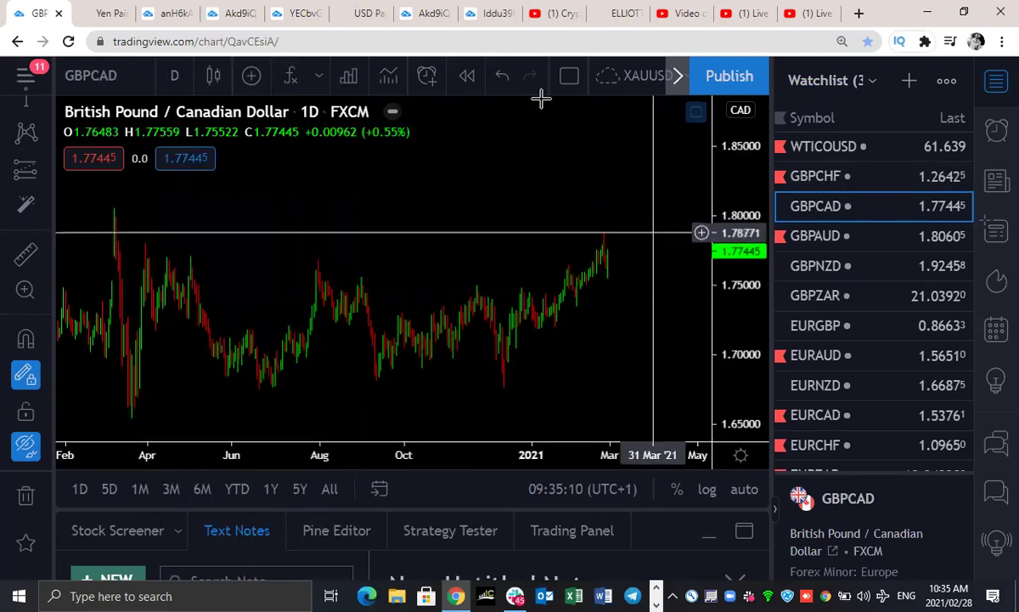
pyautogui.scroll(-5, 496, 212)
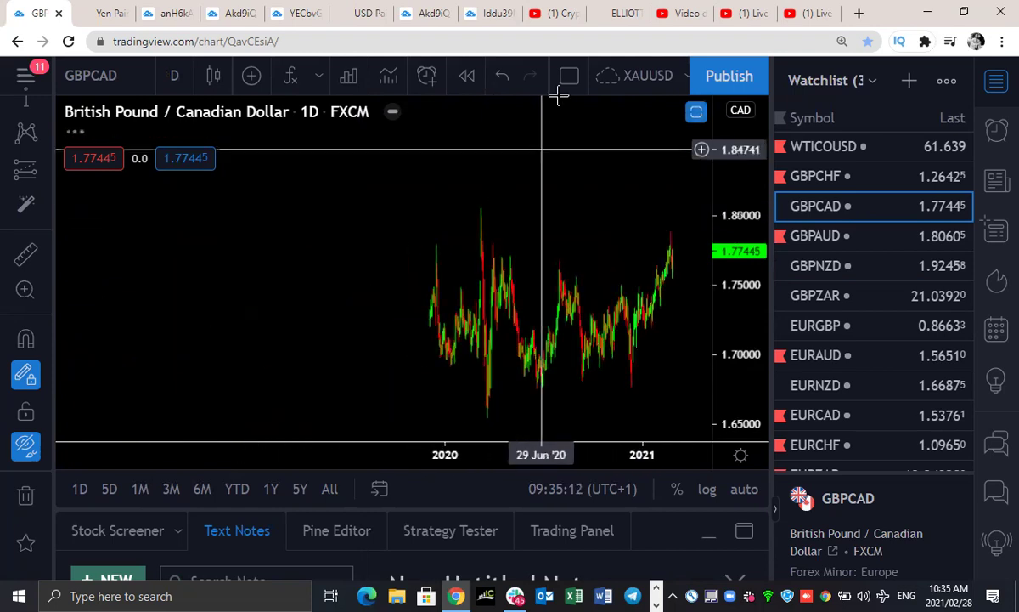
# - Sketch GBPCAD's zigzag rise from the June 2020 low, with a small pullback and a projected rally to about 1.80
pyautogui.moveTo(541, 387)
pyautogui.mouseDown()
pyautogui.moveTo(561, 270)
pyautogui.moveTo(619, 366)
pyautogui.moveTo(641, 336)
pyautogui.mouseUp()
pyautogui.moveTo(661, 292); pyautogui.dragTo(677, 229)
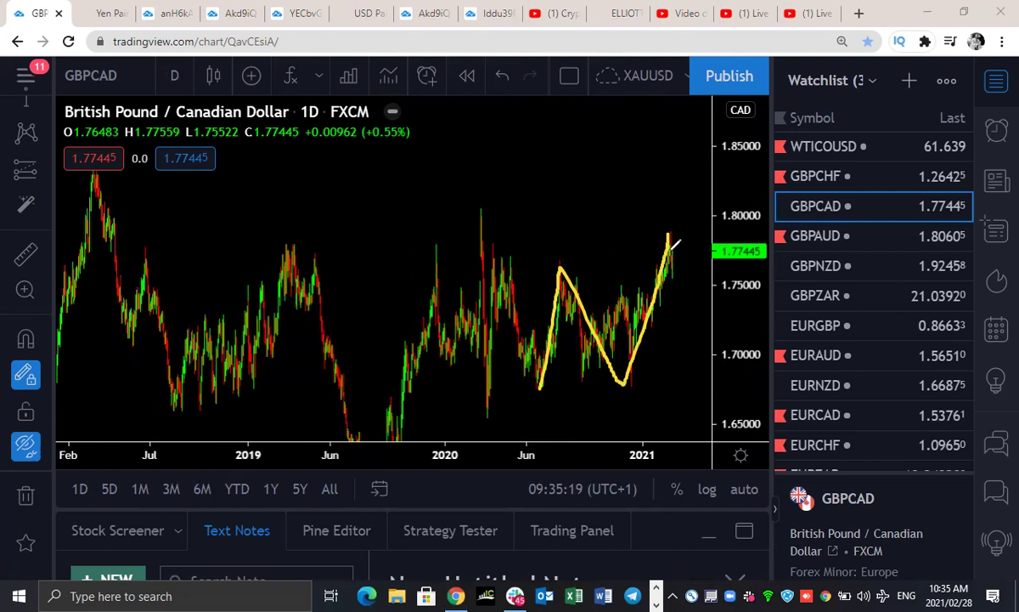
pyautogui.moveTo(676, 273)
pyautogui.mouseDown()
pyautogui.moveTo(672, 248)
pyautogui.moveTo(686, 217)
pyautogui.mouseUp()
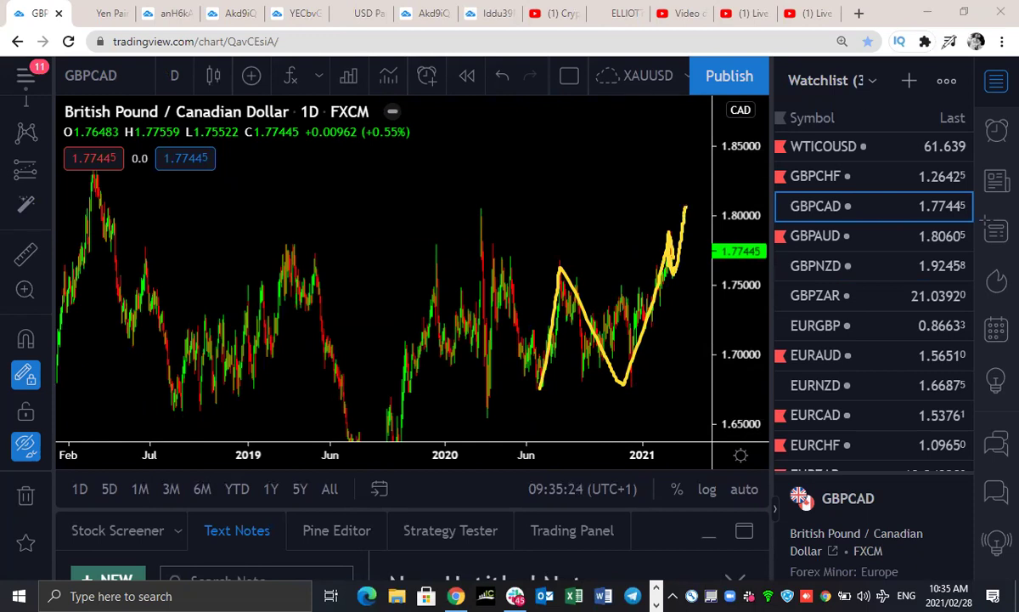
# - Clear the GBPCAD sketch and open the GBPAUD daily chart, showing its price action since mid-2020
pyautogui.hotkey('ctrl', 'z')
pyautogui.click(806, 235)
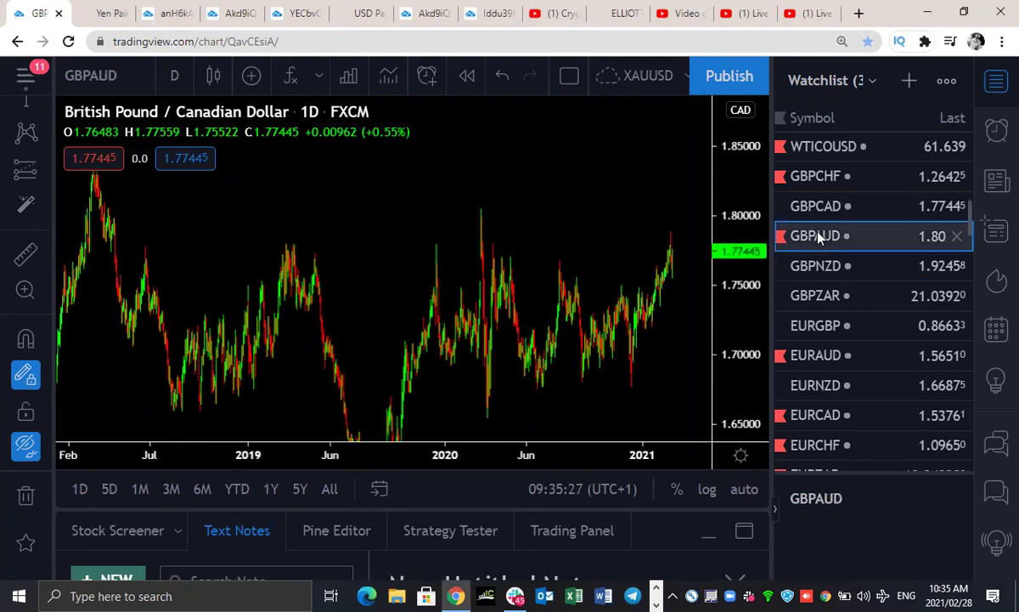
pyautogui.scroll(6, 556, 304)
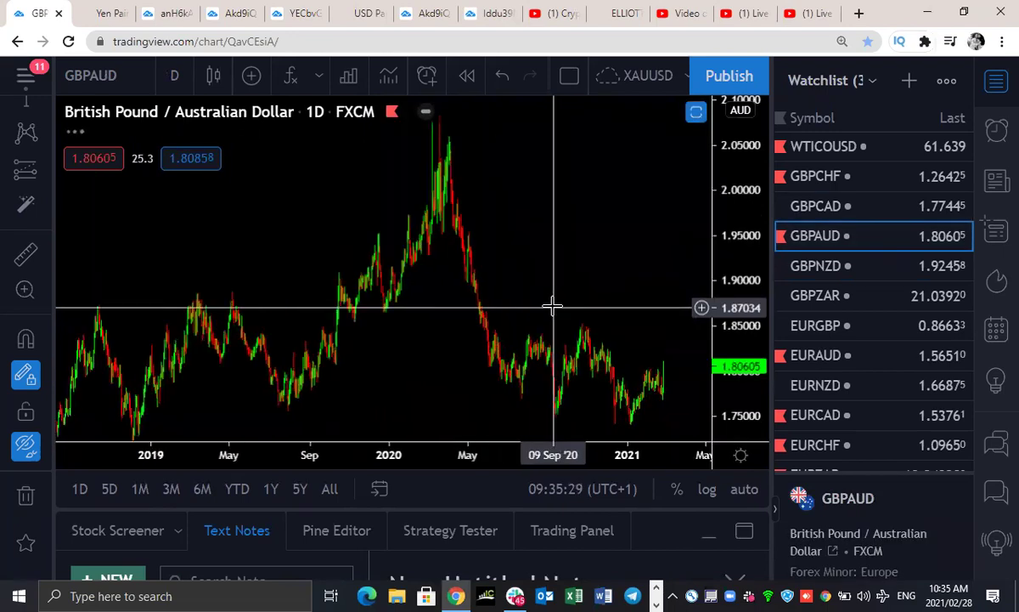
pyautogui.scroll(2, 550, 305)
pyautogui.moveTo(548, 316); pyautogui.dragTo(570, 196)
pyautogui.scroll(-2, 574, 183)
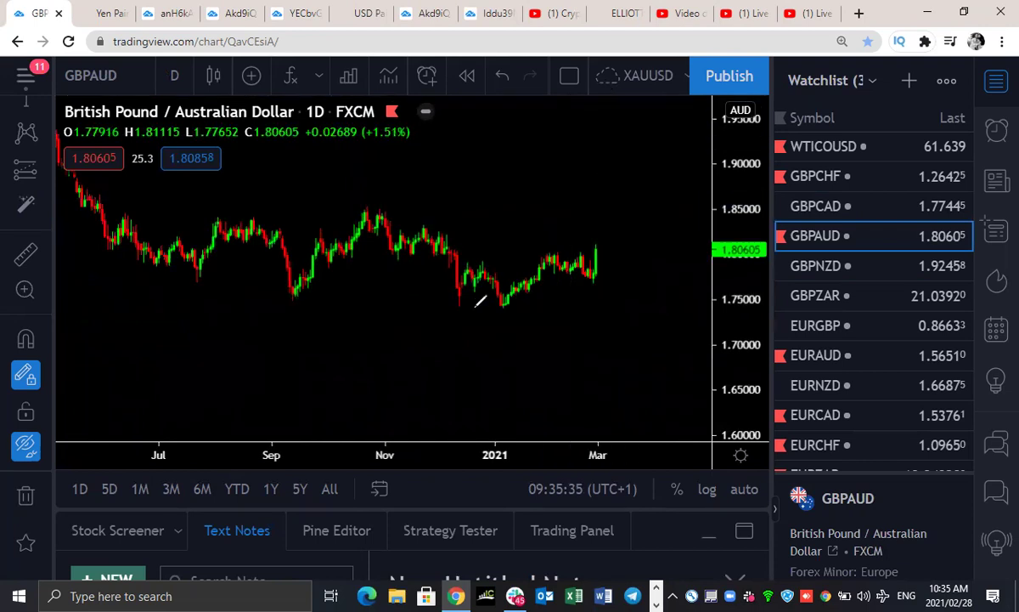
# - Sketch the GBPAUD rise with a projected rally to about 1.85, marking that level and the sideways range around the February 2021 pullback
pyautogui.moveTo(459, 306)
pyautogui.mouseDown()
pyautogui.moveTo(546, 262)
pyautogui.moveTo(597, 276)
pyautogui.moveTo(615, 212)
pyautogui.mouseUp()
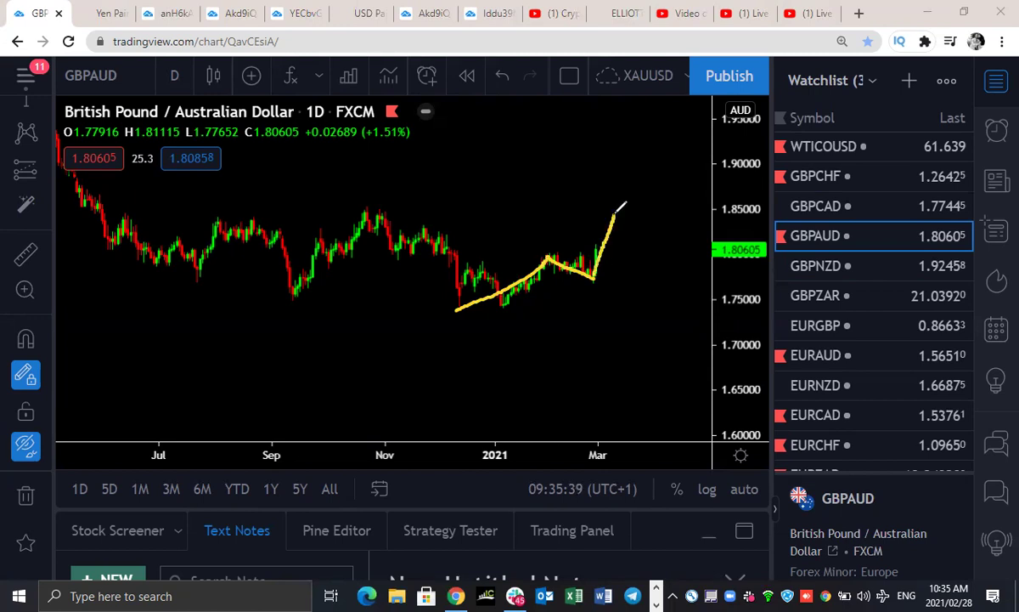
pyautogui.moveTo(714, 205); pyautogui.dragTo(613, 210)
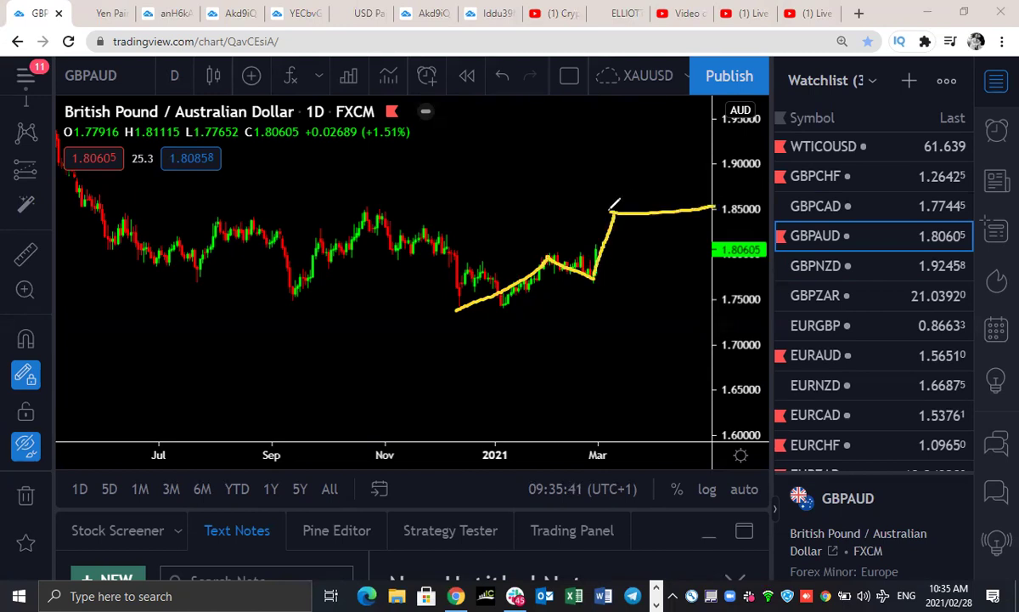
pyautogui.moveTo(552, 251)
pyautogui.mouseDown()
pyautogui.moveTo(583, 252)
pyautogui.moveTo(595, 276)
pyautogui.mouseUp()
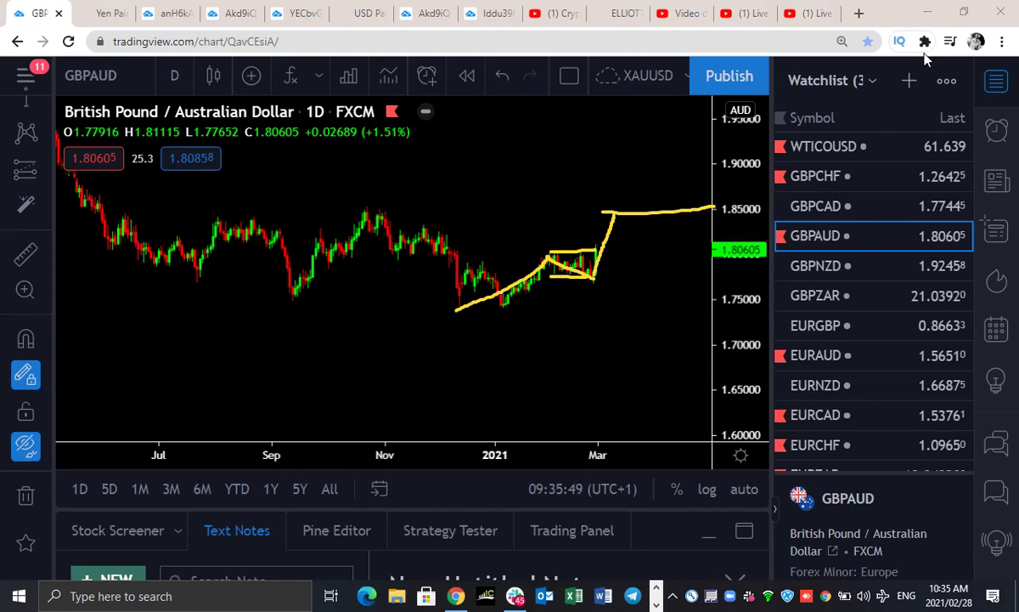
# - Clear the GBPAUD sketch and open the published 4-hour GBPAUD analysis from the GBP pairs page of the Trading Waves members' area
pyautogui.moveTo(747, 382); pyautogui.dragTo(747, 340)
pyautogui.moveTo(591, 349); pyautogui.dragTo(519, 370)
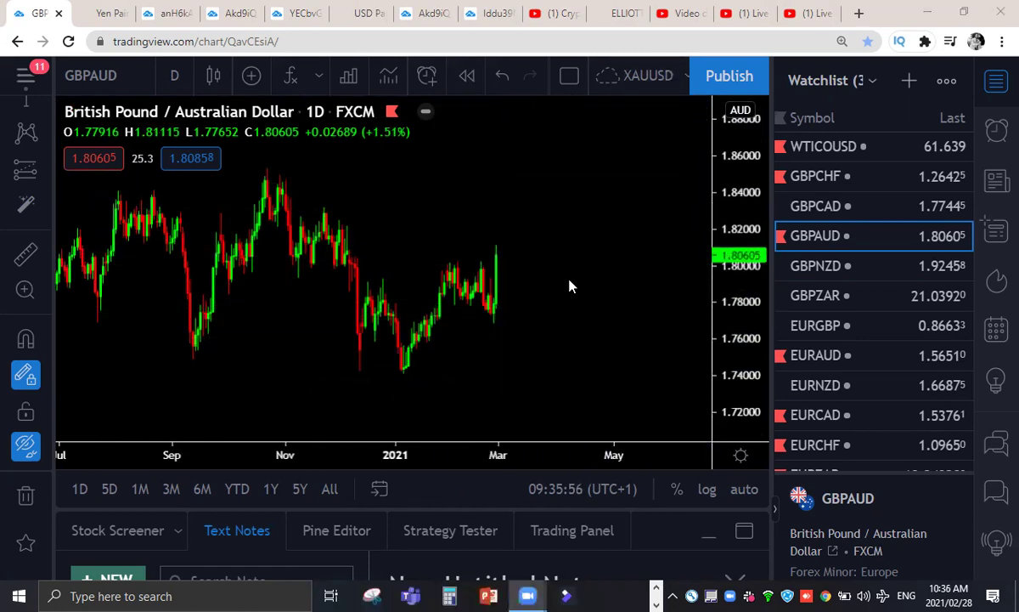
pyautogui.click(108, 19)
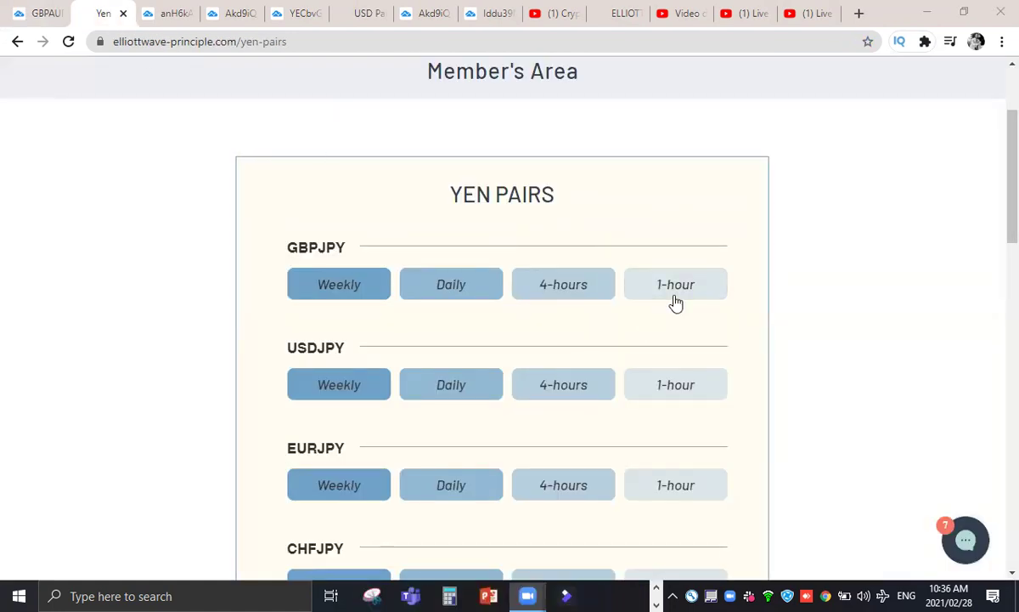
pyautogui.scroll(2, 994, 165)
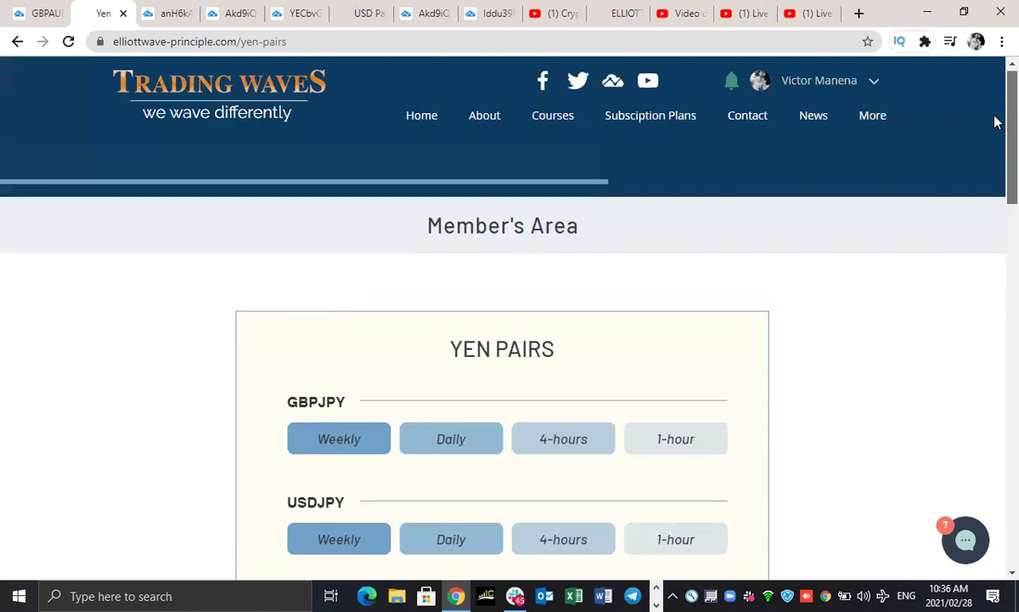
pyautogui.moveTo(864, 126)
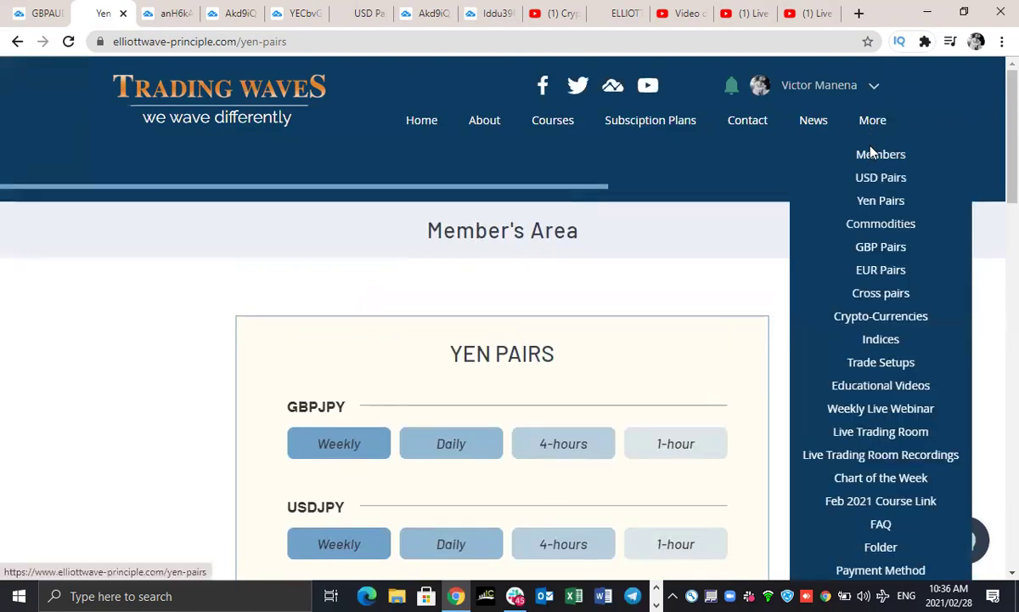
pyautogui.click(882, 253)
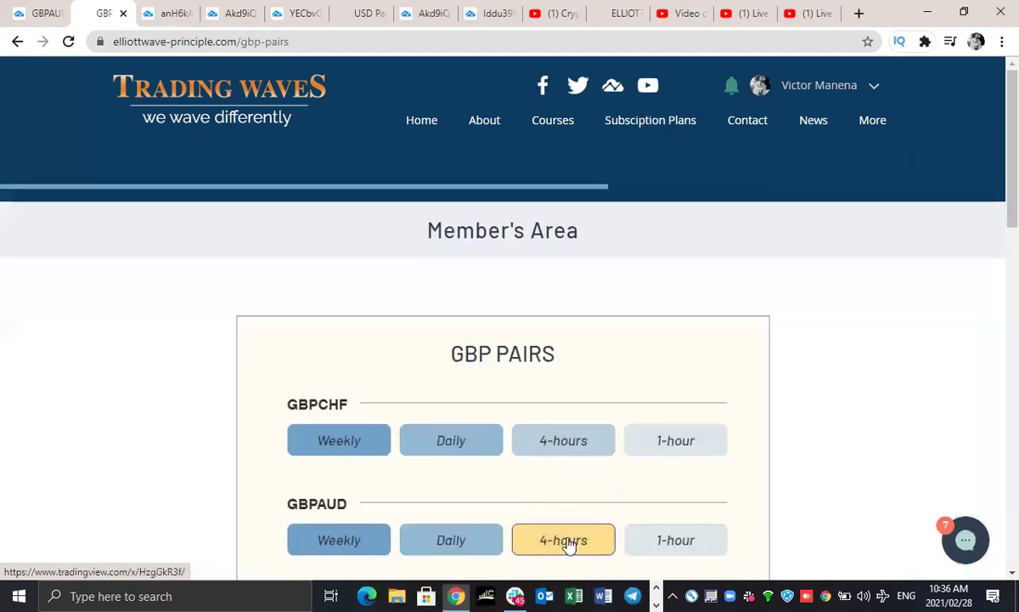
pyautogui.click(569, 541)
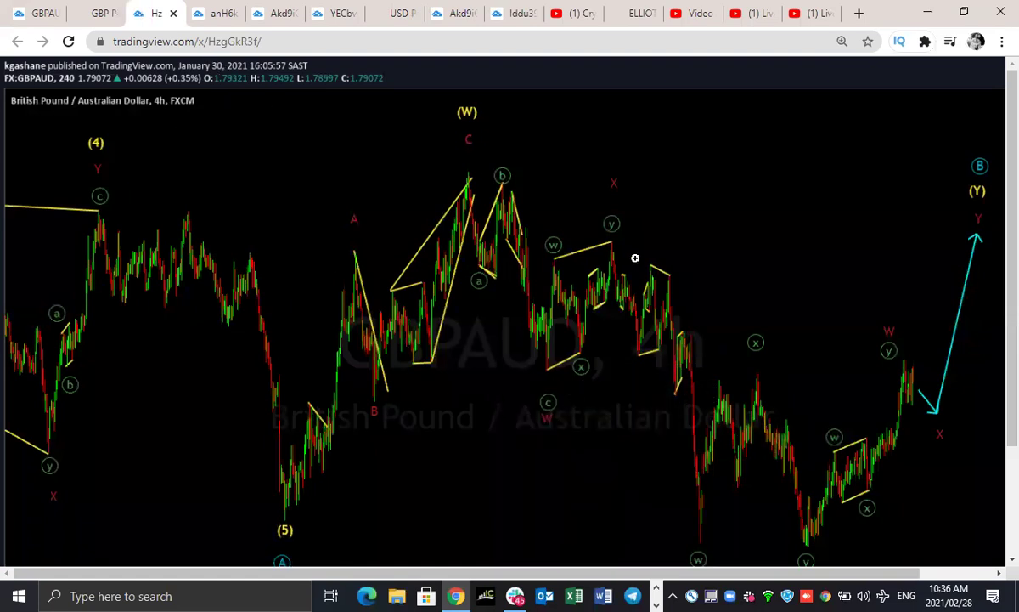
# - Sketch the choppy pullback into wave X on the published chart, then replace it with a broad zigzag rise and fall from wave w
pyautogui.moveTo(907, 369); pyautogui.dragTo(941, 416)
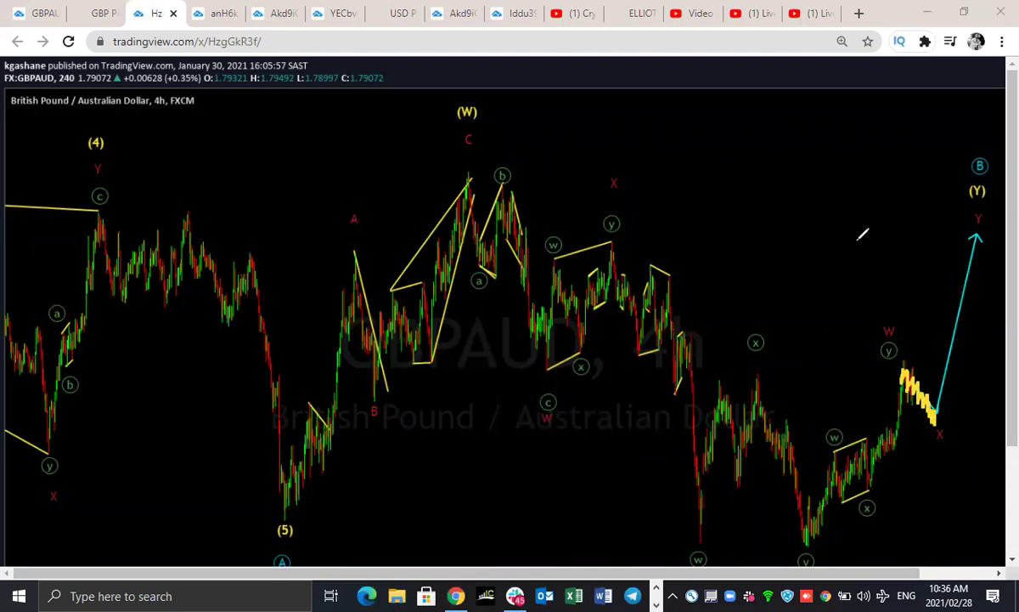
pyautogui.hotkey('ctrl', 'z')
pyautogui.moveTo(697, 557)
pyautogui.mouseDown()
pyautogui.moveTo(728, 455)
pyautogui.moveTo(777, 471)
pyautogui.moveTo(814, 505)
pyautogui.moveTo(879, 361)
pyautogui.moveTo(892, 364)
pyautogui.moveTo(955, 471)
pyautogui.moveTo(967, 533)
pyautogui.mouseUp()
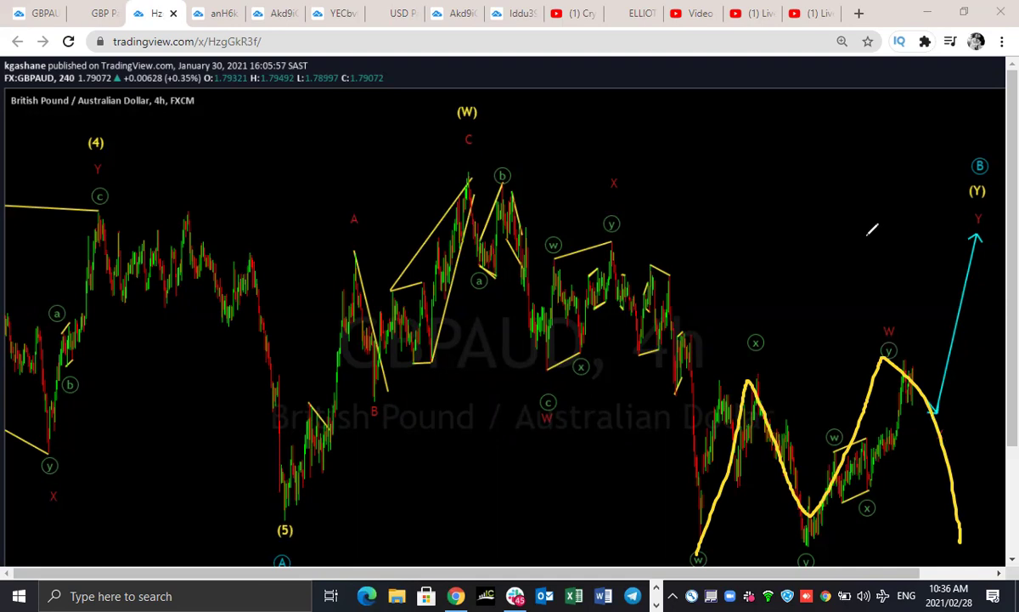
# - Clear the zigzag and sketch wave X as a choppy pullback inside a falling channel with an upward breakout
pyautogui.hotkey('ctrl', 'z')
pyautogui.moveTo(909, 366); pyautogui.dragTo(935, 412)
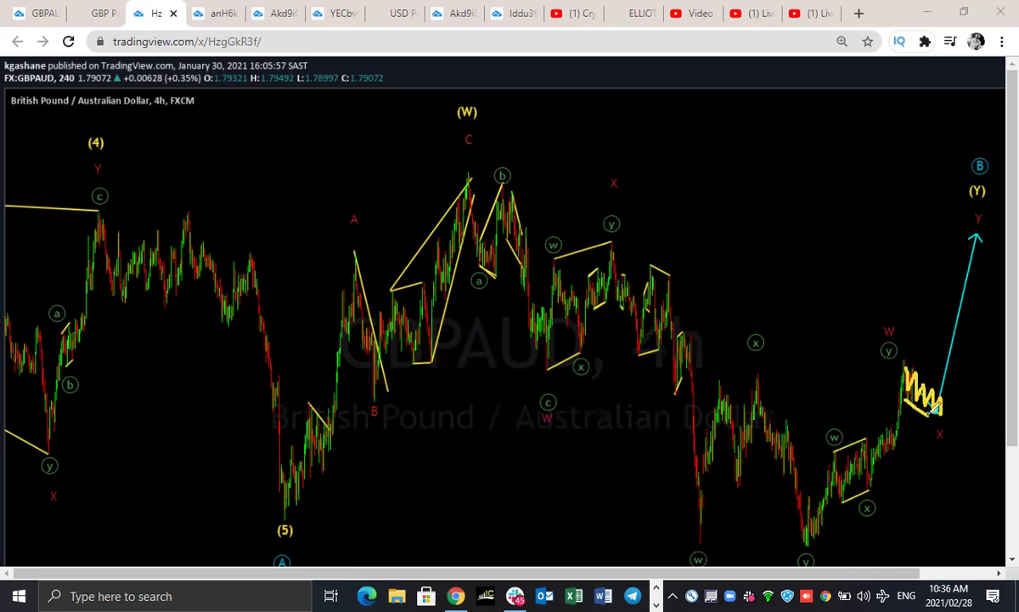
pyautogui.moveTo(921, 356)
pyautogui.mouseDown()
pyautogui.moveTo(948, 400)
pyautogui.moveTo(958, 365)
pyautogui.mouseUp()
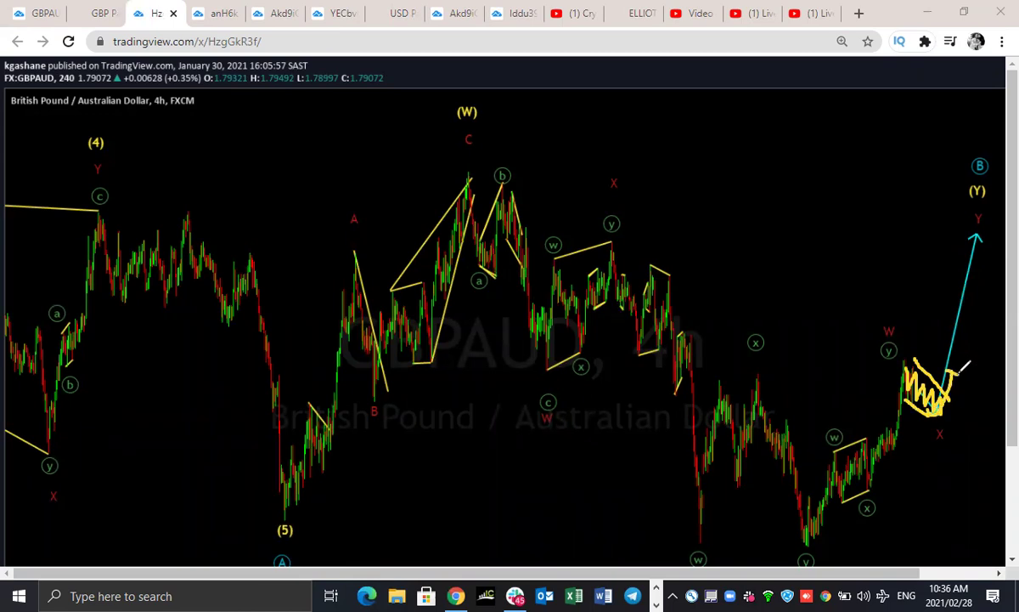
# - Clear the channel sketch, return to the live chart and open the GBPNZD daily chart from the watchlist
pyautogui.press('e')
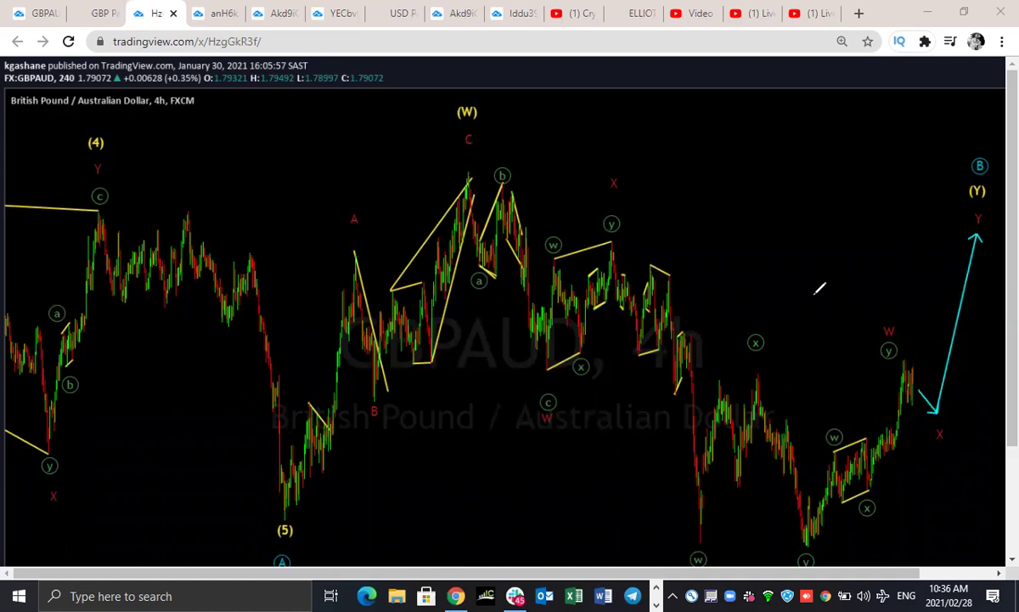
pyautogui.click(36, 13)
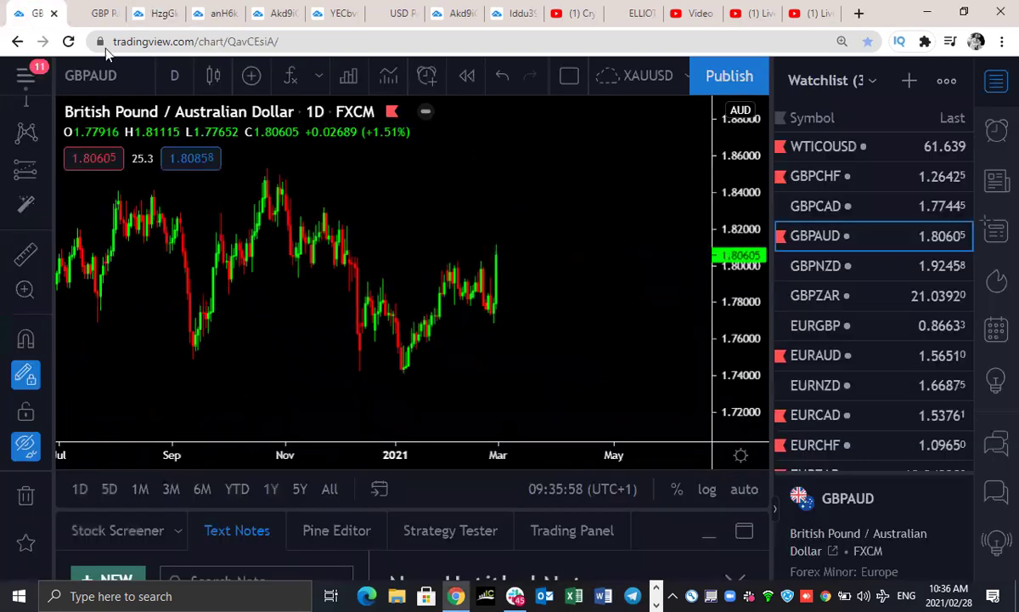
pyautogui.click(836, 268)
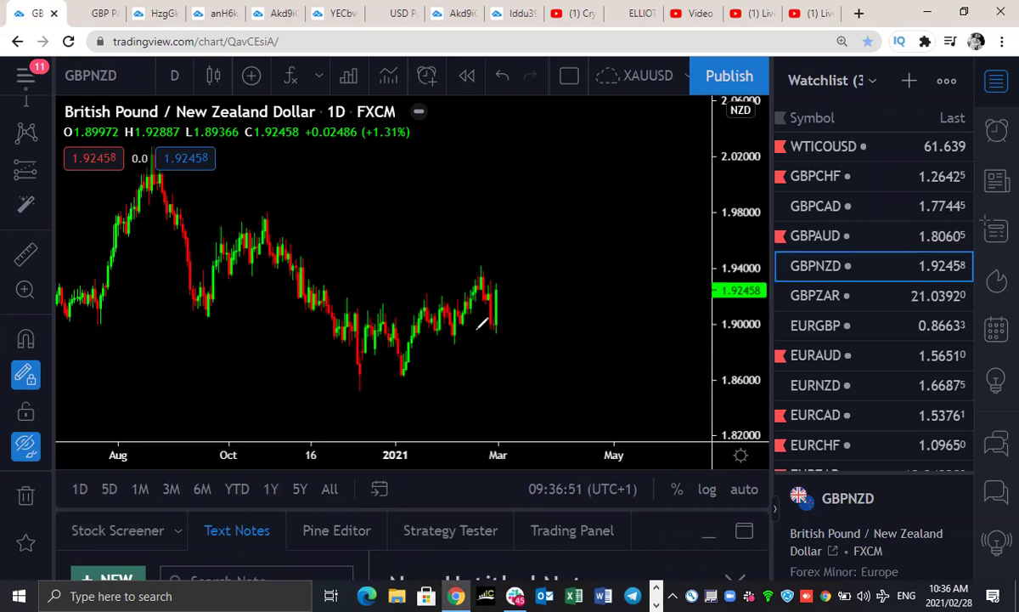
# - Sketch GBPNZD's rise as a double zigzag labelled W, X and Y with a projected rally to about 1.96
pyautogui.moveTo(364, 384)
pyautogui.mouseDown()
pyautogui.moveTo(380, 321)
pyautogui.moveTo(403, 361)
pyautogui.moveTo(429, 294)
pyautogui.moveTo(470, 313)
pyautogui.moveTo(453, 340)
pyautogui.moveTo(478, 273)
pyautogui.moveTo(492, 330)
pyautogui.moveTo(525, 244)
pyautogui.mouseUp()
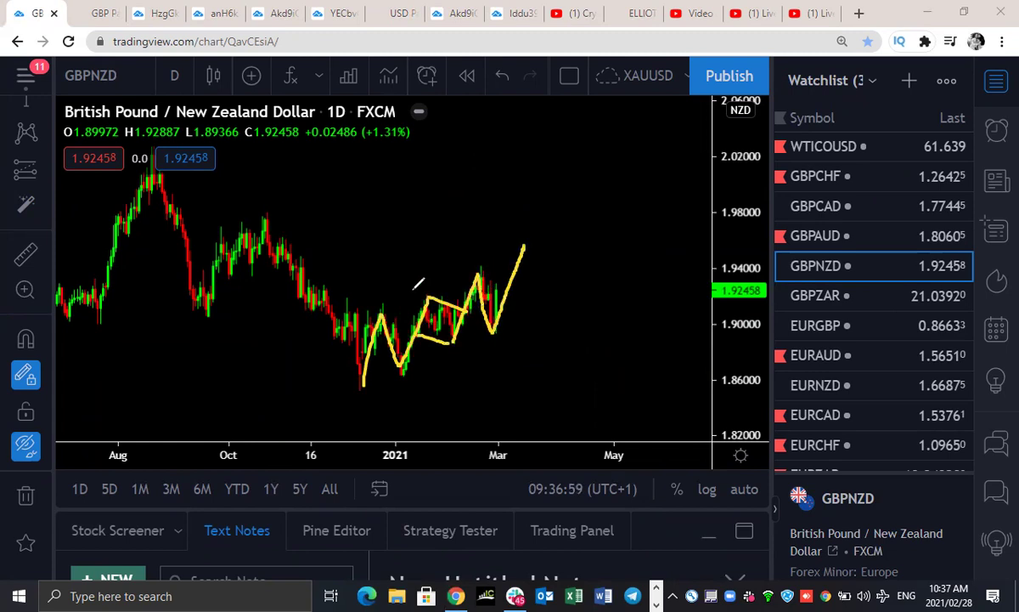
pyautogui.moveTo(413, 277); pyautogui.dragTo(426, 275)
pyautogui.moveTo(456, 351); pyautogui.dragTo(464, 363)
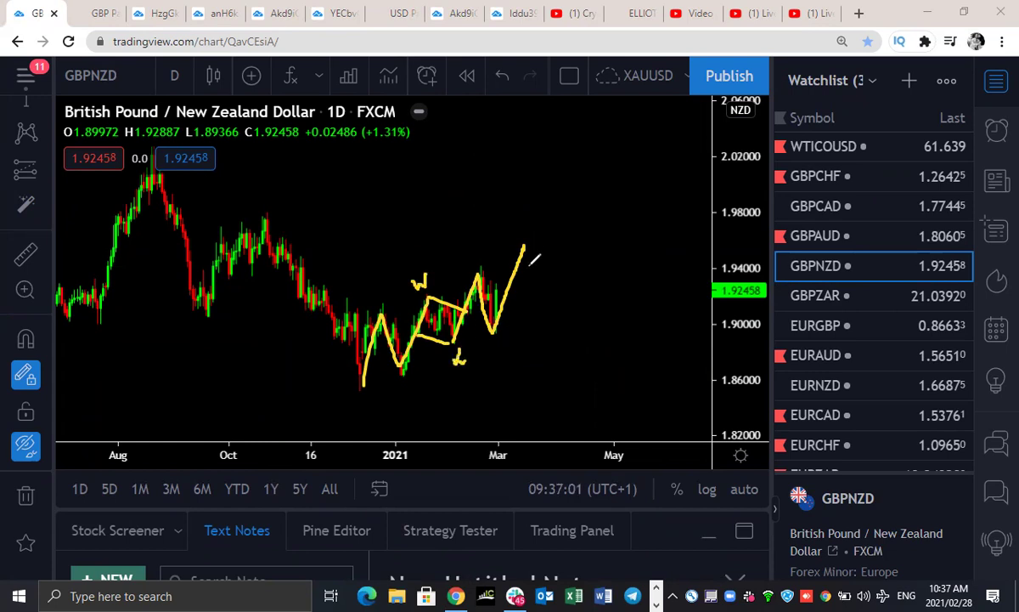
pyautogui.moveTo(530, 229); pyautogui.dragTo(549, 250)
# - Sketch an alternative GBPNZD count in red, with rising channel lines and a projected break down to about 1.83
pyautogui.moveTo(365, 368)
pyautogui.mouseDown()
pyautogui.moveTo(393, 324)
pyautogui.moveTo(470, 295)
pyautogui.moveTo(480, 274)
pyautogui.moveTo(491, 338)
pyautogui.moveTo(519, 323)
pyautogui.moveTo(525, 410)
pyautogui.mouseUp()
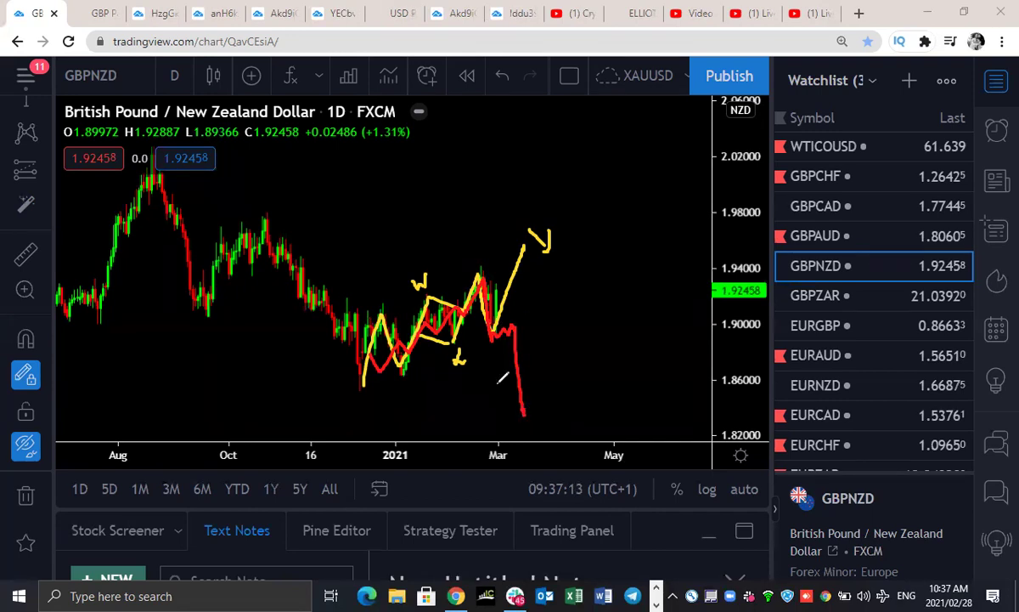
pyautogui.moveTo(364, 384); pyautogui.dragTo(528, 316)
pyautogui.moveTo(382, 307); pyautogui.dragTo(445, 294)
pyautogui.moveTo(495, 330); pyautogui.dragTo(499, 383)
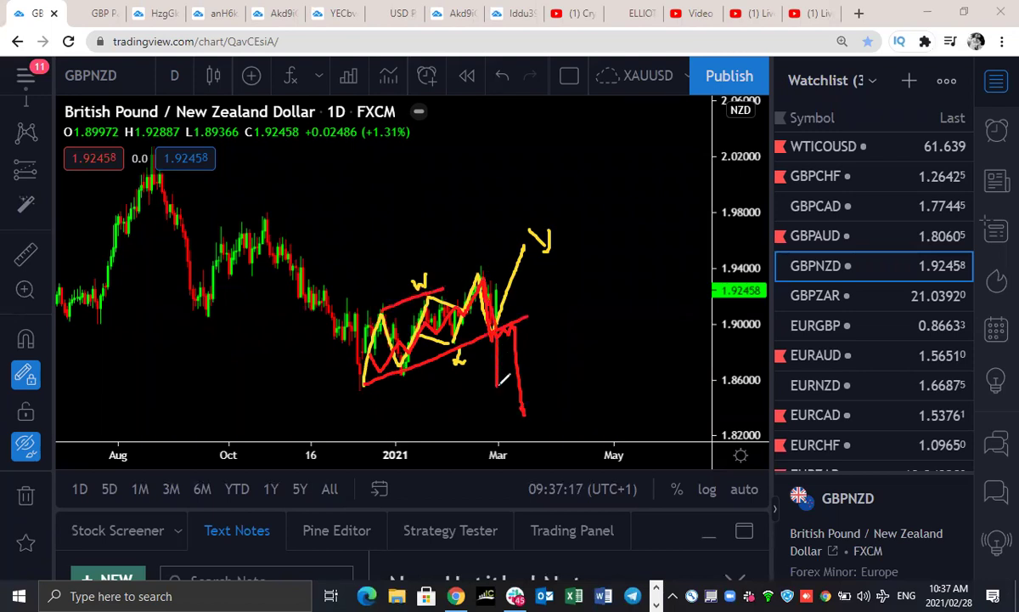
# - Clear the GBPNZD drawings, sketch a simplified zigzag rallying to about 1.96 and dropping to about 1.86, and remove it
pyautogui.press('e')
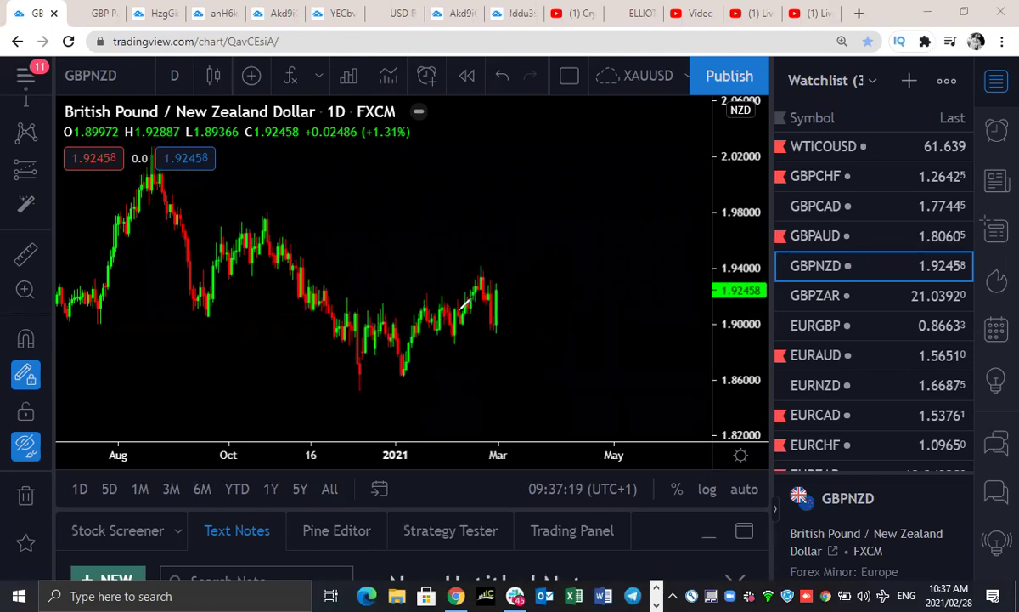
pyautogui.moveTo(367, 393)
pyautogui.mouseDown()
pyautogui.moveTo(425, 296)
pyautogui.moveTo(488, 270)
pyautogui.moveTo(513, 242)
pyautogui.moveTo(521, 380)
pyautogui.mouseUp()
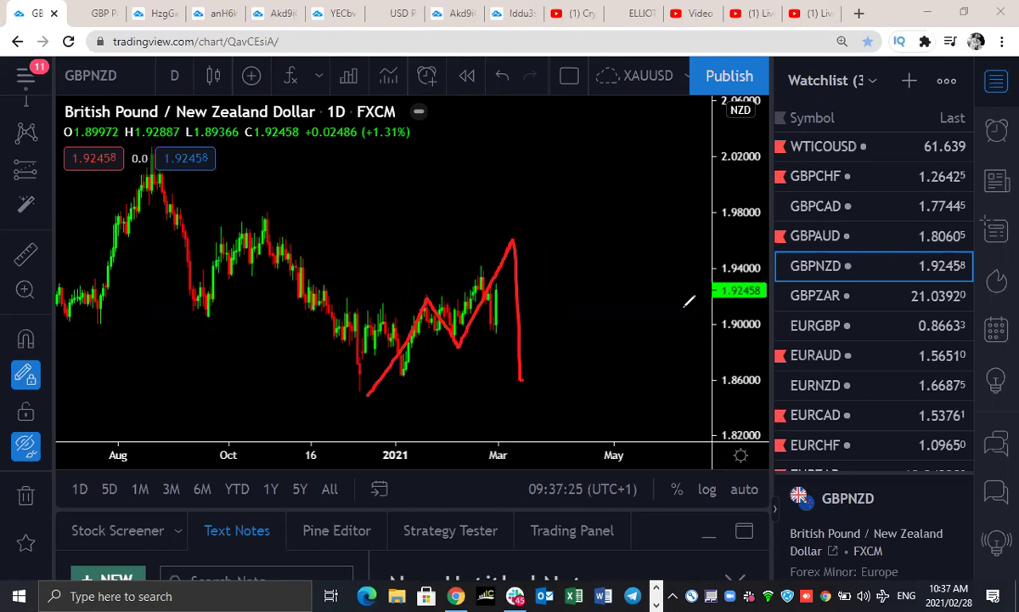
pyautogui.hotkey('ctrl', 'z')
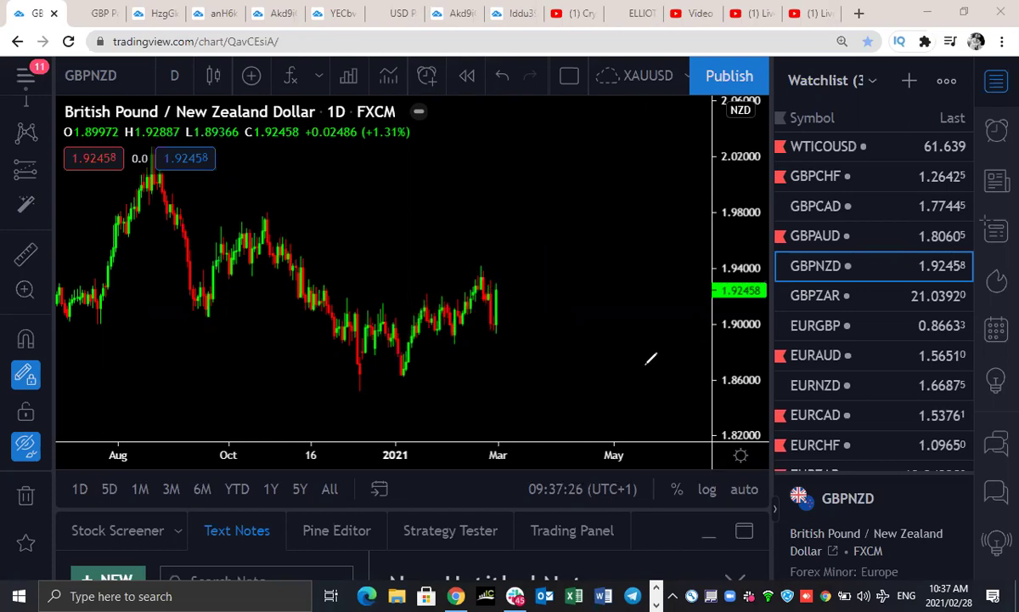
# - Open the EURGBP daily chart from the watchlist and try a short sketch below its latest low
pyautogui.click(794, 325)
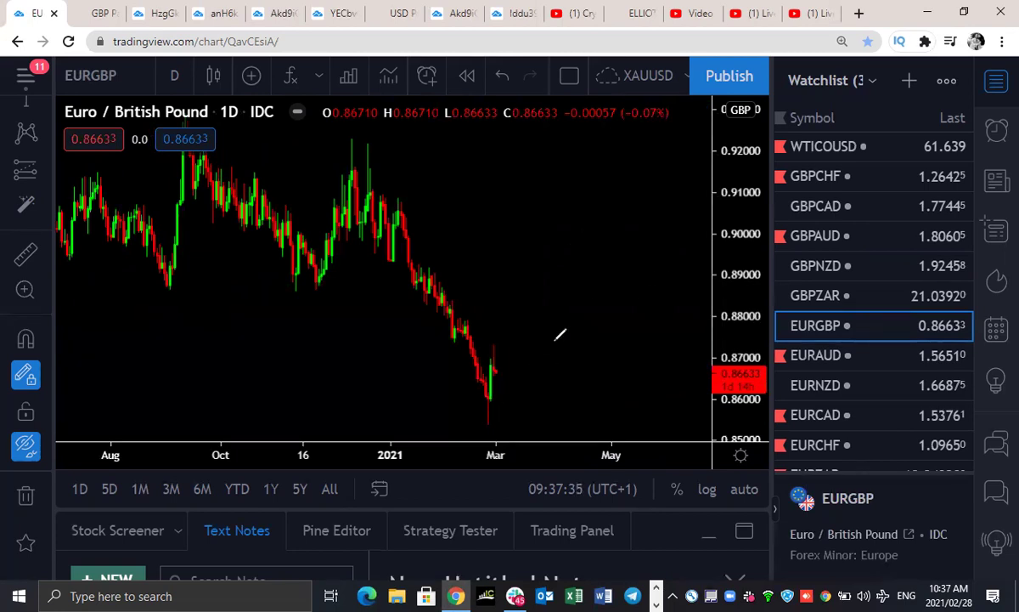
pyautogui.moveTo(491, 422)
pyautogui.mouseDown()
pyautogui.moveTo(491, 340)
pyautogui.moveTo(505, 365)
pyautogui.moveTo(514, 462)
pyautogui.mouseUp()
pyautogui.hotkey('ctrl', 'z')
pyautogui.hotkey('ctrl', 'z')
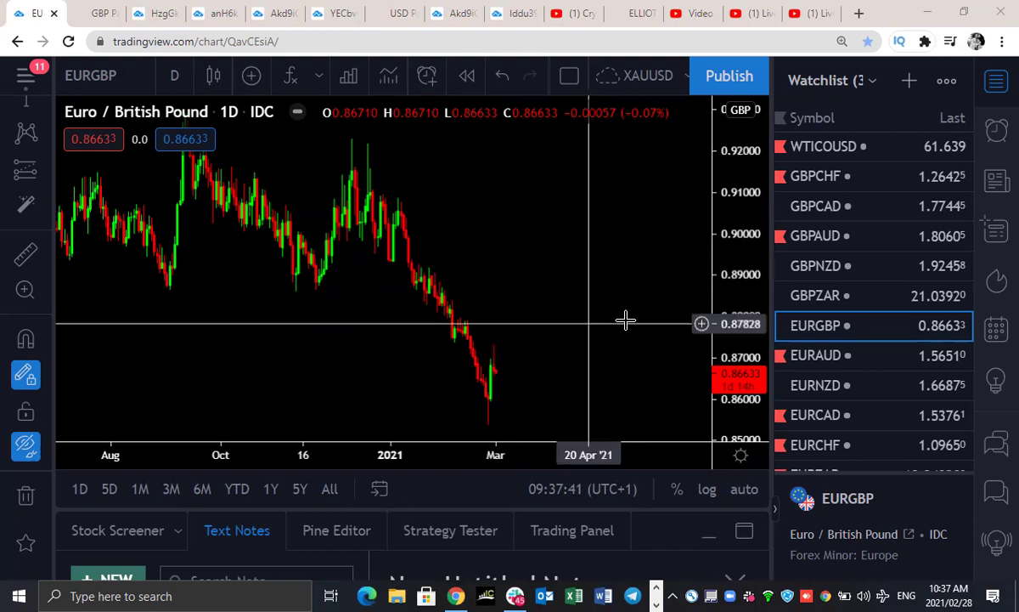
# - Open the EURAUD daily chart from the watchlist and compress it to show the price range since late 2017
pyautogui.click(847, 354)
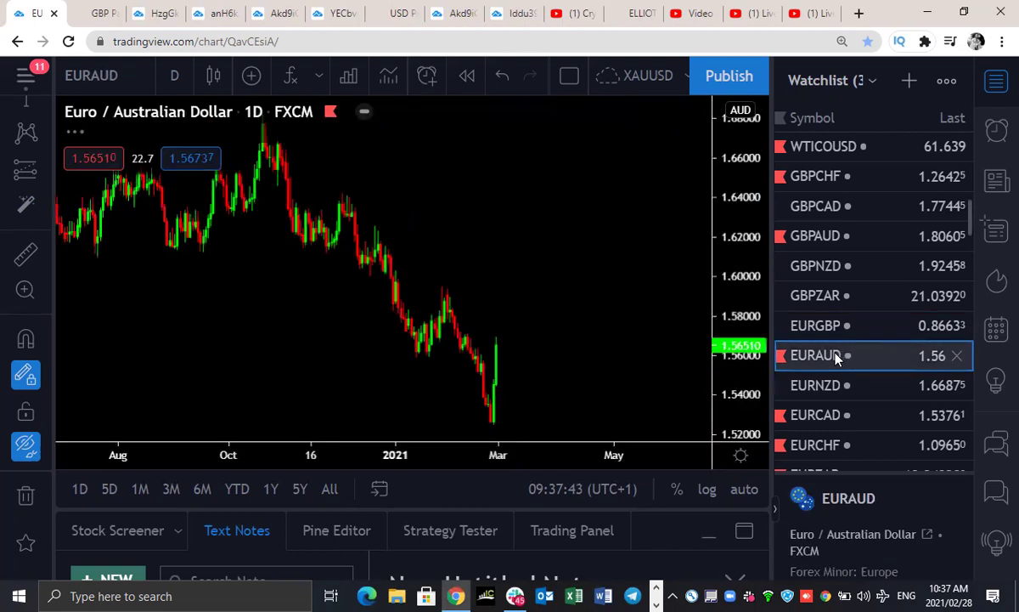
pyautogui.scroll(-3, 628, 326)
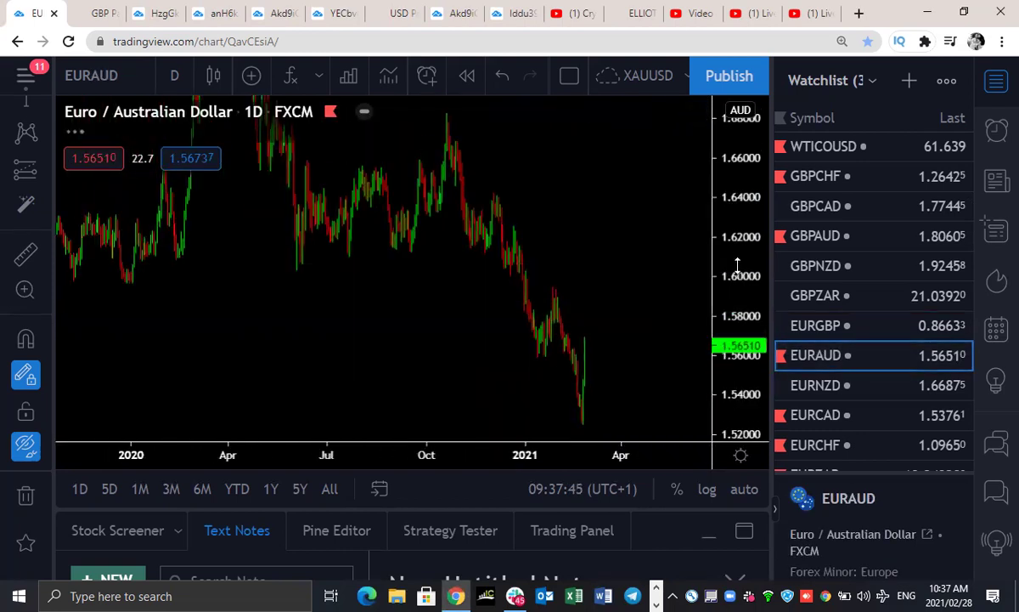
pyautogui.scroll(-2, 643, 289)
pyautogui.scroll(-3, 643, 289)
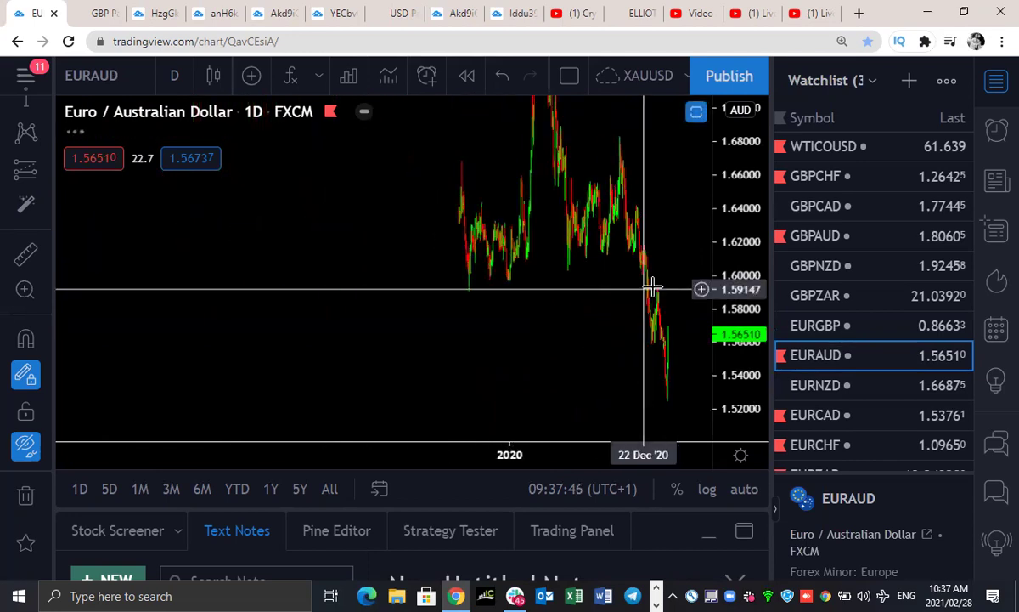
pyautogui.moveTo(595, 326); pyautogui.dragTo(451, 336)
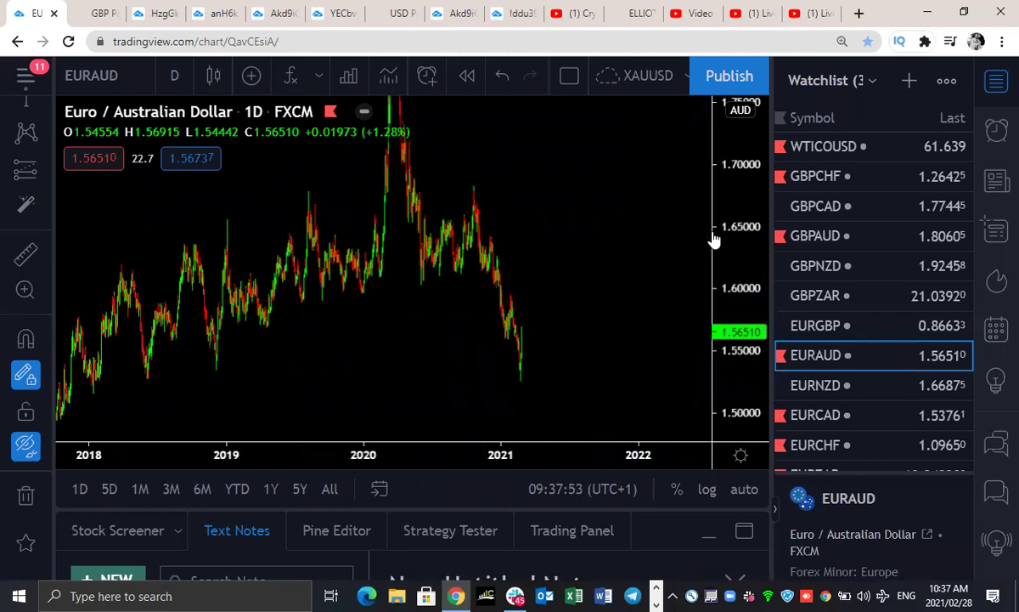
pyautogui.moveTo(714, 240); pyautogui.dragTo(712, 246)
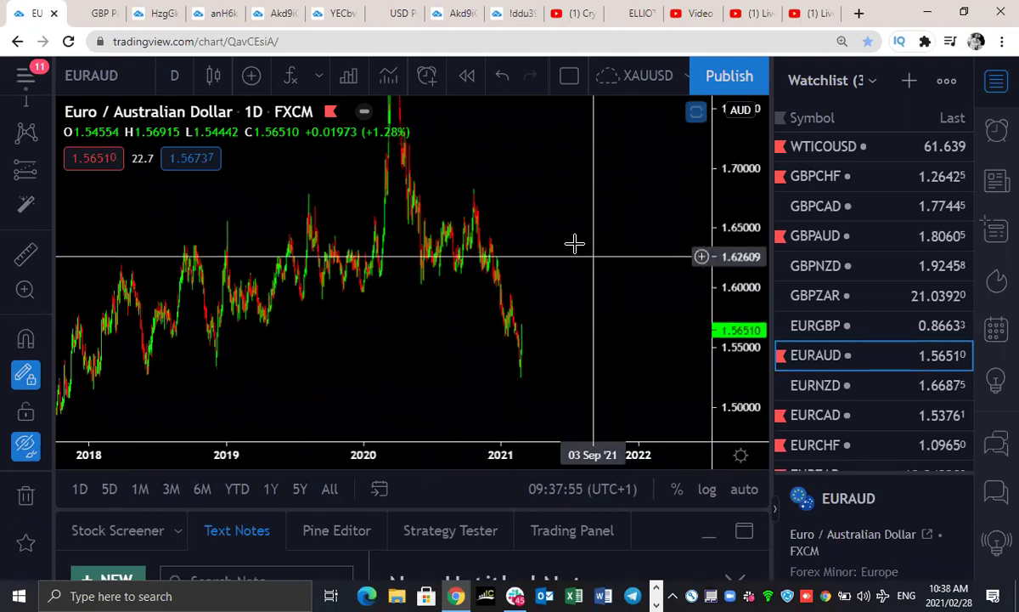
# - Sketch a yellow EURAUD rebound from the latest low, pausing near 1.57 and rising to about 1.60, circle AUD in the symbol, and clear the sketches
pyautogui.moveTo(521, 374); pyautogui.dragTo(524, 318)
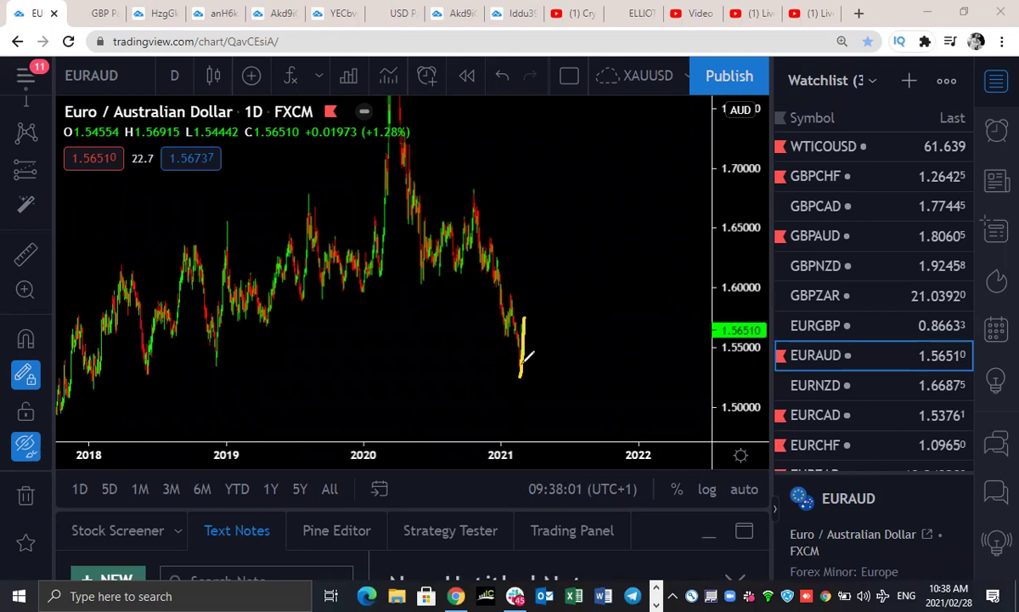
pyautogui.moveTo(109, 67)
pyautogui.mouseDown()
pyautogui.moveTo(88, 78)
pyautogui.moveTo(127, 78)
pyautogui.moveTo(106, 67)
pyautogui.mouseUp()
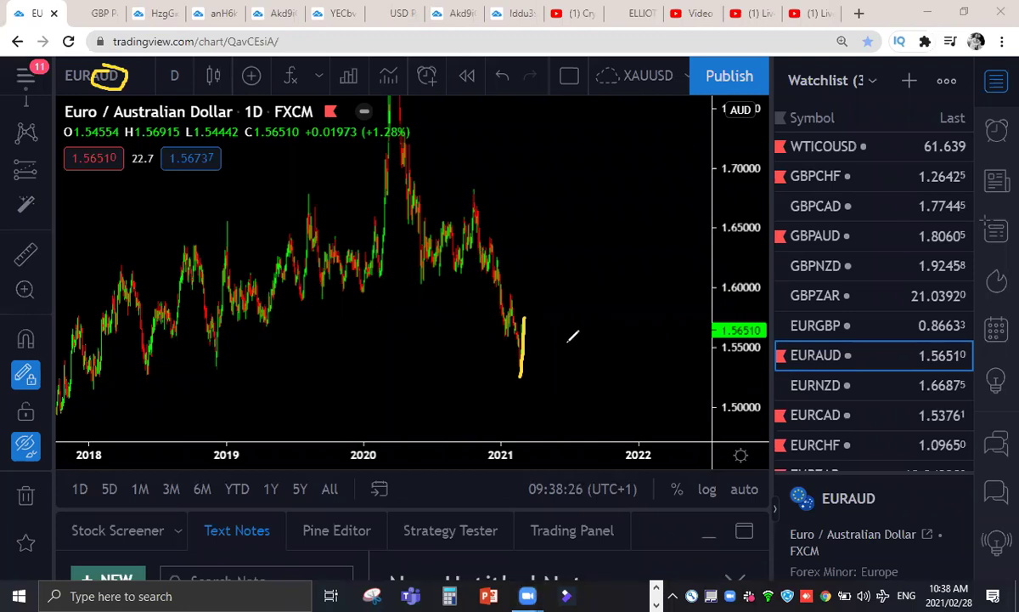
pyautogui.moveTo(527, 317)
pyautogui.mouseDown()
pyautogui.moveTo(549, 325)
pyautogui.moveTo(557, 281)
pyautogui.mouseUp()
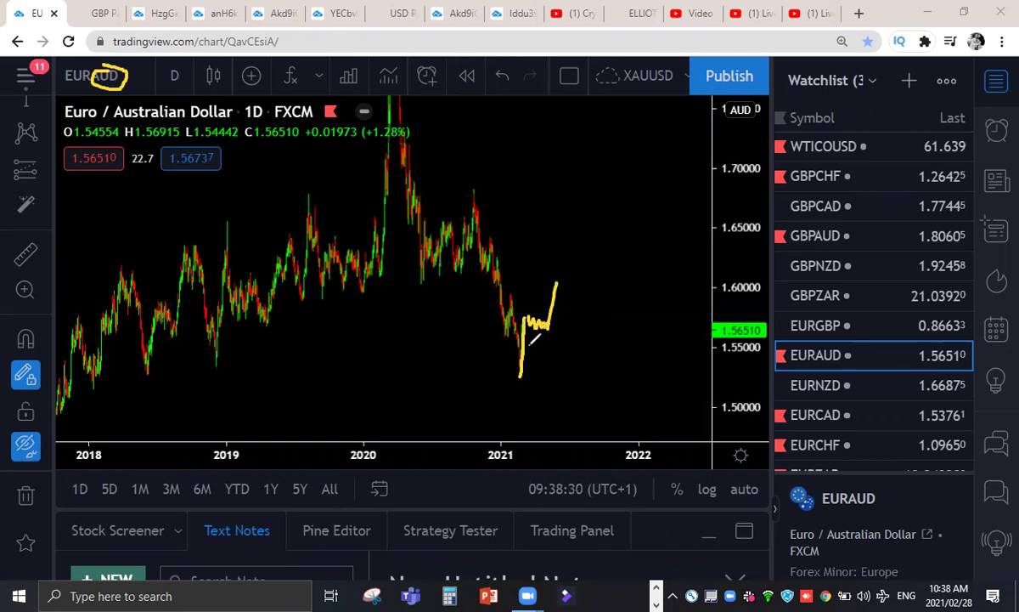
pyautogui.moveTo(565, 279); pyautogui.dragTo(569, 372)
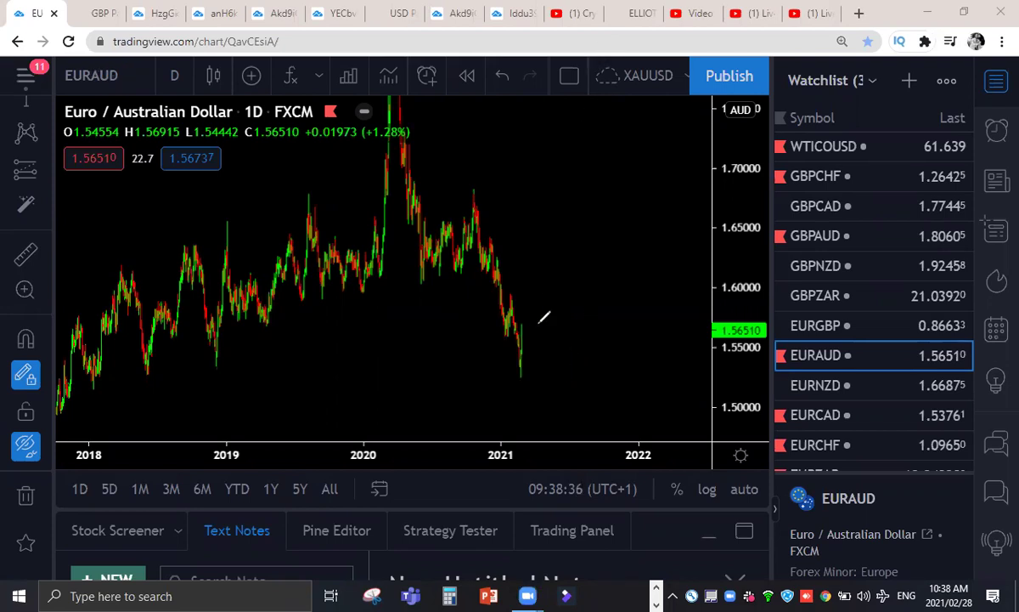
pyautogui.moveTo(526, 367)
pyautogui.mouseDown()
pyautogui.moveTo(532, 308)
pyautogui.moveTo(534, 323)
pyautogui.moveTo(548, 321)
pyautogui.moveTo(557, 276)
pyautogui.mouseUp()
pyautogui.hotkey('ctrl', 'z')
# - Sketch EURAUD's three-leg fall from the 2020 peak, a rebound to about 1.60 and a projected drop to about 1.50, and clear it
pyautogui.scroll(-3, 604, 299)
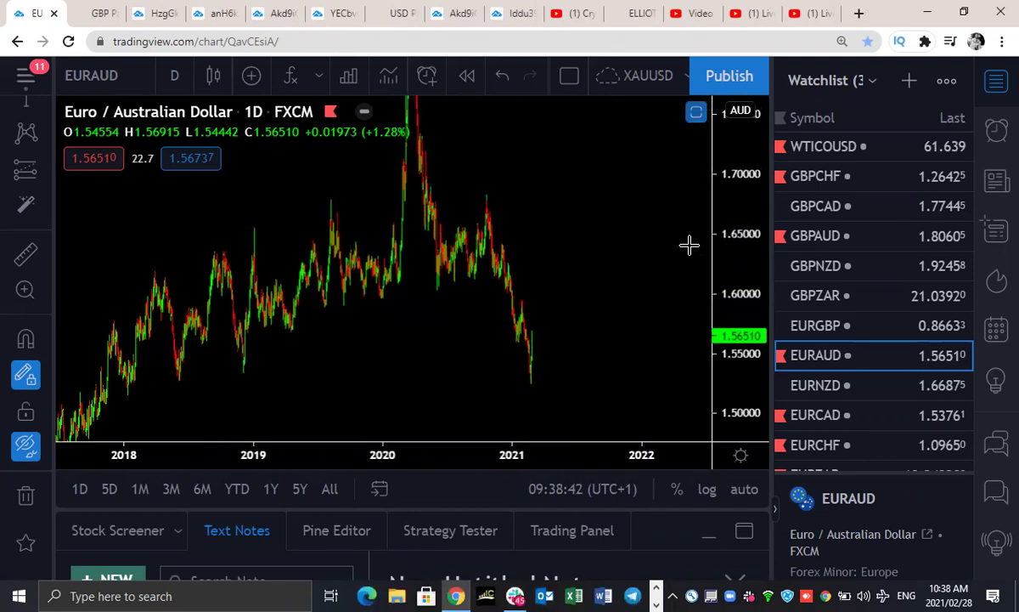
pyautogui.moveTo(590, 377); pyautogui.dragTo(540, 231)
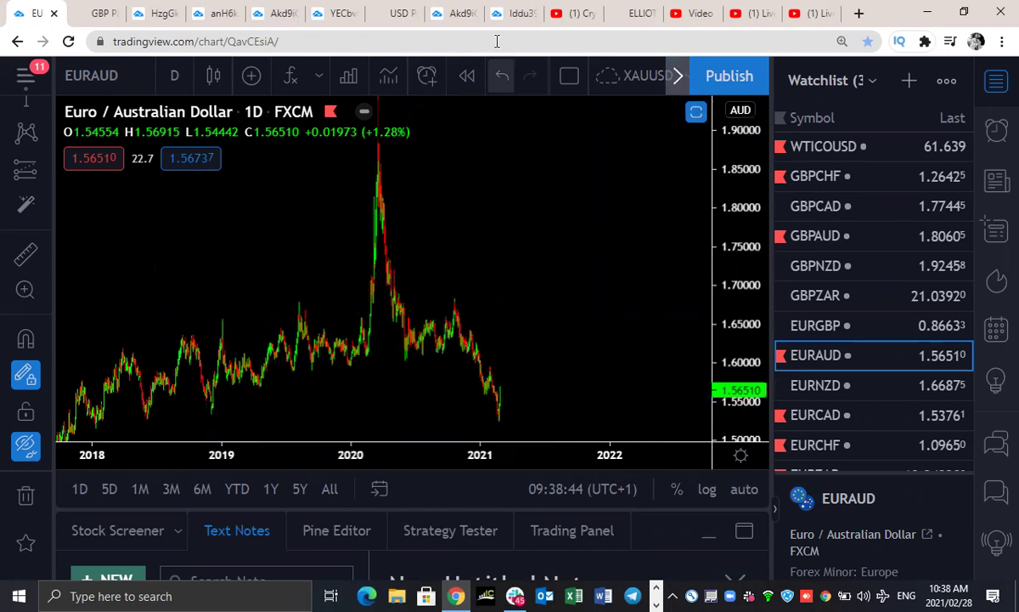
pyautogui.moveTo(382, 93)
pyautogui.mouseDown()
pyautogui.moveTo(378, 153)
pyautogui.moveTo(416, 355)
pyautogui.moveTo(462, 316)
pyautogui.moveTo(497, 417)
pyautogui.mouseUp()
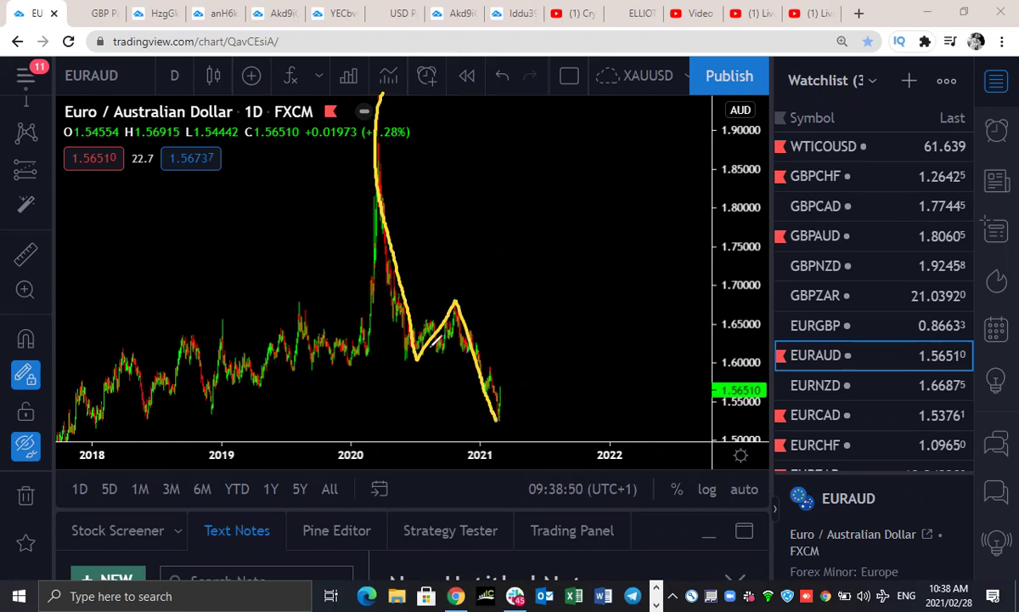
pyautogui.moveTo(499, 417)
pyautogui.mouseDown()
pyautogui.moveTo(502, 383)
pyautogui.moveTo(516, 387)
pyautogui.moveTo(521, 361)
pyautogui.mouseUp()
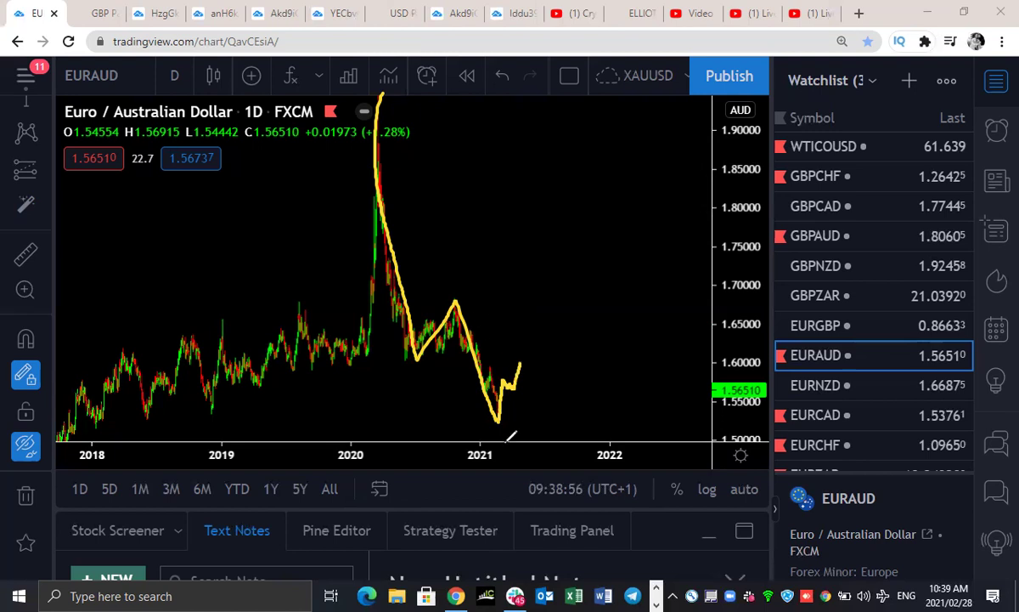
pyautogui.moveTo(521, 374); pyautogui.dragTo(525, 440)
pyautogui.press('e')
pyautogui.moveTo(501, 412)
pyautogui.mouseDown()
pyautogui.moveTo(520, 357)
pyautogui.moveTo(533, 448)
pyautogui.mouseUp()
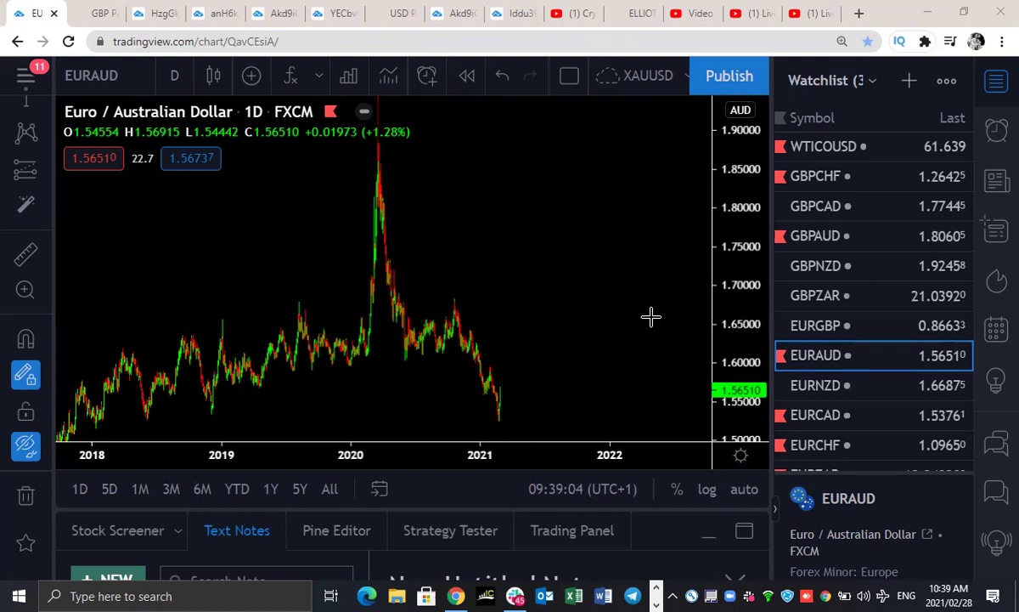
# - Open the EURNZD daily chart and sketch the decline from the 2020 peak, a rebound to about 1.71 and a drop to about 1.54
pyautogui.click(838, 387)
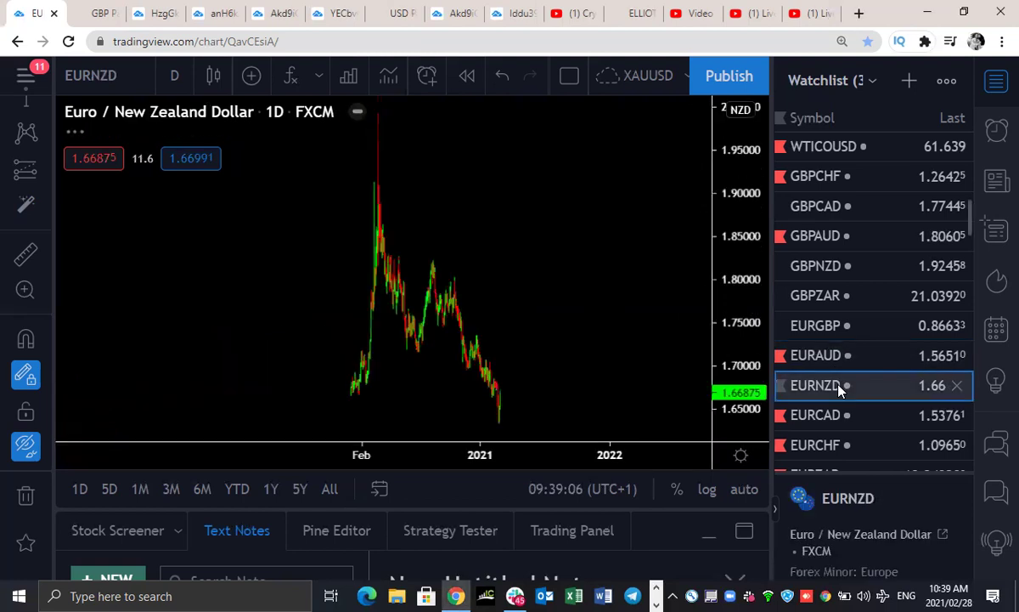
pyautogui.moveTo(736, 266); pyautogui.dragTo(736, 331)
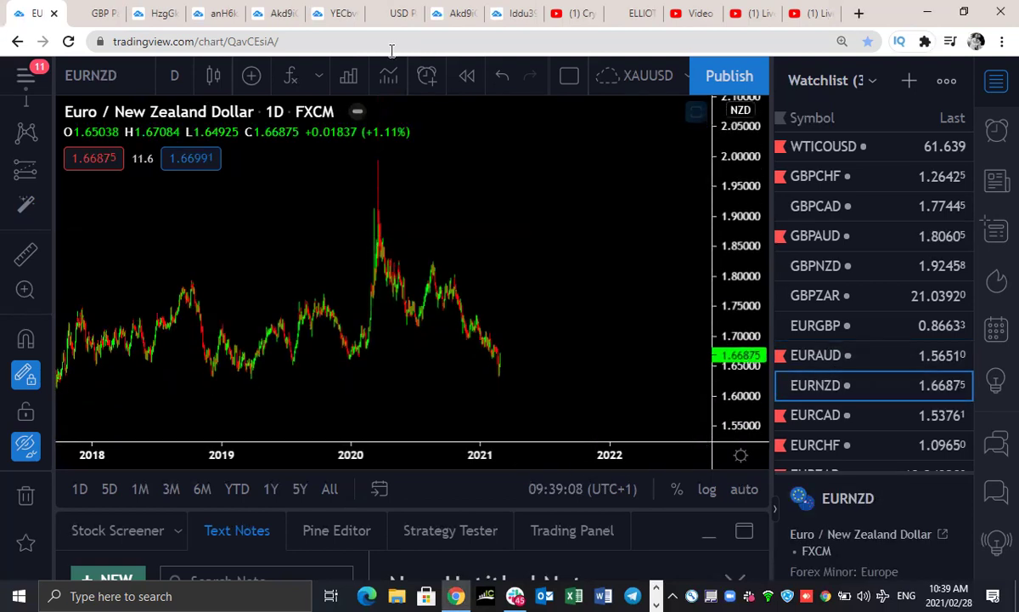
pyautogui.moveTo(370, 159)
pyautogui.mouseDown()
pyautogui.moveTo(422, 289)
pyautogui.moveTo(435, 265)
pyautogui.moveTo(491, 379)
pyautogui.moveTo(501, 367)
pyautogui.moveTo(503, 380)
pyautogui.moveTo(527, 330)
pyautogui.moveTo(538, 429)
pyautogui.mouseUp()
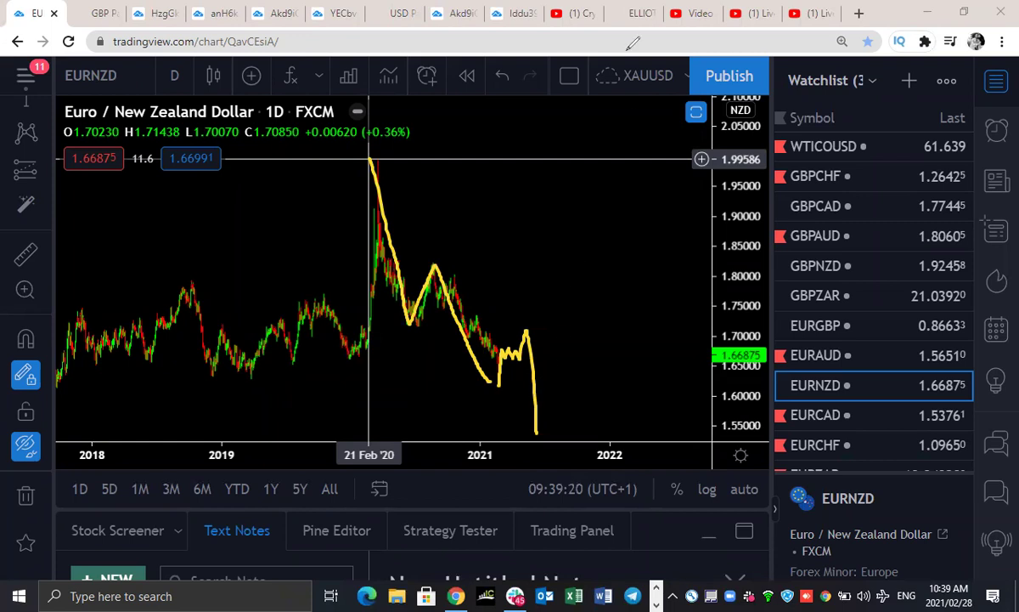
# - Open the EURCAD daily chart and sketch an A-B-C pattern with a red zigzag B leg and a yellow C leg rising to about 1.60
pyautogui.click(840, 414)
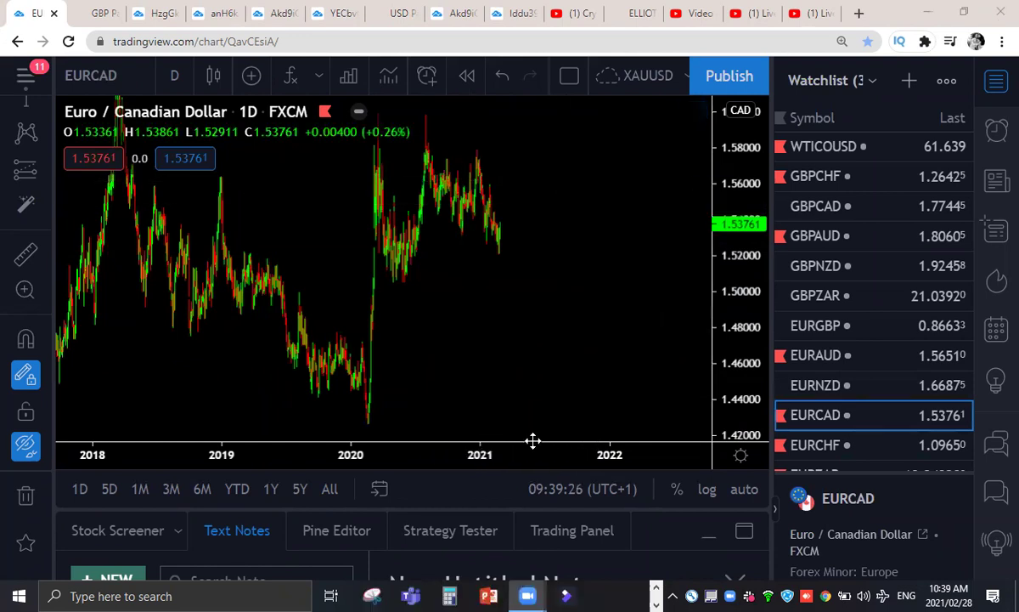
pyautogui.moveTo(741, 334); pyautogui.dragTo(741, 373)
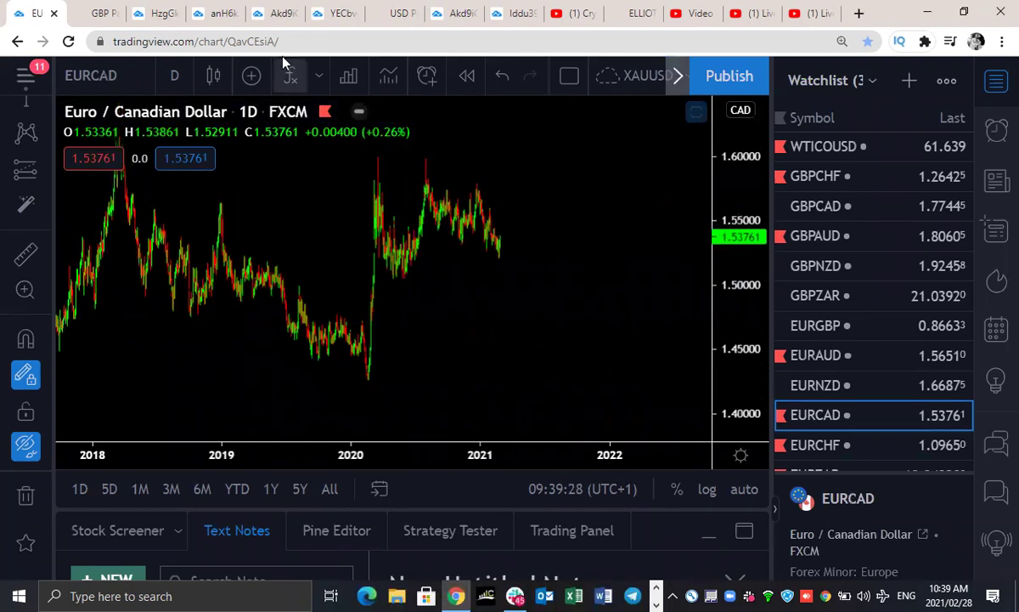
pyautogui.moveTo(397, 278)
pyautogui.mouseDown()
pyautogui.moveTo(421, 216)
pyautogui.moveTo(427, 155)
pyautogui.moveTo(432, 217)
pyautogui.moveTo(463, 191)
pyautogui.moveTo(499, 238)
pyautogui.moveTo(500, 258)
pyautogui.moveTo(528, 146)
pyautogui.mouseUp()
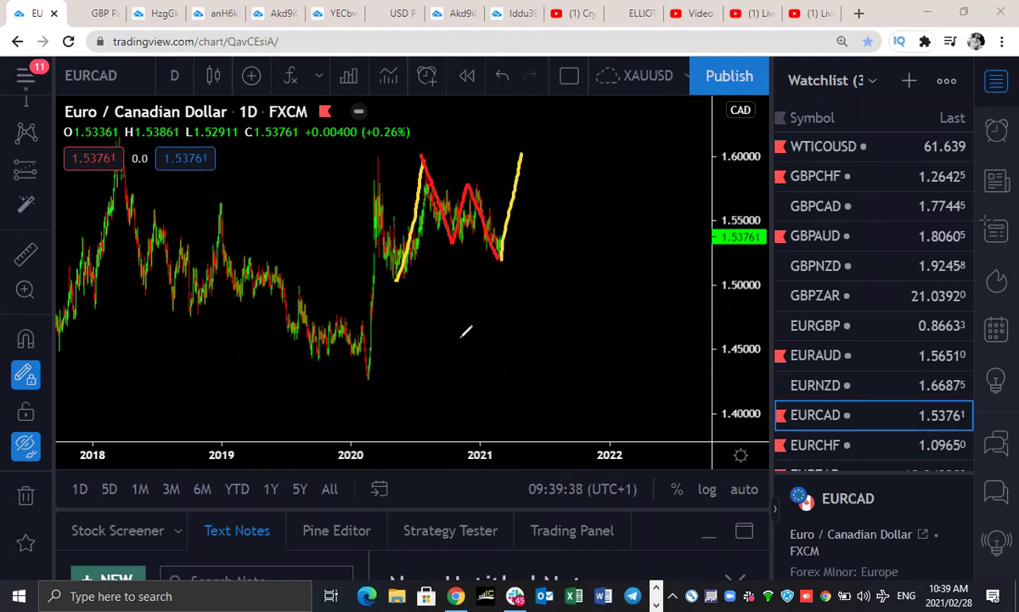
pyautogui.moveTo(414, 147)
pyautogui.mouseDown()
pyautogui.moveTo(420, 129)
pyautogui.moveTo(426, 146)
pyautogui.moveTo(416, 139)
pyautogui.mouseUp()
pyautogui.moveTo(506, 268); pyautogui.dragTo(514, 289)
pyautogui.moveTo(537, 127)
pyautogui.mouseDown()
pyautogui.moveTo(525, 135)
pyautogui.moveTo(537, 140)
pyautogui.mouseUp()
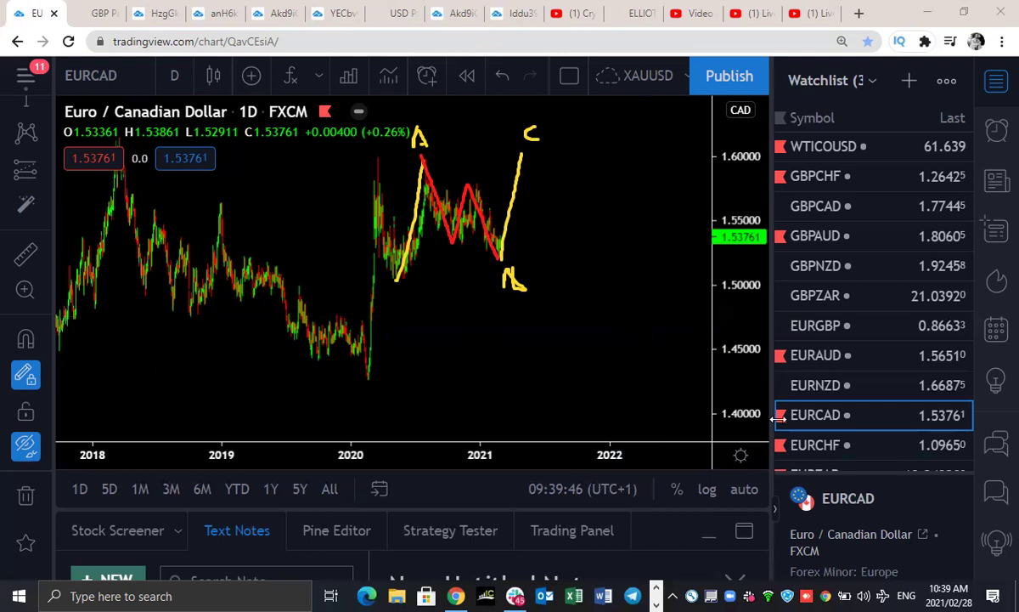
# - Open the EURCHF daily chart from the watchlist, try red converging lines around the mid-2020 range, and undo them
pyautogui.click(803, 444)
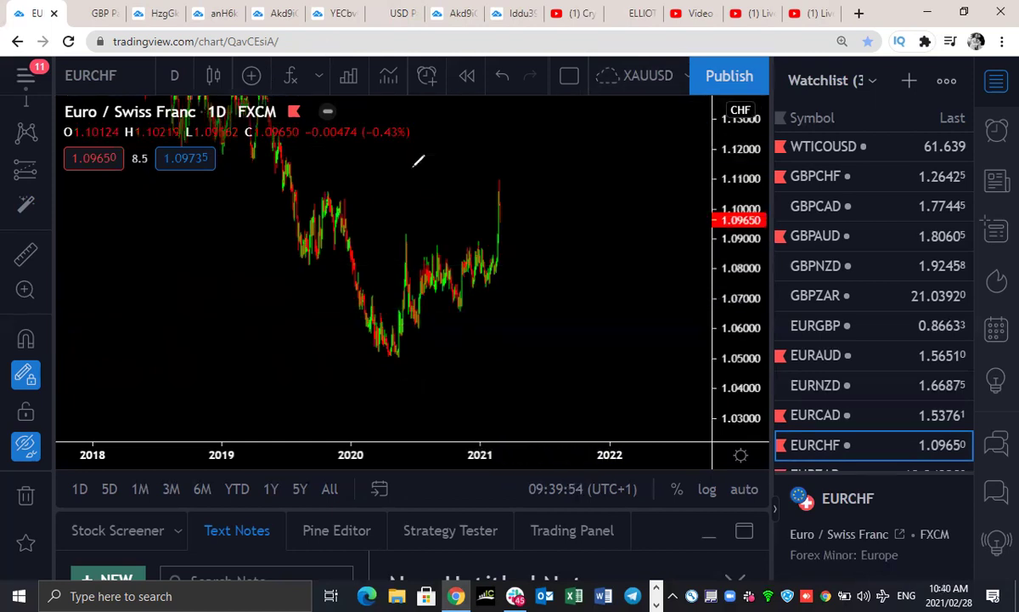
pyautogui.moveTo(404, 237); pyautogui.dragTo(452, 251)
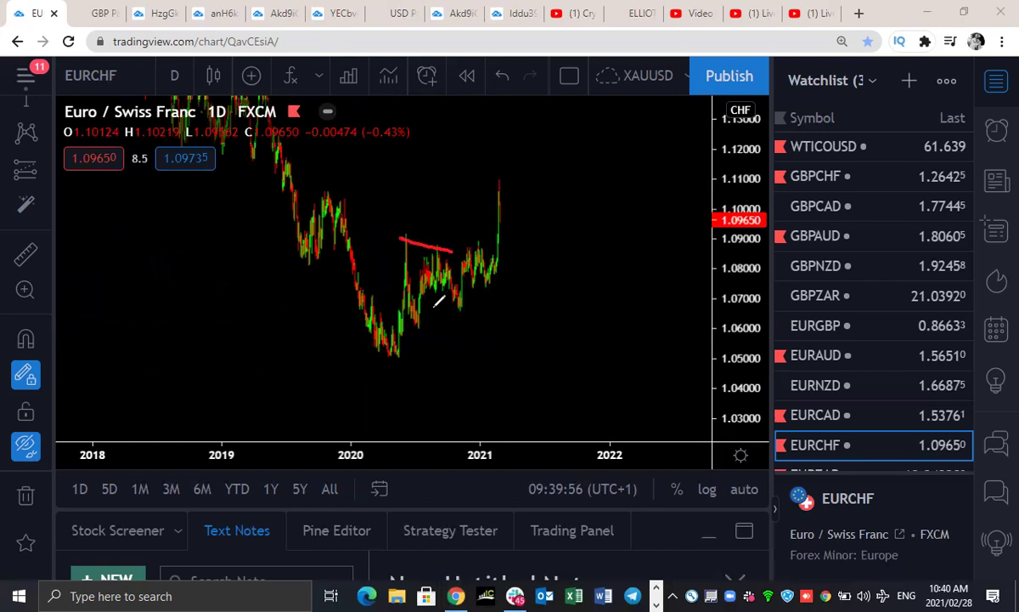
pyautogui.moveTo(416, 321); pyautogui.dragTo(459, 313)
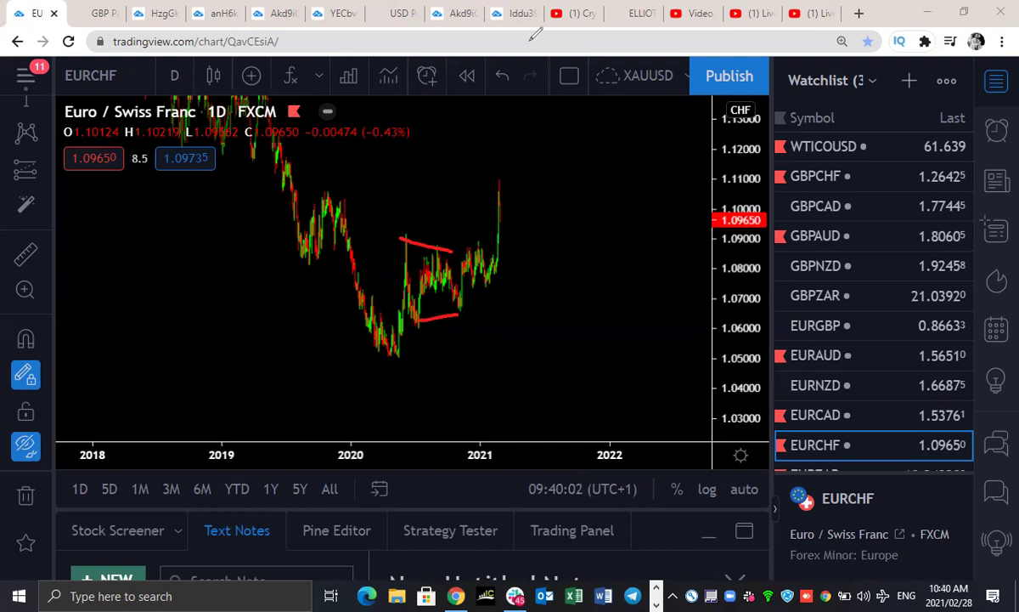
pyautogui.hotkey('ctrl', 'z')
pyautogui.hotkey('ctrl', 'z')
# - Sketch a red a-b-c correction on EURCHF with level marks near 1.09 and 1.06, and undo an extra rising stroke before it
pyautogui.moveTo(401, 234)
pyautogui.mouseDown()
pyautogui.moveTo(426, 235)
pyautogui.moveTo(417, 346)
pyautogui.moveTo(438, 242)
pyautogui.moveTo(457, 341)
pyautogui.mouseUp()
pyautogui.moveTo(427, 209); pyautogui.dragTo(435, 229)
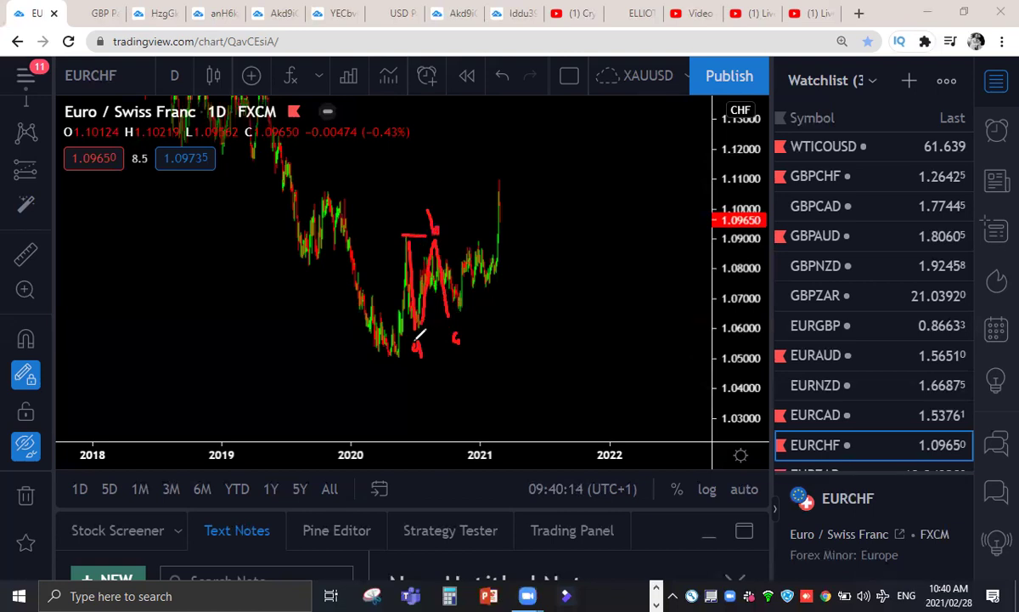
pyautogui.moveTo(466, 321); pyautogui.dragTo(421, 321)
pyautogui.moveTo(381, 361); pyautogui.dragTo(397, 250)
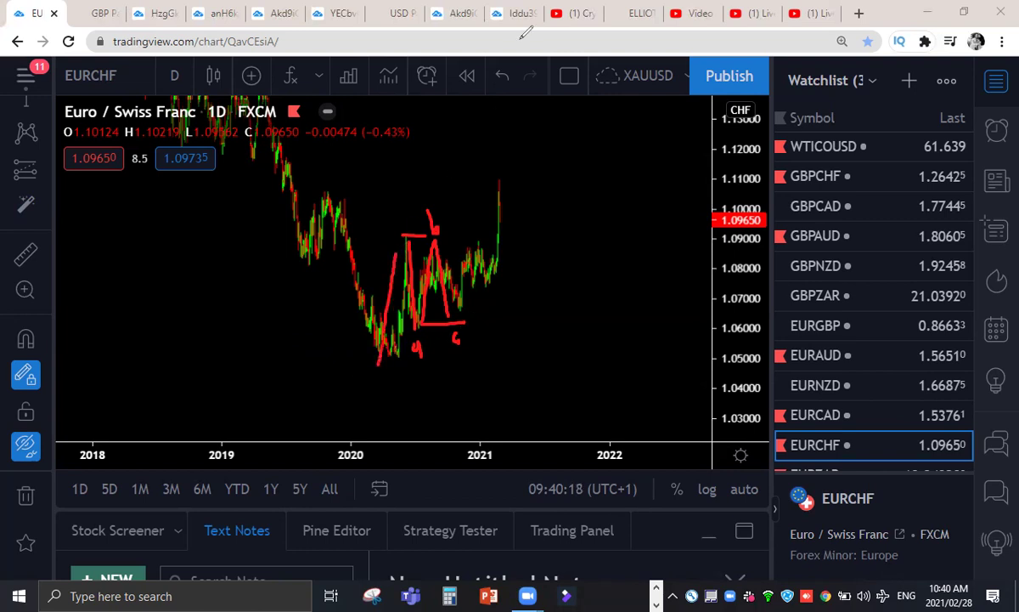
pyautogui.hotkey('ctrl', 'z')
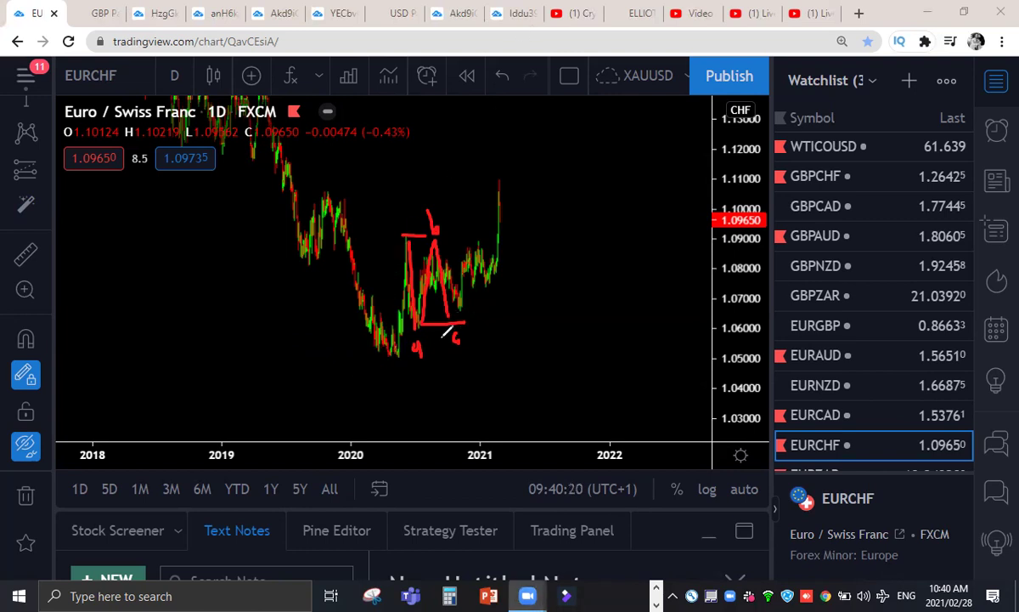
# - Sketch EURCHF's yellow zigzag rally, a rising trendline under its lows and a projected break down to about 1.03, and clear all drawings
pyautogui.moveTo(393, 357)
pyautogui.mouseDown()
pyautogui.moveTo(396, 270)
pyautogui.moveTo(410, 244)
pyautogui.moveTo(448, 305)
pyautogui.moveTo(462, 287)
pyautogui.moveTo(486, 182)
pyautogui.mouseUp()
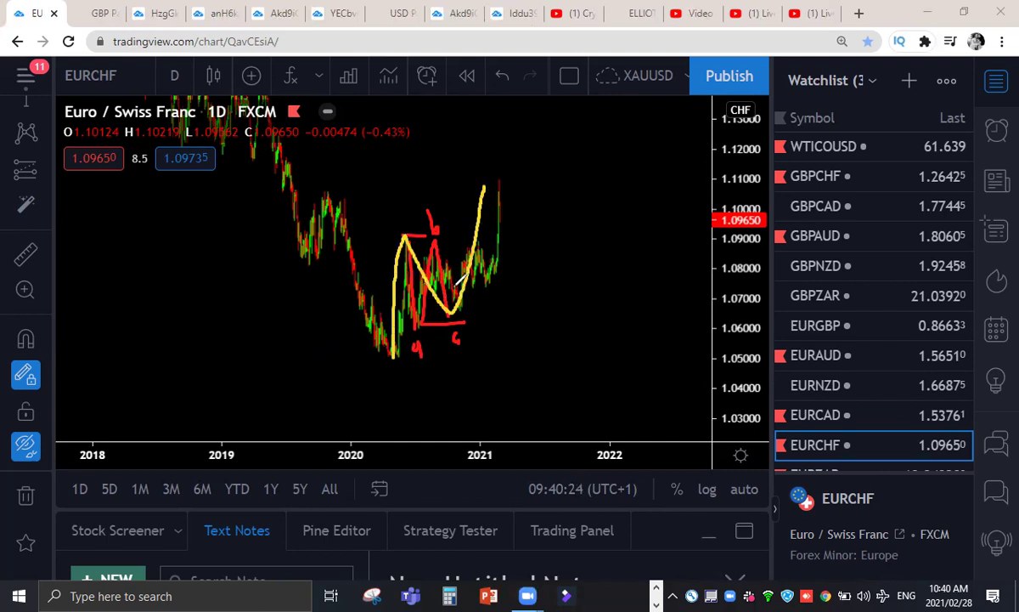
pyautogui.moveTo(501, 176); pyautogui.dragTo(515, 363)
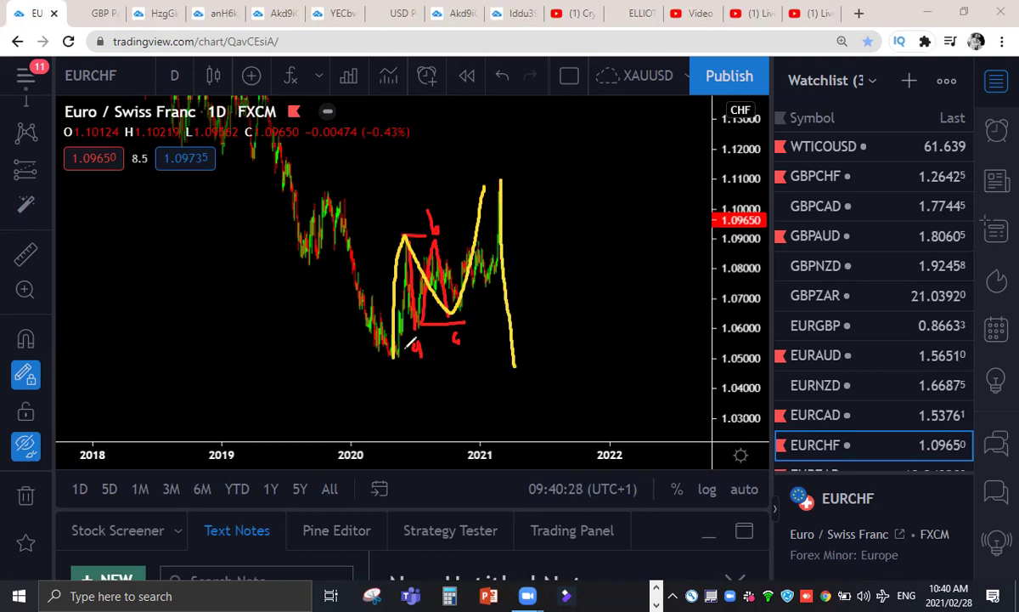
pyautogui.moveTo(393, 357); pyautogui.dragTo(525, 247)
pyautogui.moveTo(503, 293)
pyautogui.mouseDown()
pyautogui.moveTo(517, 273)
pyautogui.moveTo(518, 372)
pyautogui.moveTo(531, 413)
pyautogui.mouseUp()
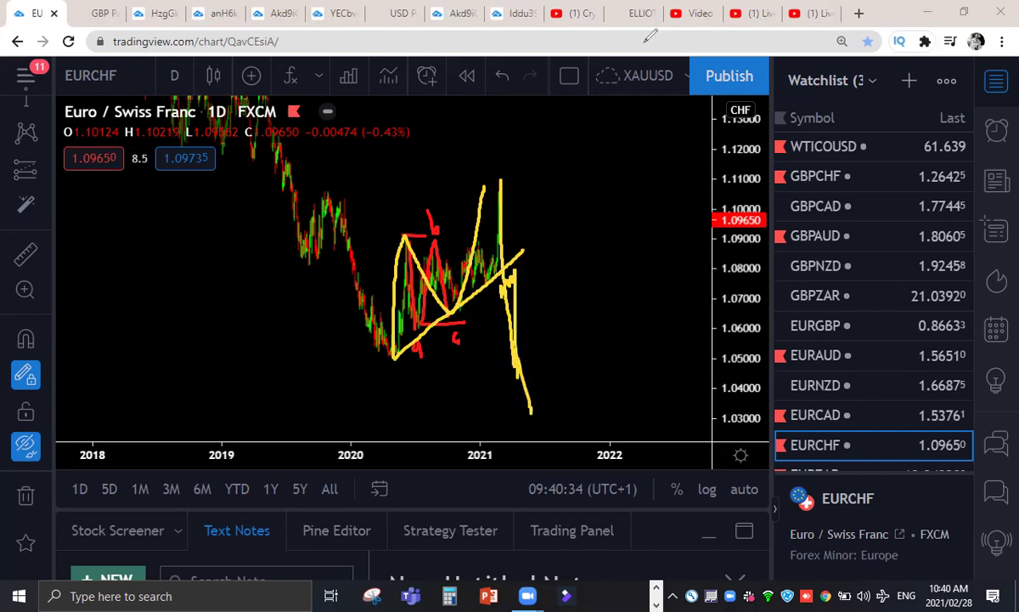
pyautogui.press('Escape')
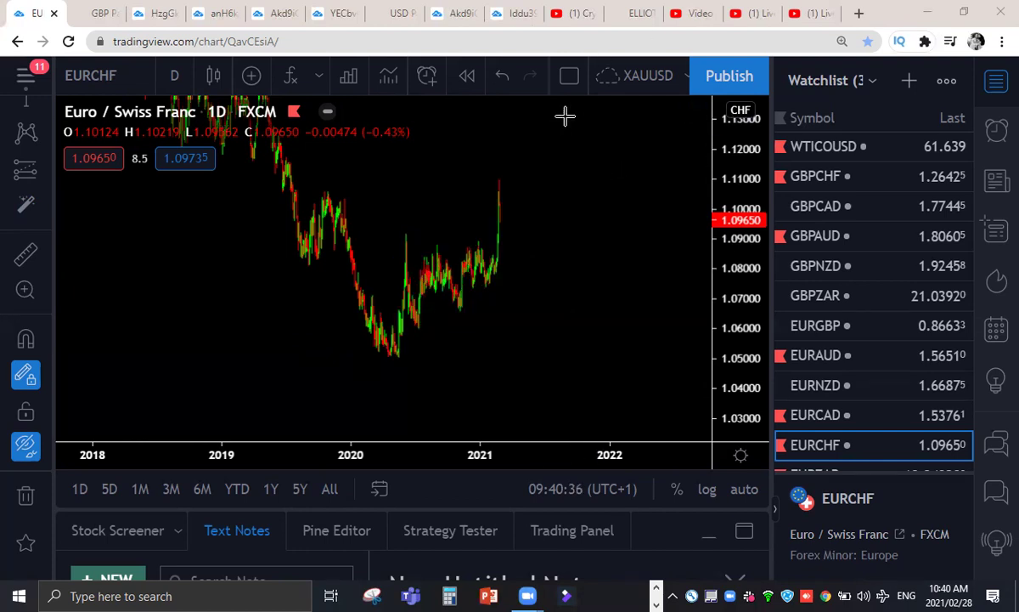
# - Switch the EURCHF chart to the weekly timeframe
pyautogui.click(182, 77)
pyautogui.scroll(-1, 195, 530)
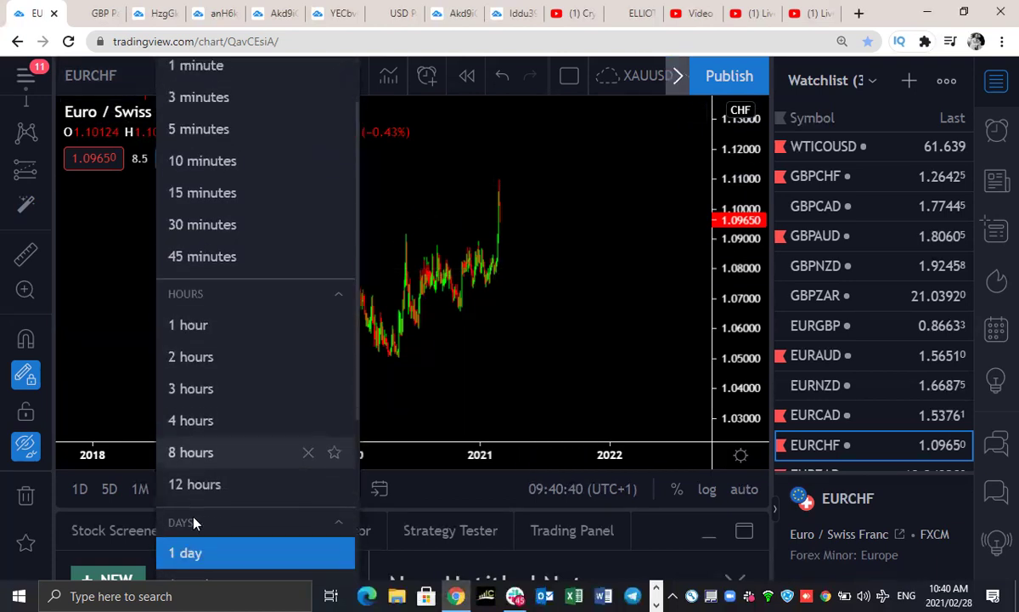
pyautogui.scroll(-1, 197, 548)
pyautogui.click(204, 506)
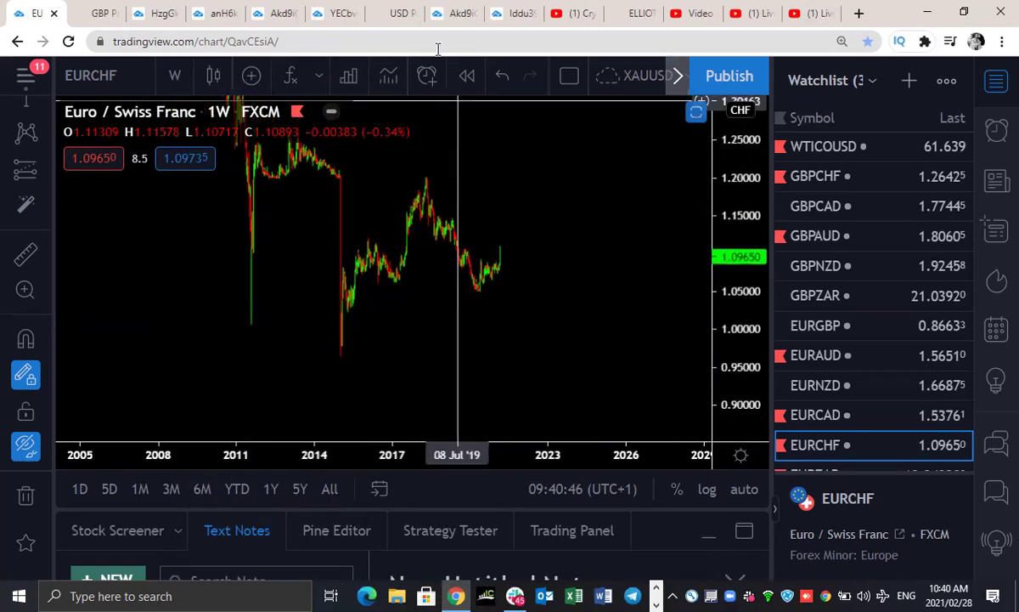
# - Sketch EURCHF's decline from the 2018 peak, a rebound to about 1.11 and a projected fall to about 1.00, labelling W and X
pyautogui.moveTo(425, 180)
pyautogui.mouseDown()
pyautogui.moveTo(435, 222)
pyautogui.moveTo(478, 287)
pyautogui.mouseUp()
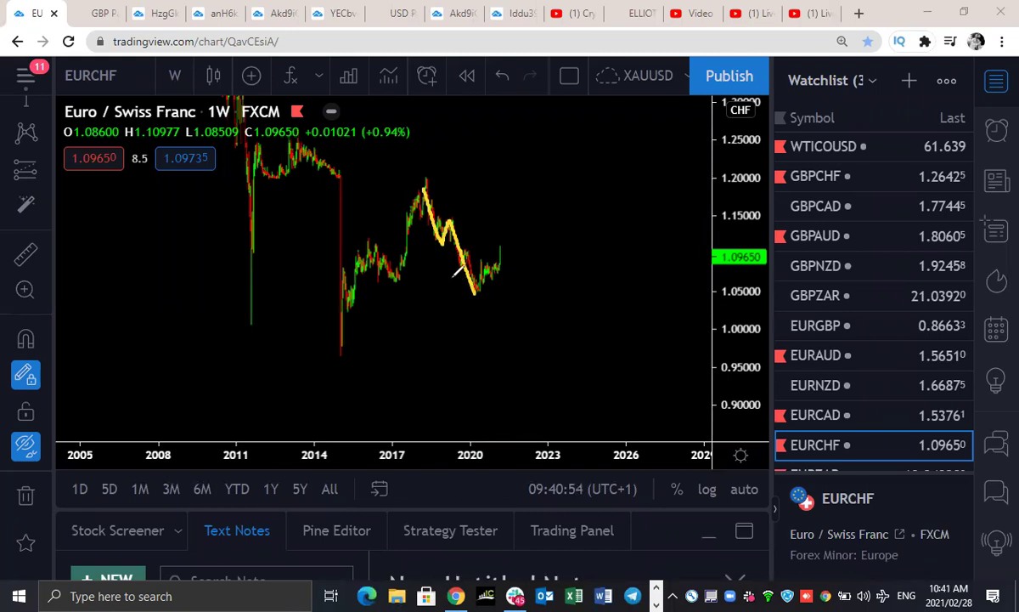
pyautogui.moveTo(477, 293); pyautogui.dragTo(502, 242)
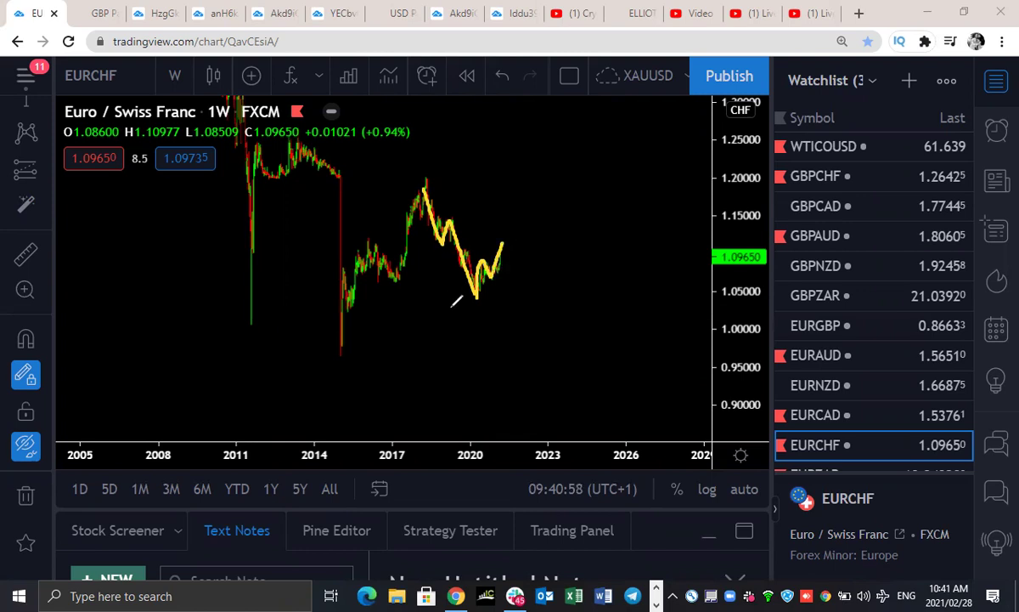
pyautogui.moveTo(463, 306); pyautogui.dragTo(482, 305)
pyautogui.moveTo(503, 216)
pyautogui.mouseDown()
pyautogui.moveTo(507, 260)
pyautogui.moveTo(541, 333)
pyautogui.mouseUp()
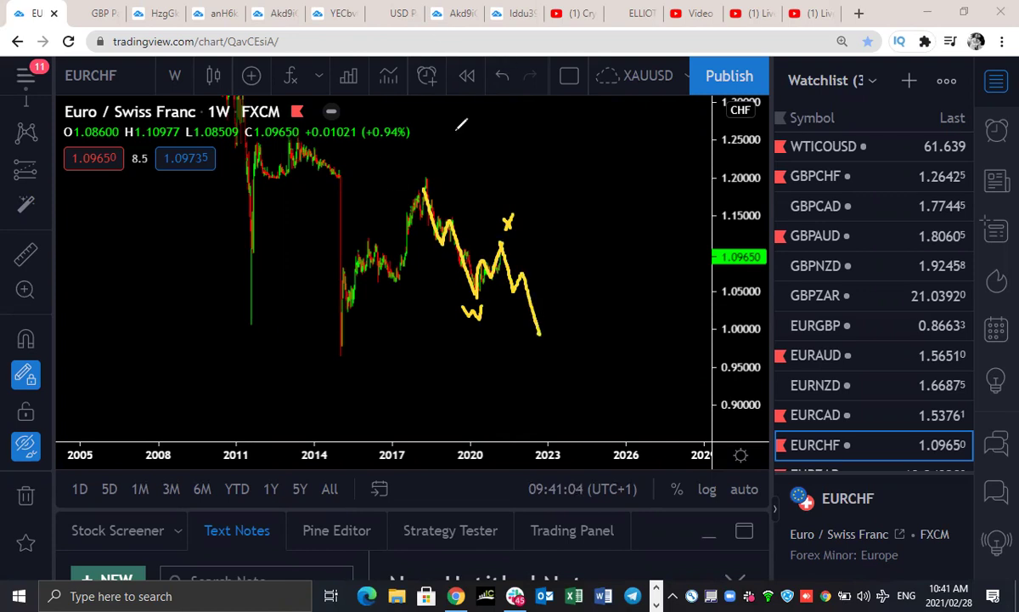
# - Label the swings of both EURCHF declines with red w, x and y subwave letters
pyautogui.moveTo(433, 256); pyautogui.dragTo(438, 261)
pyautogui.moveTo(454, 197); pyautogui.dragTo(458, 209)
pyautogui.moveTo(456, 289); pyautogui.dragTo(508, 307)
pyautogui.moveTo(527, 265); pyautogui.dragTo(529, 274)
pyautogui.moveTo(538, 347); pyautogui.dragTo(548, 362)
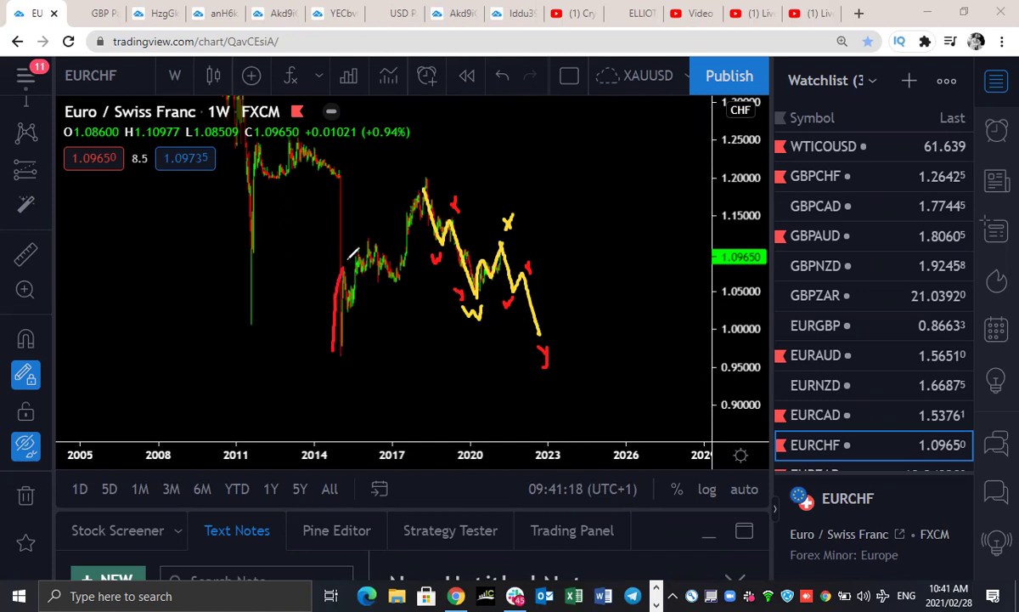
# - Sketch EURCHF's red rally from the 2015 low, a projected rise to about 1.21 and horizontal lines near 1.20 and 0.97, and clear everything
pyautogui.moveTo(338, 355)
pyautogui.mouseDown()
pyautogui.moveTo(363, 234)
pyautogui.moveTo(421, 202)
pyautogui.moveTo(420, 176)
pyautogui.mouseUp()
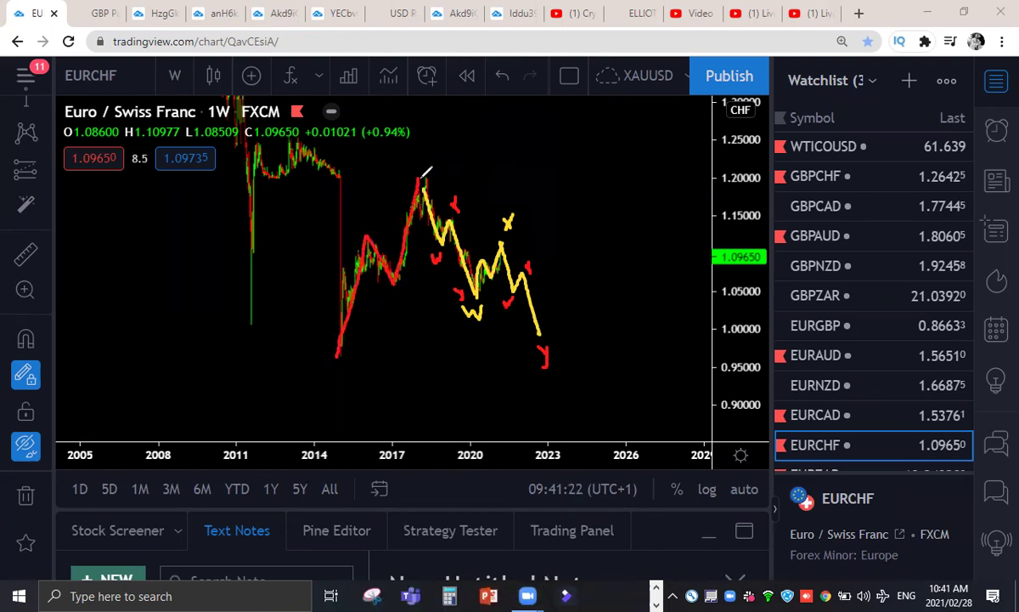
pyautogui.moveTo(541, 335)
pyautogui.mouseDown()
pyautogui.moveTo(544, 361)
pyautogui.moveTo(566, 238)
pyautogui.moveTo(607, 177)
pyautogui.mouseUp()
pyautogui.hotkey('ctrl', 'z')
pyautogui.moveTo(541, 335); pyautogui.dragTo(592, 168)
pyautogui.moveTo(429, 174); pyautogui.dragTo(556, 173)
pyautogui.moveTo(340, 349); pyautogui.dragTo(522, 347)
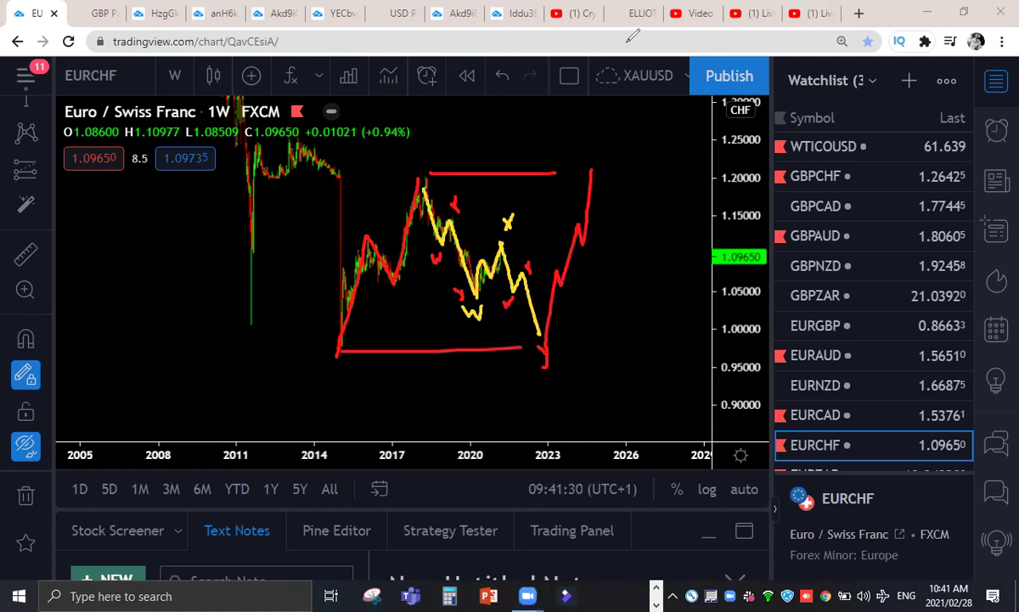
pyautogui.press('Escape')
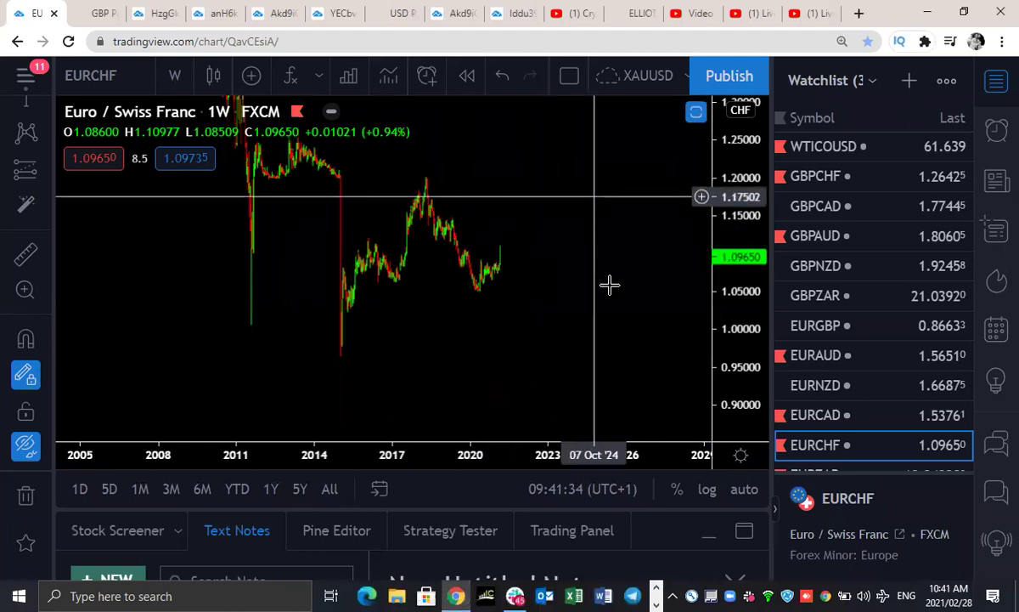
# - Open the AUDNZD weekly chart from the watchlist and rescale it to show the price swings since 2009
pyautogui.moveTo(610, 285); pyautogui.dragTo(643, 353)
pyautogui.scroll(-2, 642, 354)
pyautogui.moveTo(732, 315); pyautogui.dragTo(732, 374)
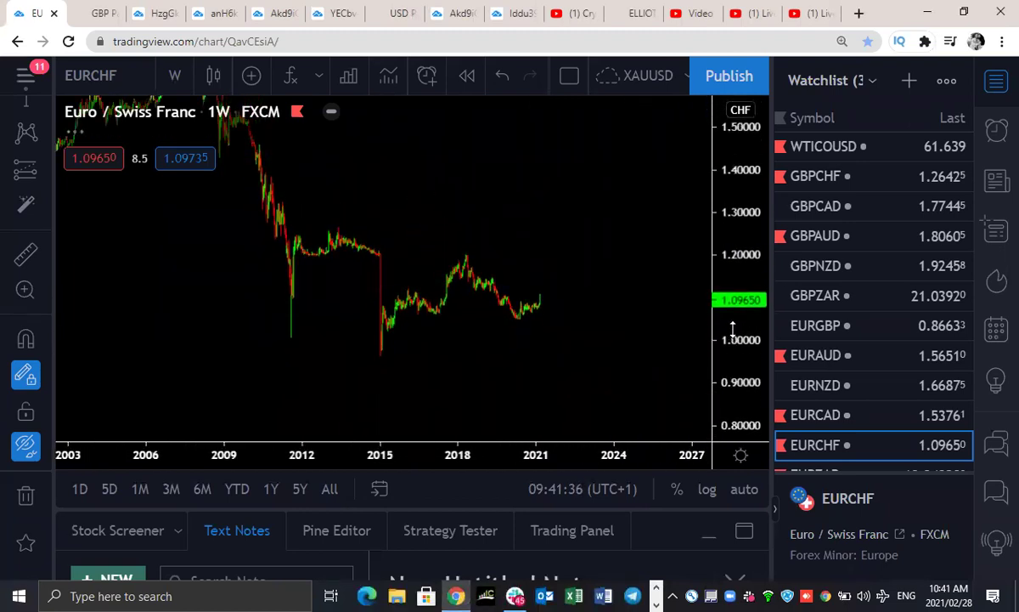
pyautogui.scroll(-2, 903, 414)
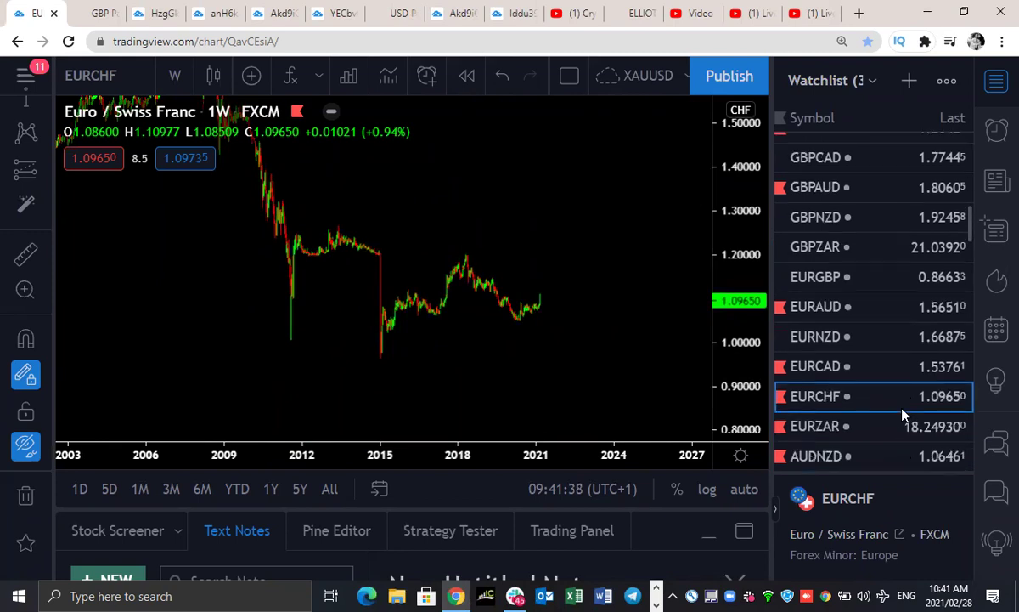
pyautogui.click(856, 397)
pyautogui.click(849, 425)
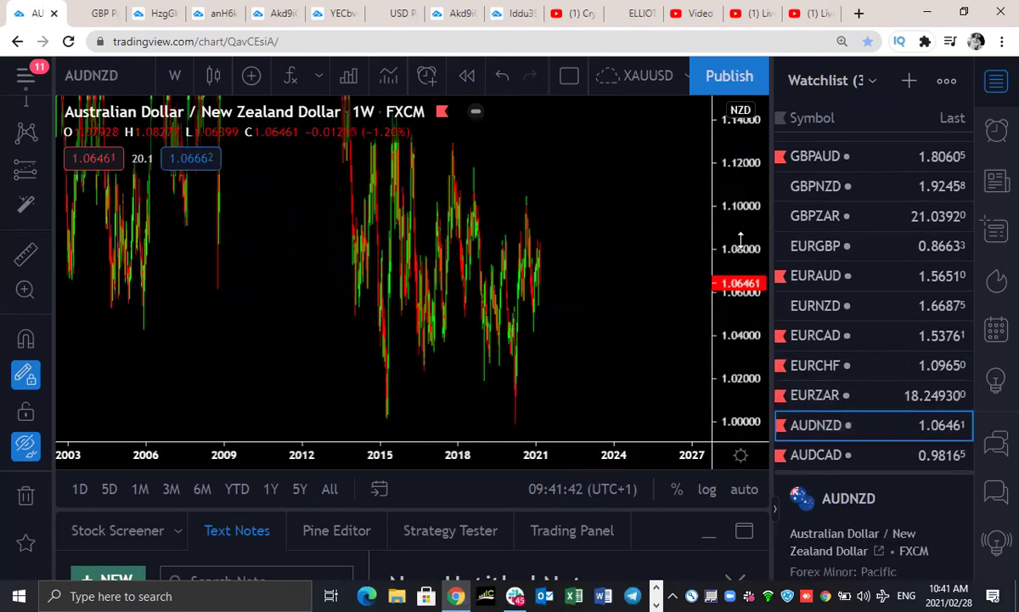
pyautogui.moveTo(729, 296); pyautogui.dragTo(729, 374)
pyautogui.scroll(5, 591, 330)
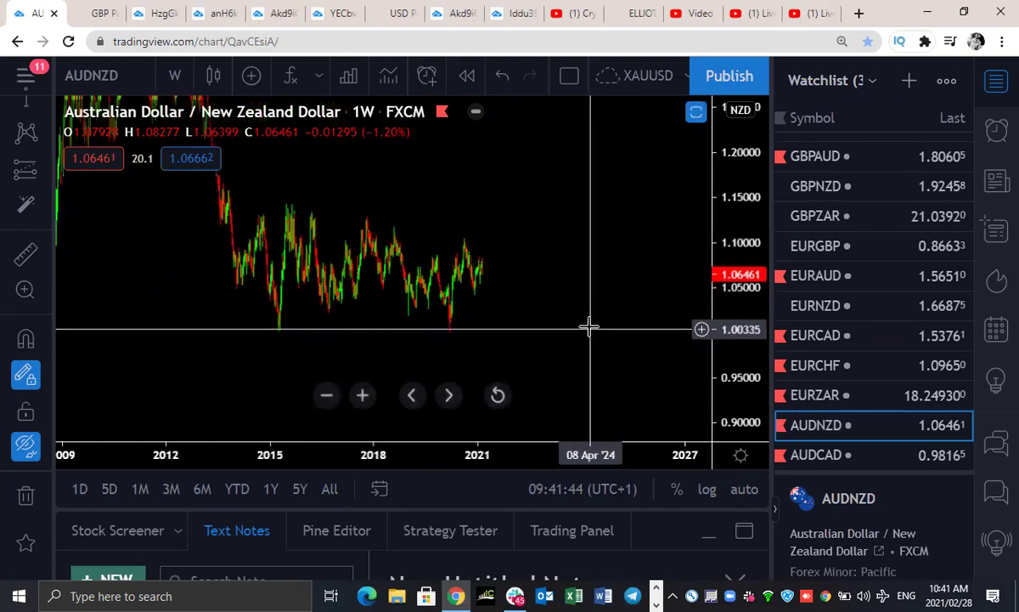
pyautogui.scroll(-3, 520, 254)
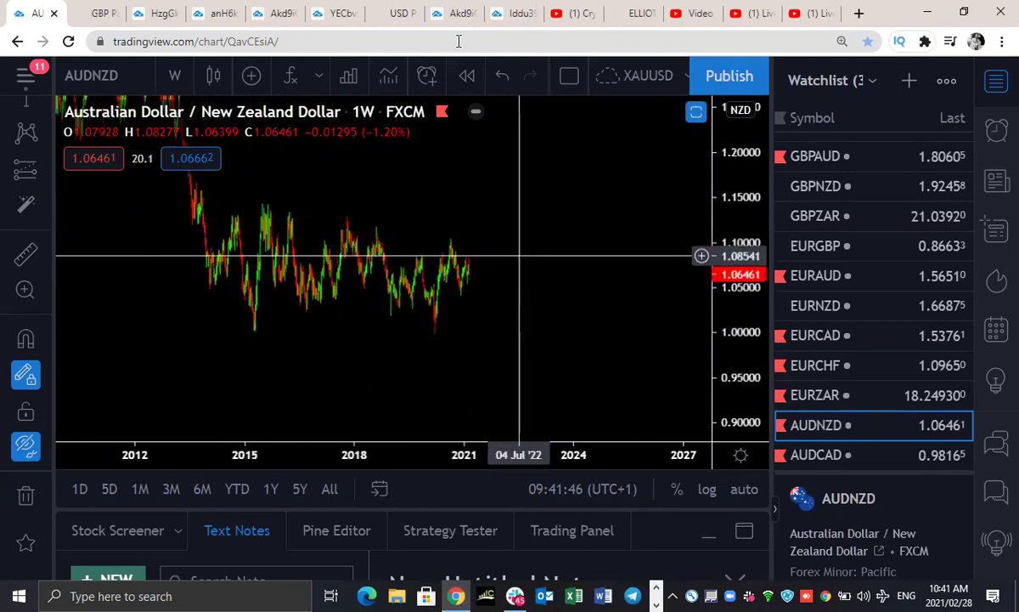
# - Sketch AUDNZD's red range between about 1.10 and 1.045 with a dip and a projected rise to about 1.13, and clear it
pyautogui.moveTo(477, 239); pyautogui.dragTo(524, 243)
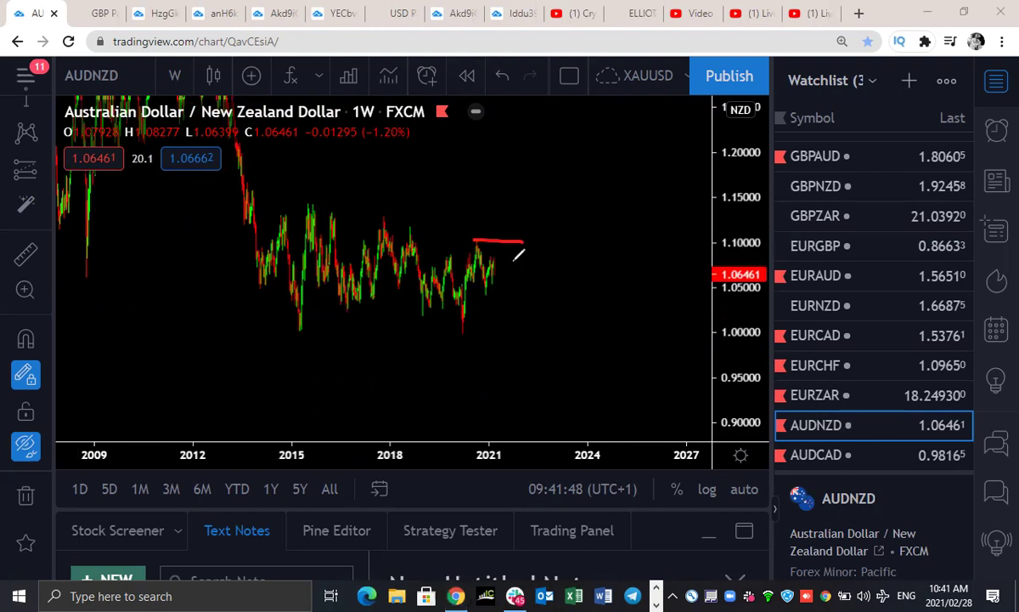
pyautogui.moveTo(496, 292)
pyautogui.mouseDown()
pyautogui.moveTo(526, 292)
pyautogui.moveTo(497, 259)
pyautogui.moveTo(507, 287)
pyautogui.moveTo(514, 255)
pyautogui.moveTo(520, 281)
pyautogui.moveTo(537, 260)
pyautogui.moveTo(541, 218)
pyautogui.mouseUp()
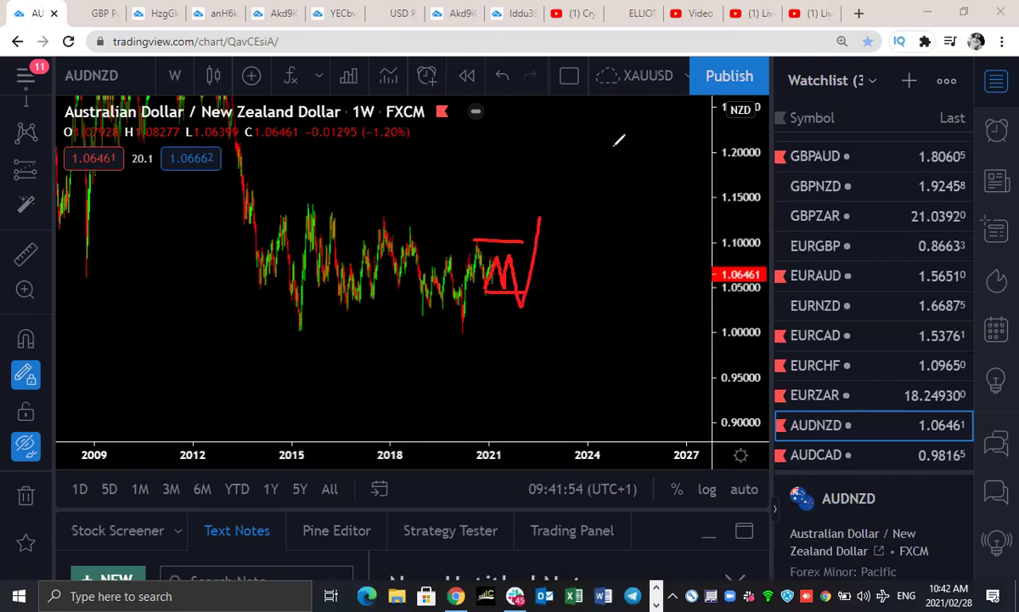
pyautogui.press('Escape')
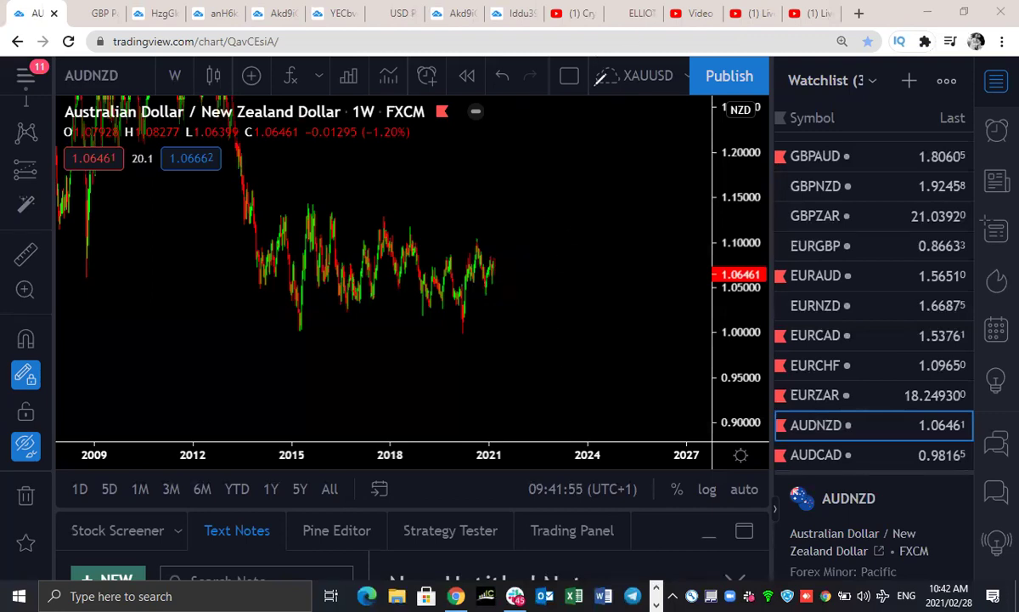
# - Switch the AUDNZD chart to the 4-hour timeframe and turn on automatic price scaling
pyautogui.click(181, 75)
pyautogui.click(201, 493)
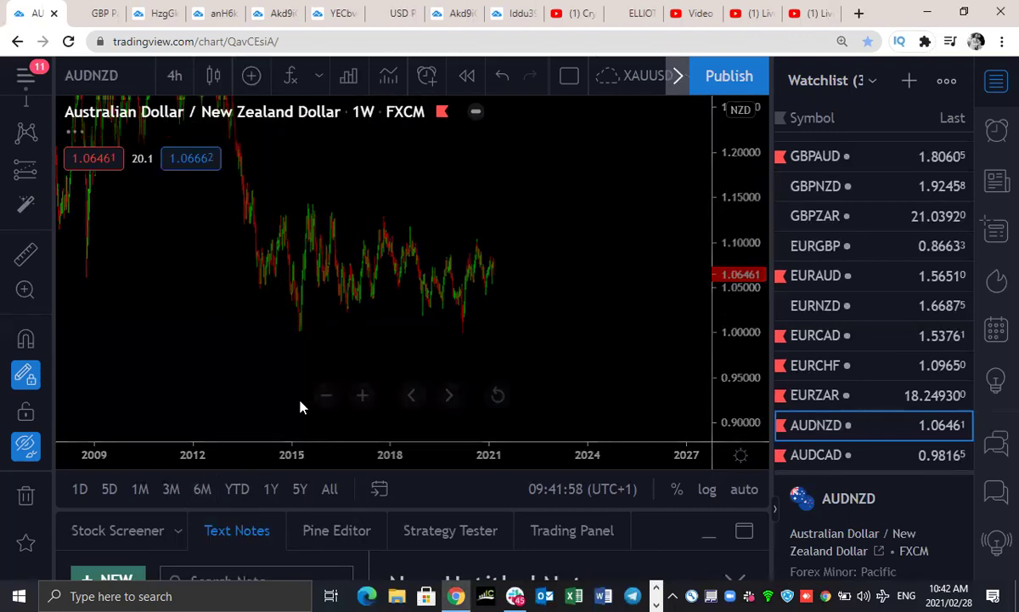
pyautogui.scroll(-4, 639, 361)
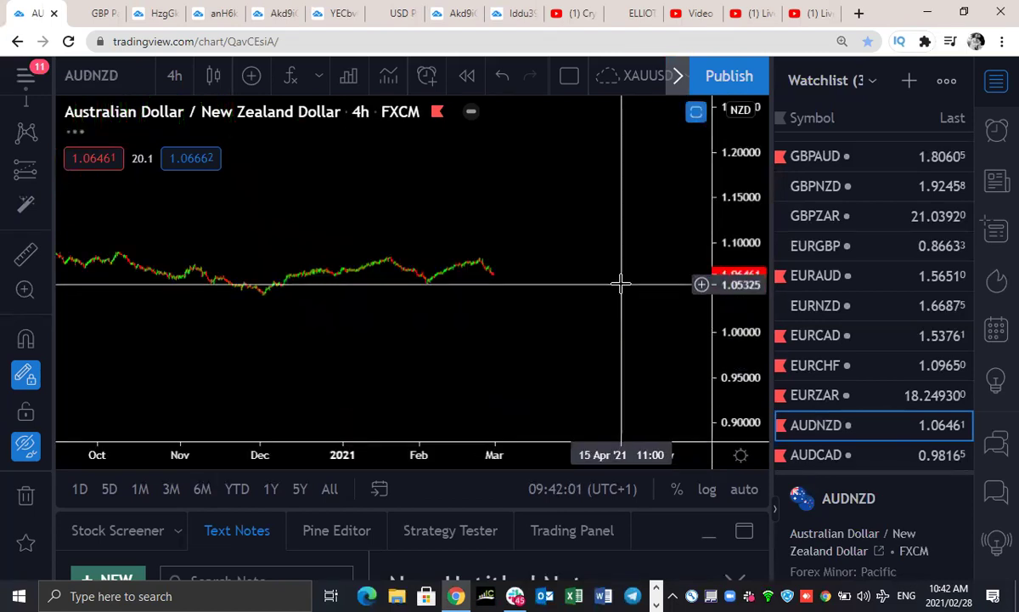
pyautogui.click(744, 490)
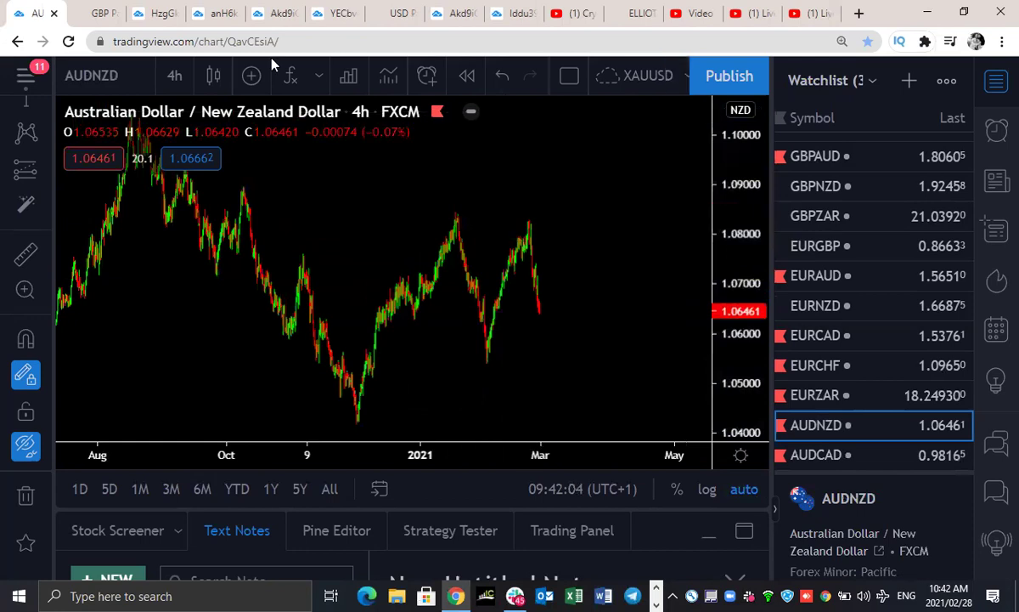
# - Sketch AUDNZD's double top near 1.082, a projected fall to about 1.053 and a horizontal line near 1.043, and clear everything
pyautogui.moveTo(540, 302)
pyautogui.mouseDown()
pyautogui.moveTo(560, 290)
pyautogui.moveTo(567, 367)
pyautogui.moveTo(457, 221)
pyautogui.moveTo(529, 218)
pyautogui.mouseUp()
pyautogui.moveTo(357, 416); pyautogui.dragTo(710, 412)
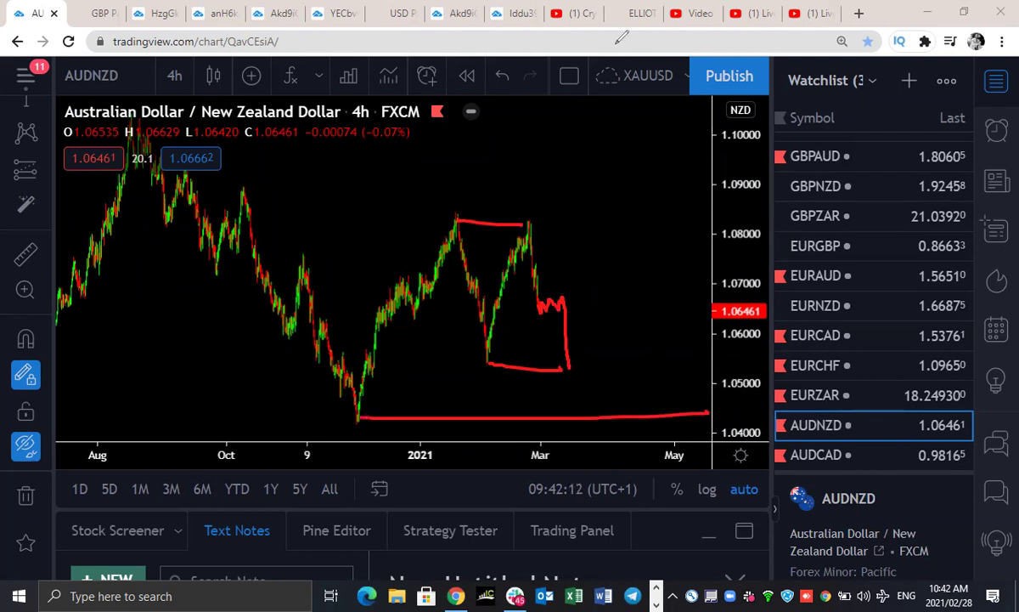
pyautogui.press('Escape')
# - Open the AUDCAD chart on the daily timeframe and rescale it to show the full rally from the 2020 low
pyautogui.press('Down')
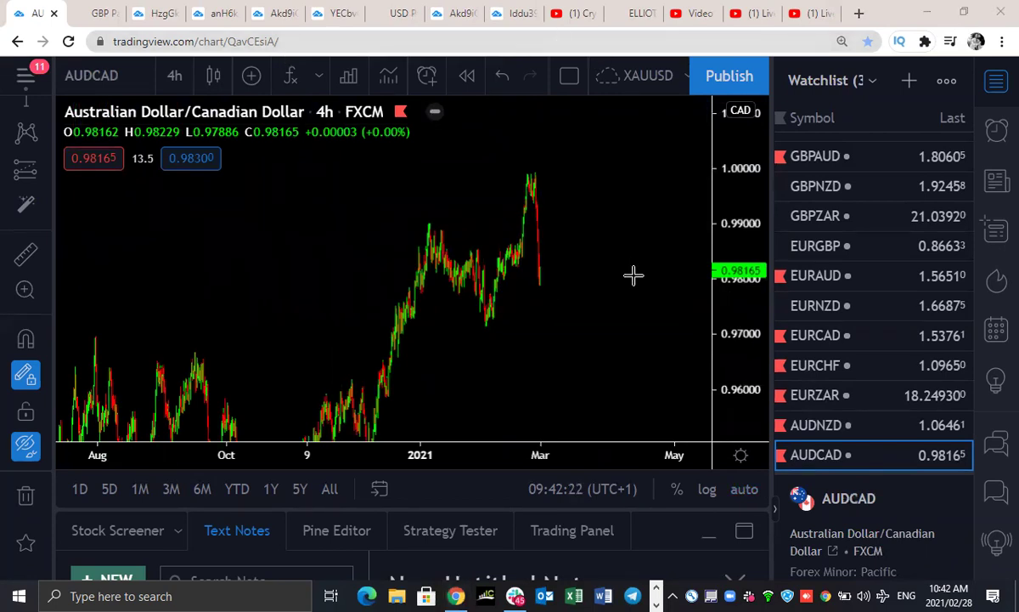
pyautogui.click(174, 76)
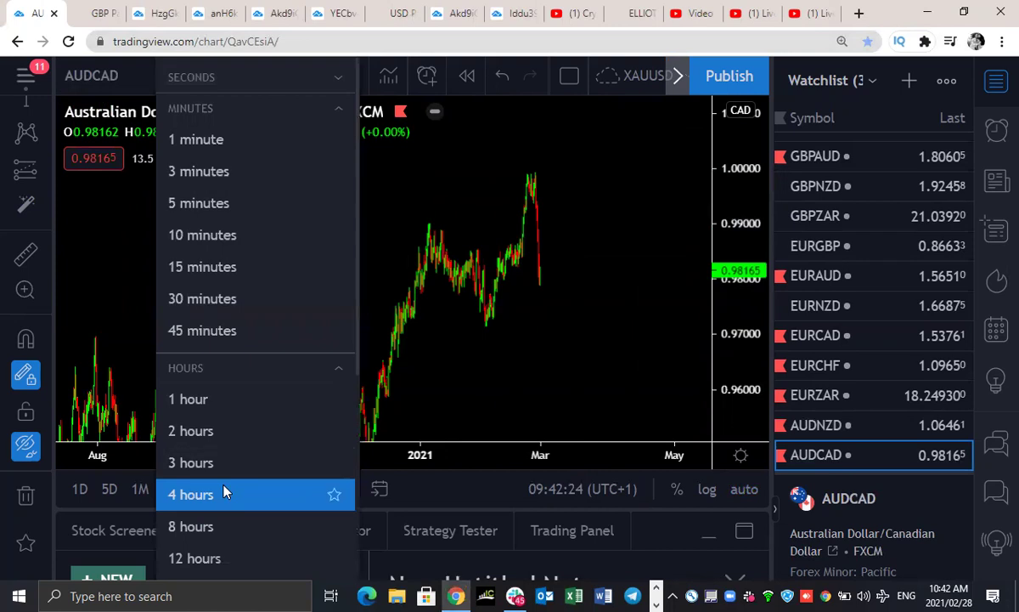
pyautogui.scroll(-2, 209, 453)
pyautogui.click(194, 466)
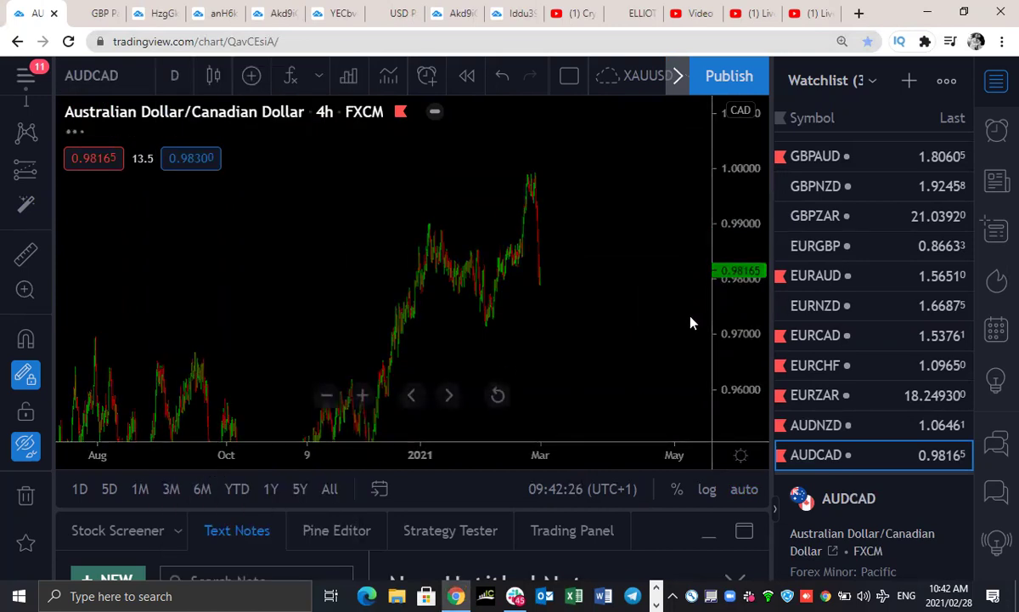
pyautogui.moveTo(737, 363); pyautogui.dragTo(734, 425)
pyautogui.moveTo(608, 291); pyautogui.dragTo(582, 191)
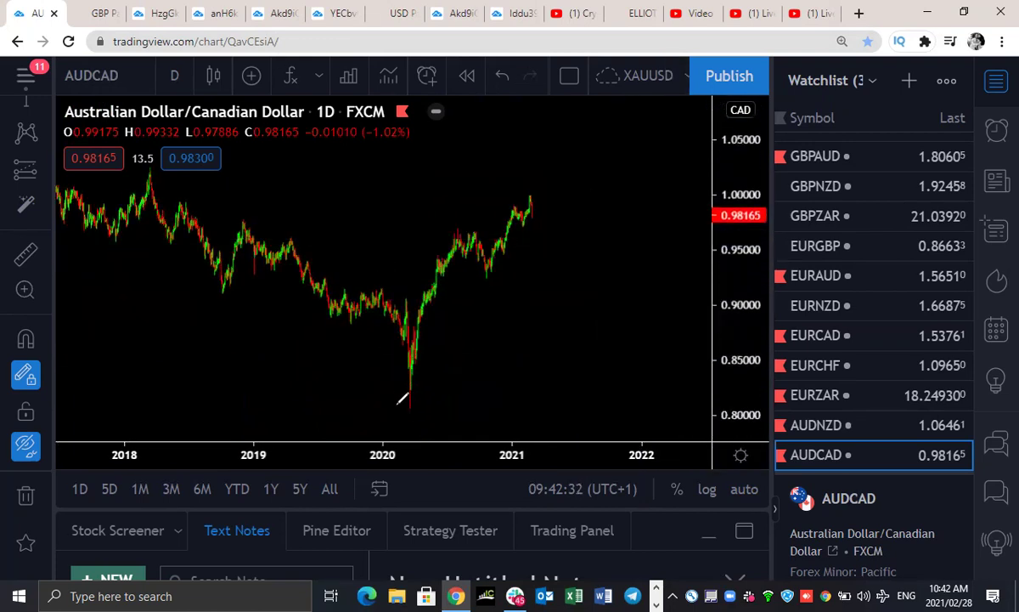
# - Sketch AUDCAD's red rally from the 2020 low, a projected fall to about 0.90 and a rise to about 1.03, and clear everything
pyautogui.moveTo(404, 396); pyautogui.dragTo(450, 228)
pyautogui.hotkey('ctrl', 'z')
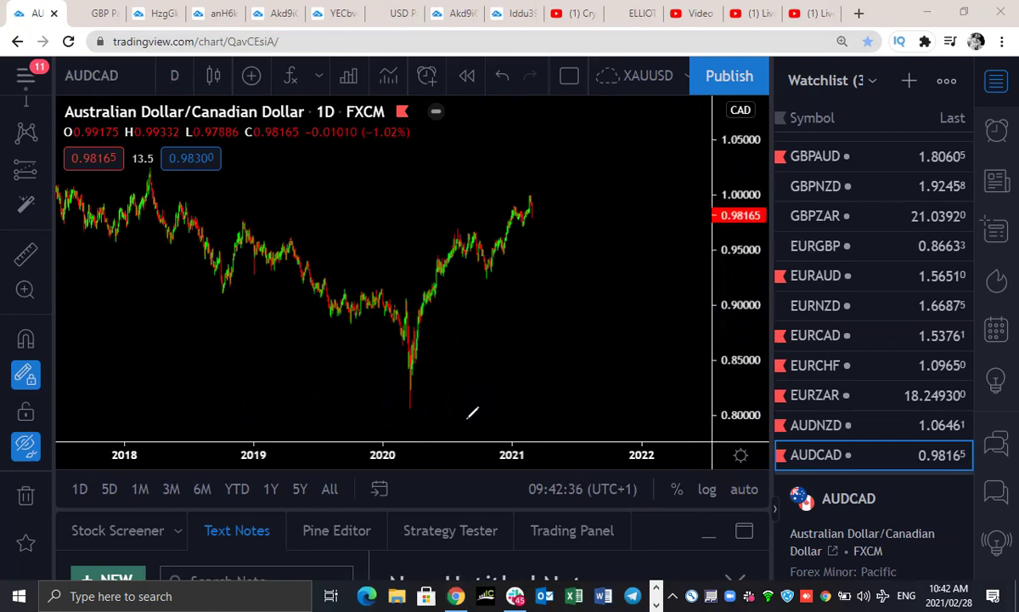
pyautogui.moveTo(408, 397)
pyautogui.mouseDown()
pyautogui.moveTo(421, 316)
pyautogui.moveTo(471, 238)
pyautogui.moveTo(490, 264)
pyautogui.moveTo(513, 194)
pyautogui.moveTo(520, 203)
pyautogui.moveTo(531, 193)
pyautogui.moveTo(533, 248)
pyautogui.moveTo(563, 225)
pyautogui.moveTo(575, 300)
pyautogui.mouseUp()
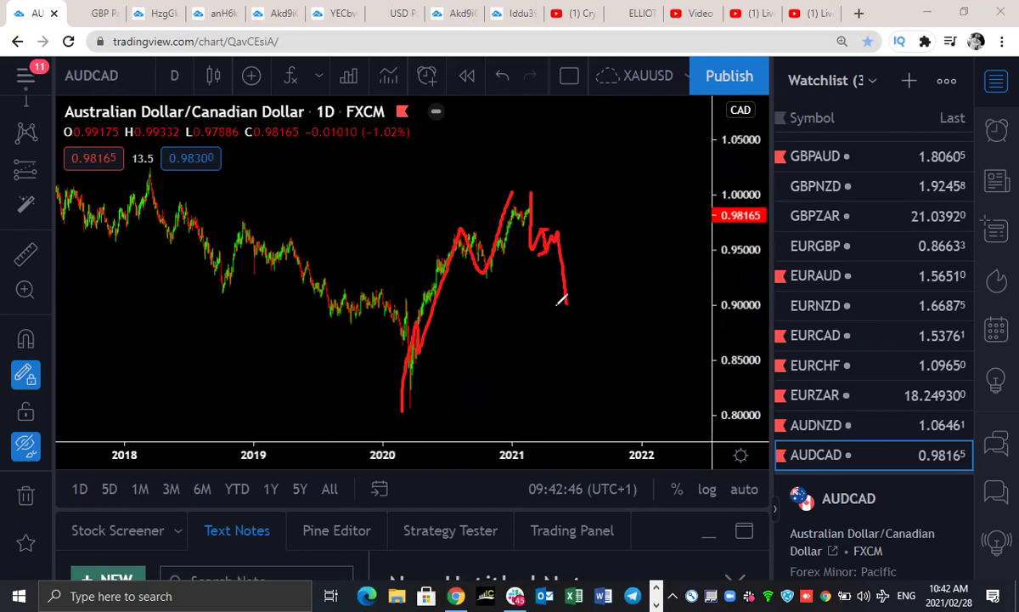
pyautogui.moveTo(564, 306); pyautogui.dragTo(600, 158)
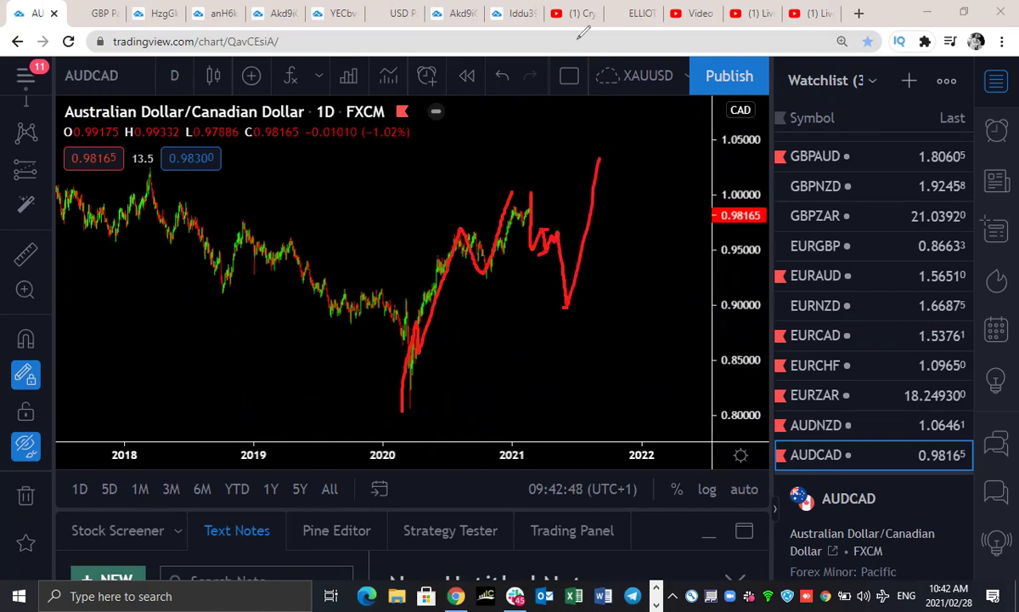
pyautogui.press('Escape')
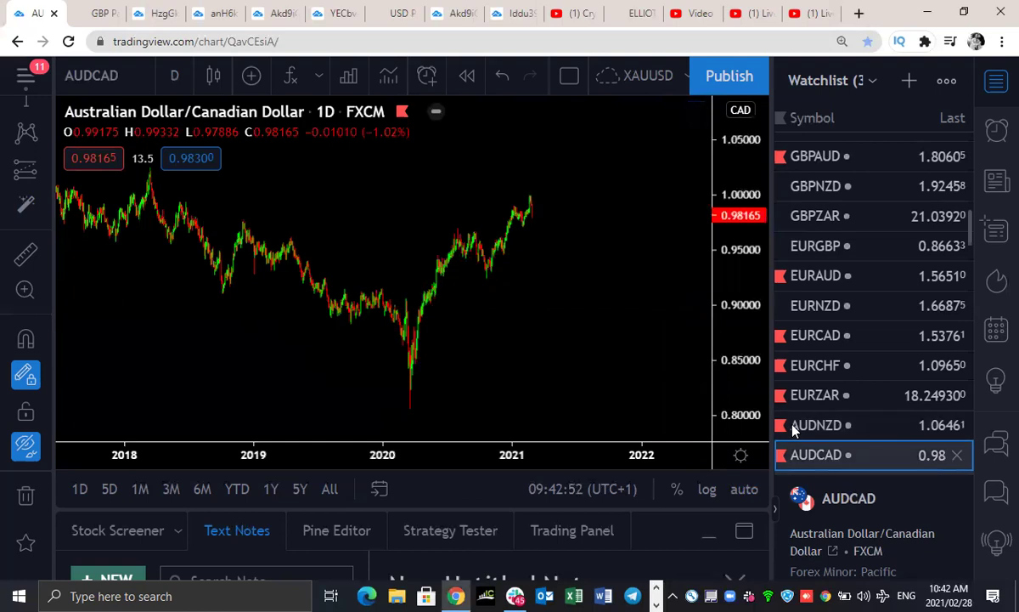
# - Open the AUDCHF daily chart, sketch the red rally from the 2020 low with a projected fall to about 0.645, and clear it
pyautogui.scroll(-3, 794, 430)
pyautogui.click(822, 326)
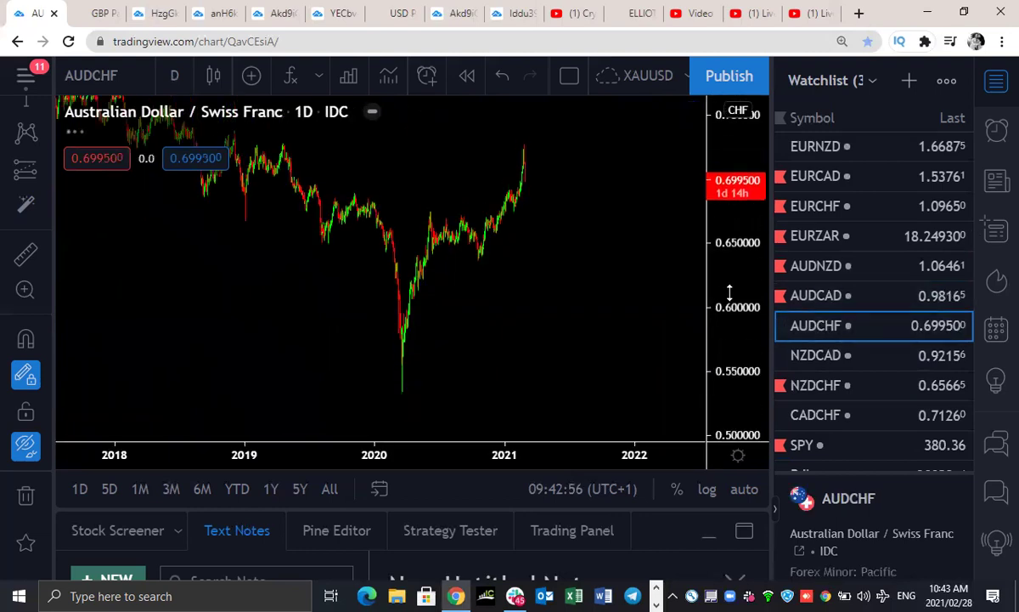
pyautogui.moveTo(401, 383)
pyautogui.mouseDown()
pyautogui.moveTo(433, 220)
pyautogui.moveTo(480, 250)
pyautogui.moveTo(514, 153)
pyautogui.moveTo(534, 198)
pyautogui.moveTo(552, 191)
pyautogui.moveTo(568, 248)
pyautogui.mouseUp()
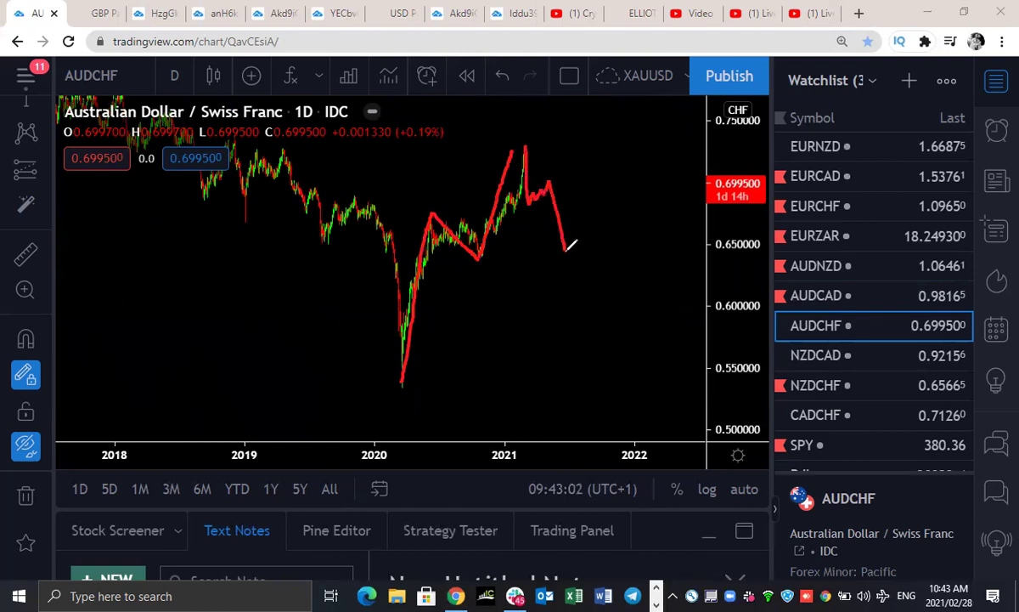
pyautogui.click(528, 212)
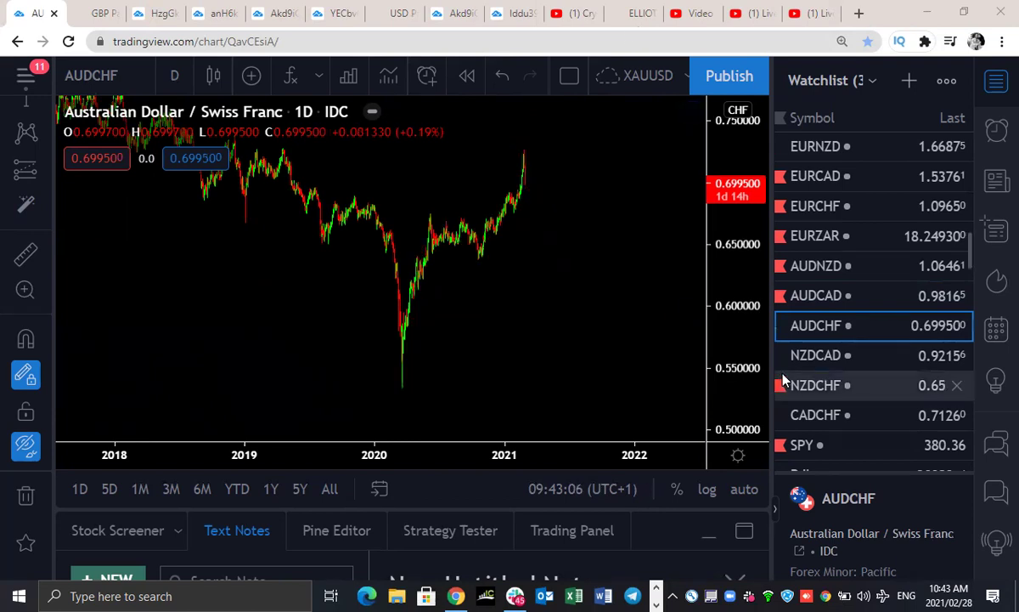
# - Open the NZDCAD daily chart, sketch the red rally from the 2020 low with a projected zigzag fall from the peak, and clear it
pyautogui.click(813, 355)
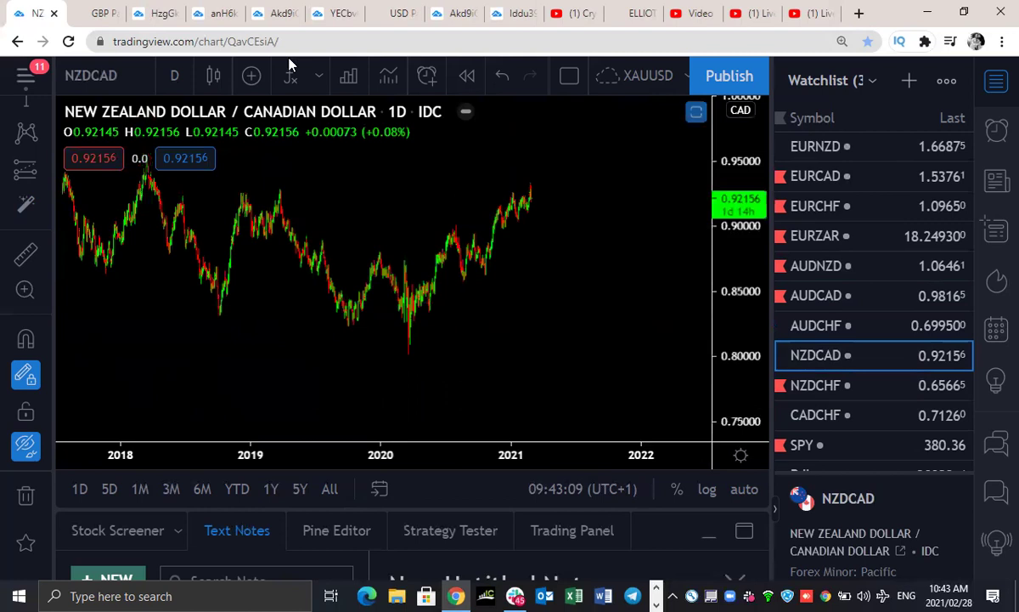
pyautogui.moveTo(406, 355)
pyautogui.mouseDown()
pyautogui.moveTo(455, 223)
pyautogui.moveTo(470, 278)
pyautogui.moveTo(518, 166)
pyautogui.mouseUp()
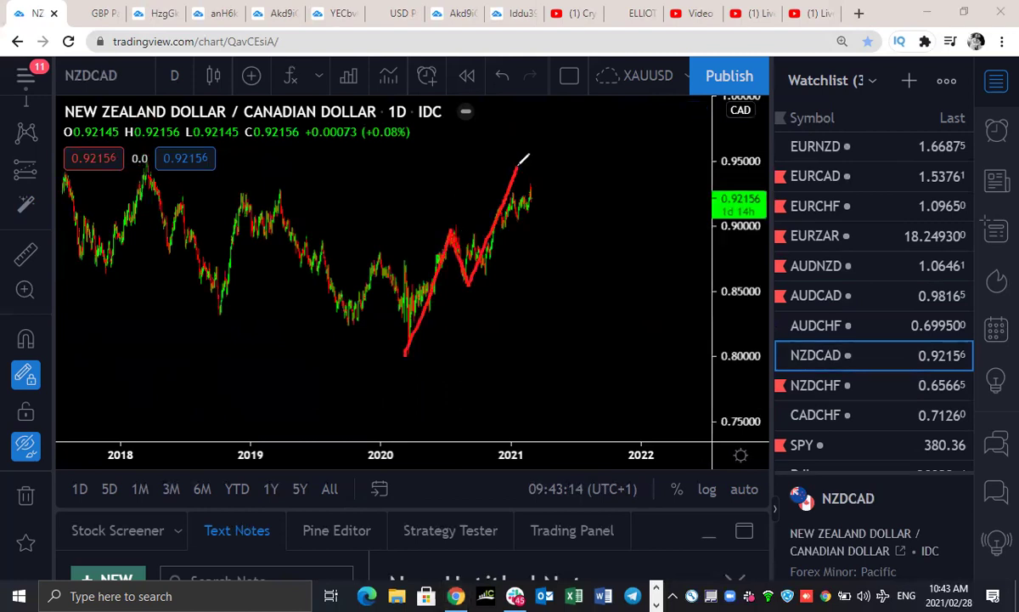
pyautogui.moveTo(519, 170)
pyautogui.mouseDown()
pyautogui.moveTo(521, 259)
pyautogui.moveTo(540, 236)
pyautogui.moveTo(558, 302)
pyautogui.mouseUp()
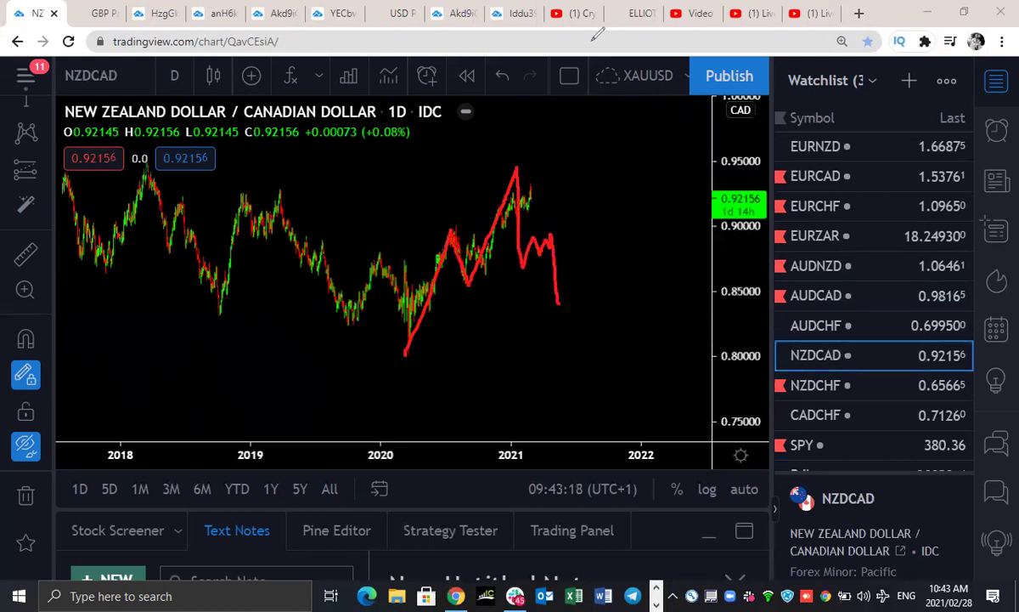
pyautogui.hotkey('ctrl', 'z')
pyautogui.moveTo(532, 194)
pyautogui.mouseDown()
pyautogui.moveTo(533, 181)
pyautogui.moveTo(551, 235)
pyautogui.mouseUp()
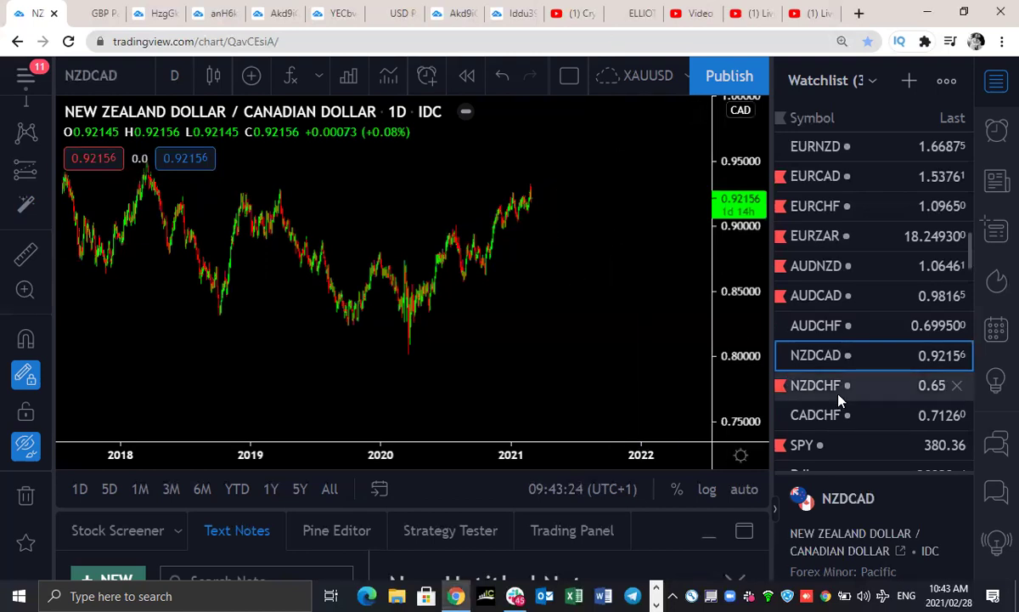
# - Open the NZDCHF daily chart and sketch the red rally from the 2020 low with a projected fall to about 0.615
pyautogui.click(785, 387)
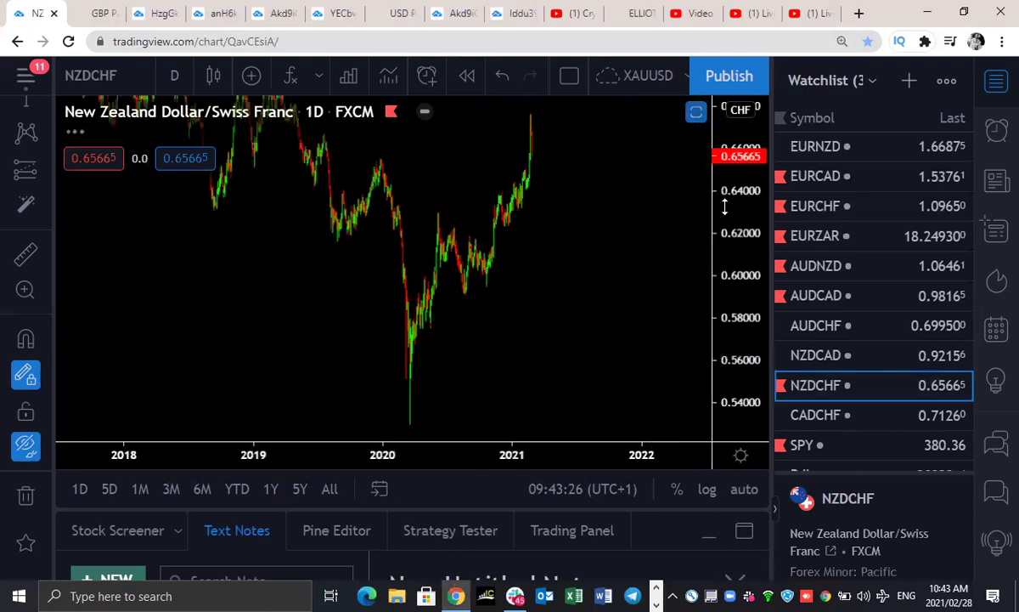
pyautogui.moveTo(410, 371)
pyautogui.mouseDown()
pyautogui.moveTo(443, 231)
pyautogui.moveTo(510, 180)
pyautogui.mouseUp()
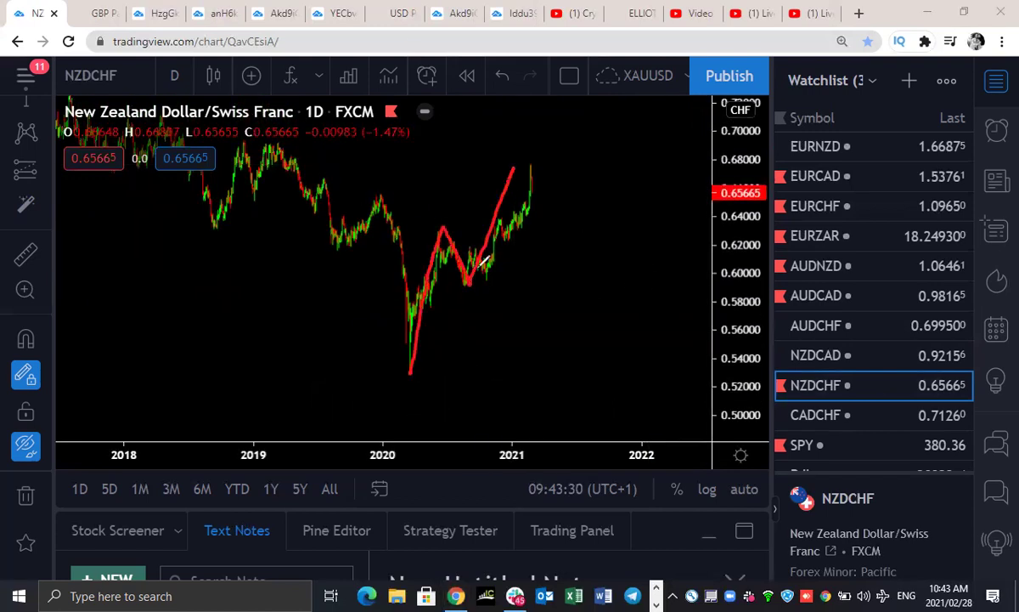
pyautogui.moveTo(531, 166); pyautogui.dragTo(541, 200)
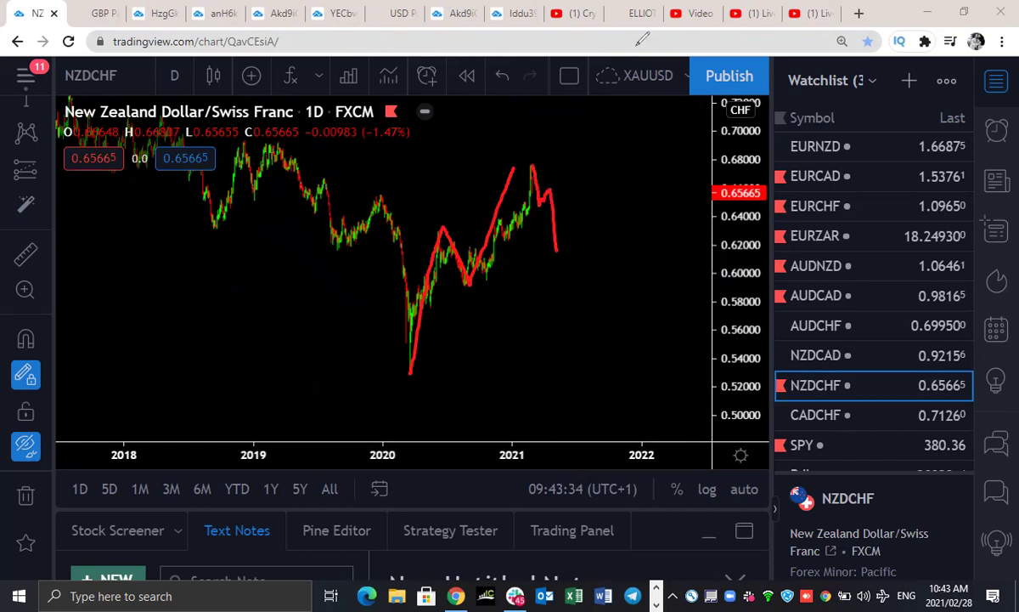
# - Open the CADCHF daily chart, sketch three red swings from the 2020 low, a projected fall and horizontal lines near 0.72 and 0.675, and clear everything
pyautogui.click(866, 413)
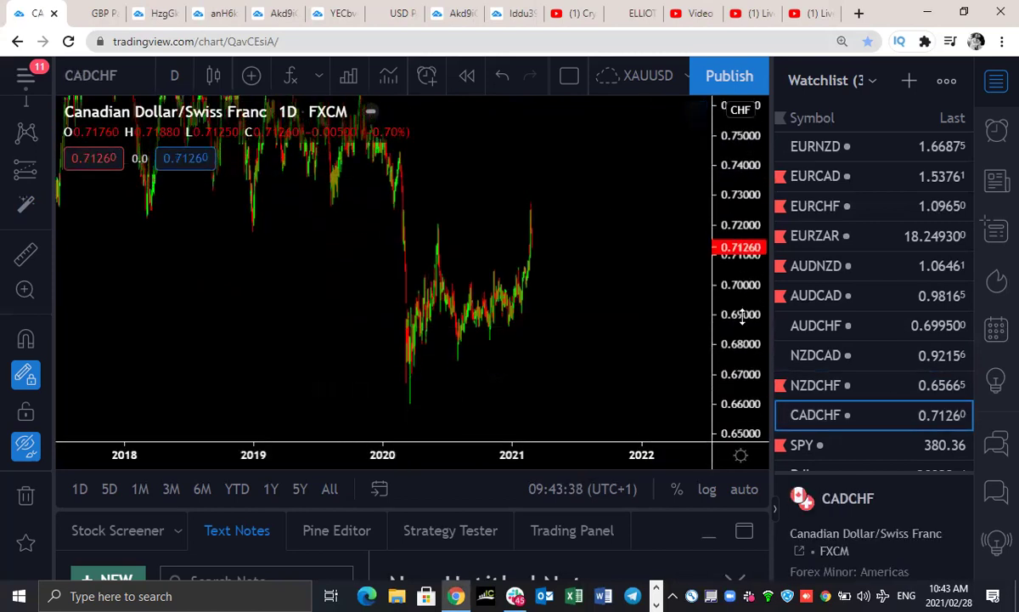
pyautogui.moveTo(407, 349)
pyautogui.mouseDown()
pyautogui.moveTo(433, 231)
pyautogui.moveTo(457, 310)
pyautogui.moveTo(525, 228)
pyautogui.moveTo(542, 313)
pyautogui.mouseUp()
pyautogui.moveTo(460, 324); pyautogui.dragTo(565, 324)
pyautogui.moveTo(431, 235); pyautogui.dragTo(525, 236)
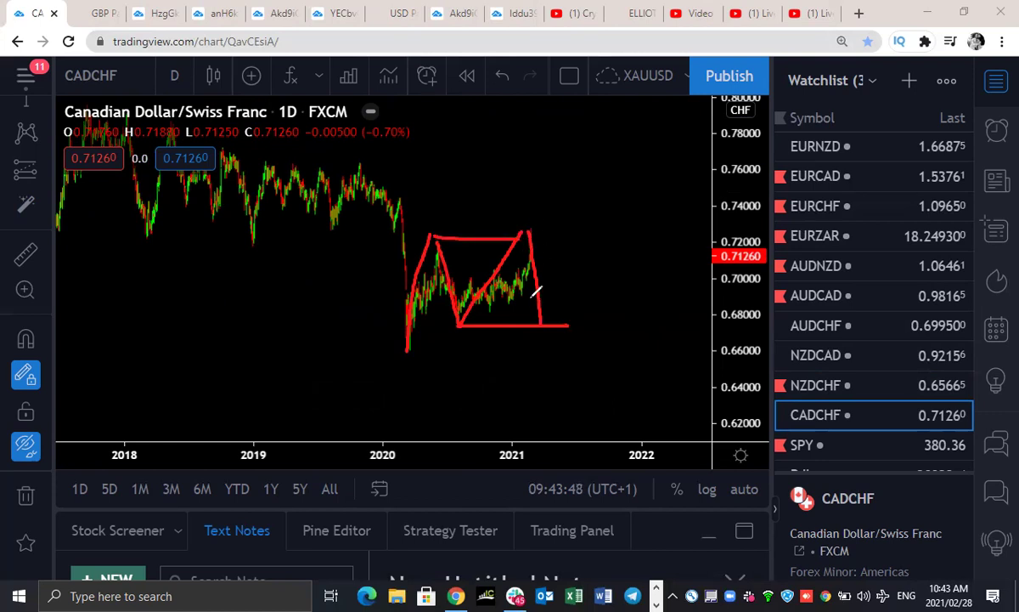
pyautogui.moveTo(541, 323)
pyautogui.mouseDown()
pyautogui.moveTo(581, 190)
pyautogui.moveTo(630, 416)
pyautogui.mouseUp()
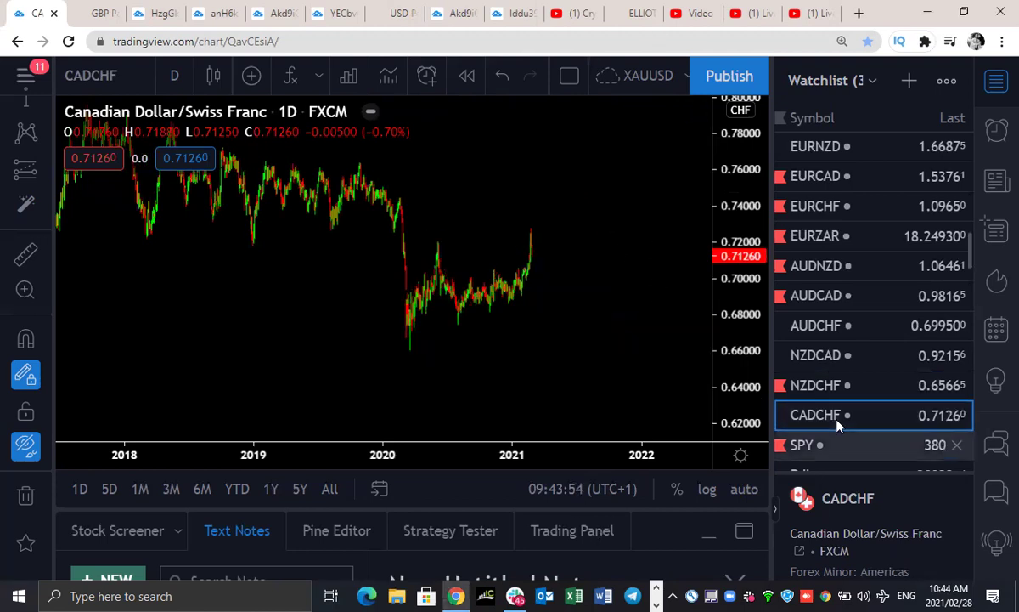
# - Open the SPY daily chart, and switch to the GBP Pairs page in the Trading Waves member's area
pyautogui.press('Down')
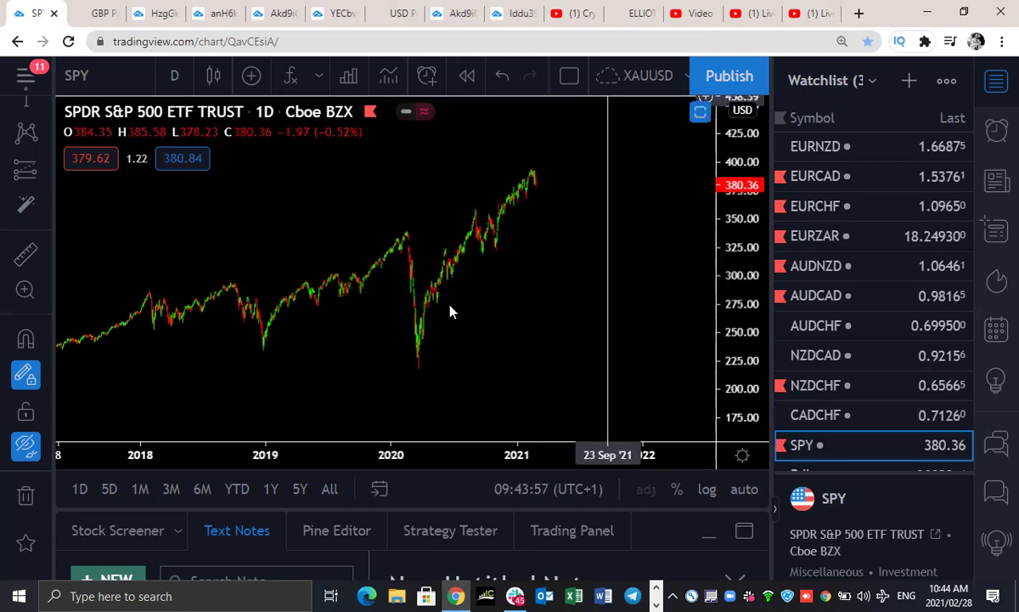
pyautogui.click(103, 13)
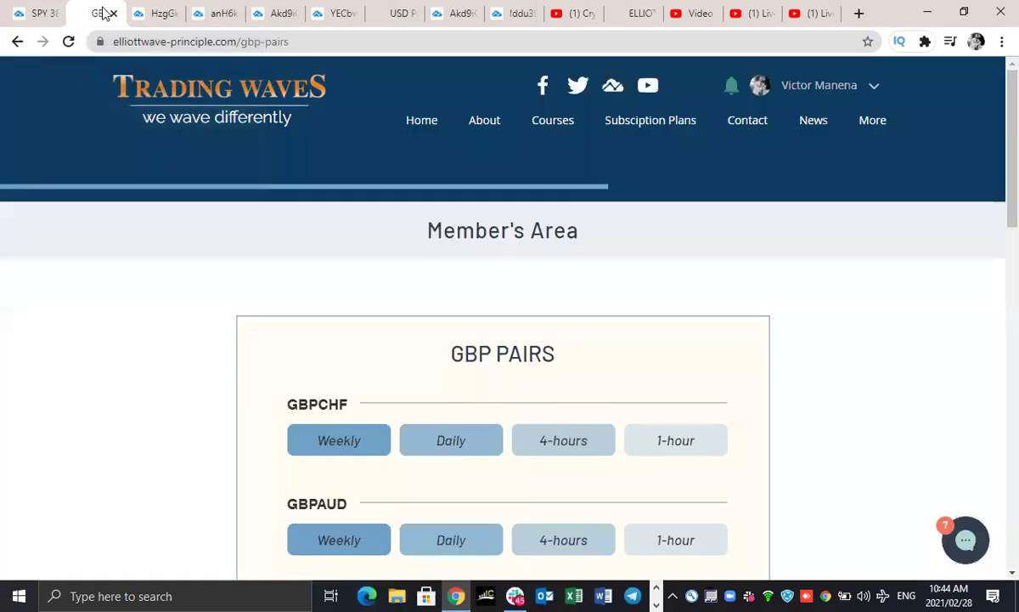
# - Open the Indices page of the member's area and view the S&P500 4-hour chart
pyautogui.moveTo(879, 118)
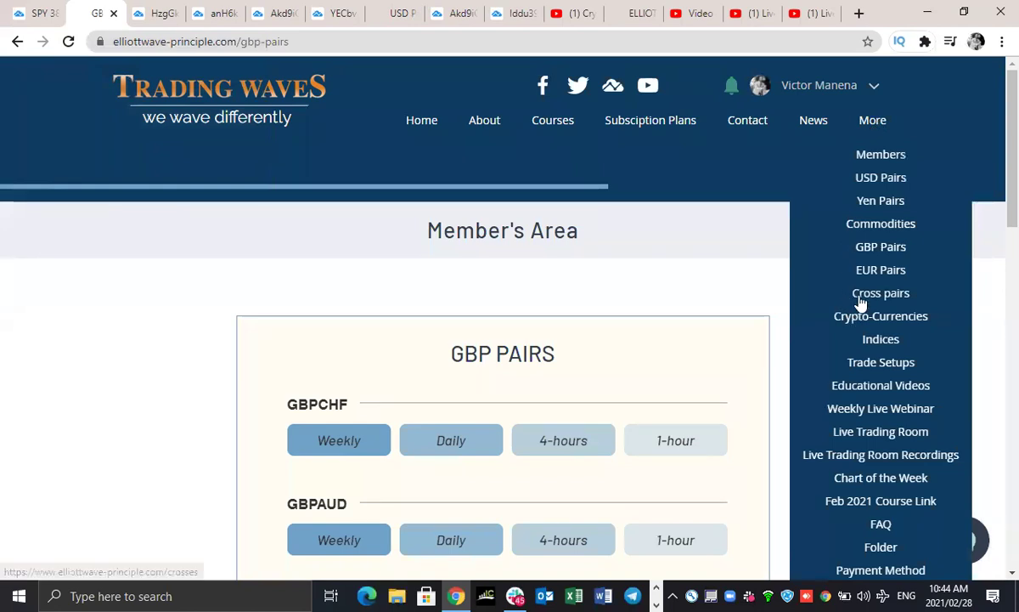
pyautogui.scroll(-2, 858, 297)
pyautogui.scroll(1, 883, 238)
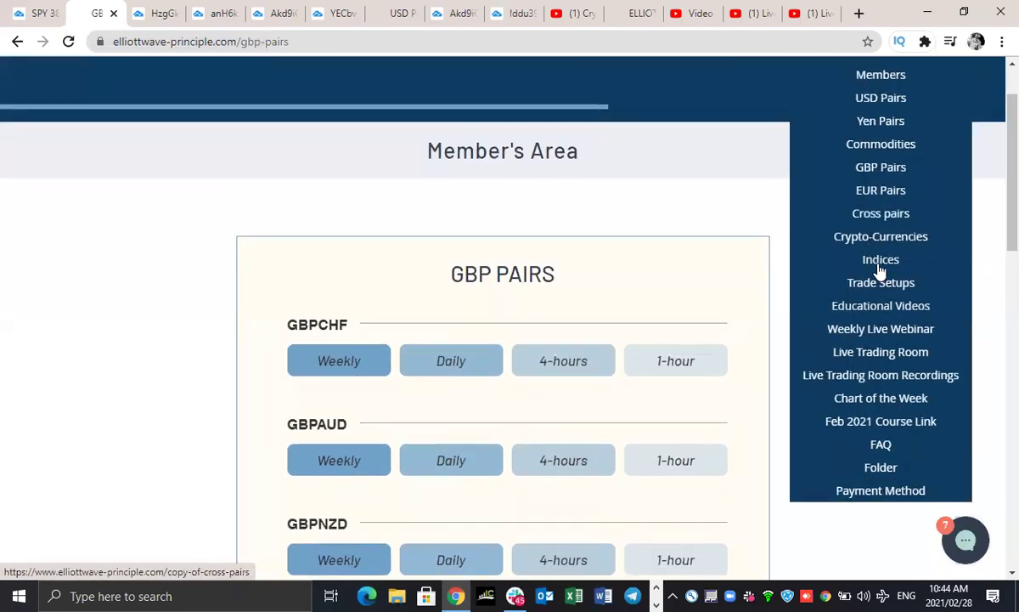
pyautogui.click(880, 263)
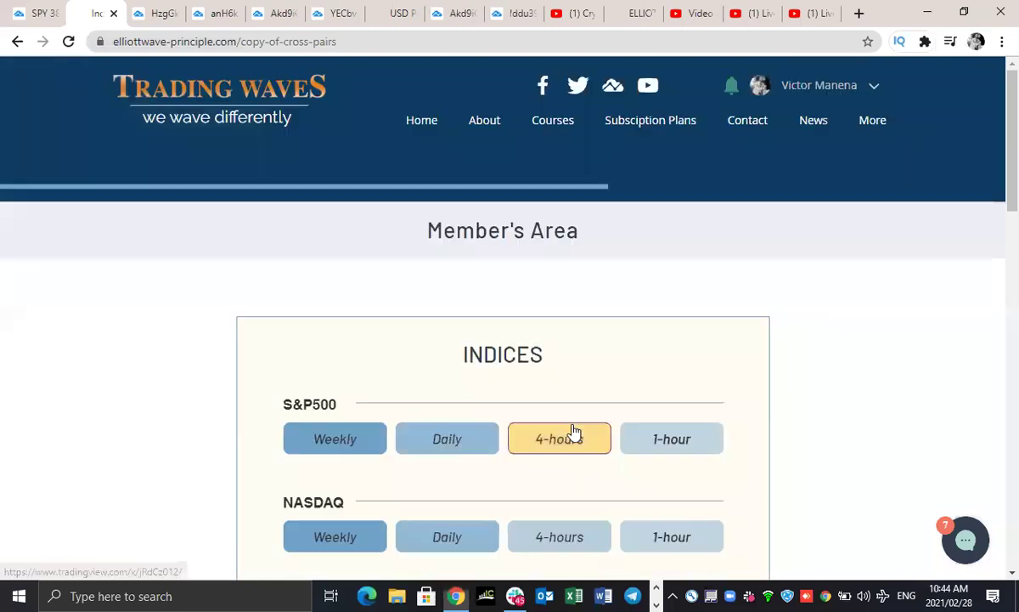
pyautogui.click(574, 431)
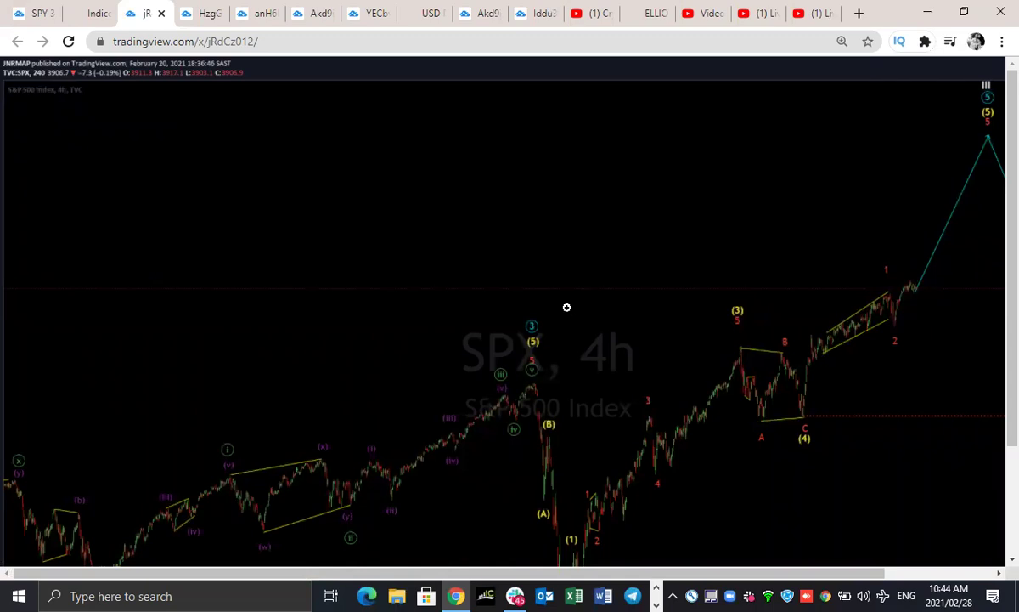
pyautogui.scroll(-2, 566, 307)
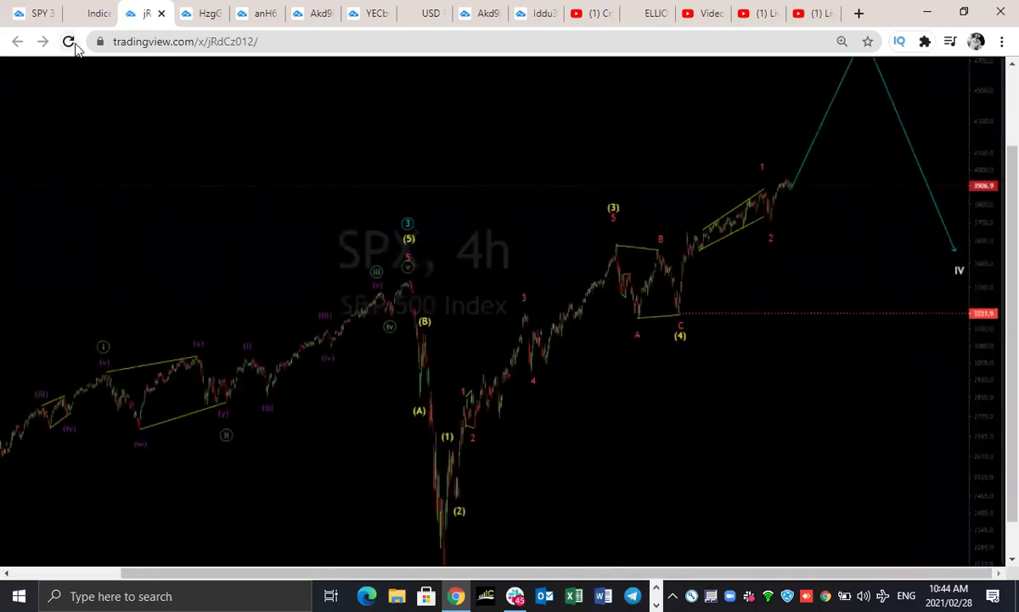
# - Reload the Indices page, open the updated S&P500 4-hour chart and mark the latest dip in yellow
pyautogui.click(98, 13)
pyautogui.click(67, 44)
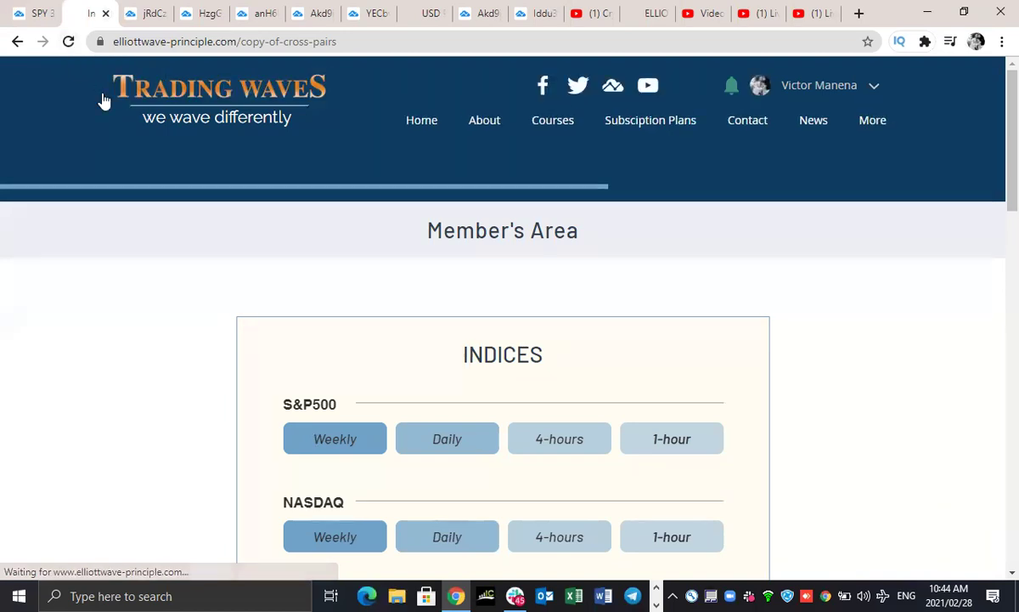
pyautogui.scroll(-2, 376, 413)
pyautogui.scroll(2, 615, 425)
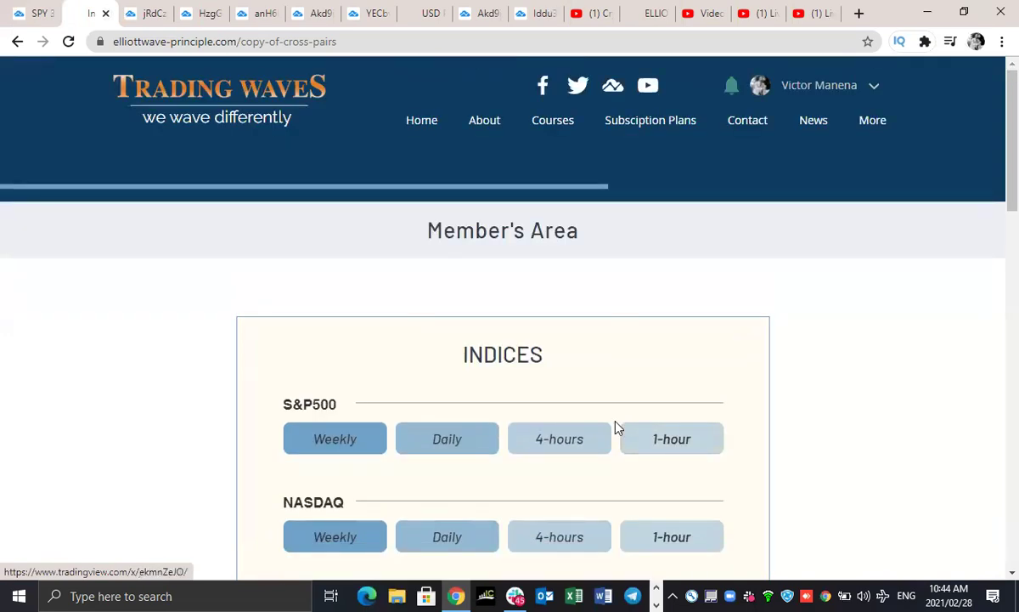
pyautogui.click(616, 428)
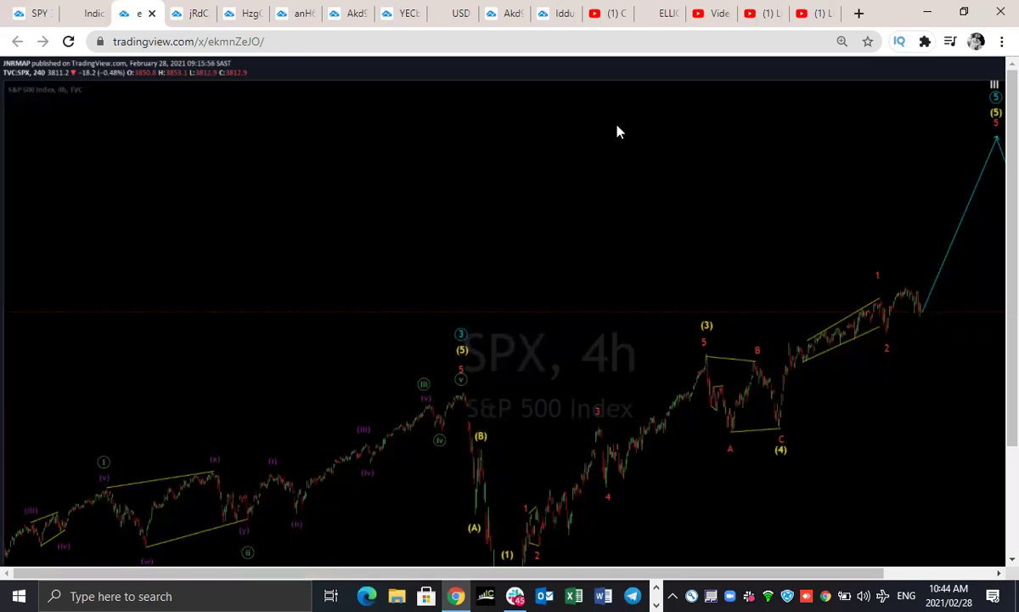
pyautogui.moveTo(910, 294); pyautogui.dragTo(917, 304)
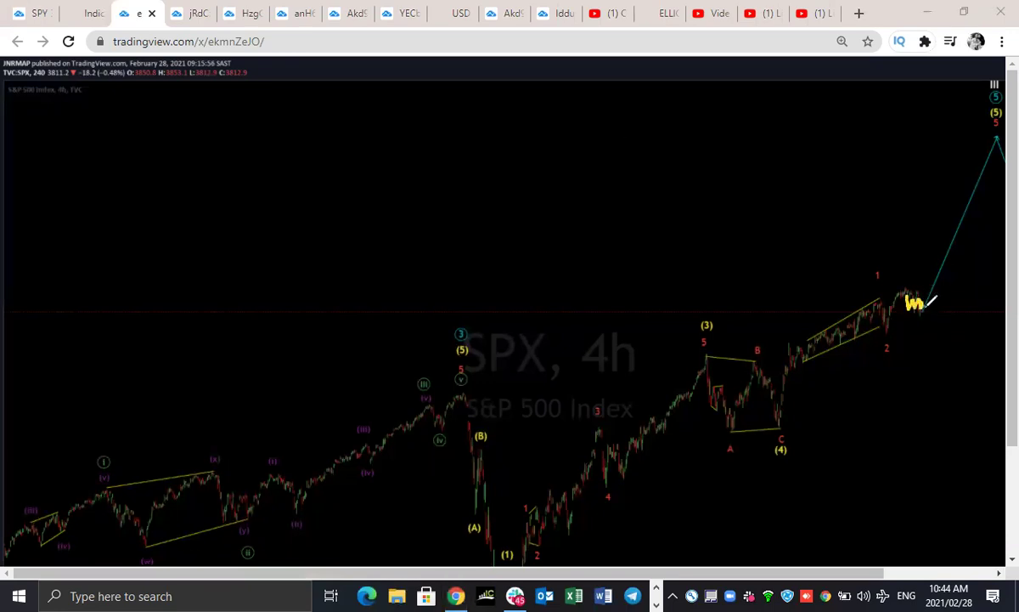
pyautogui.moveTo(946, 229); pyautogui.dragTo(945, 207)
# - Return to the SPY chart and switch it to the 1-hour timeframe with automatic price scaling
pyautogui.click(34, 14)
pyautogui.scroll(10, 588, 303)
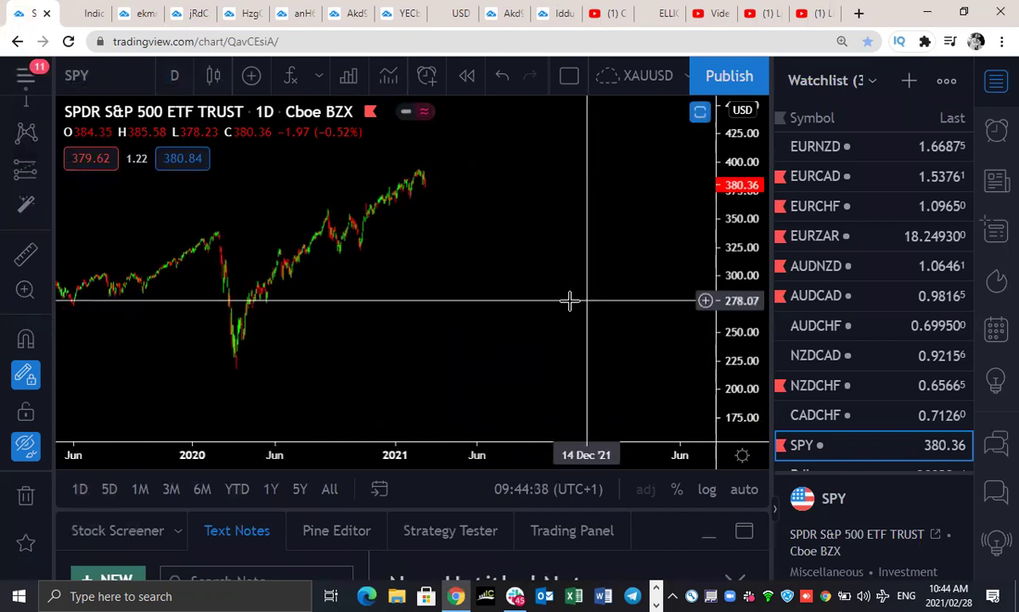
pyautogui.moveTo(242, 290); pyautogui.dragTo(626, 316)
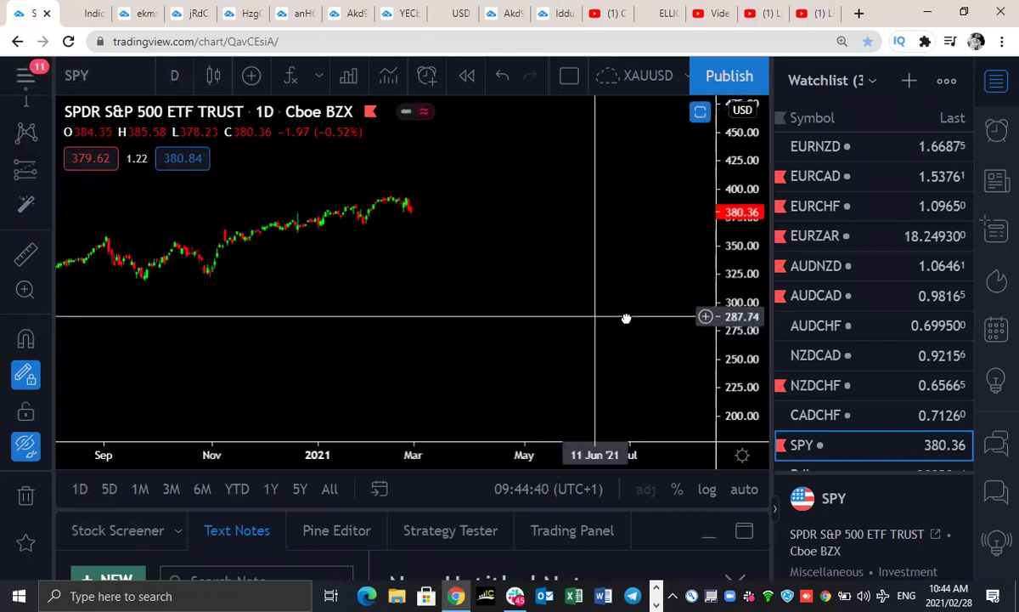
pyautogui.scroll(3, 476, 297)
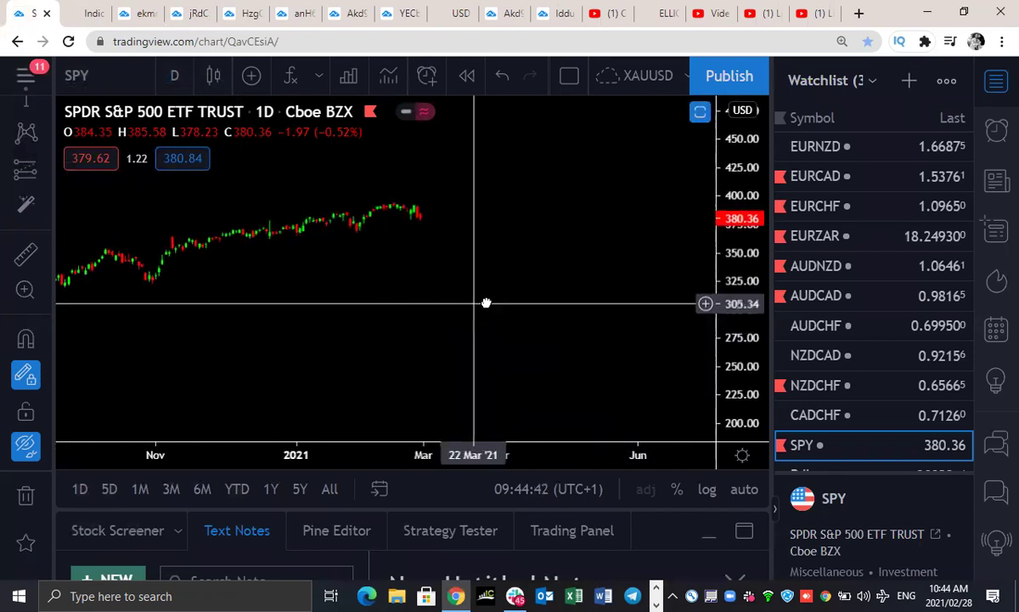
pyautogui.click(155, 68)
pyautogui.click(187, 399)
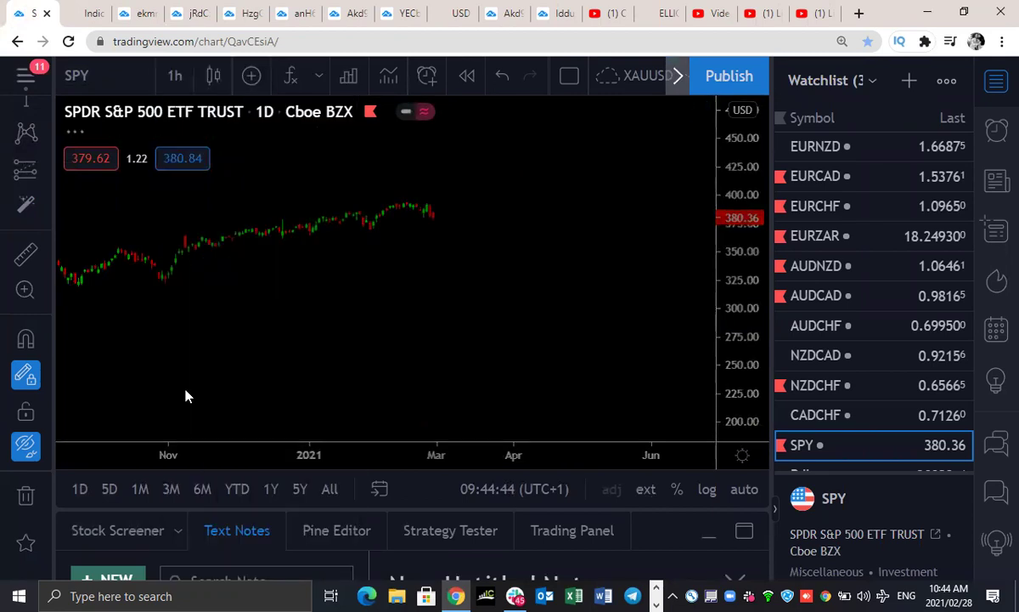
pyautogui.click(744, 490)
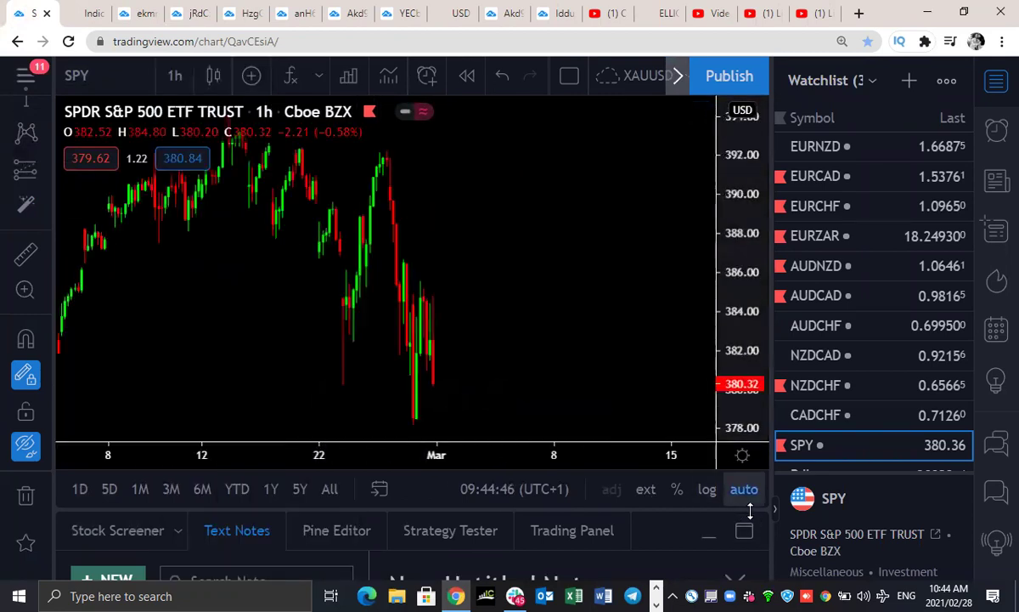
# - Compress the SPY price scale, sketch the swings from the mid-February peak and clear the sketch
pyautogui.scroll(3, 721, 208)
pyautogui.scroll(-3, 722, 198)
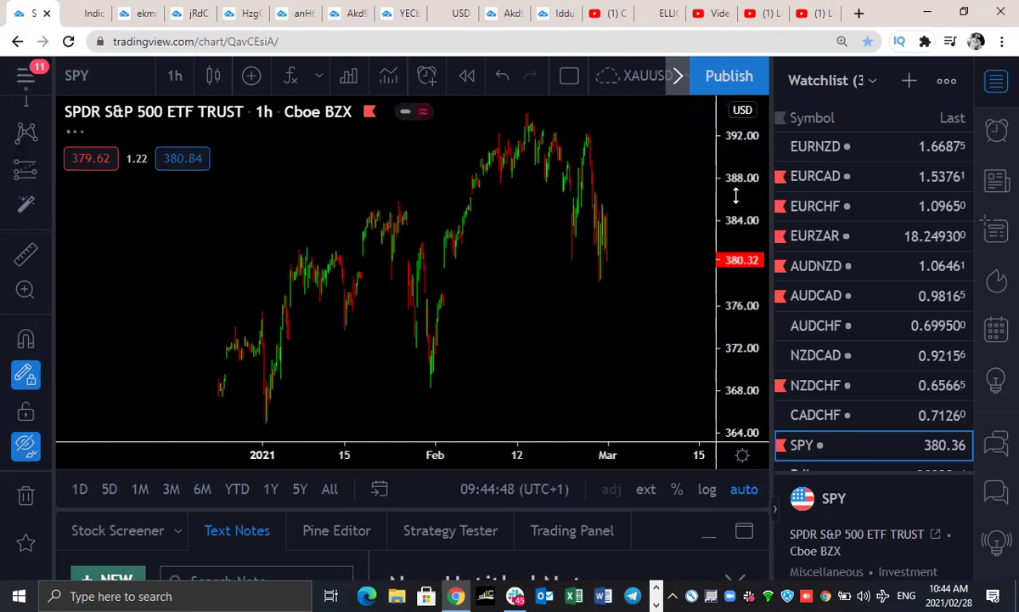
pyautogui.moveTo(721, 198); pyautogui.dragTo(730, 323)
pyautogui.moveTo(610, 322); pyautogui.dragTo(507, 198)
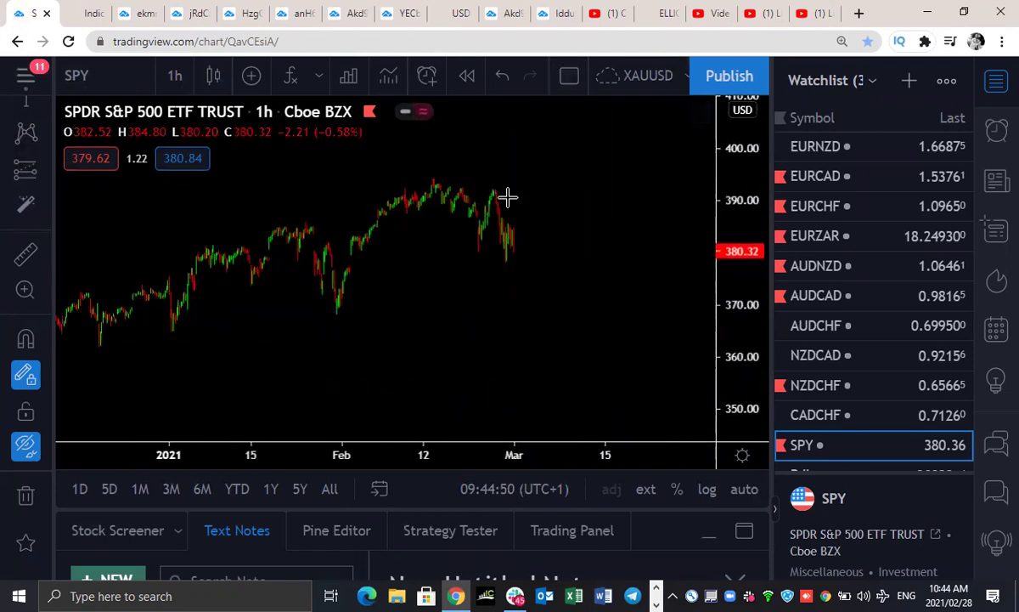
pyautogui.moveTo(433, 183)
pyautogui.mouseDown()
pyautogui.moveTo(476, 244)
pyautogui.moveTo(491, 192)
pyautogui.moveTo(525, 273)
pyautogui.moveTo(558, 161)
pyautogui.mouseUp()
pyautogui.moveTo(491, 242)
pyautogui.mouseDown()
pyautogui.moveTo(456, 175)
pyautogui.moveTo(507, 219)
pyautogui.mouseUp()
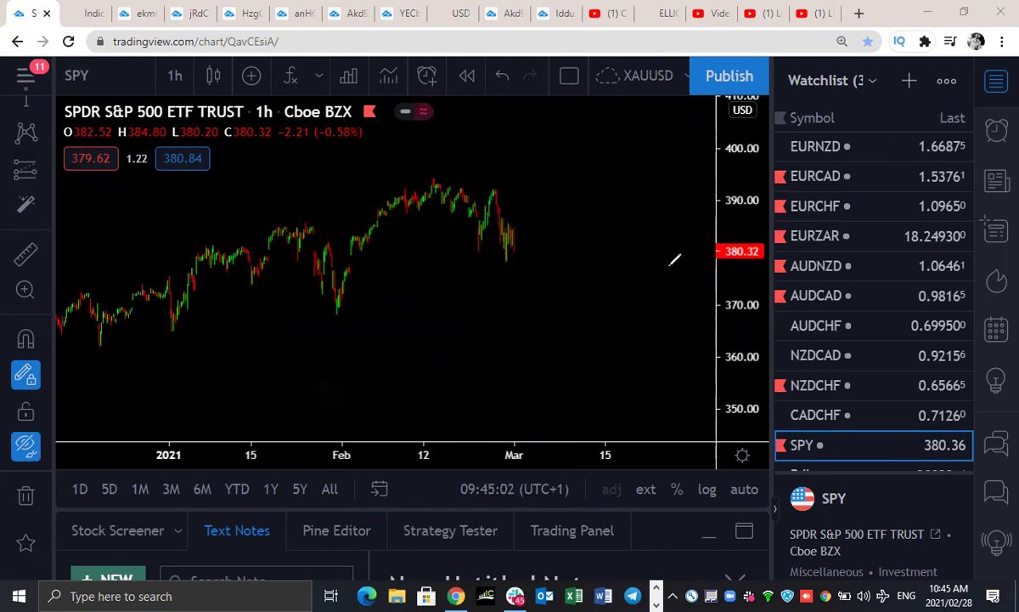
# - Open the DJI hourly chart and sketch a yellow zigzag fall from 32000 to about 30350 with a rebound
pyautogui.scroll(-3, 819, 421)
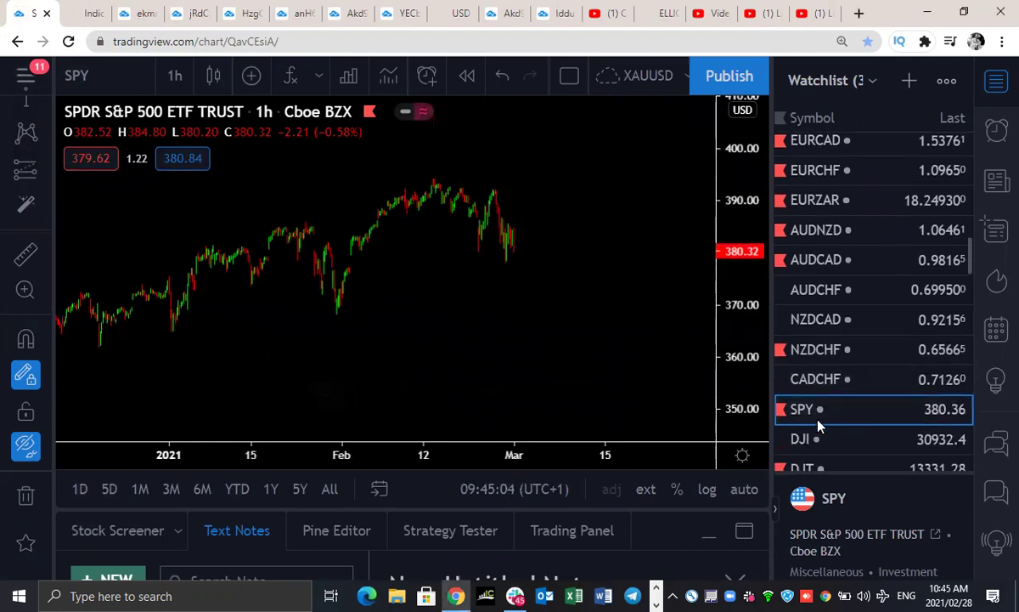
pyautogui.click(841, 235)
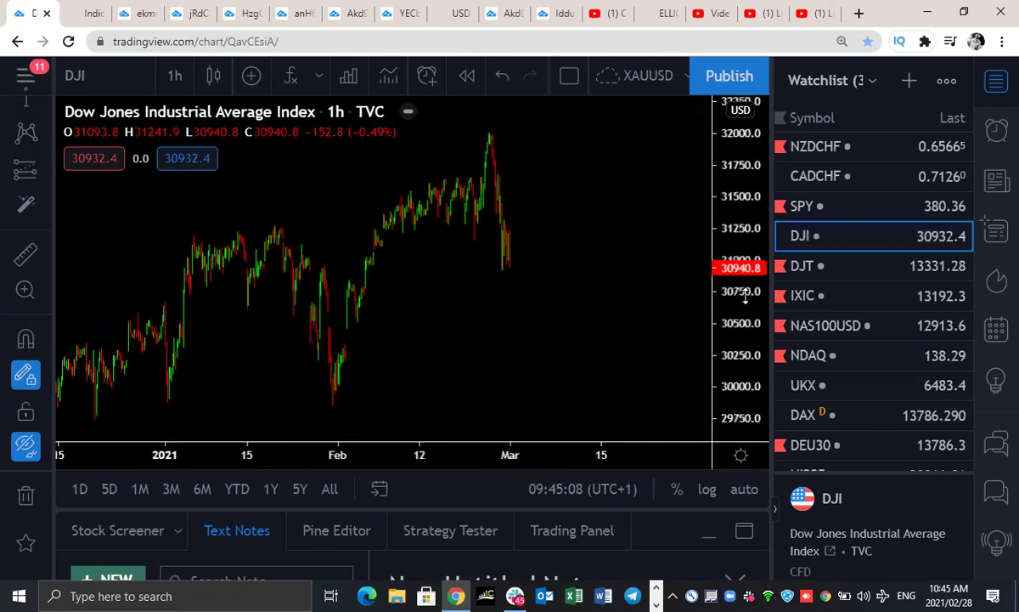
pyautogui.moveTo(490, 182)
pyautogui.mouseDown()
pyautogui.moveTo(498, 265)
pyautogui.moveTo(518, 230)
pyautogui.moveTo(538, 304)
pyautogui.moveTo(561, 256)
pyautogui.mouseUp()
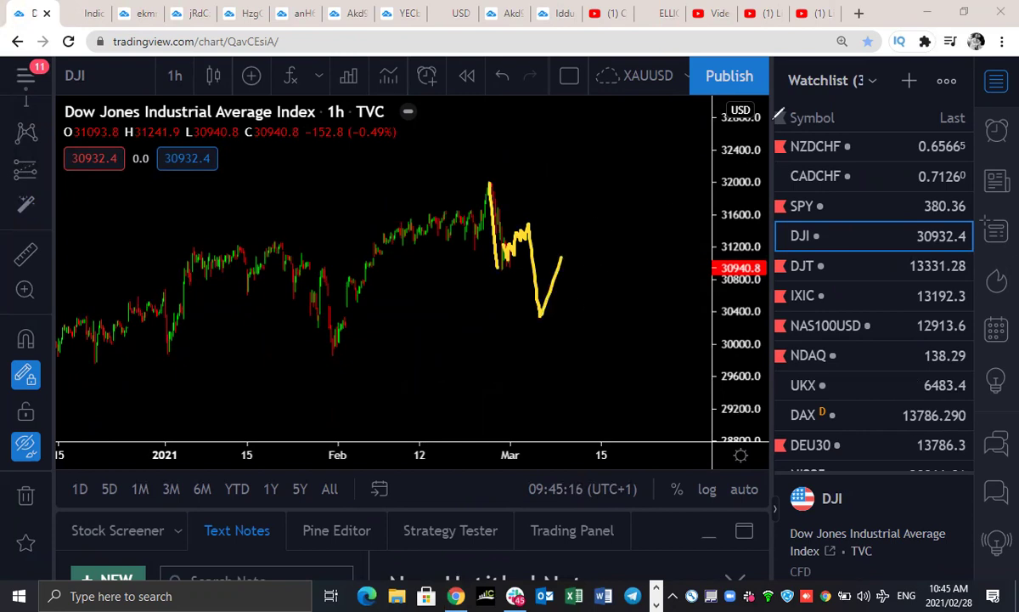
# - Open the IXIC hourly chart and sketch yellow swings from the February peak, two short level lines, a fall below 12600 and a strong rebound
pyautogui.click(803, 297)
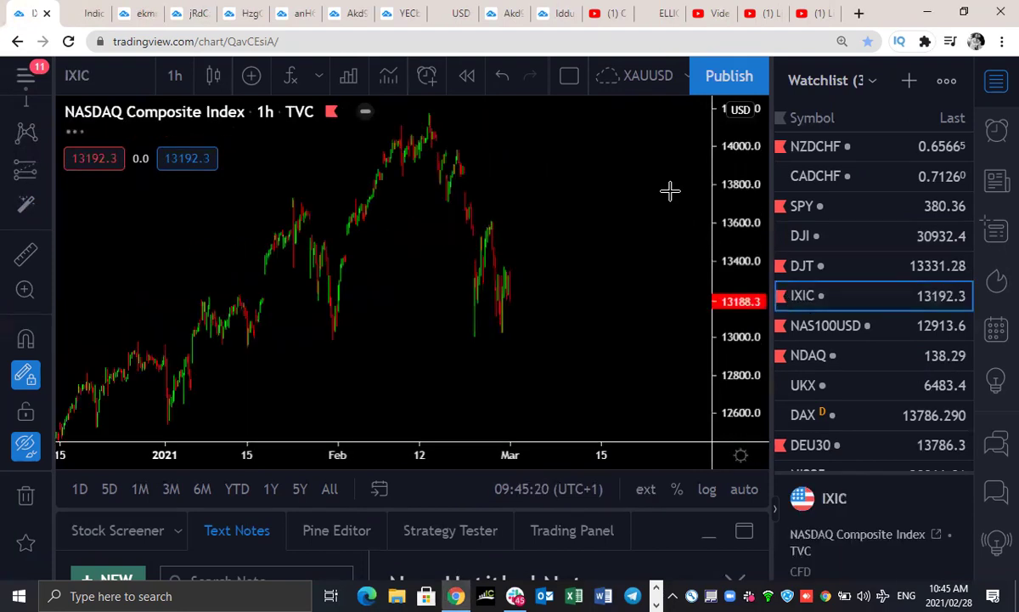
pyautogui.moveTo(428, 117)
pyautogui.mouseDown()
pyautogui.moveTo(463, 327)
pyautogui.moveTo(494, 221)
pyautogui.moveTo(504, 331)
pyautogui.moveTo(510, 274)
pyautogui.moveTo(535, 279)
pyautogui.moveTo(547, 223)
pyautogui.moveTo(561, 336)
pyautogui.moveTo(595, 206)
pyautogui.mouseUp()
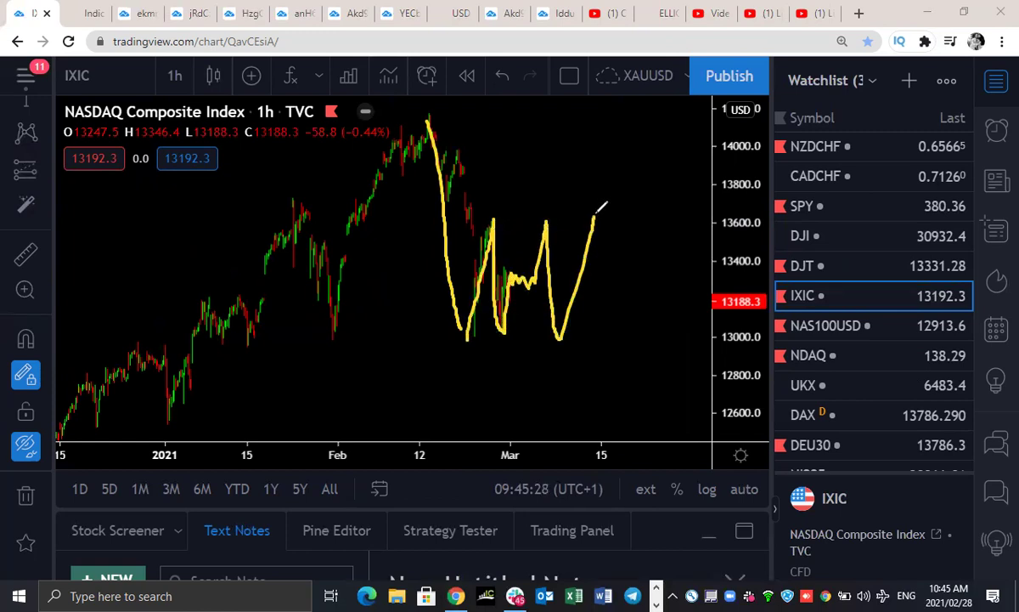
pyautogui.moveTo(524, 214); pyautogui.dragTo(564, 216)
pyautogui.moveTo(482, 344); pyautogui.dragTo(527, 338)
pyautogui.moveTo(597, 202)
pyautogui.mouseDown()
pyautogui.moveTo(603, 378)
pyautogui.moveTo(624, 404)
pyautogui.mouseUp()
pyautogui.moveTo(647, 332); pyautogui.dragTo(677, 132)
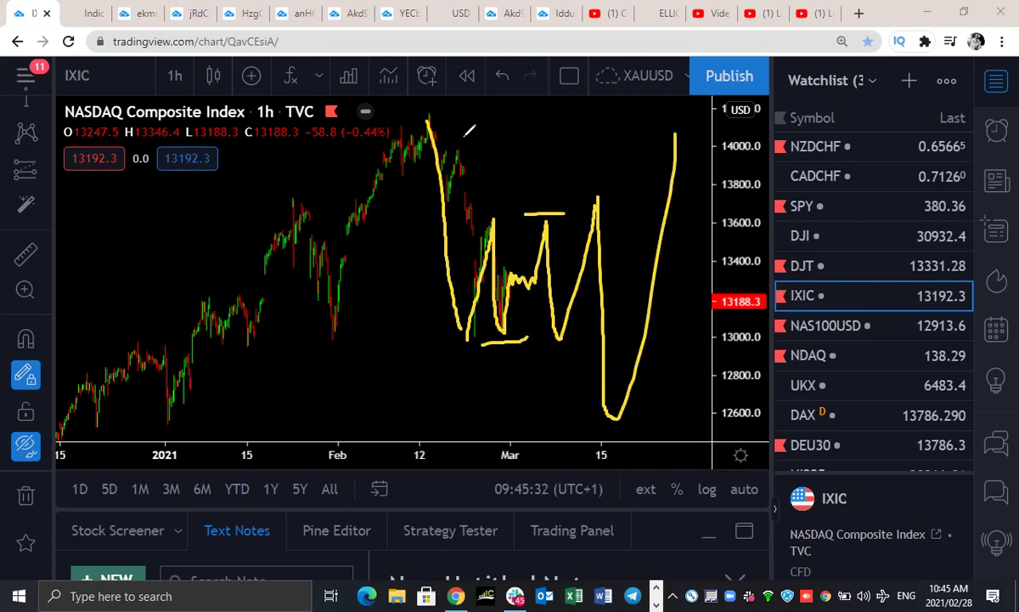
# - Draw downward-sloping yellow lines above and below the IXIC swings, and clear all sketches
pyautogui.moveTo(451, 133); pyautogui.dragTo(582, 179)
pyautogui.moveTo(478, 360); pyautogui.dragTo(578, 412)
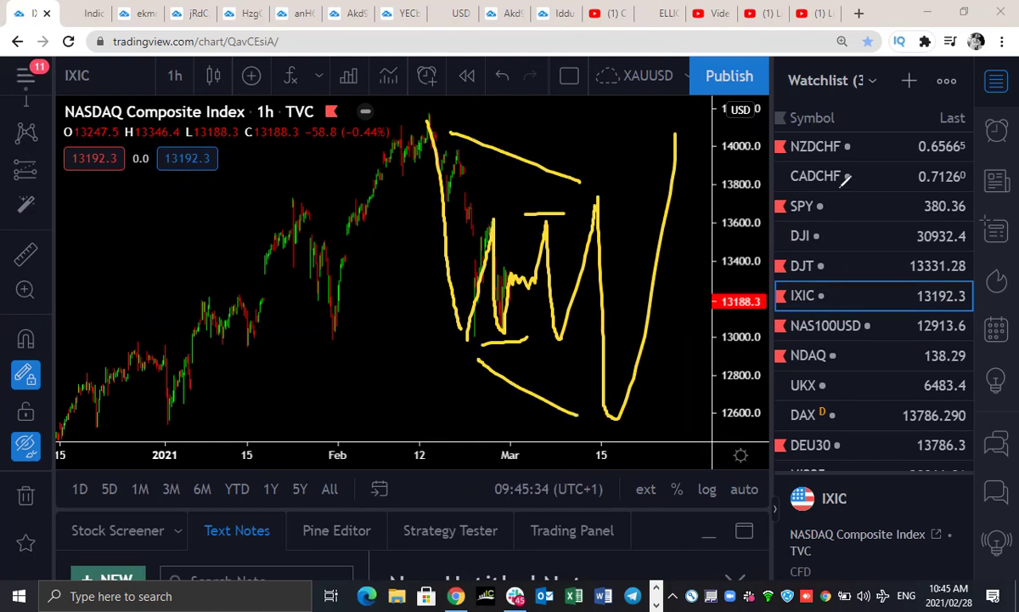
pyautogui.hotkey('ctrl', 'alt', 'h')
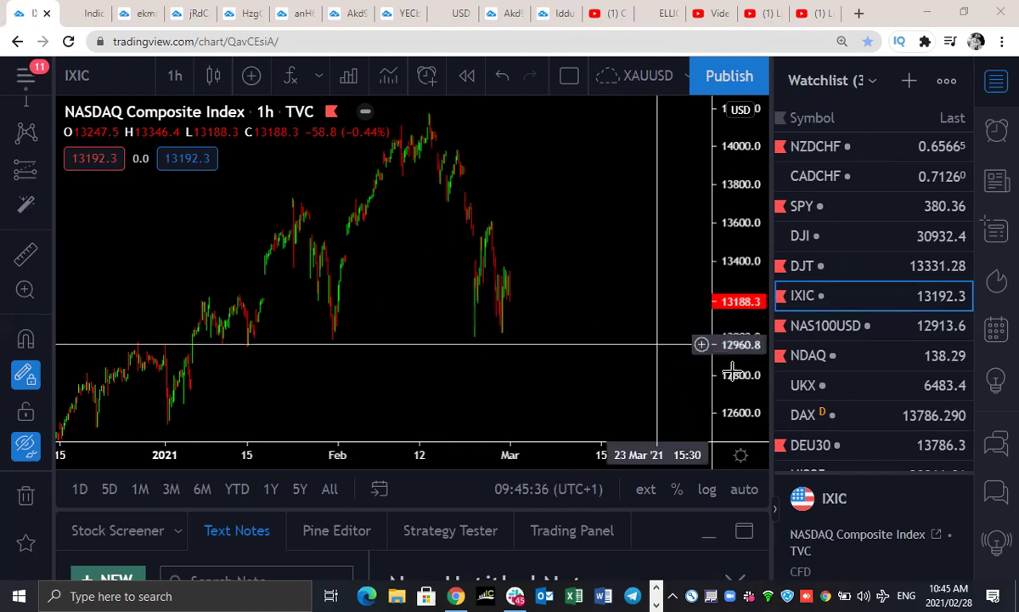
# - Open the UKX 4-hour chart, sketch the yellow rally and zigzag fall to about 6230 plus a red trendline from the late-January low, and clear them
pyautogui.click(809, 386)
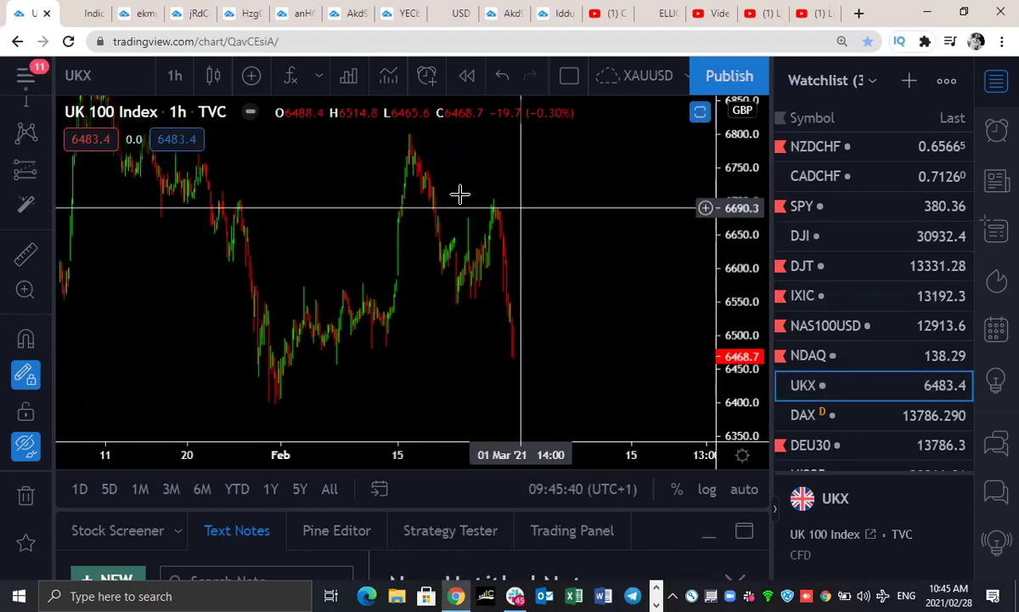
pyautogui.click(175, 79)
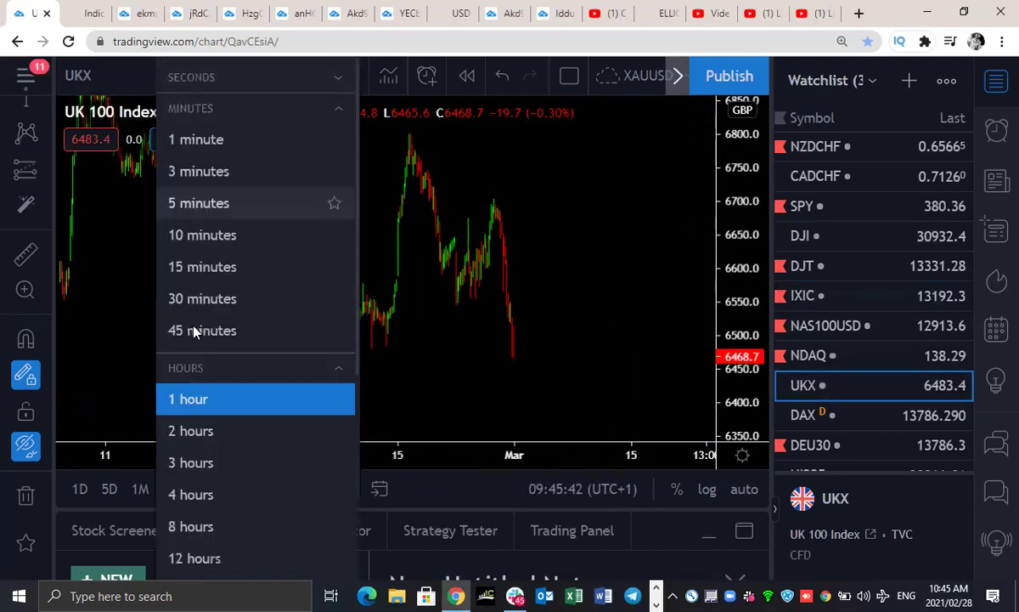
pyautogui.click(188, 491)
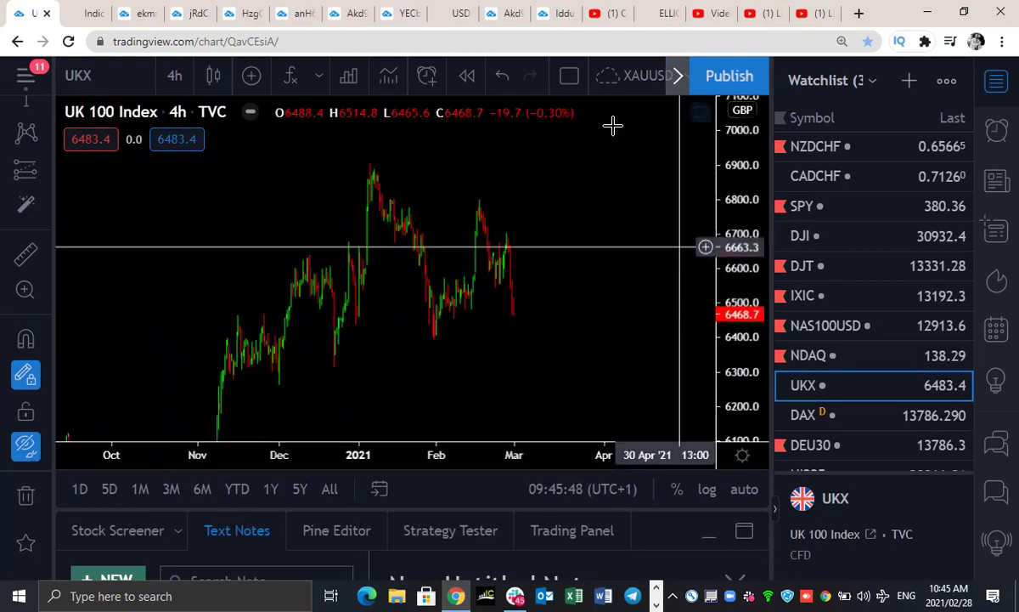
pyautogui.moveTo(262, 382); pyautogui.dragTo(369, 160)
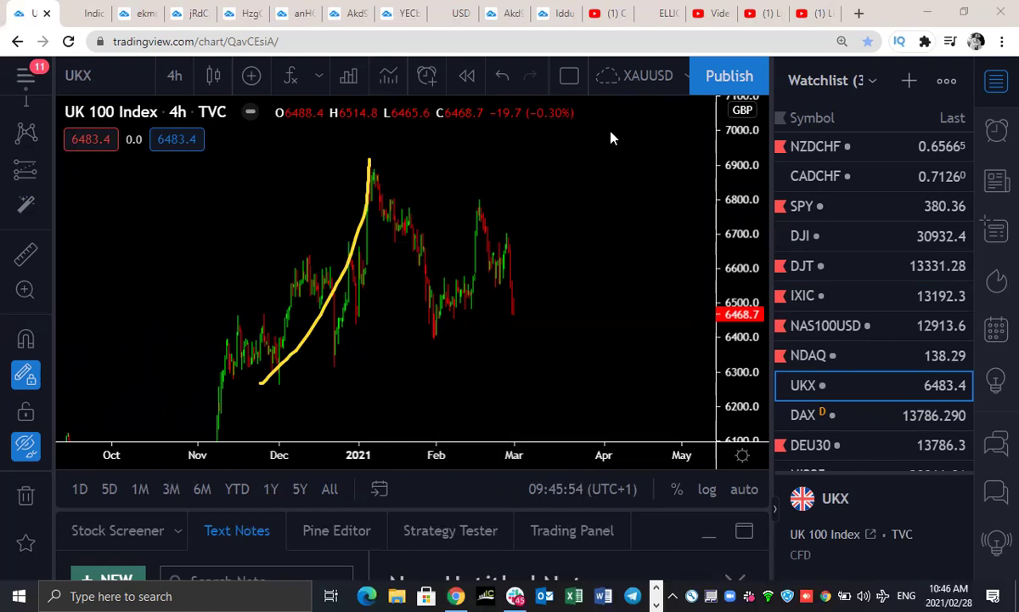
pyautogui.moveTo(364, 173)
pyautogui.mouseDown()
pyautogui.moveTo(433, 323)
pyautogui.moveTo(488, 203)
pyautogui.moveTo(516, 393)
pyautogui.mouseUp()
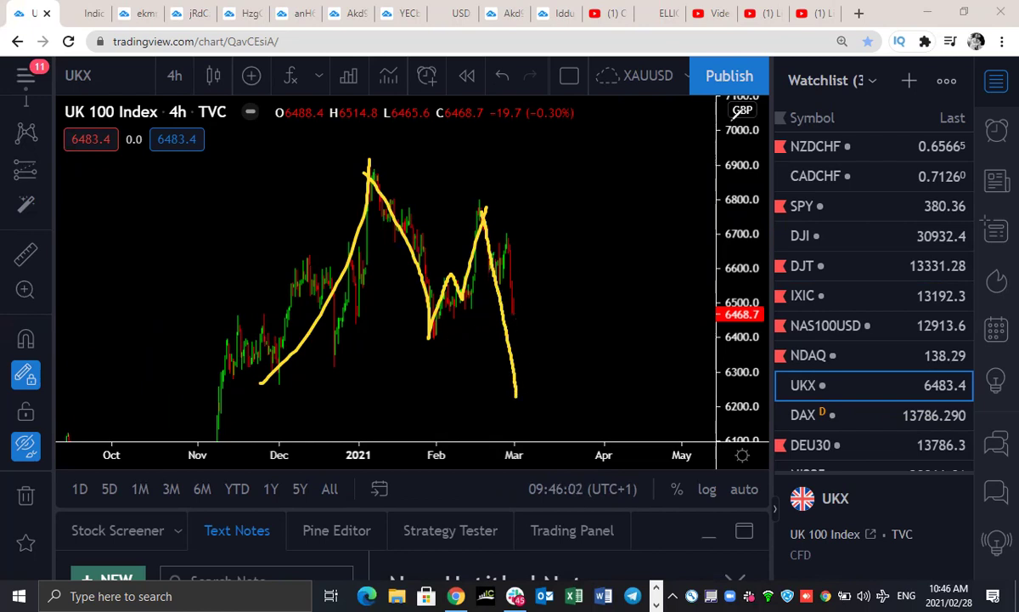
pyautogui.moveTo(432, 342); pyautogui.dragTo(531, 248)
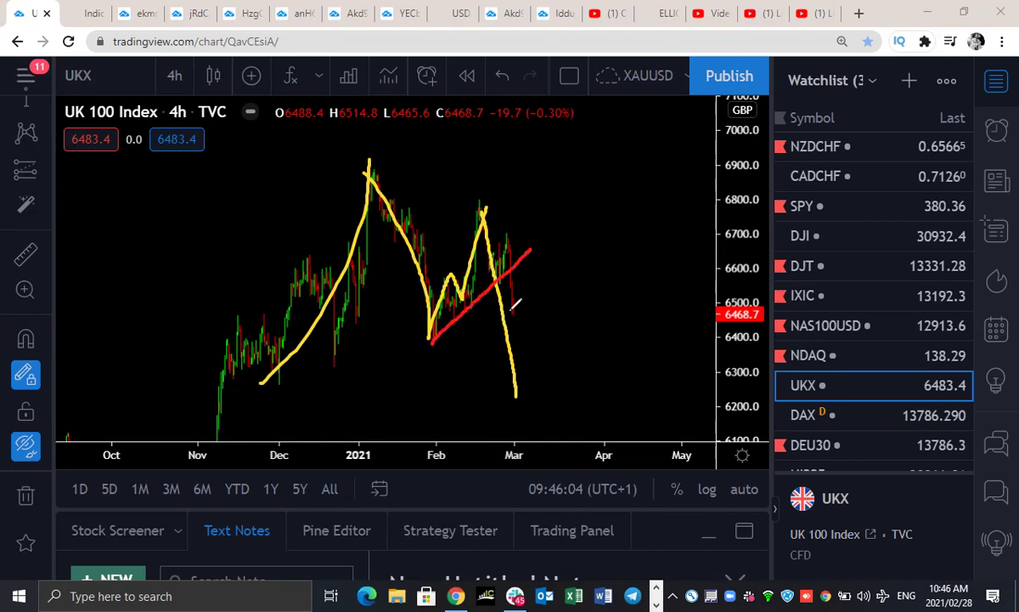
pyautogui.moveTo(526, 287); pyautogui.dragTo(520, 386)
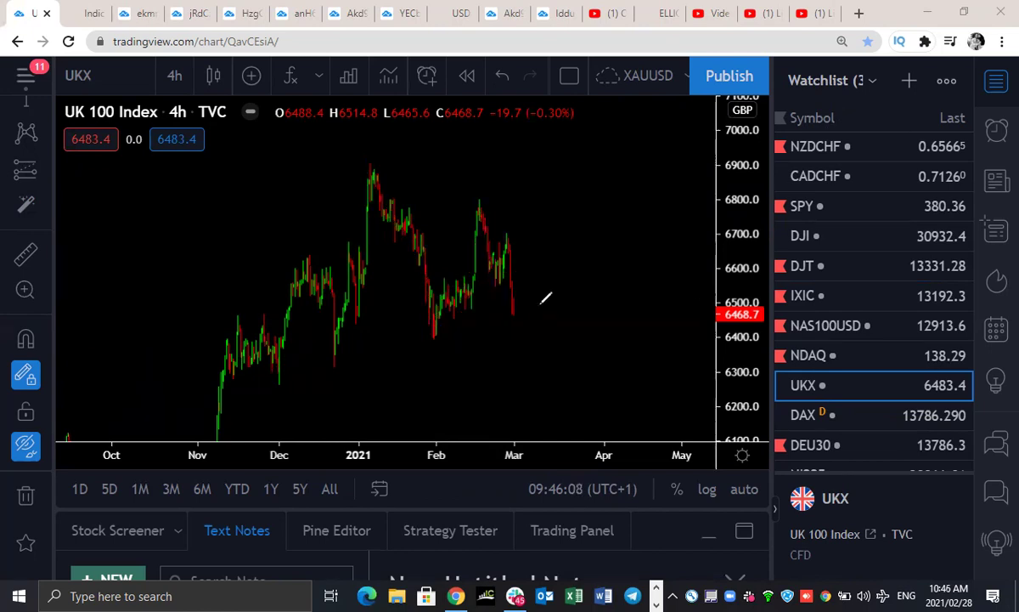
# - Open the DAX 4-hour chart, sketch a red zigzag correction to about 13400 with a rise to about 14500, and clear it
pyautogui.click(847, 416)
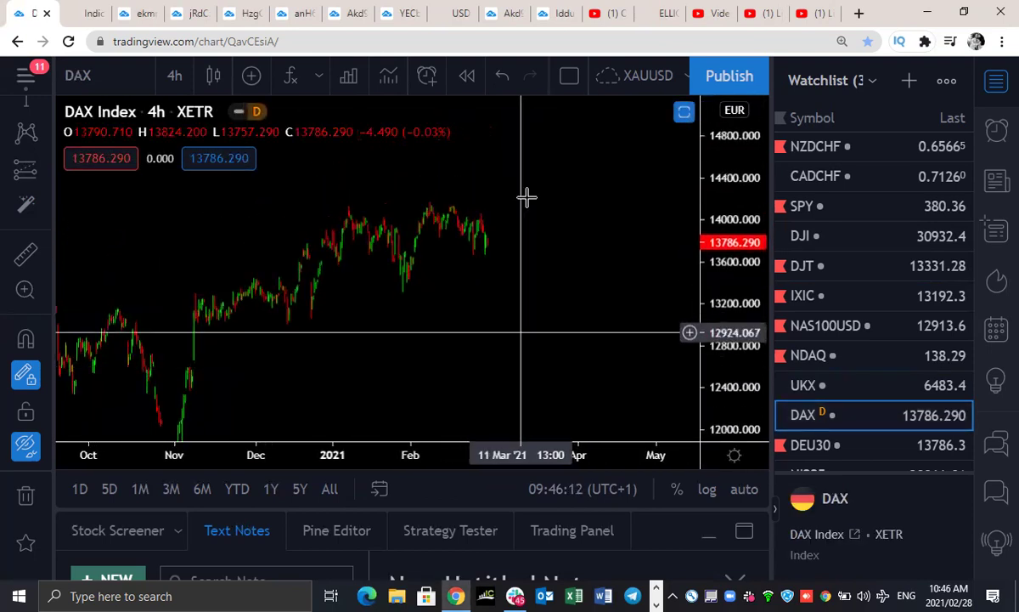
pyautogui.moveTo(428, 206)
pyautogui.mouseDown()
pyautogui.moveTo(466, 251)
pyautogui.moveTo(484, 225)
pyautogui.moveTo(510, 279)
pyautogui.moveTo(488, 217)
pyautogui.mouseUp()
pyautogui.moveTo(511, 279); pyautogui.dragTo(538, 165)
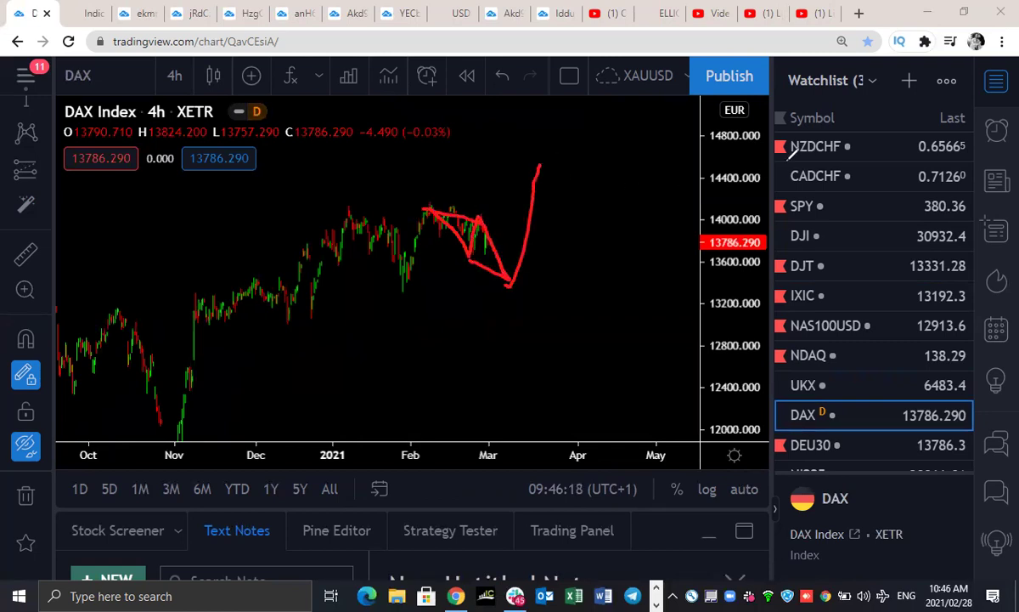
pyautogui.press('Escape')
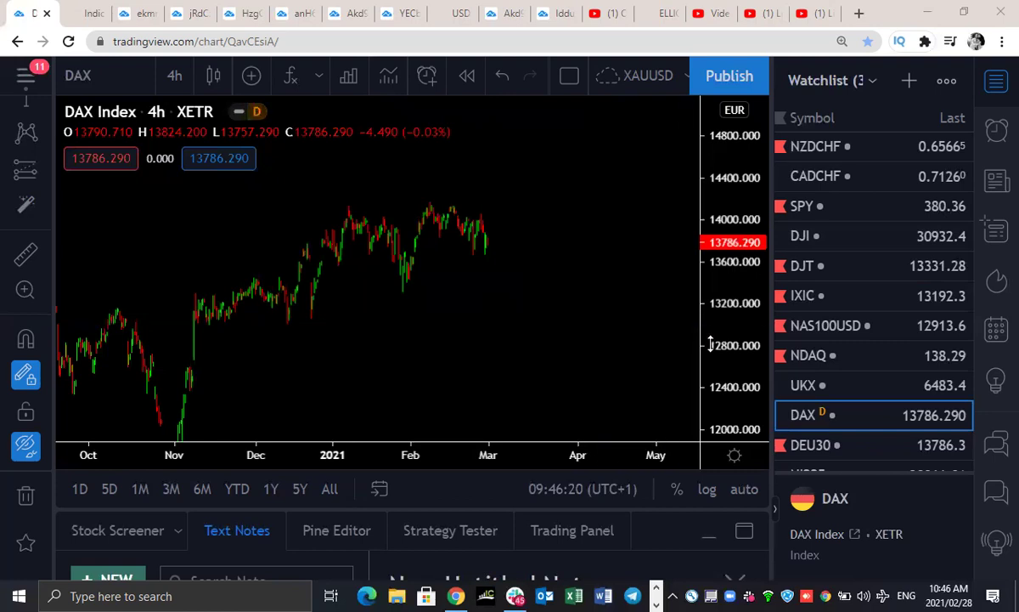
# - Open the NI225 4-hour chart, sketch a red dip to about 29500 with a rise to about 31800, trace the rally and renewed upswing, and clear them
pyautogui.click(816, 444)
pyautogui.scroll(-2, 807, 339)
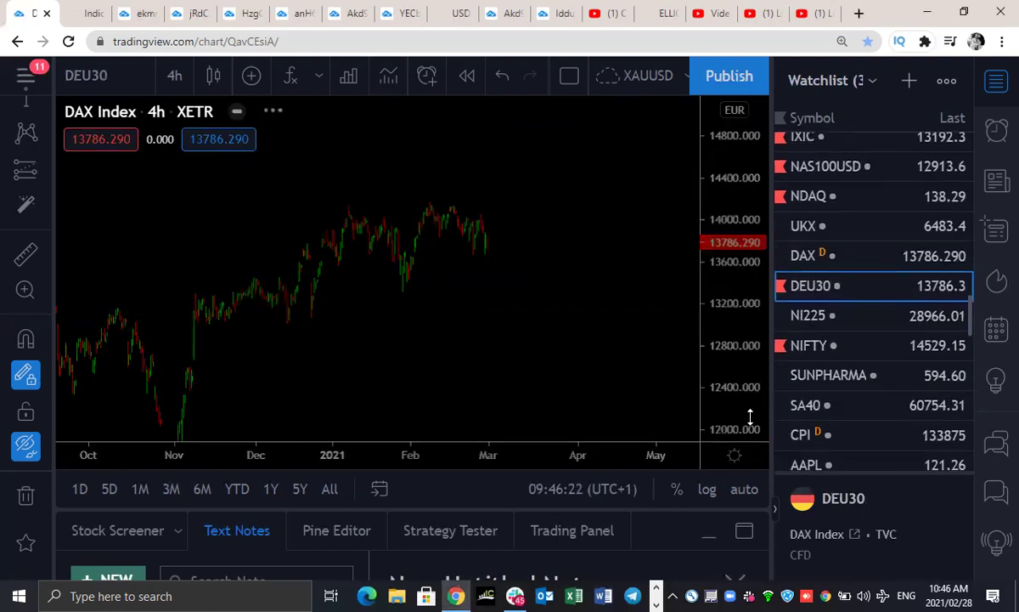
pyautogui.click(861, 321)
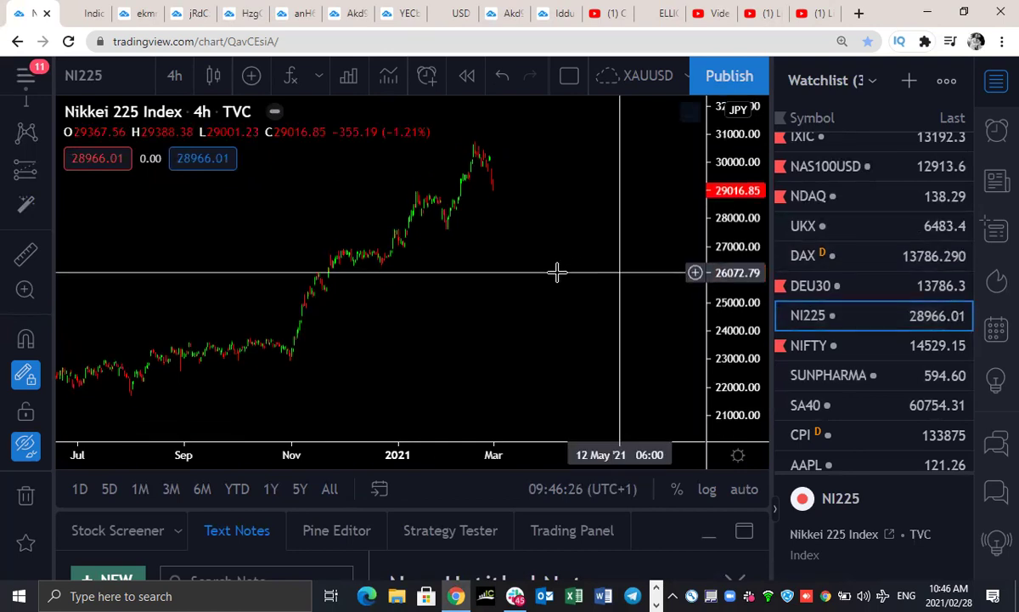
pyautogui.moveTo(451, 215)
pyautogui.mouseDown()
pyautogui.moveTo(458, 241)
pyautogui.moveTo(475, 178)
pyautogui.mouseUp()
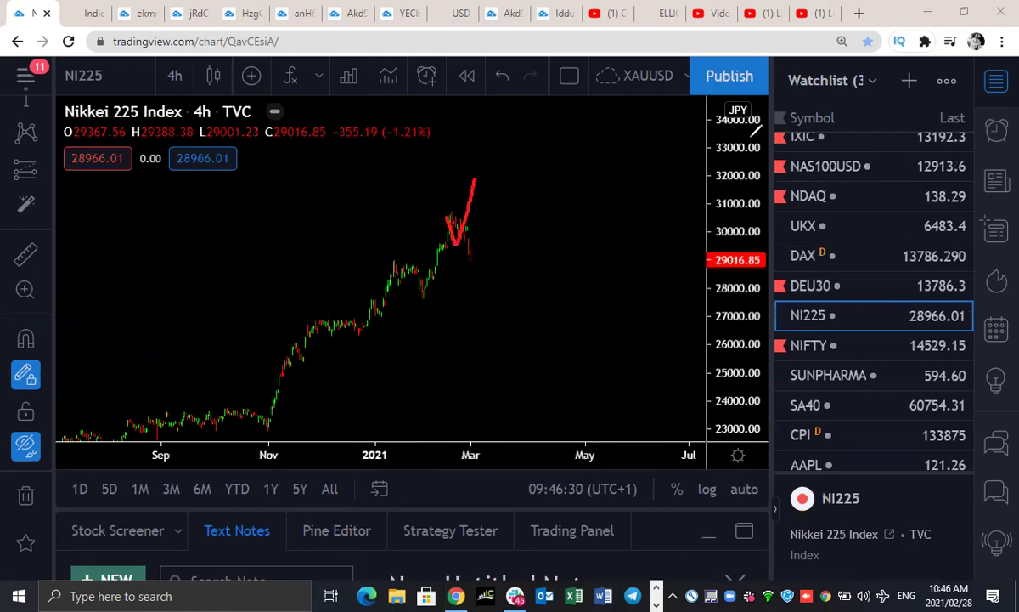
pyautogui.moveTo(244, 427); pyautogui.dragTo(440, 227)
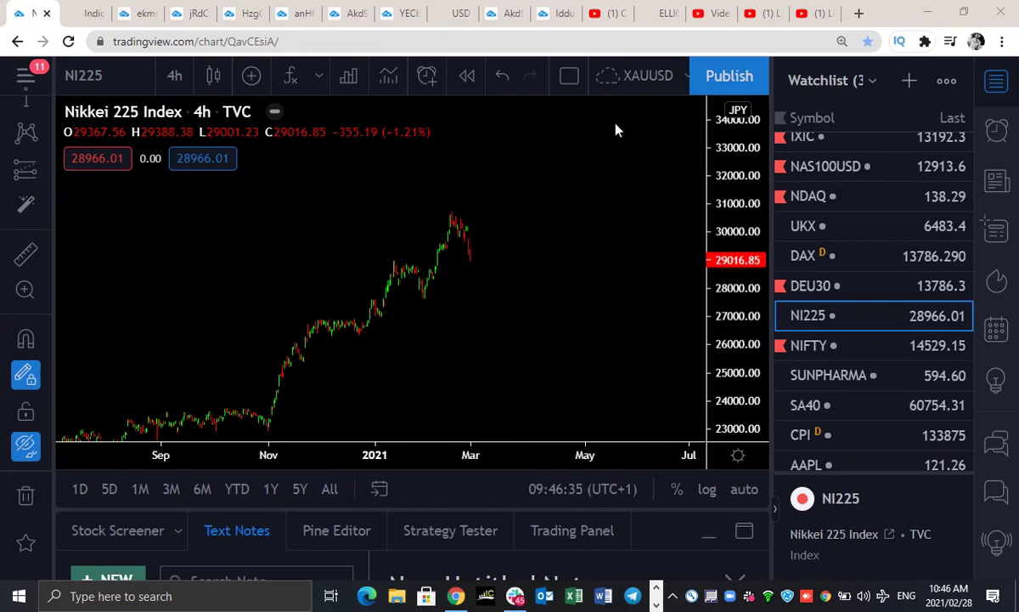
pyautogui.moveTo(451, 211)
pyautogui.mouseDown()
pyautogui.moveTo(464, 239)
pyautogui.moveTo(484, 240)
pyautogui.moveTo(502, 186)
pyautogui.mouseUp()
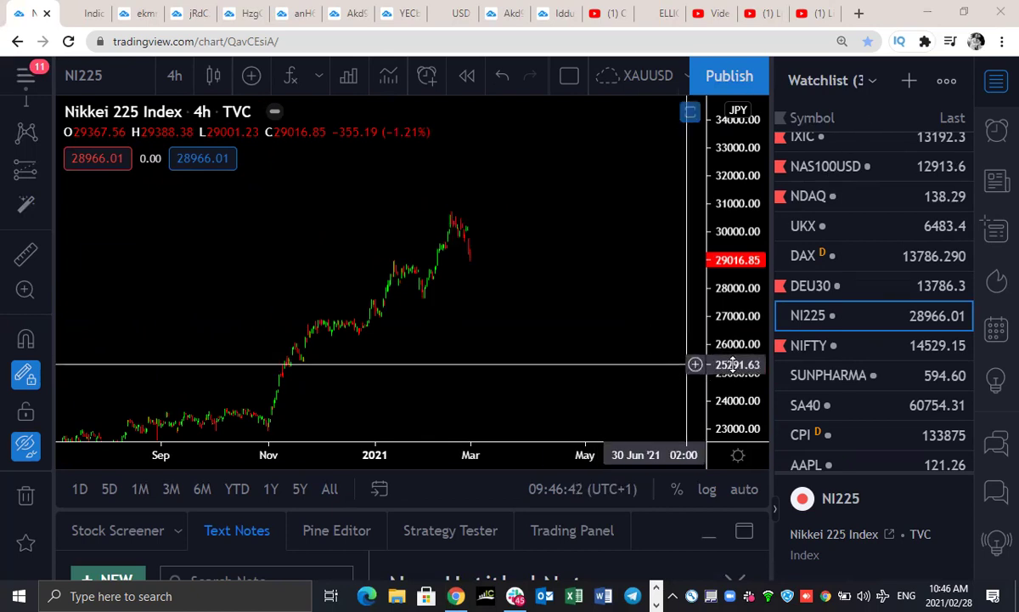
# - Open the NIFTY 4-hour chart and sketch a yellow zigzag fall to about 14200 between downward-sloping lines, with a rise to about 15600
pyautogui.click(783, 350)
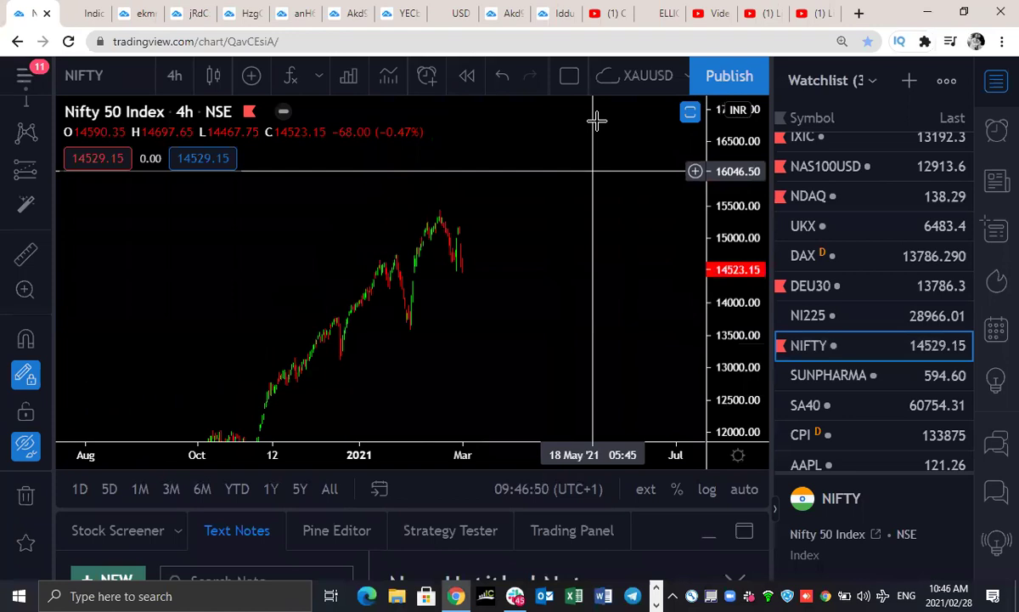
pyautogui.moveTo(438, 217)
pyautogui.mouseDown()
pyautogui.moveTo(460, 223)
pyautogui.moveTo(469, 285)
pyautogui.mouseUp()
pyautogui.moveTo(472, 285); pyautogui.dragTo(509, 198)
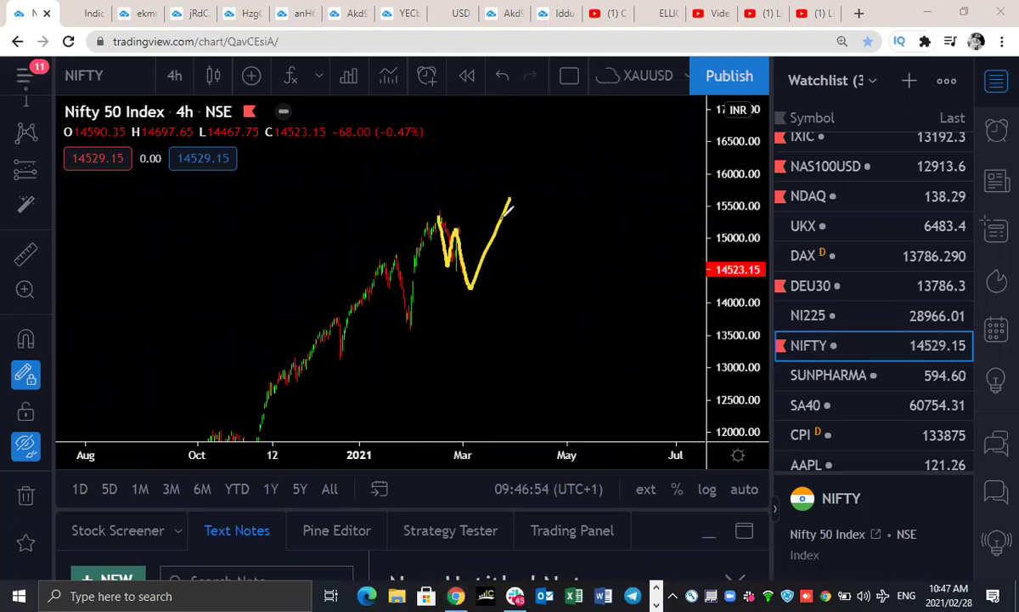
pyautogui.moveTo(437, 210)
pyautogui.mouseDown()
pyautogui.moveTo(475, 245)
pyautogui.moveTo(475, 290)
pyautogui.mouseUp()
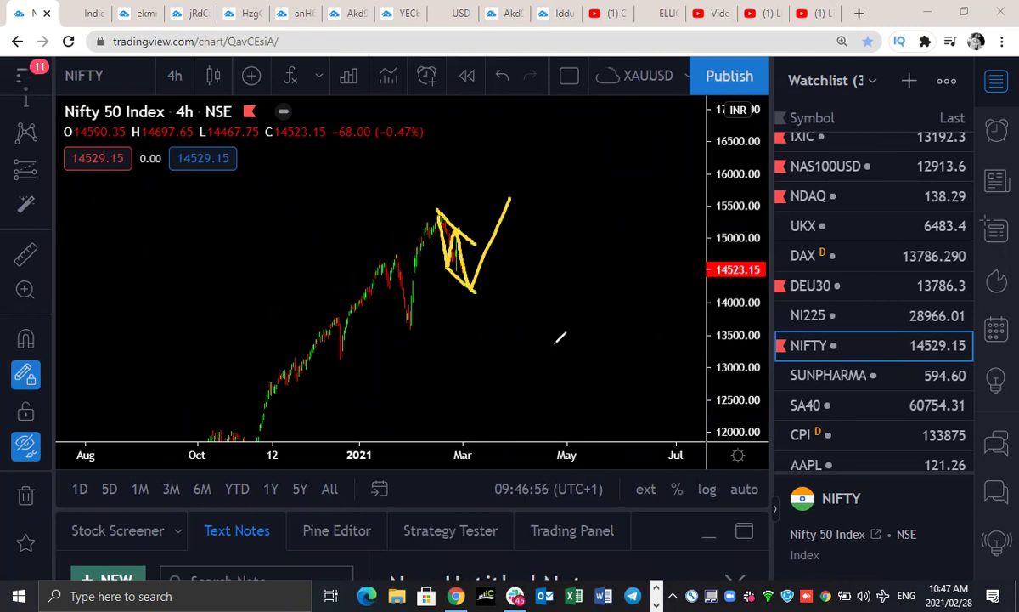